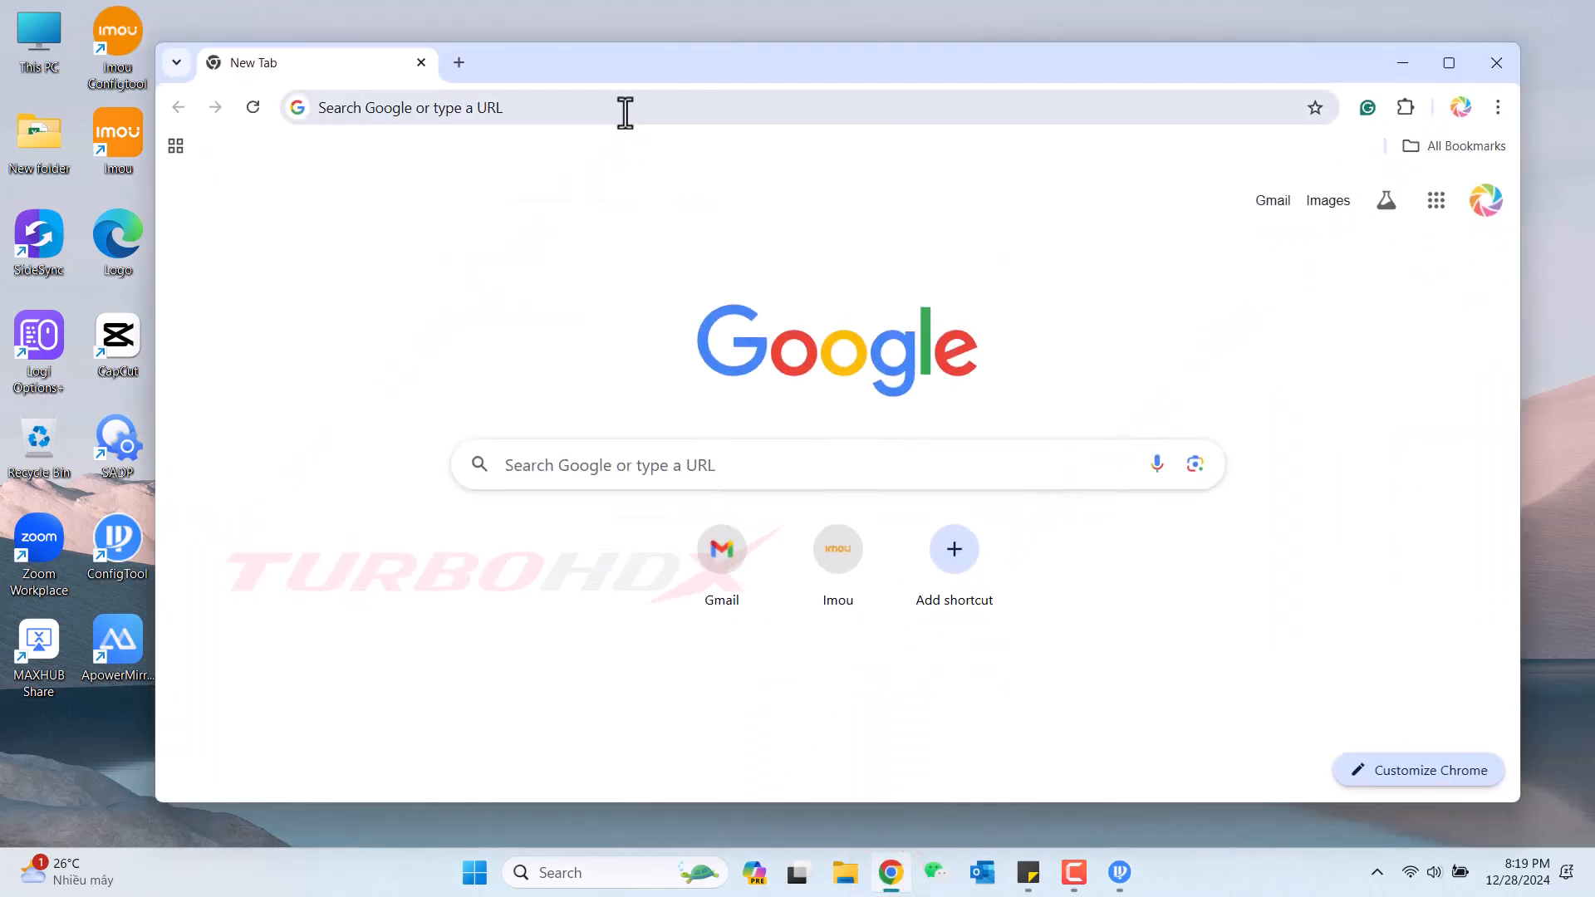
Search Google in Chrome for 'smartpss dahua wiki' using the autocompleted query.
click(627, 108)
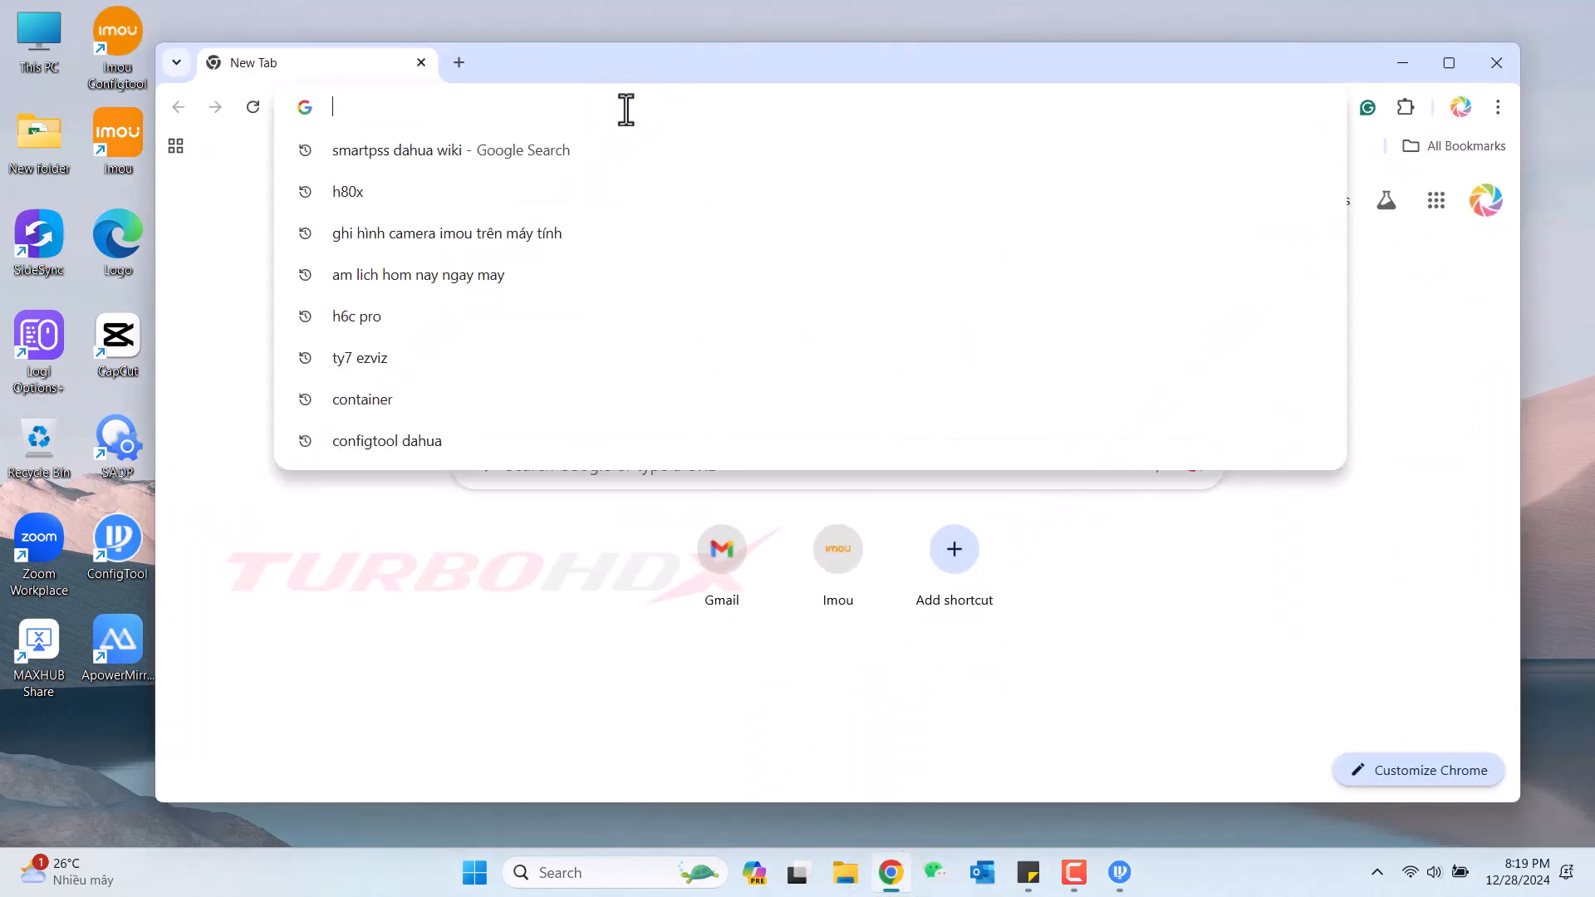
text(smartpss dahua wiki)
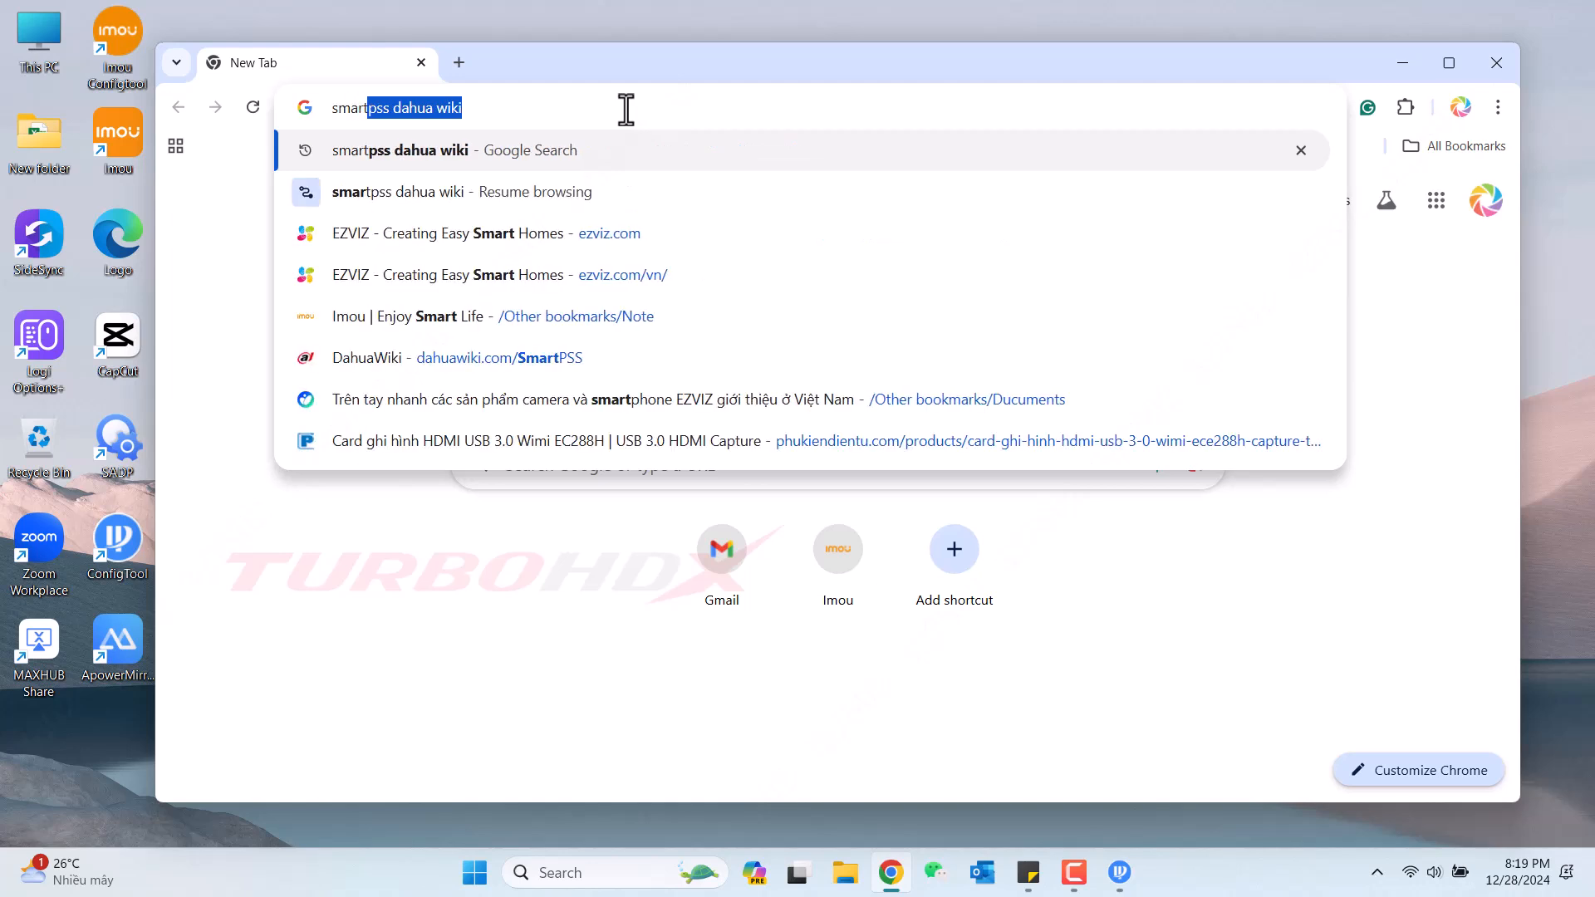
click(593, 107)
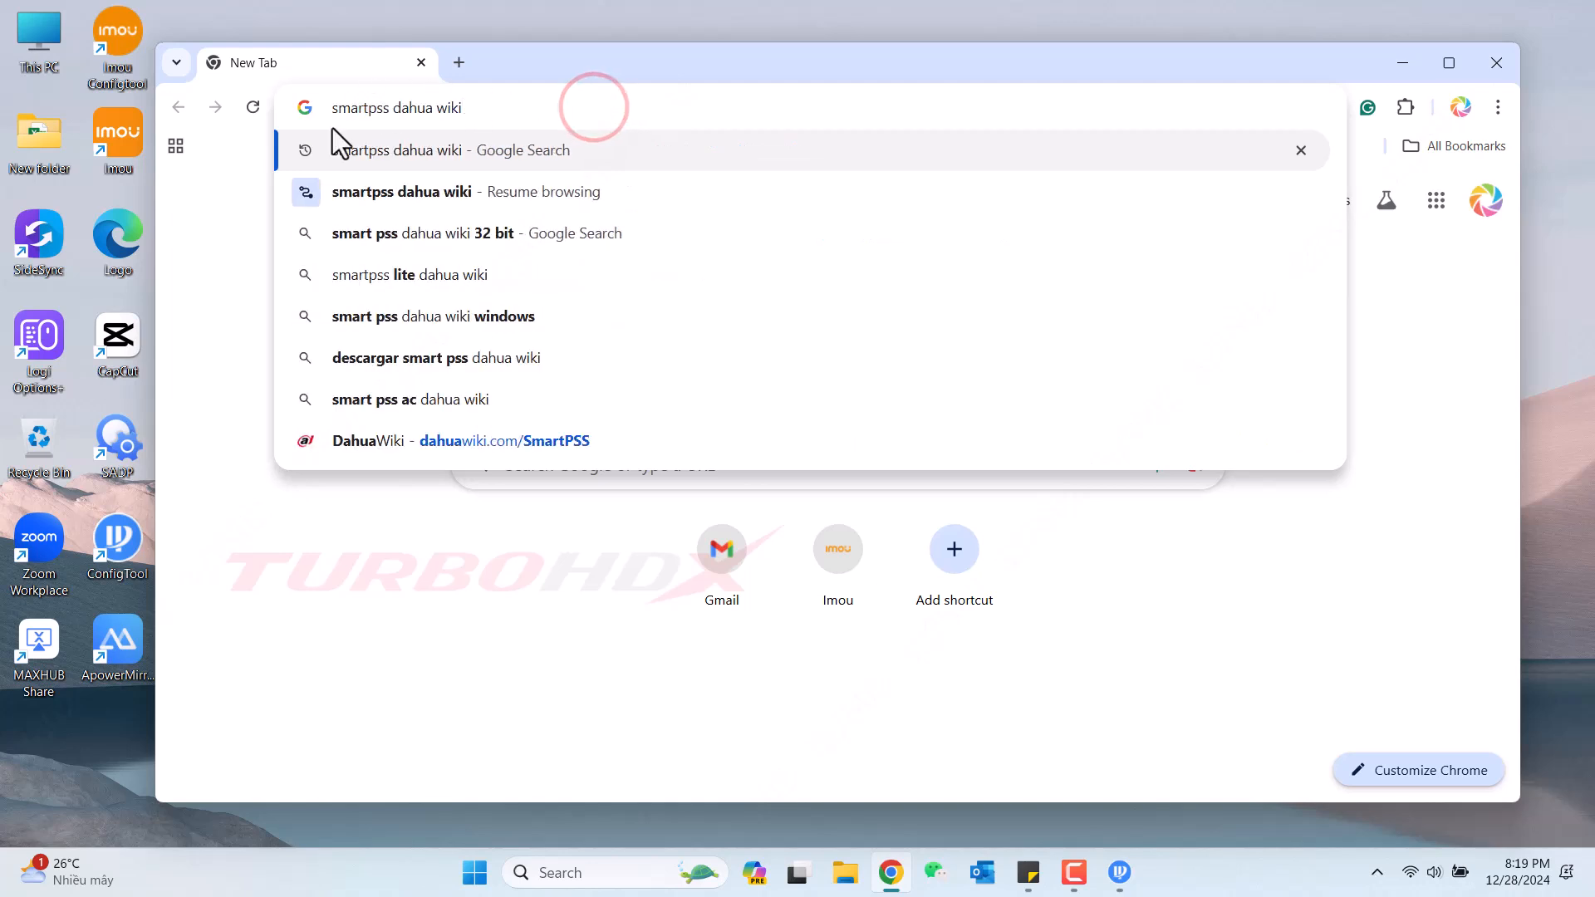
key(Return)
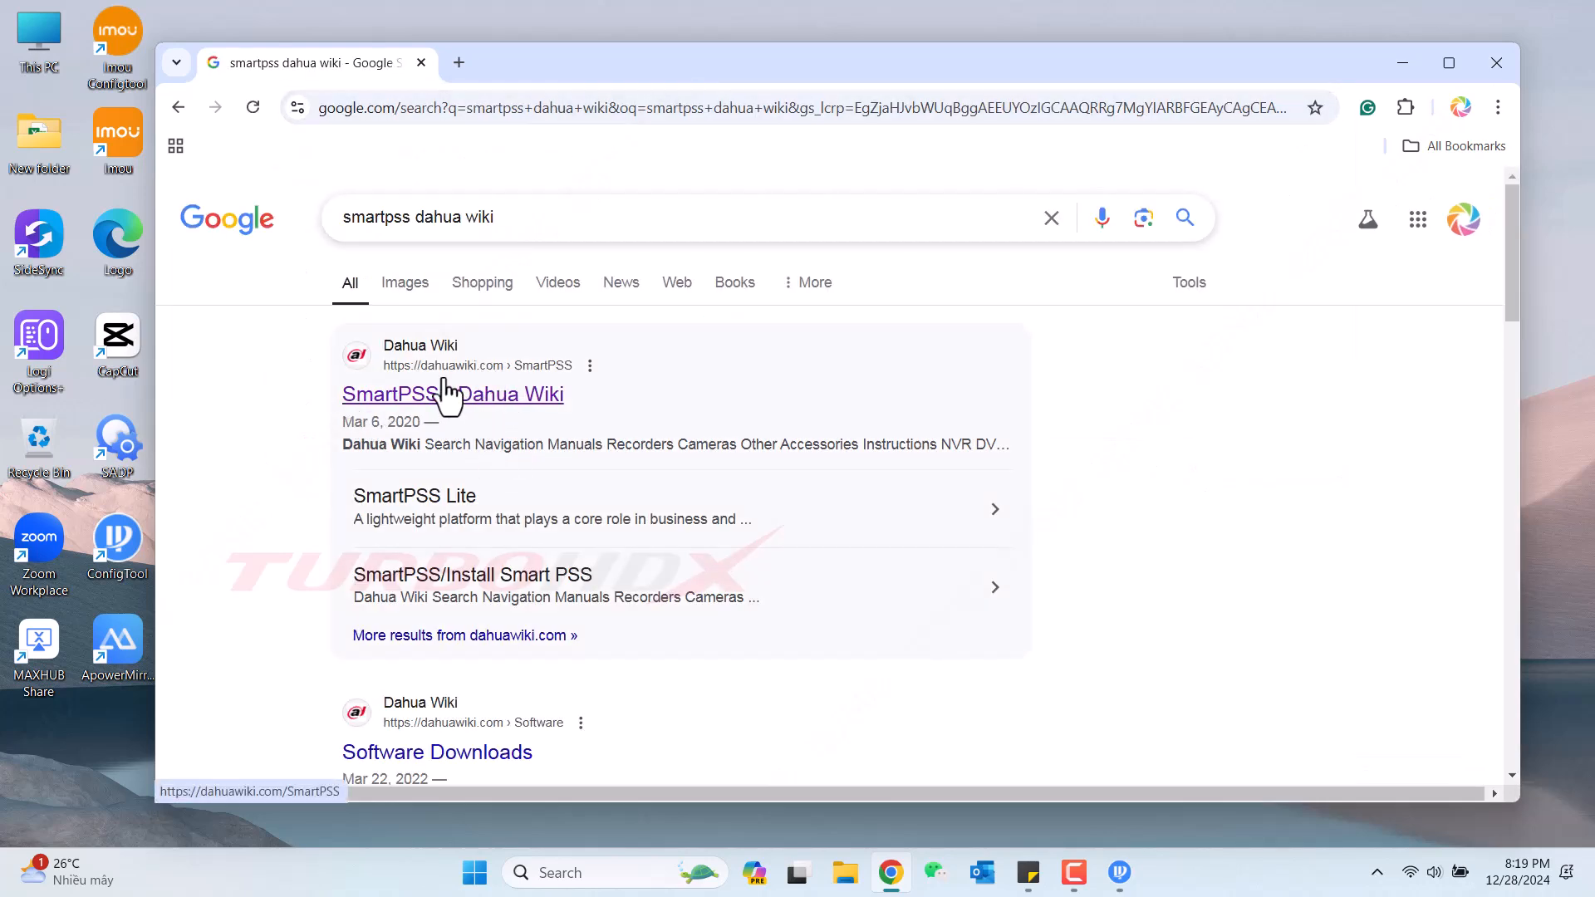
Open the SmartPSS Dahua Wiki page and save the Windows ZIP to the Desktop.
click(512, 403)
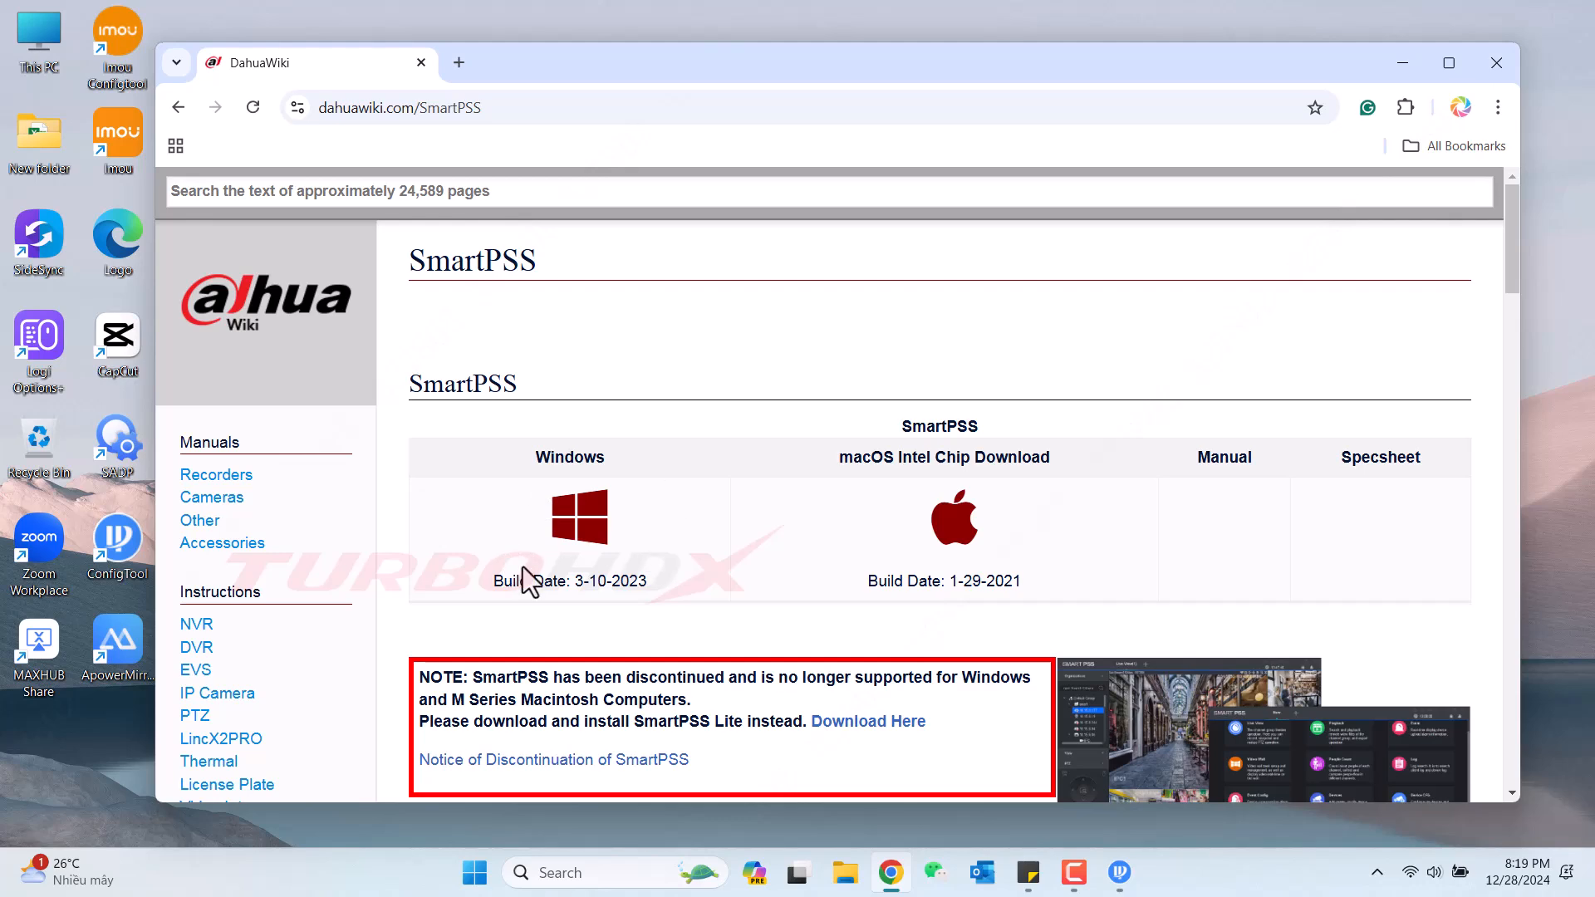
click(584, 540)
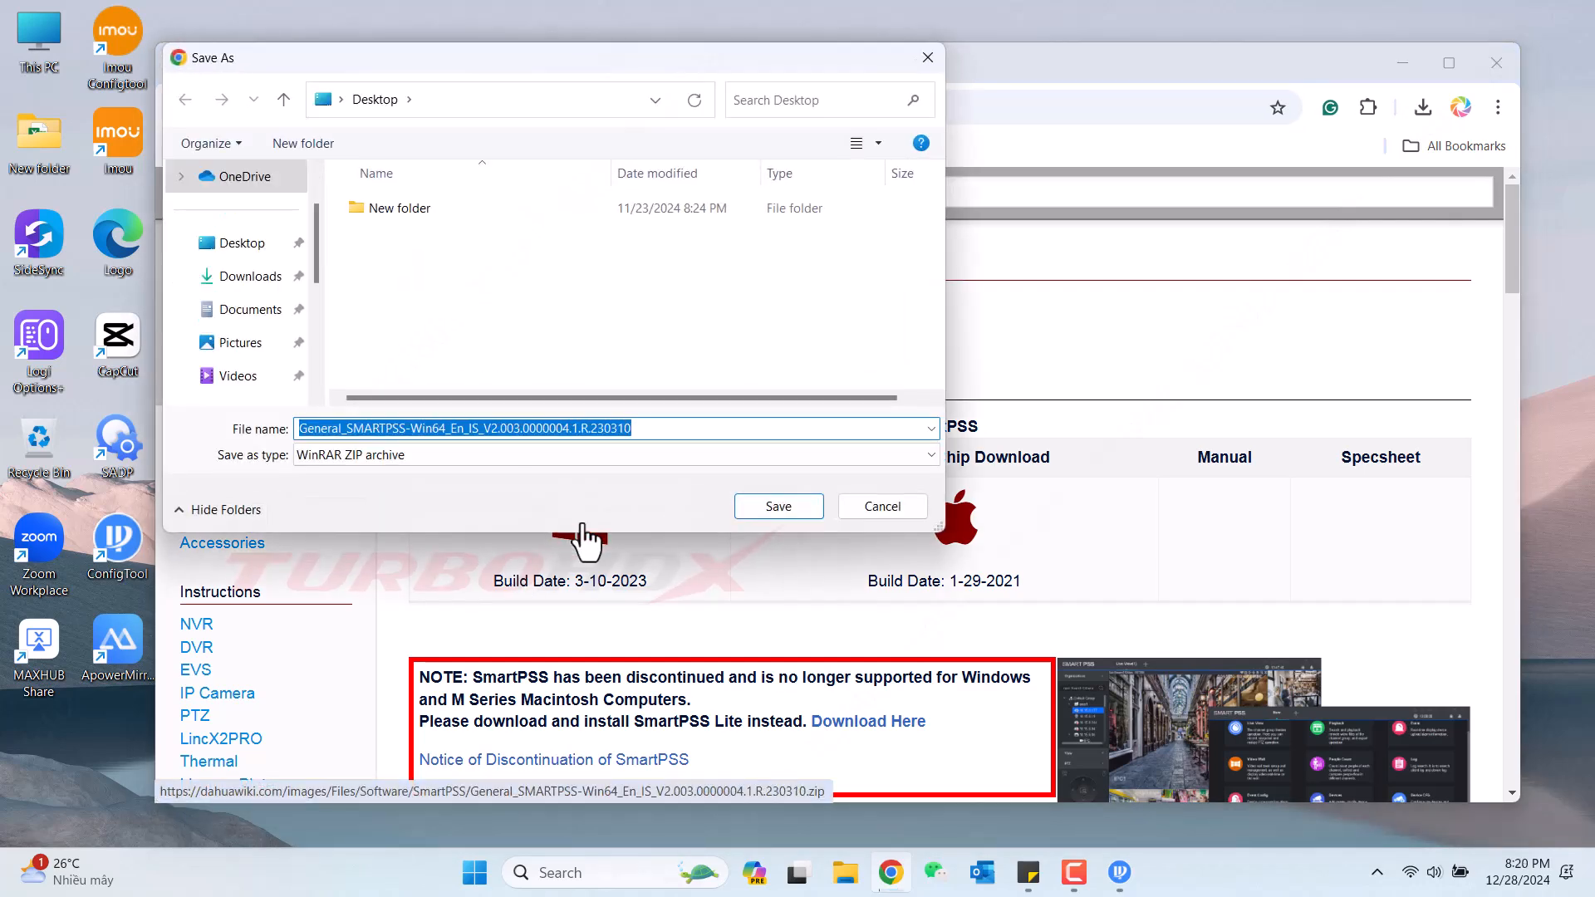
click(778, 506)
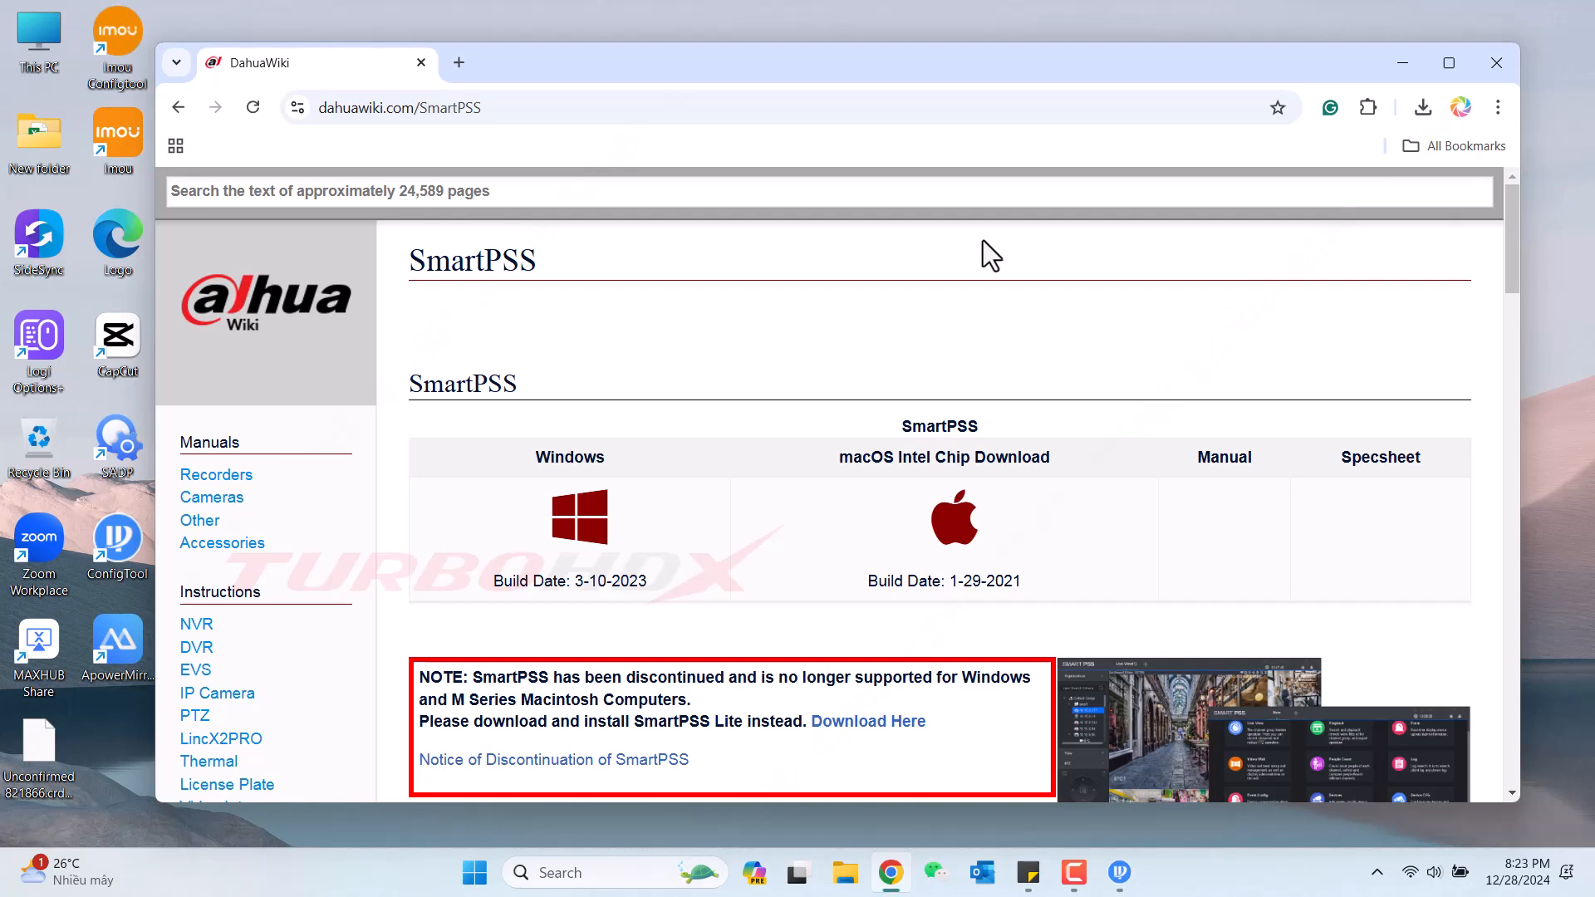
Minimize Chrome and Configtool and move the downloaded zip into open desktop space.
click(1404, 65)
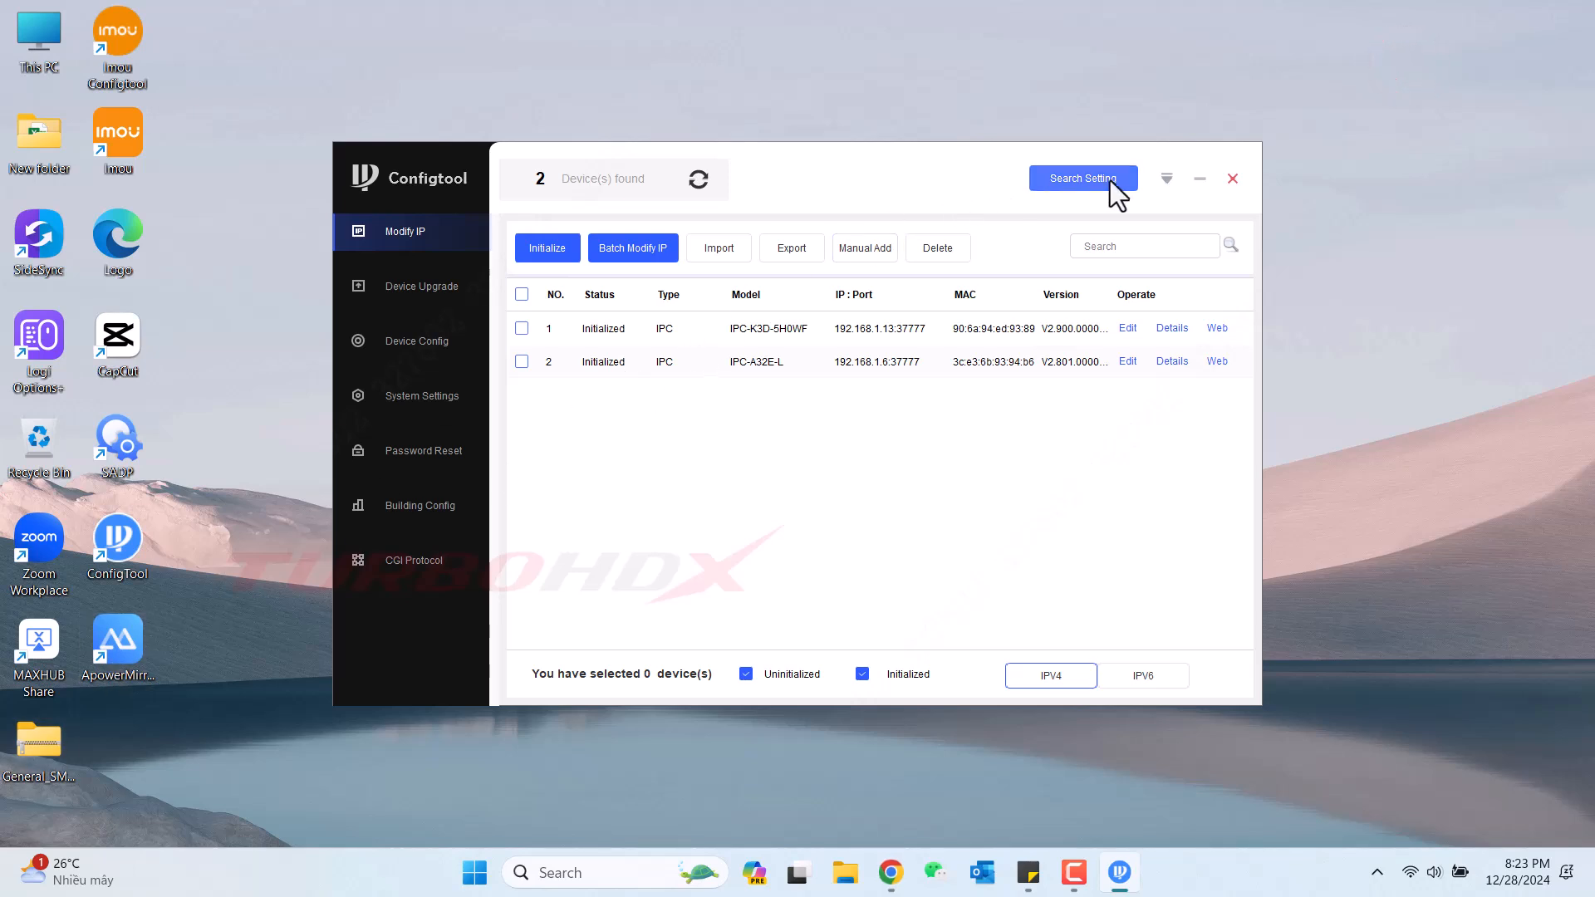
click(1196, 177)
drag(29, 756, 594, 357)
click(595, 487)
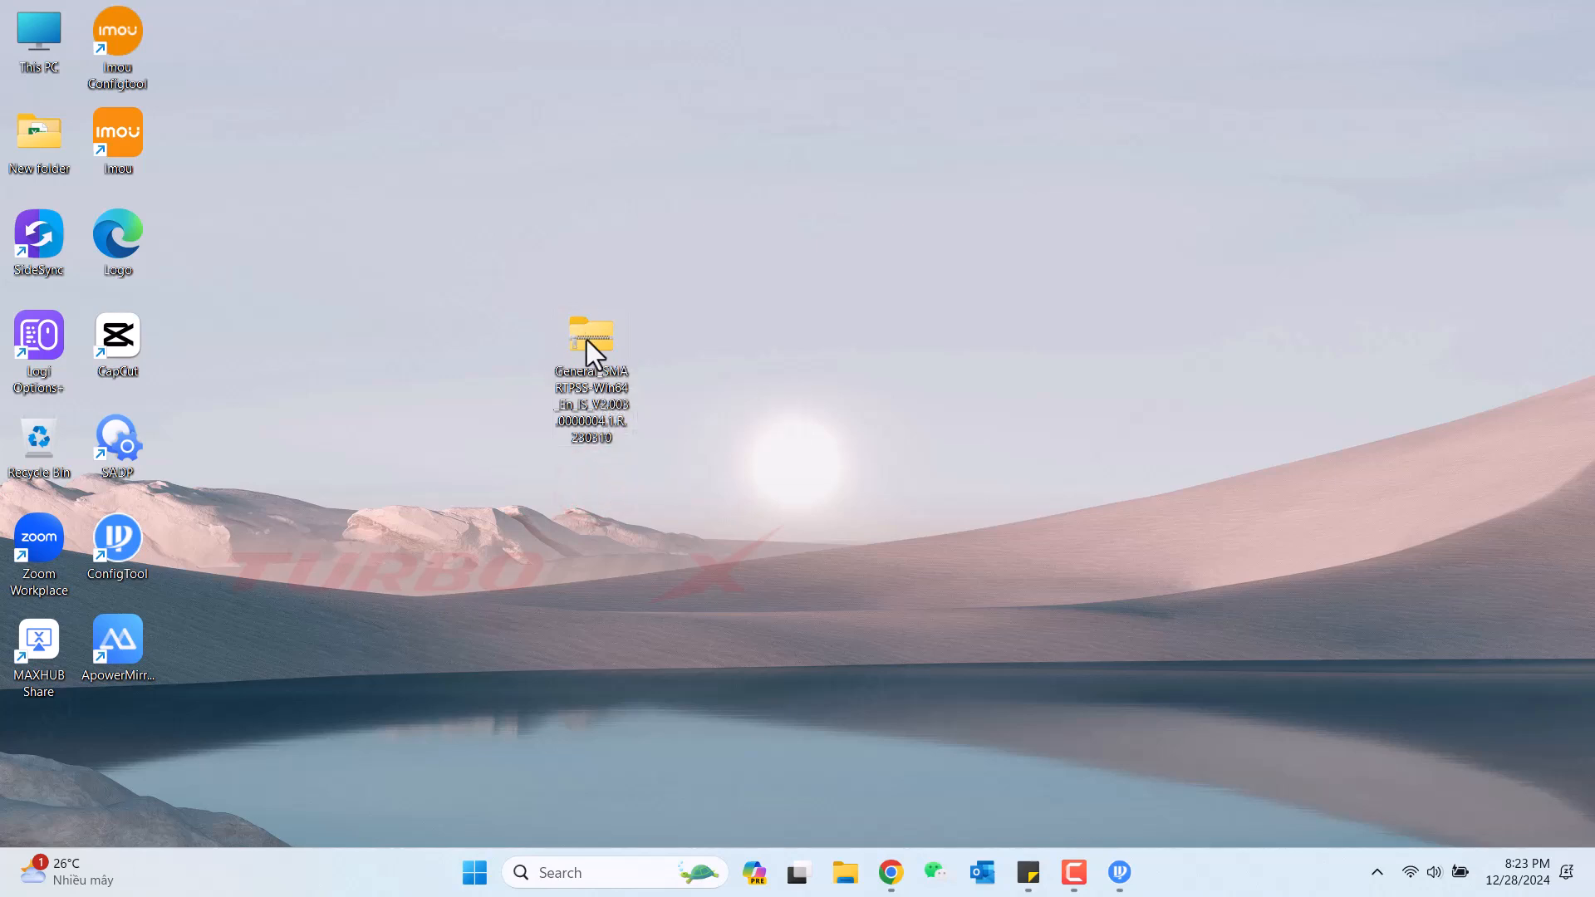
Extract the zip with WinRAR into a General_SMARTPSS-Win64 folder placed below the archive.
right_click(592, 353)
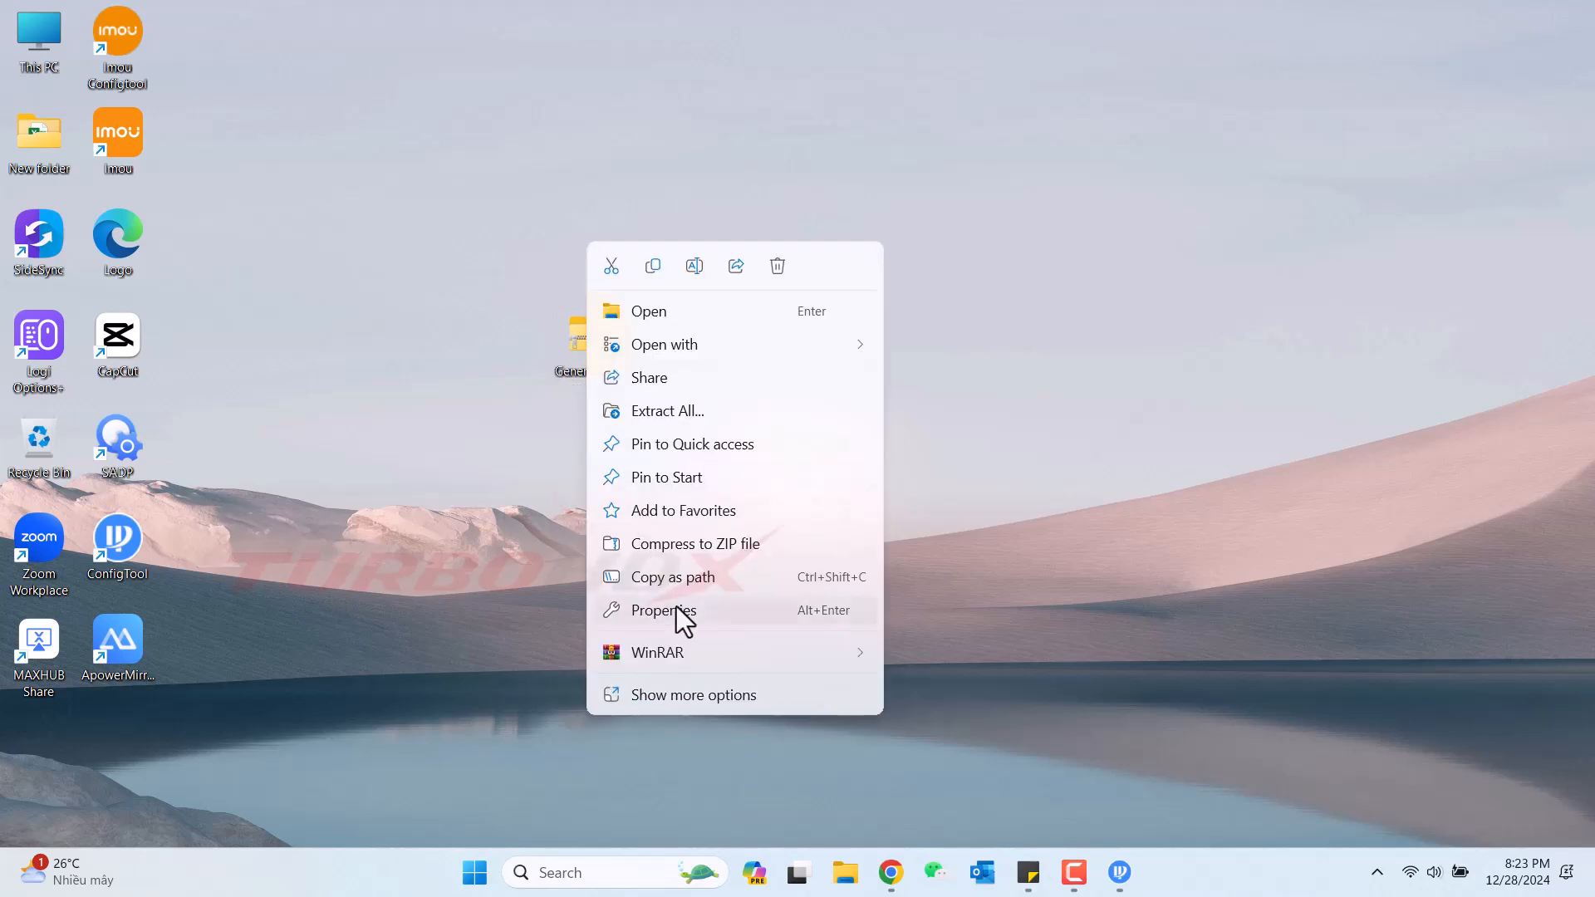
mouse_move(666, 655)
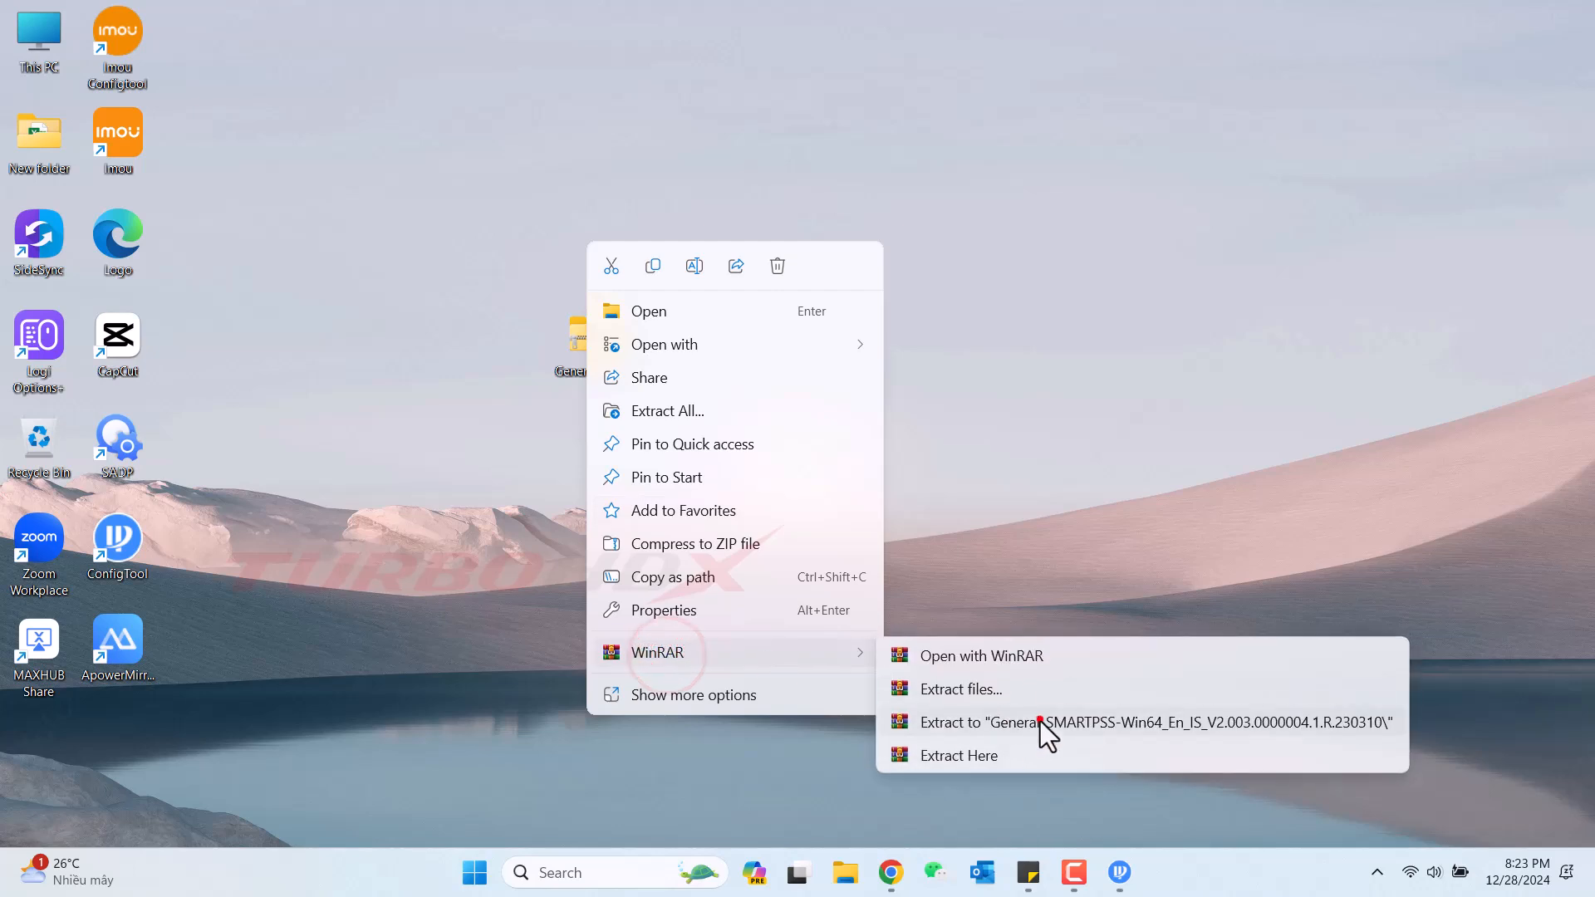
click(1039, 719)
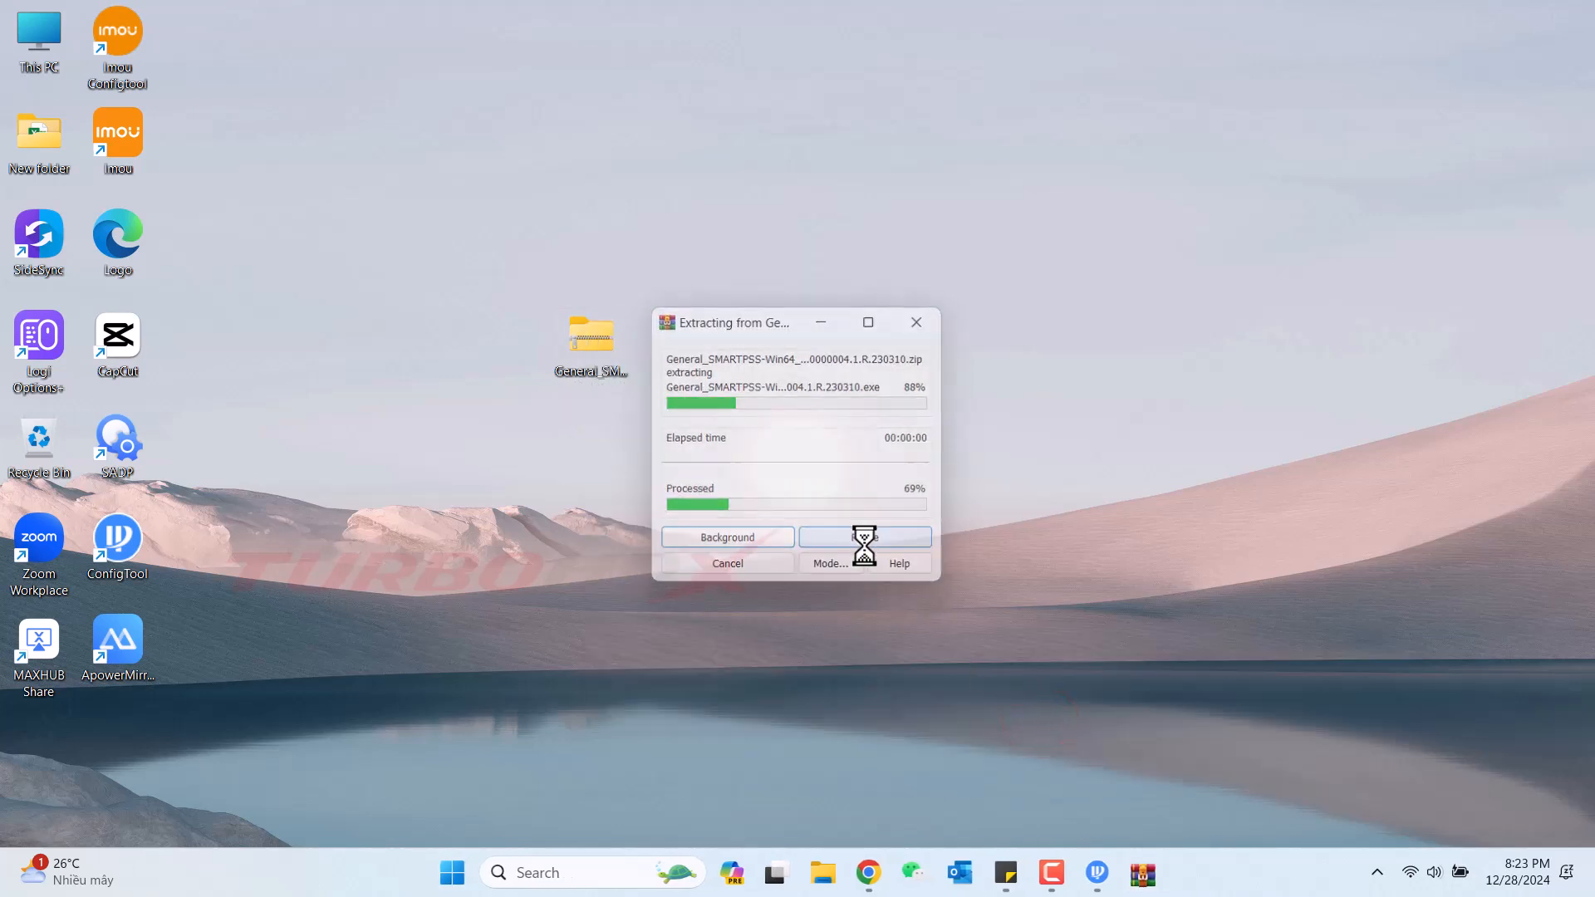
drag(33, 747, 594, 432)
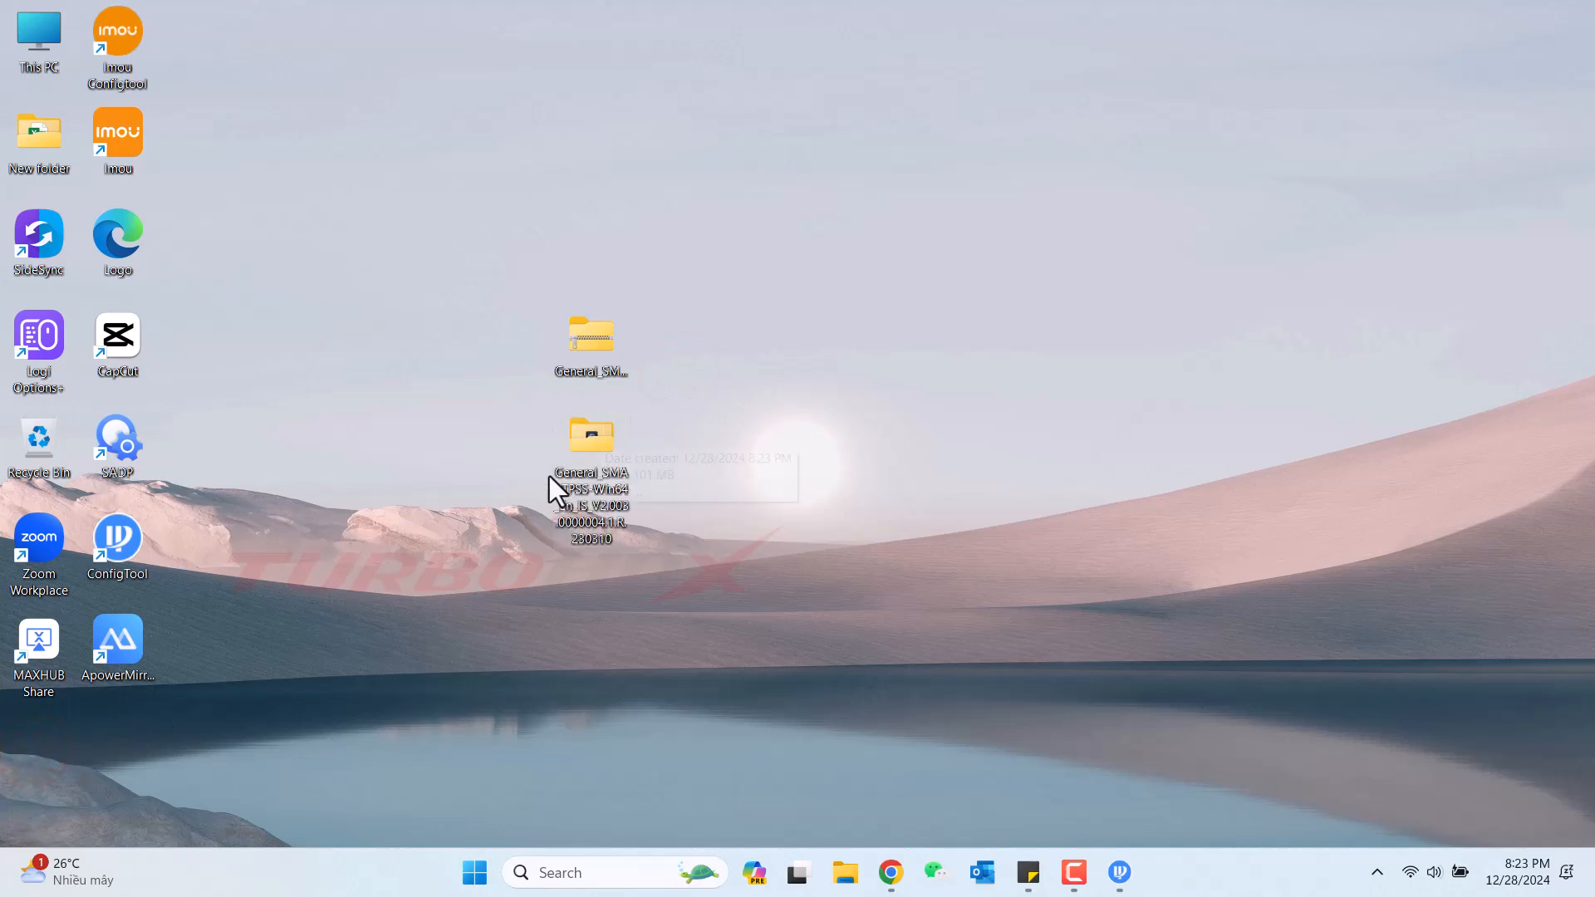
Run the SmartPSS installer from the extracted folder as administrator, bypassing the unrecognized-app warning.
double_click(581, 440)
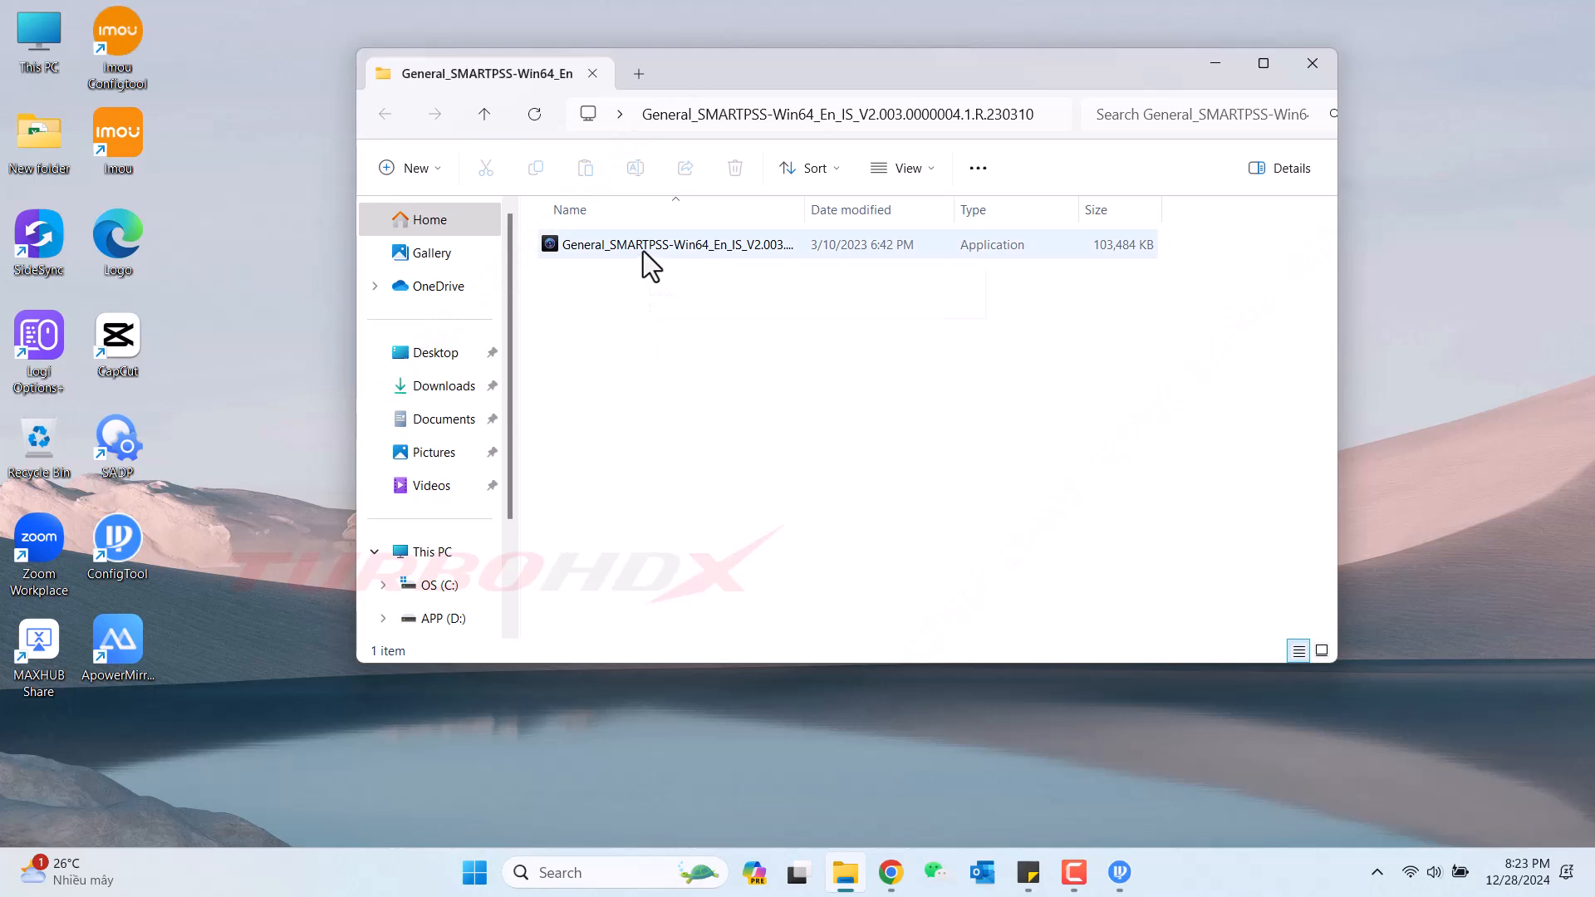
drag(804, 214, 972, 214)
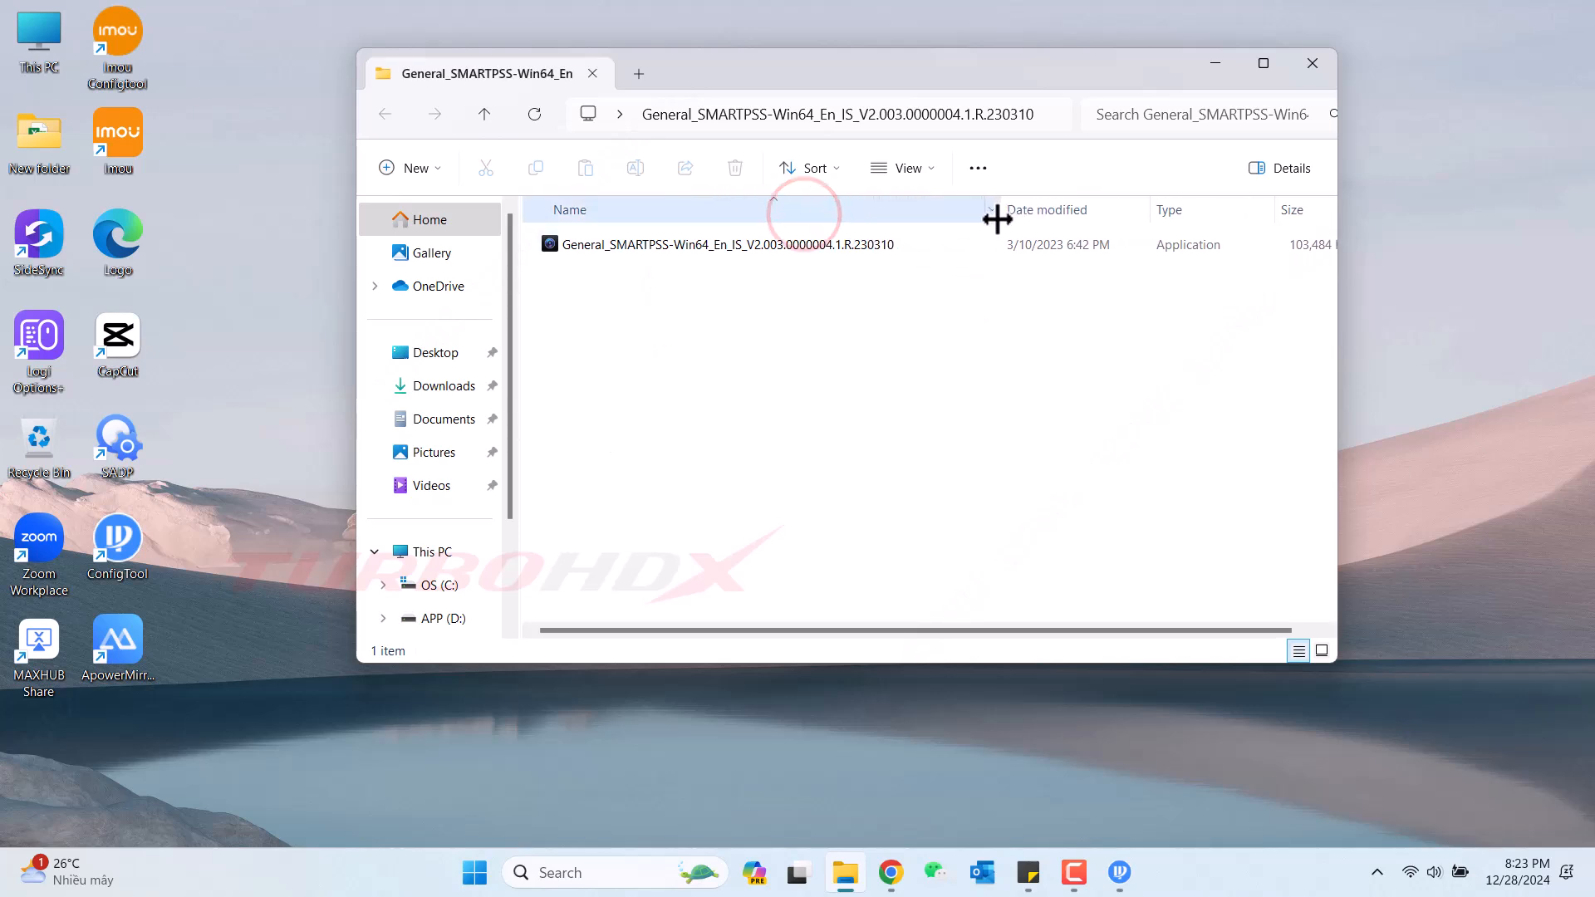
click(654, 246)
right_click(653, 242)
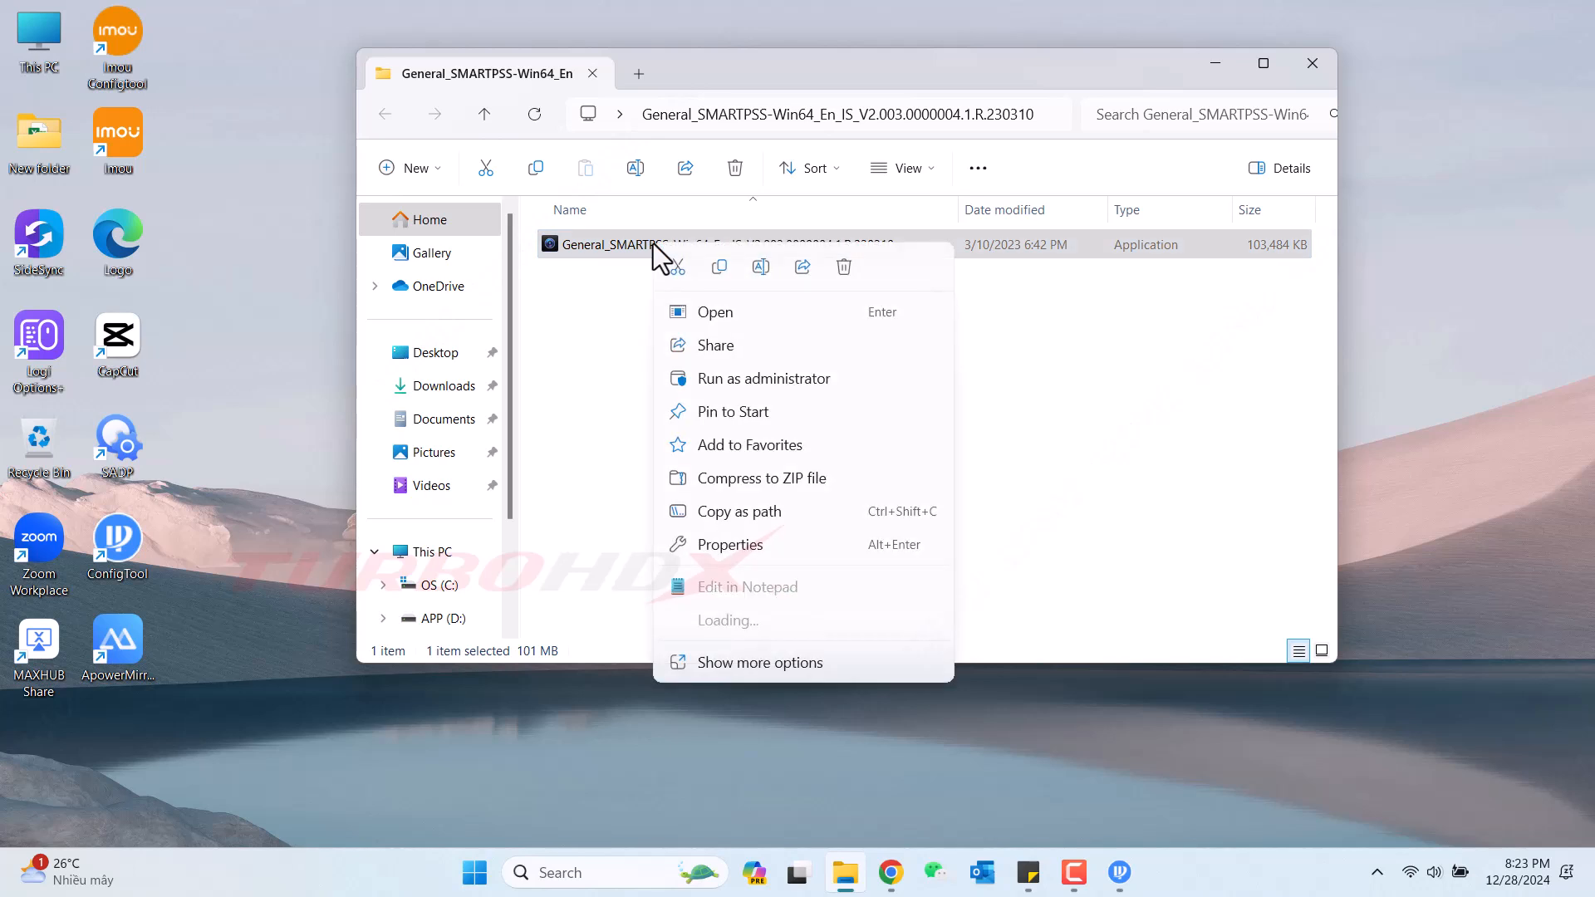
click(749, 380)
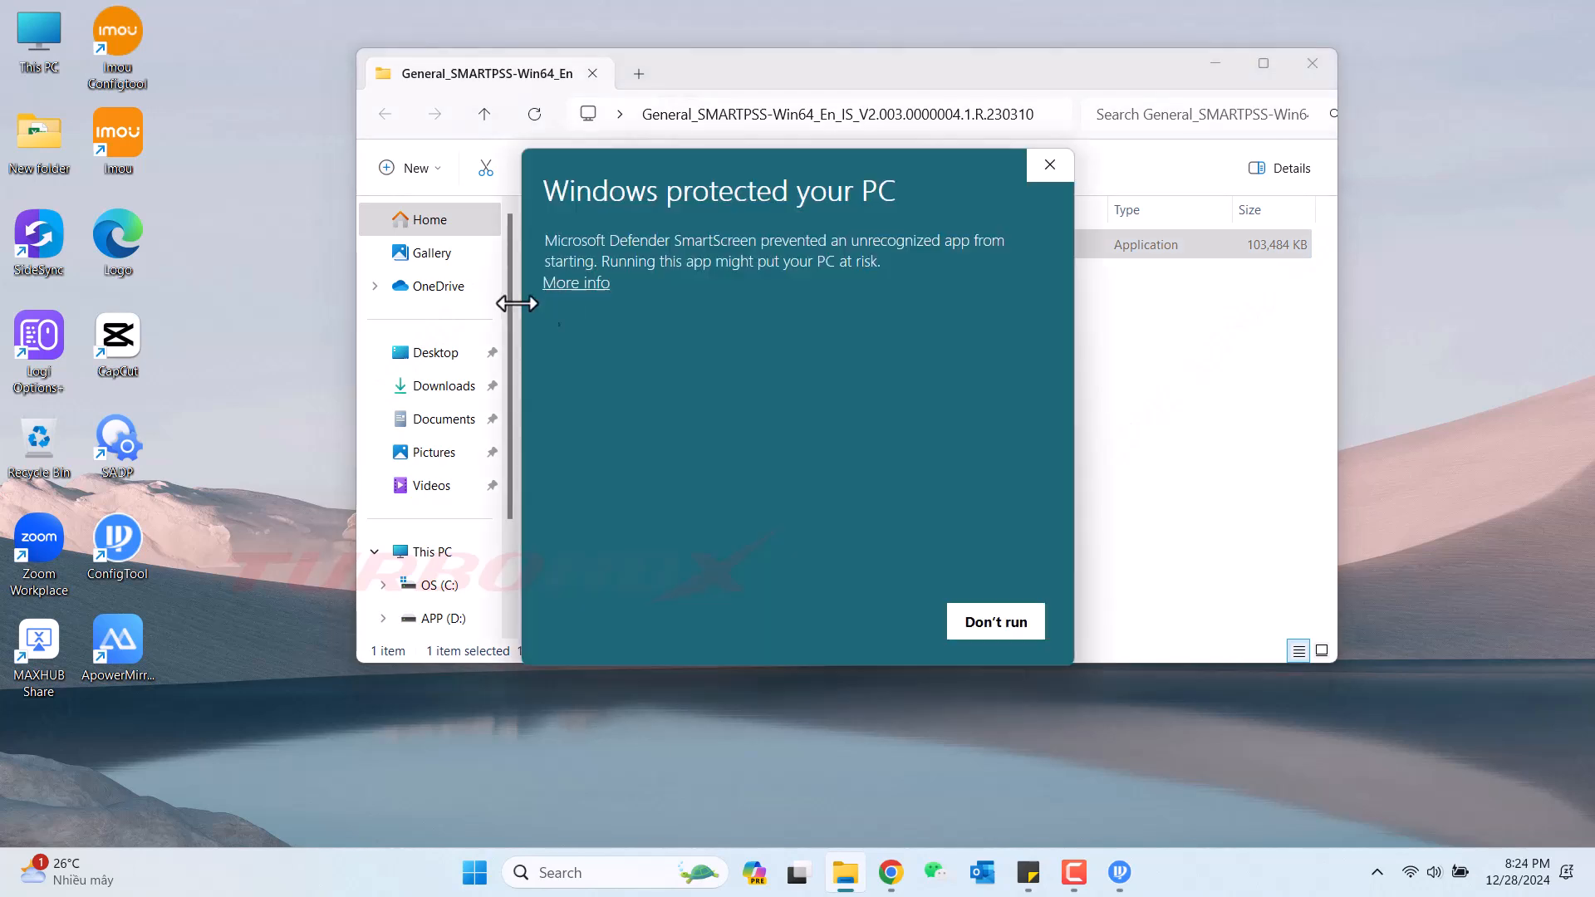
click(577, 287)
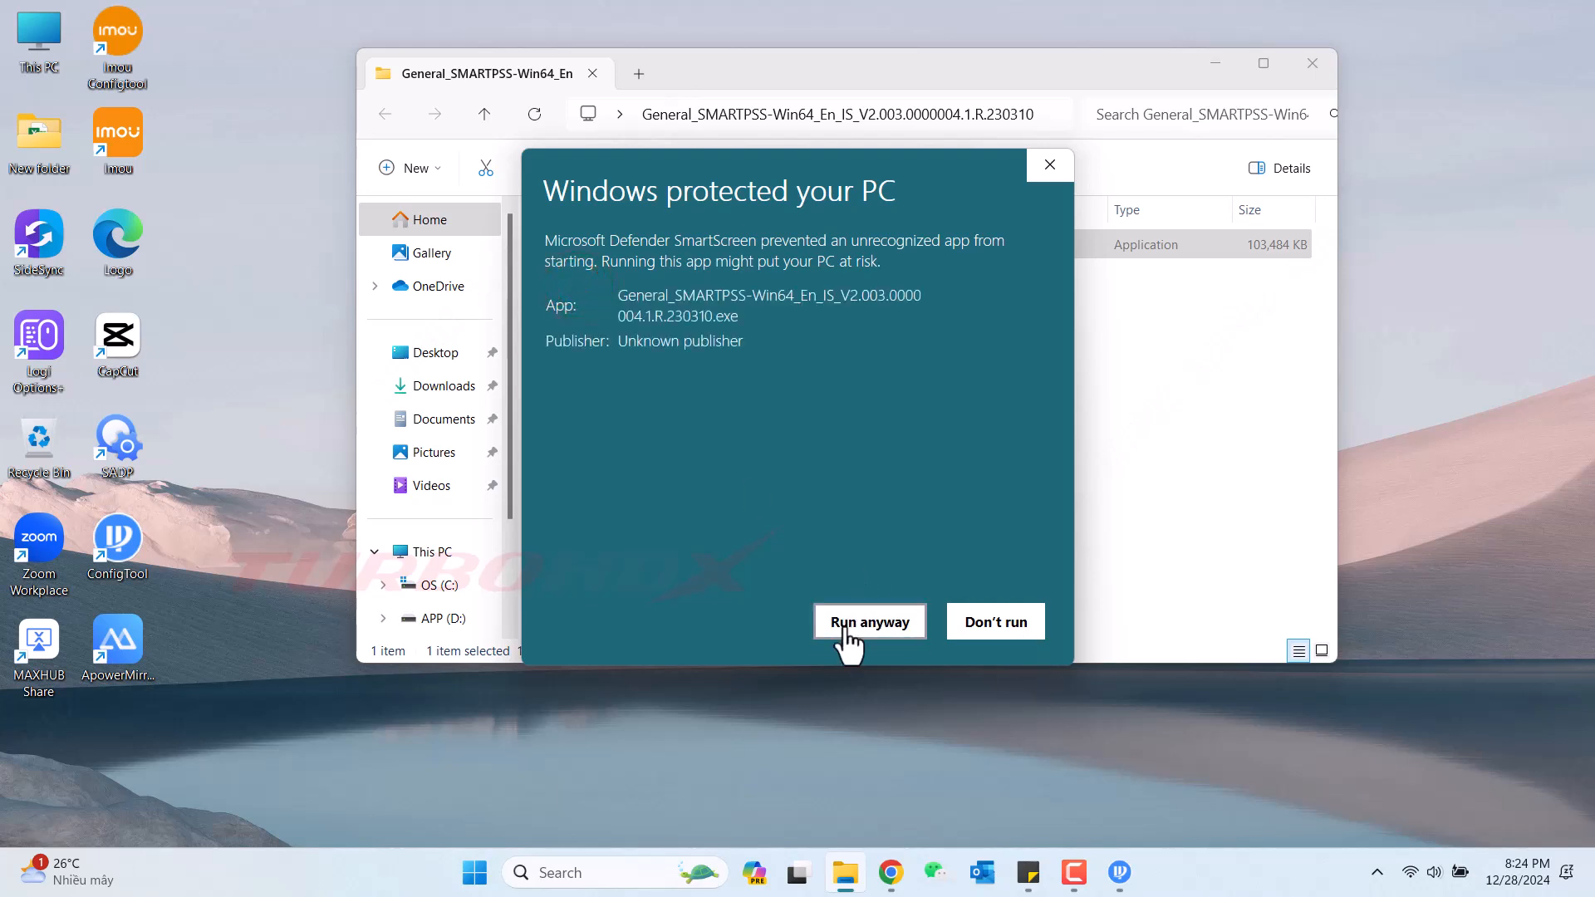
click(844, 623)
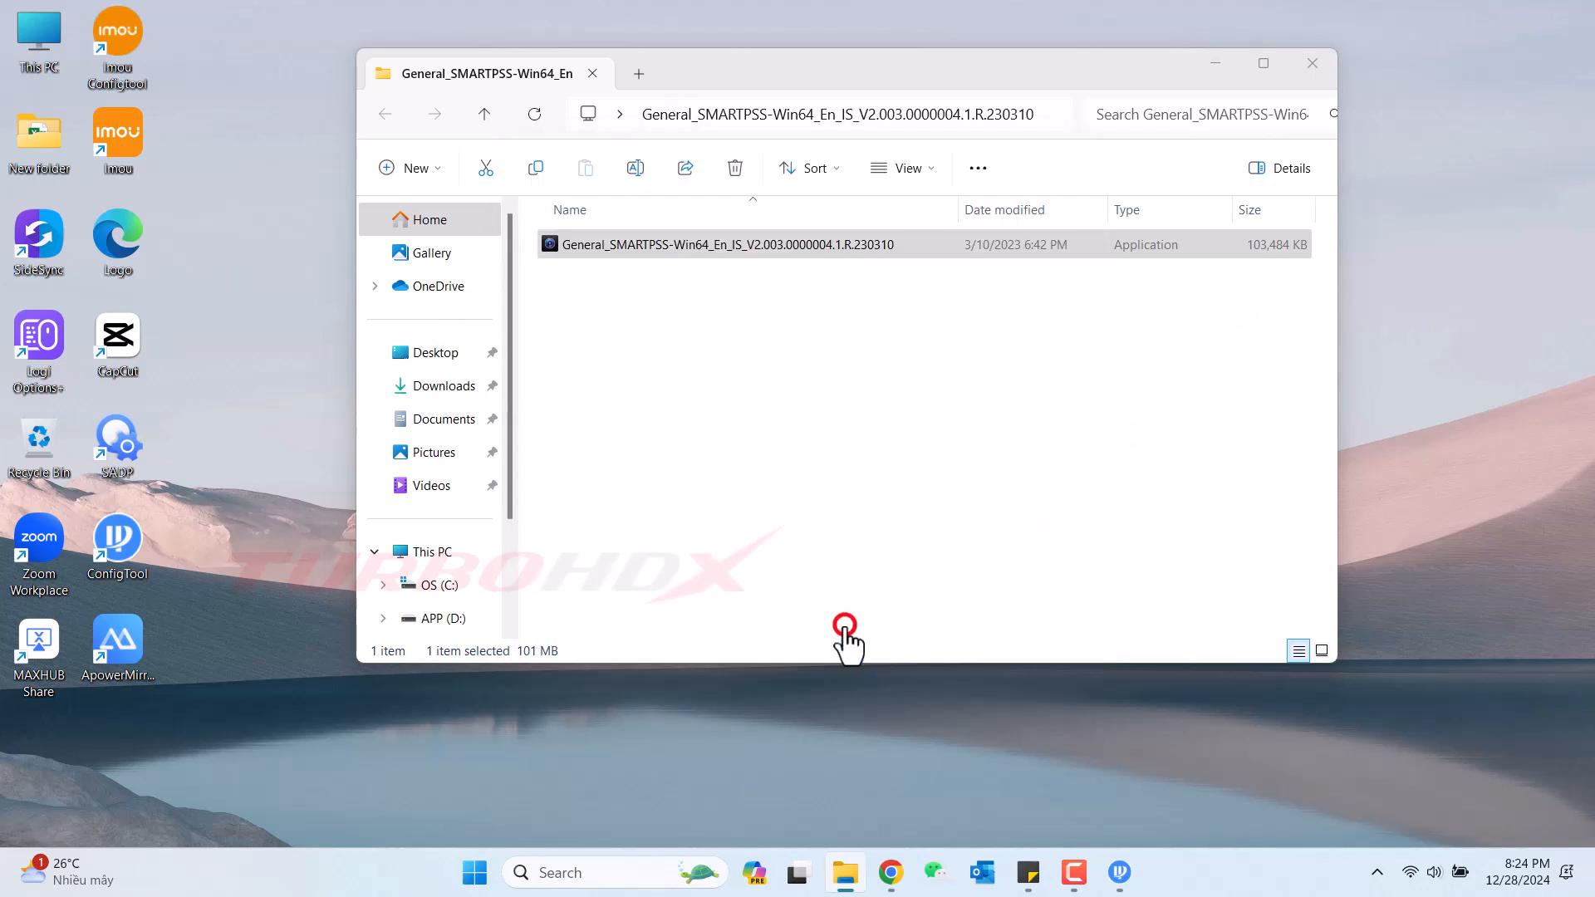
click(1219, 64)
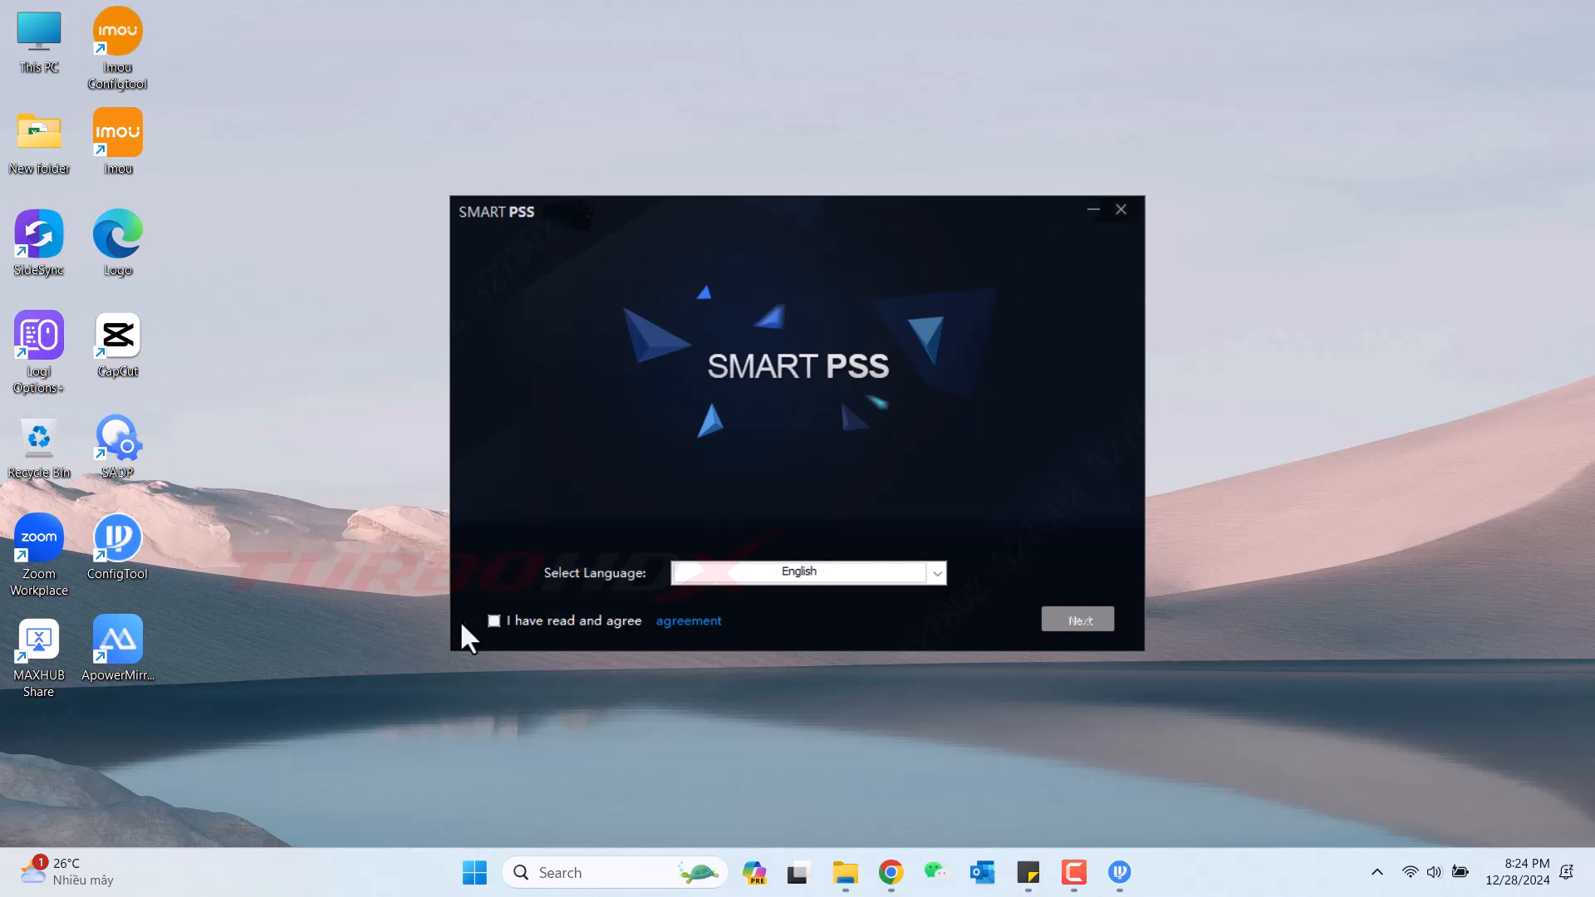
Accept the agreement, choose English, and install SmartPSS plus Storage Service to the default path.
click(492, 621)
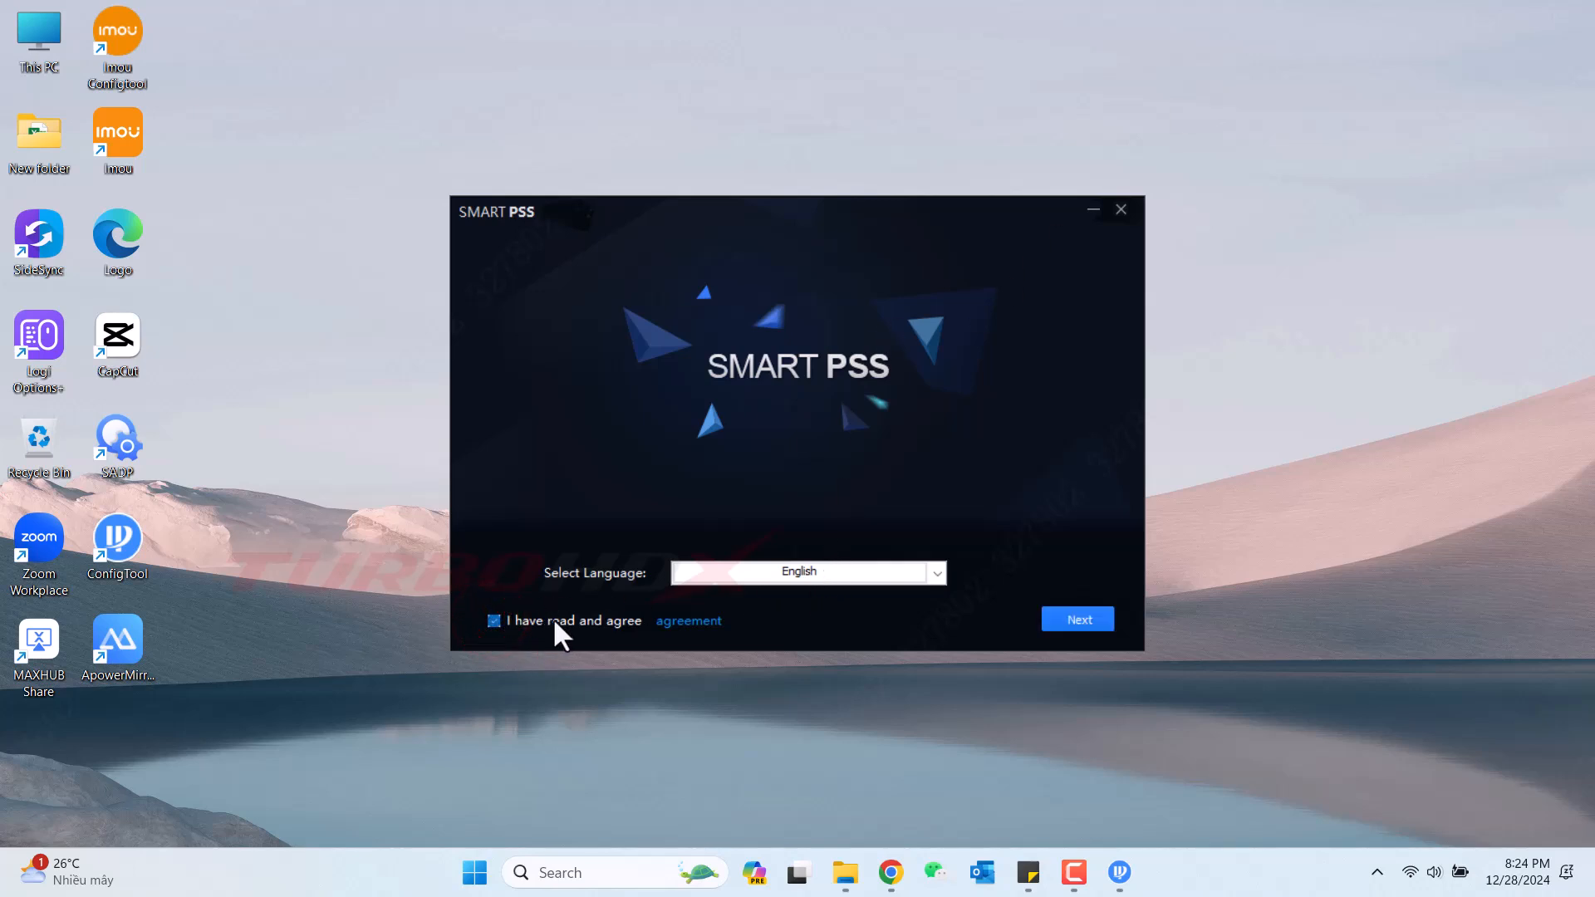
click(779, 577)
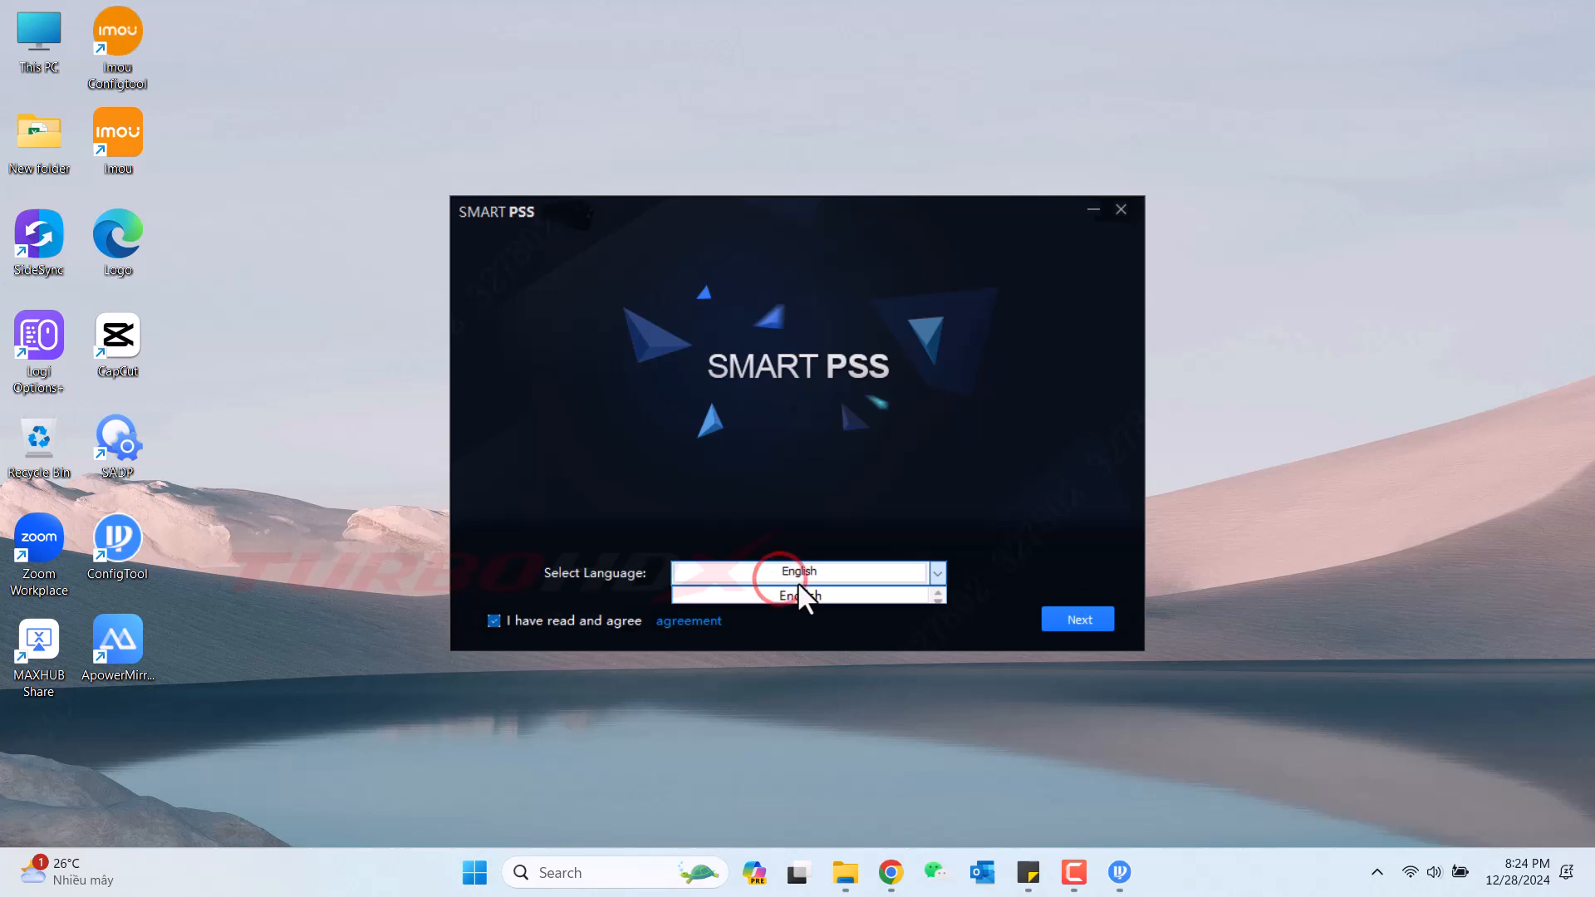
click(798, 591)
click(1071, 623)
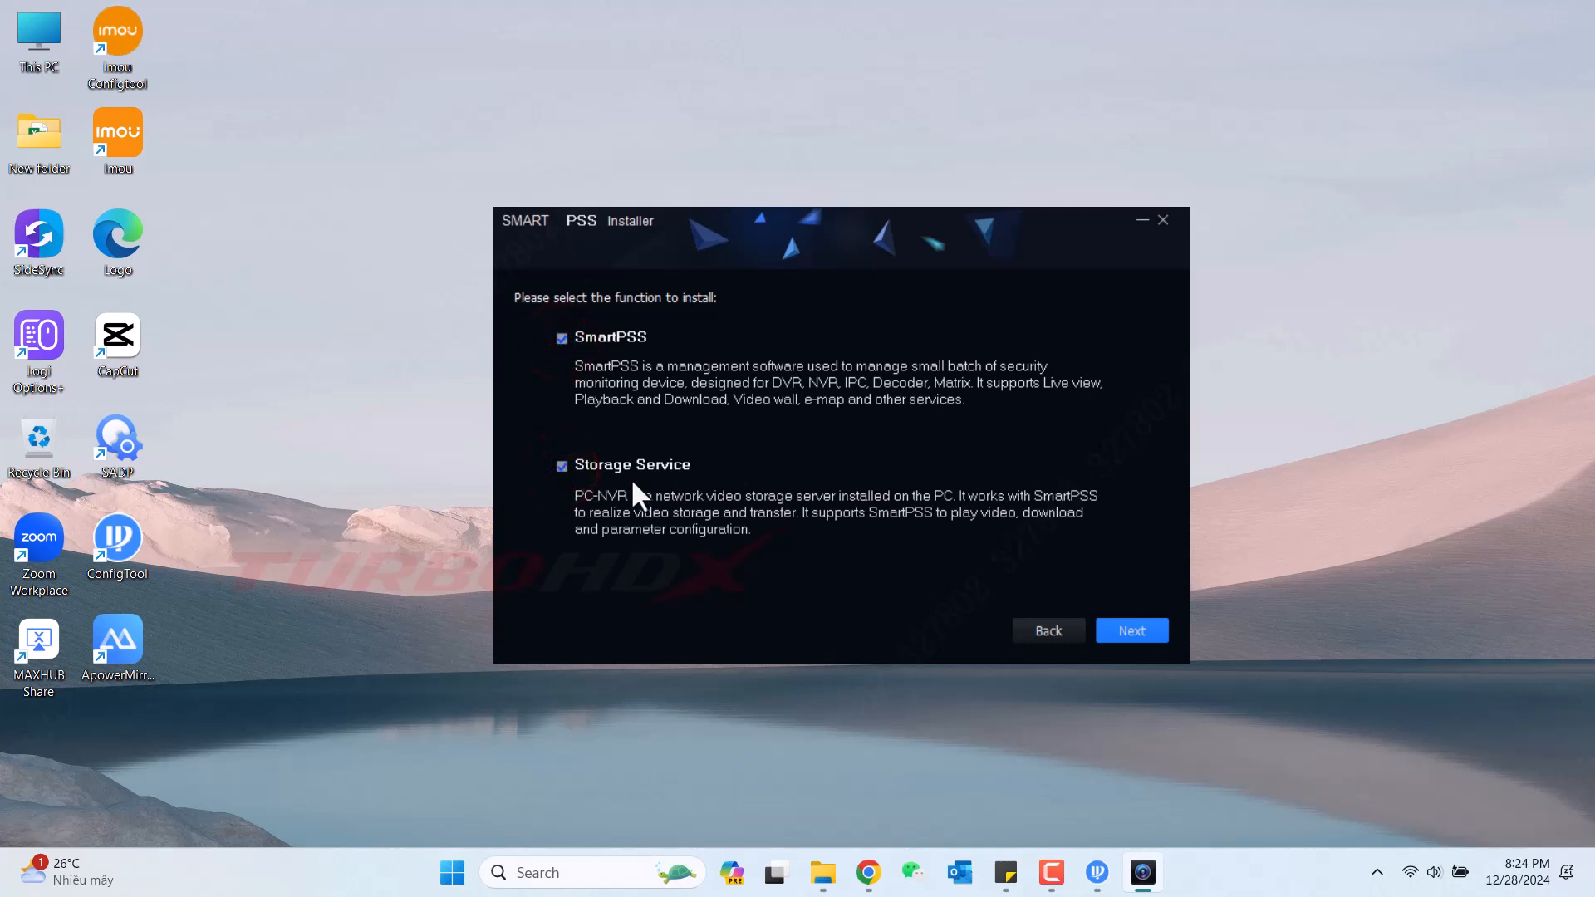
click(1113, 632)
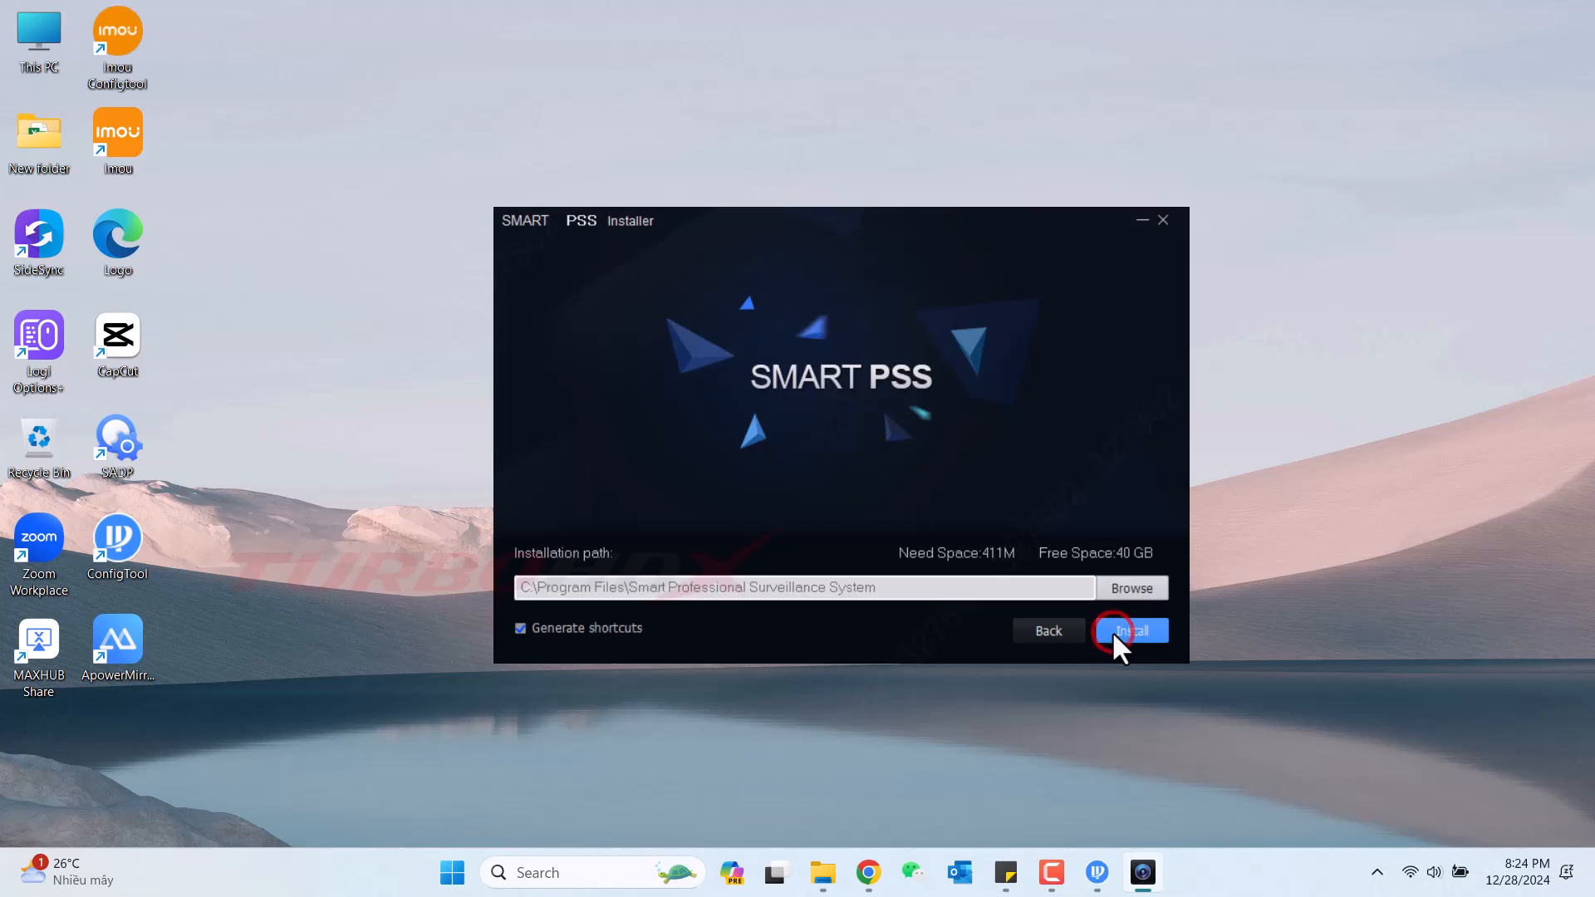
click(1142, 634)
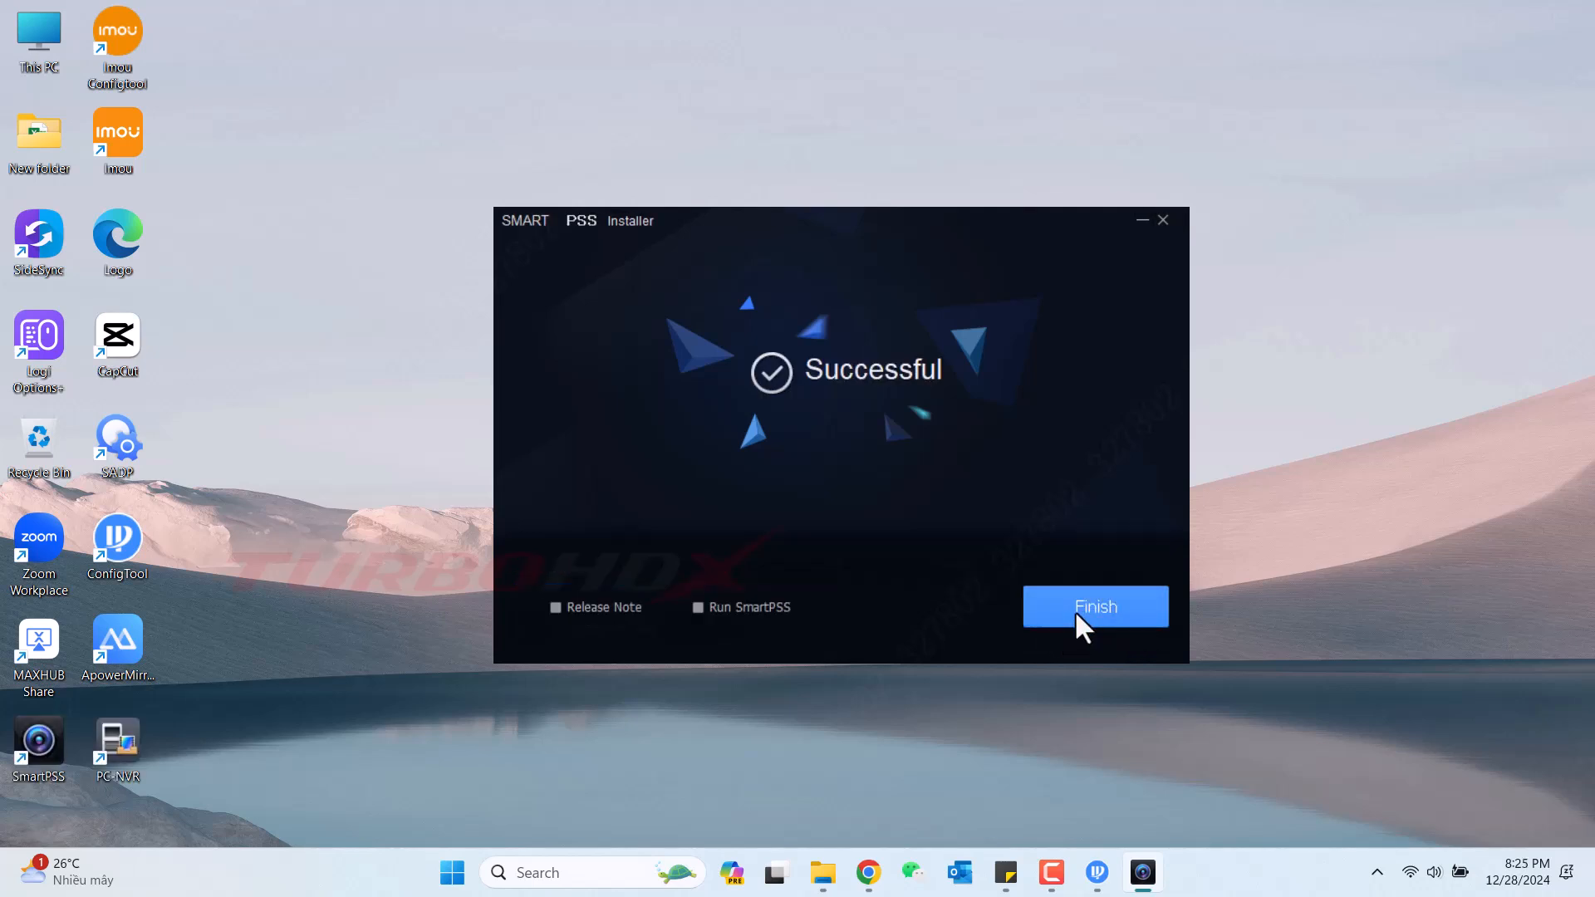
click(1078, 609)
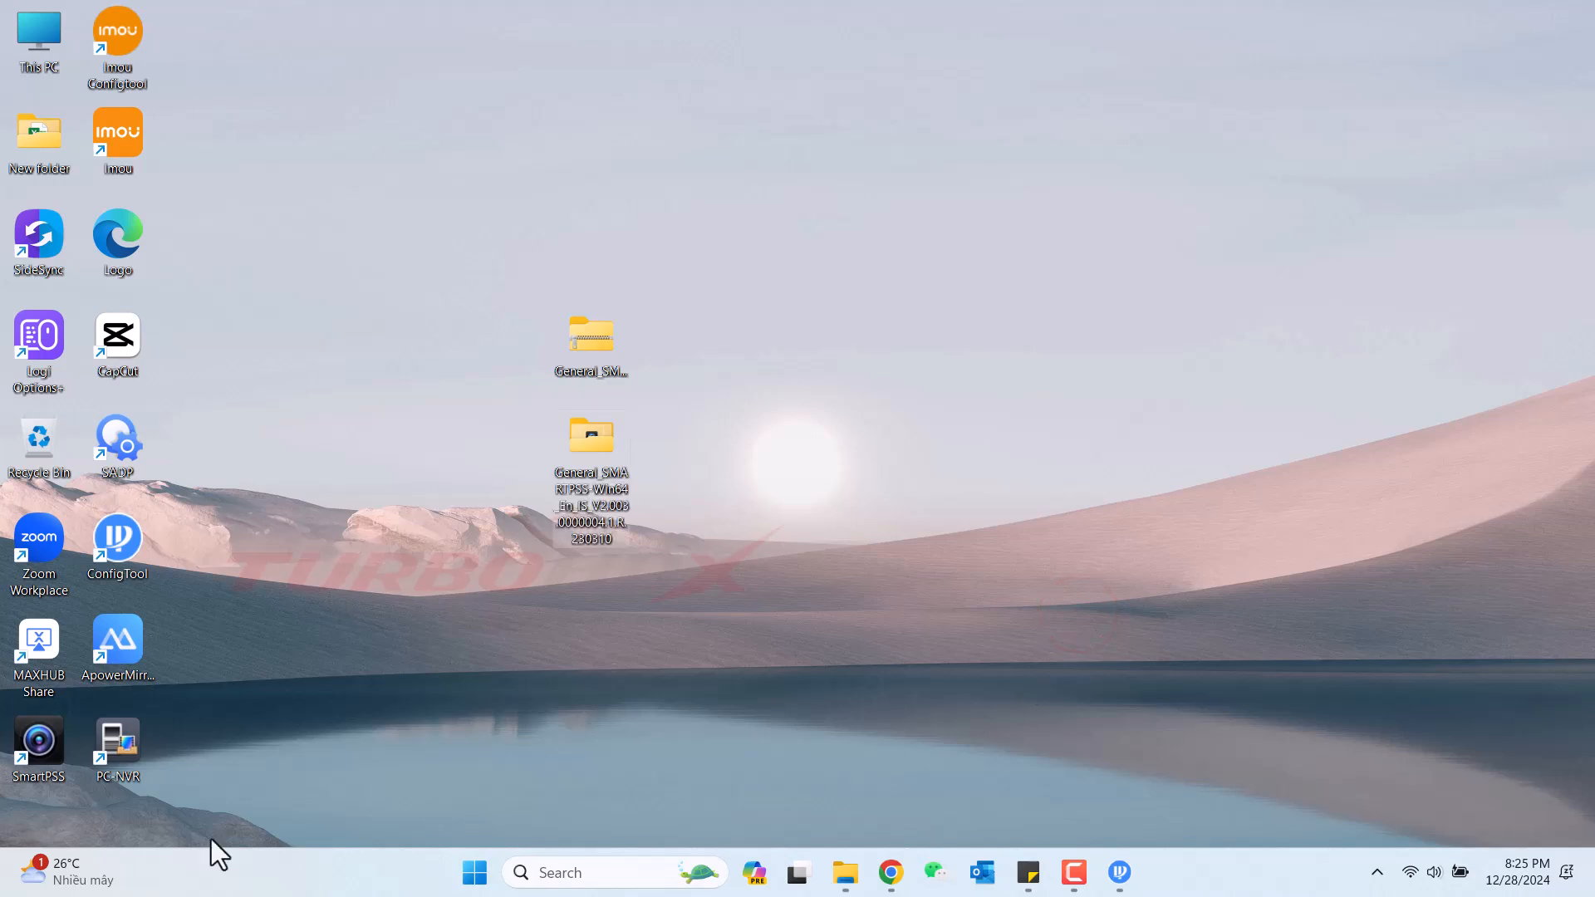
Launch SmartPSS as administrator, enable Auto Login, and set and confirm the admin password.
right_click(45, 743)
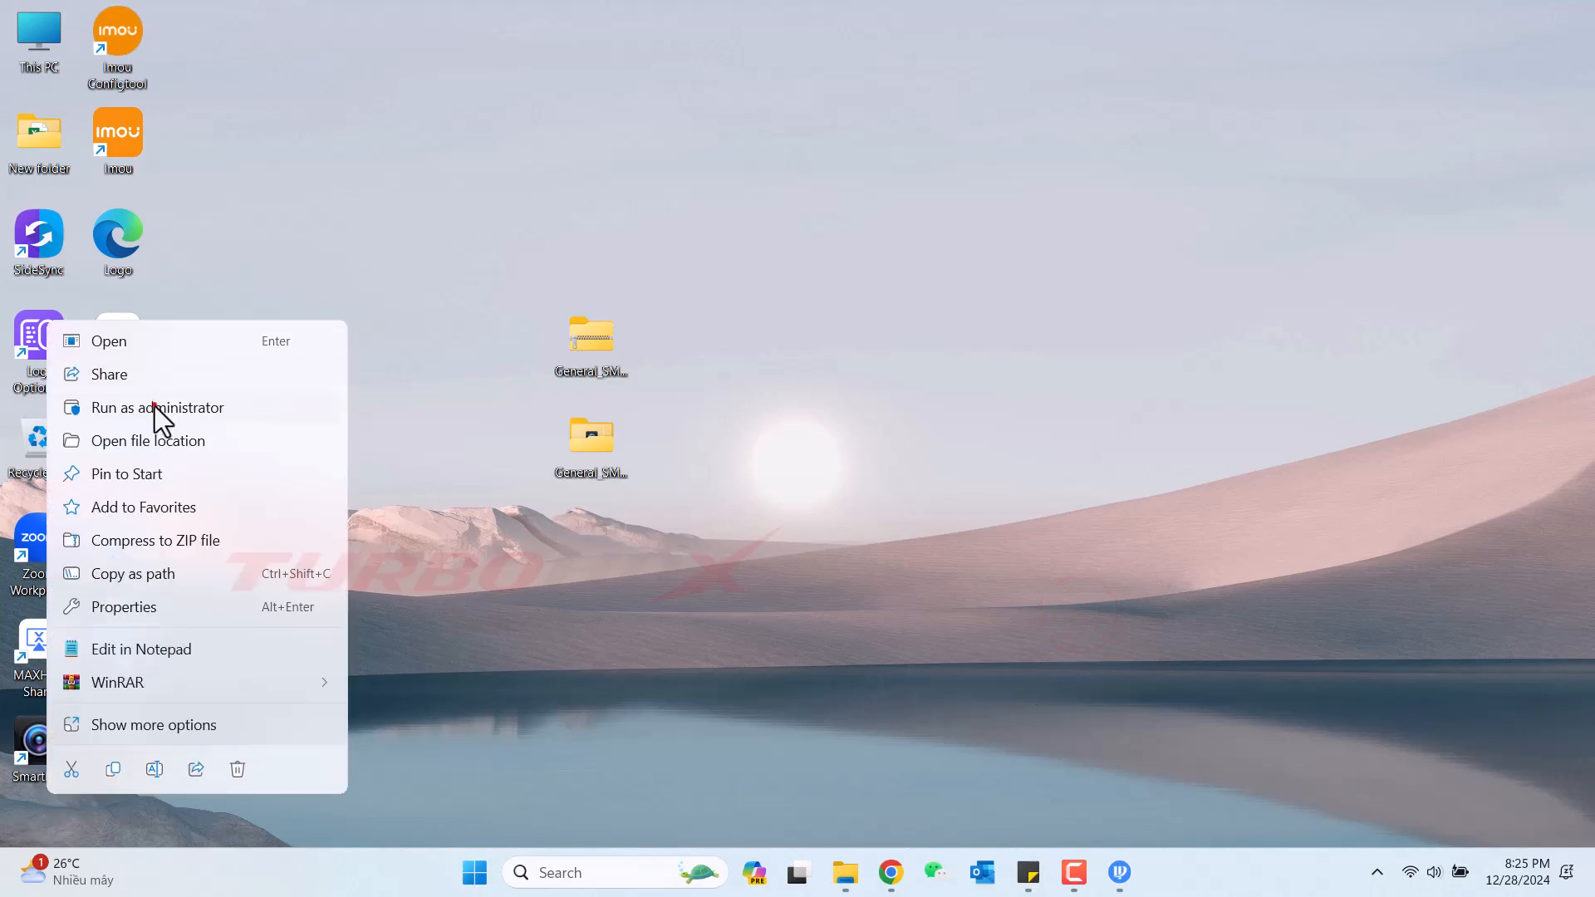
click(154, 406)
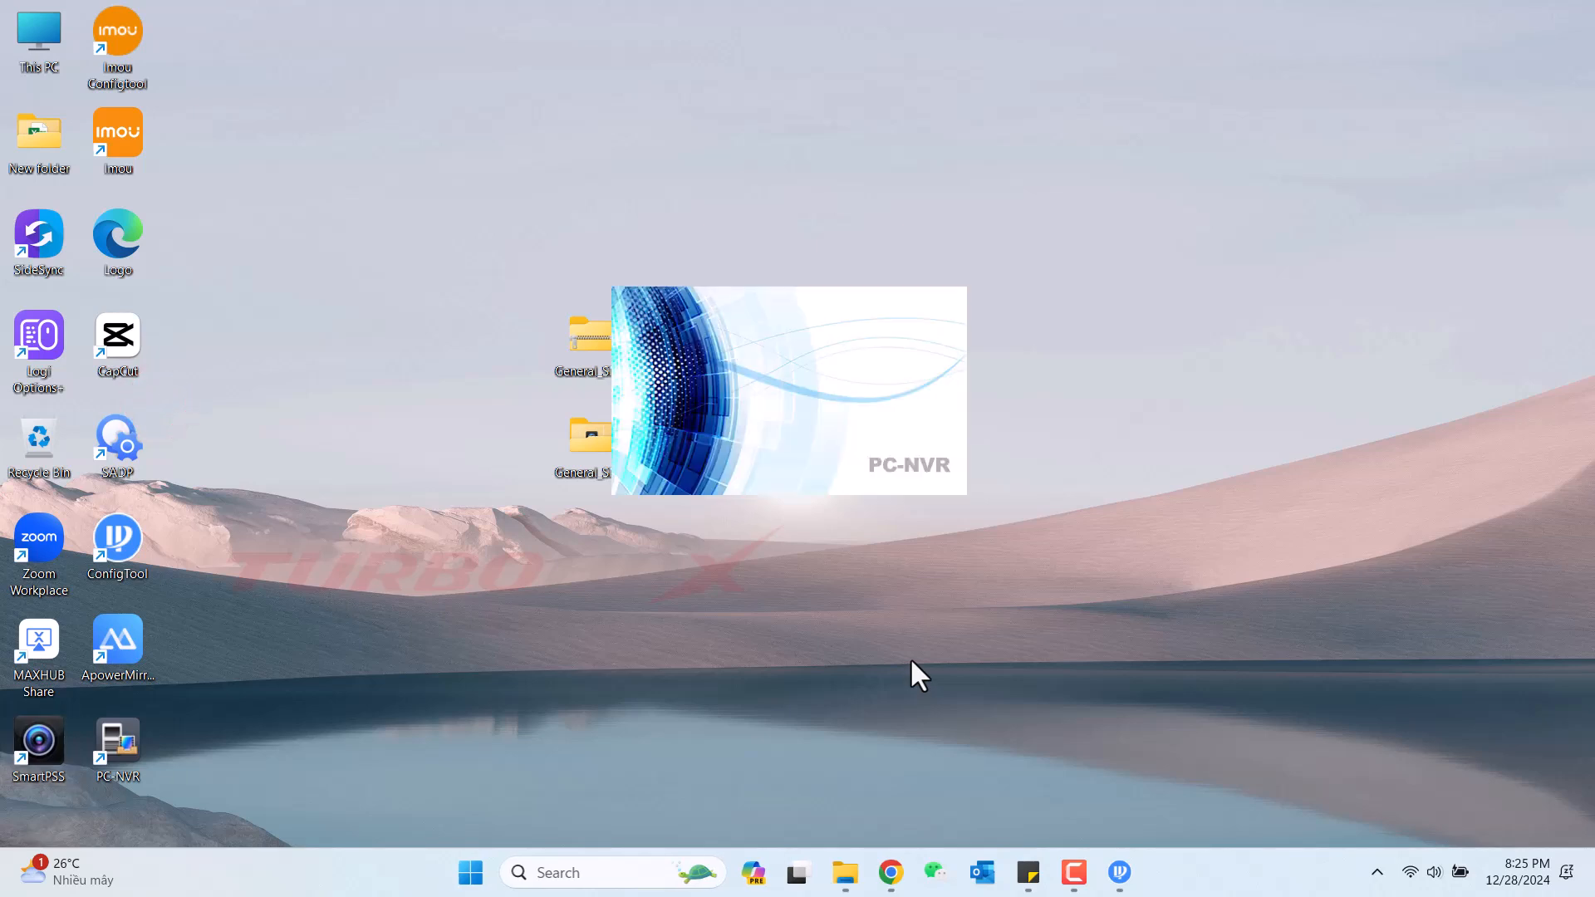
click(659, 461)
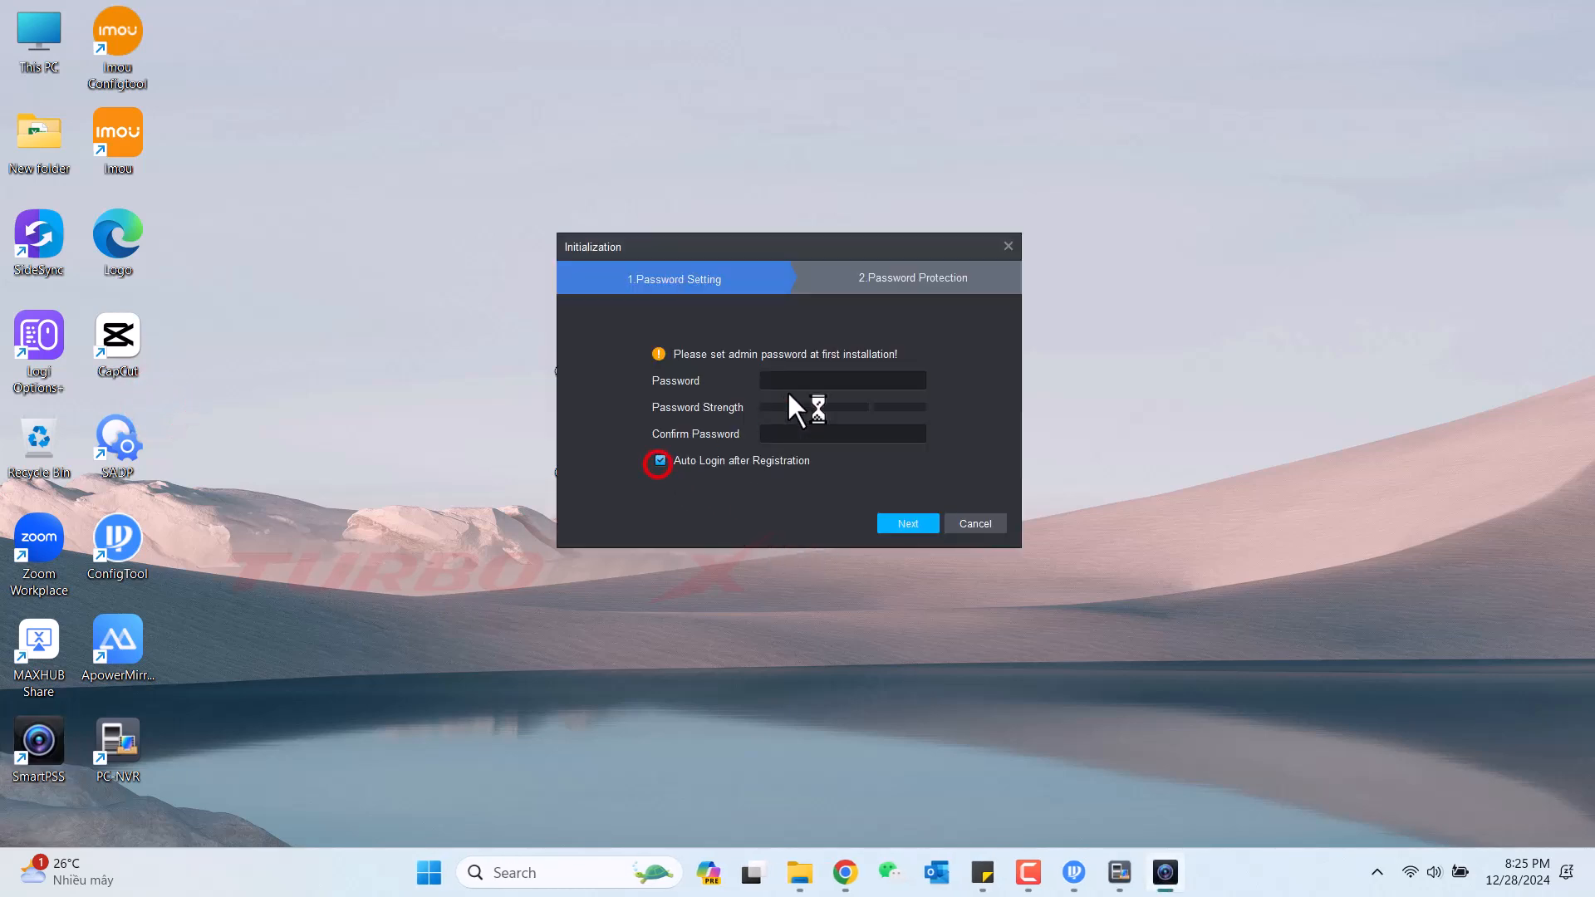
click(790, 381)
text(a•••••••)
click(785, 433)
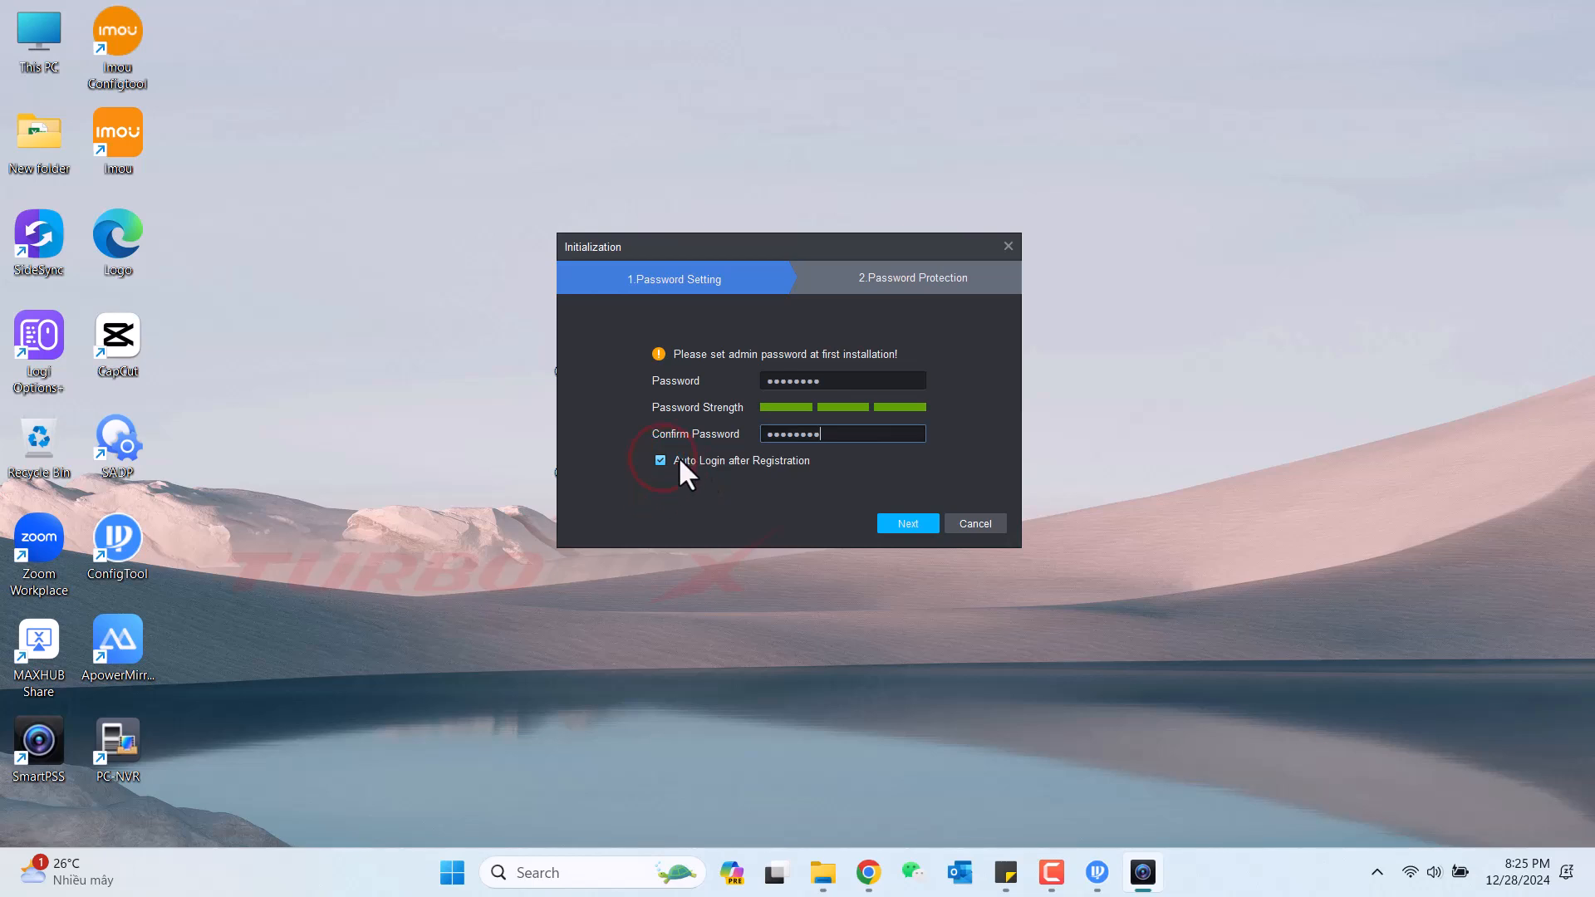
click(914, 523)
Answer the three security questions and finish initialization.
click(783, 372)
text(1)
click(753, 429)
text(23)
click(730, 484)
text(3)
click(950, 524)
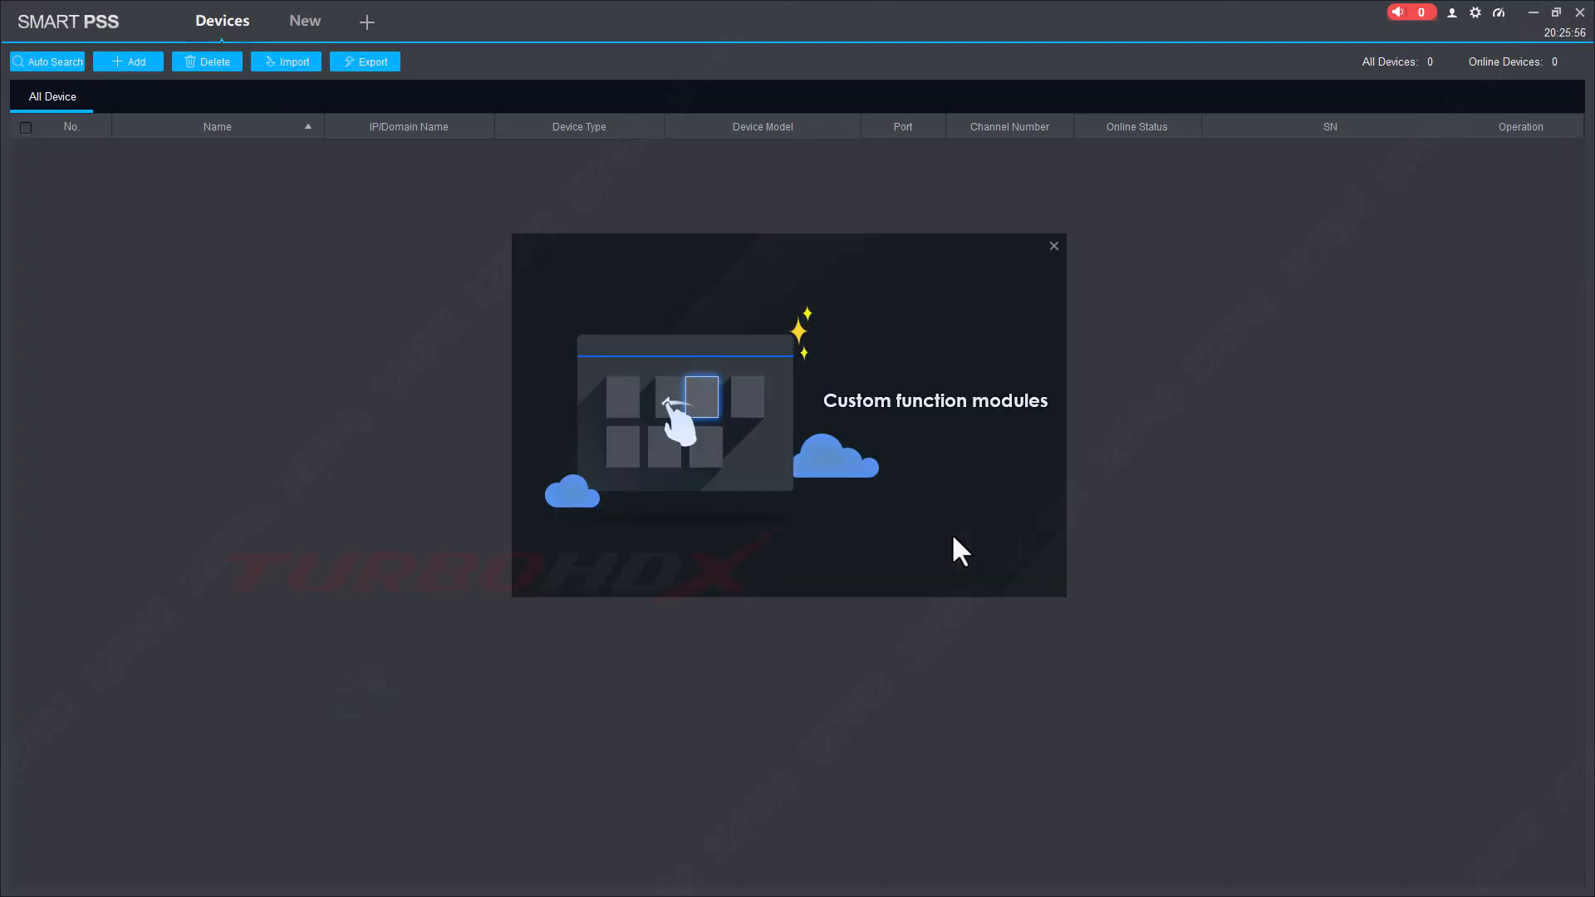
Dismiss the intro popup and add the local PC-NVR service from the module list.
click(1053, 246)
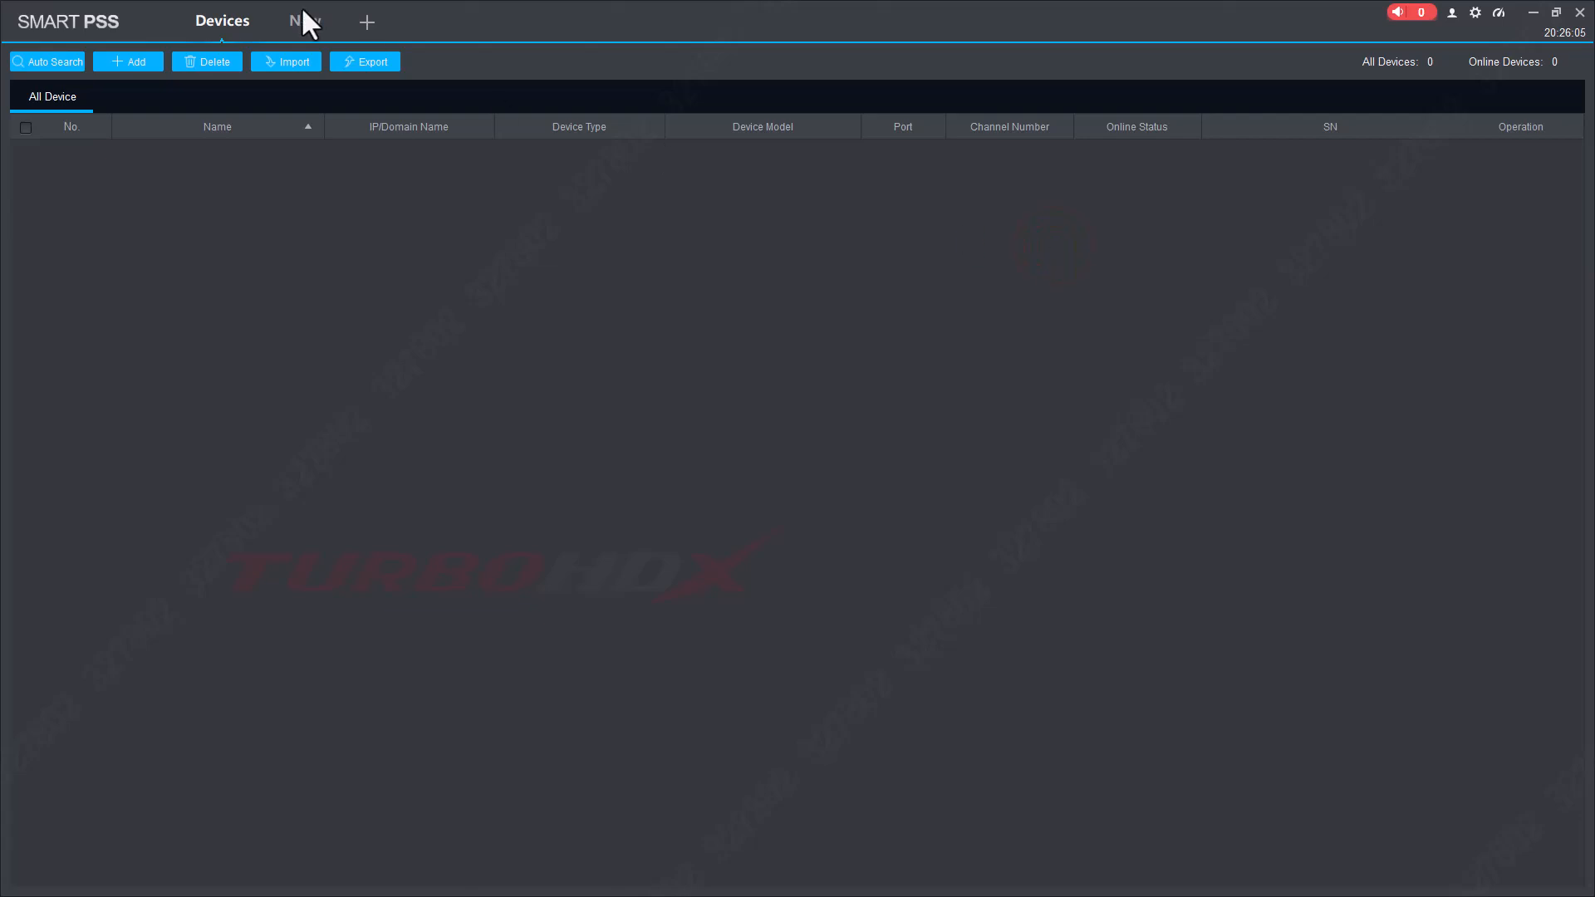
click(367, 22)
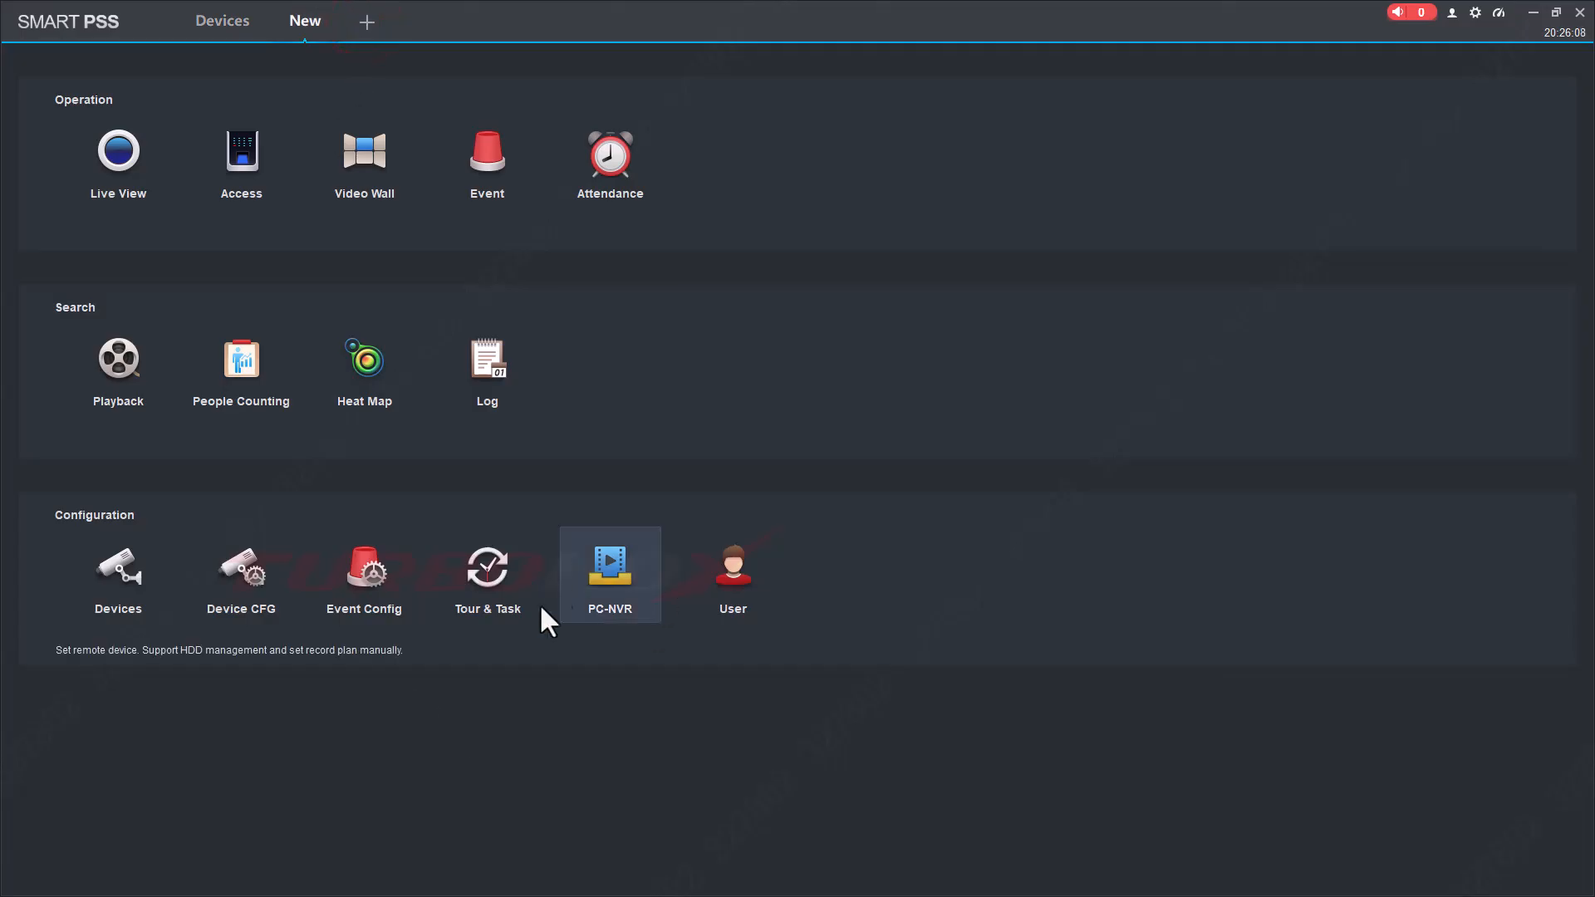
click(625, 569)
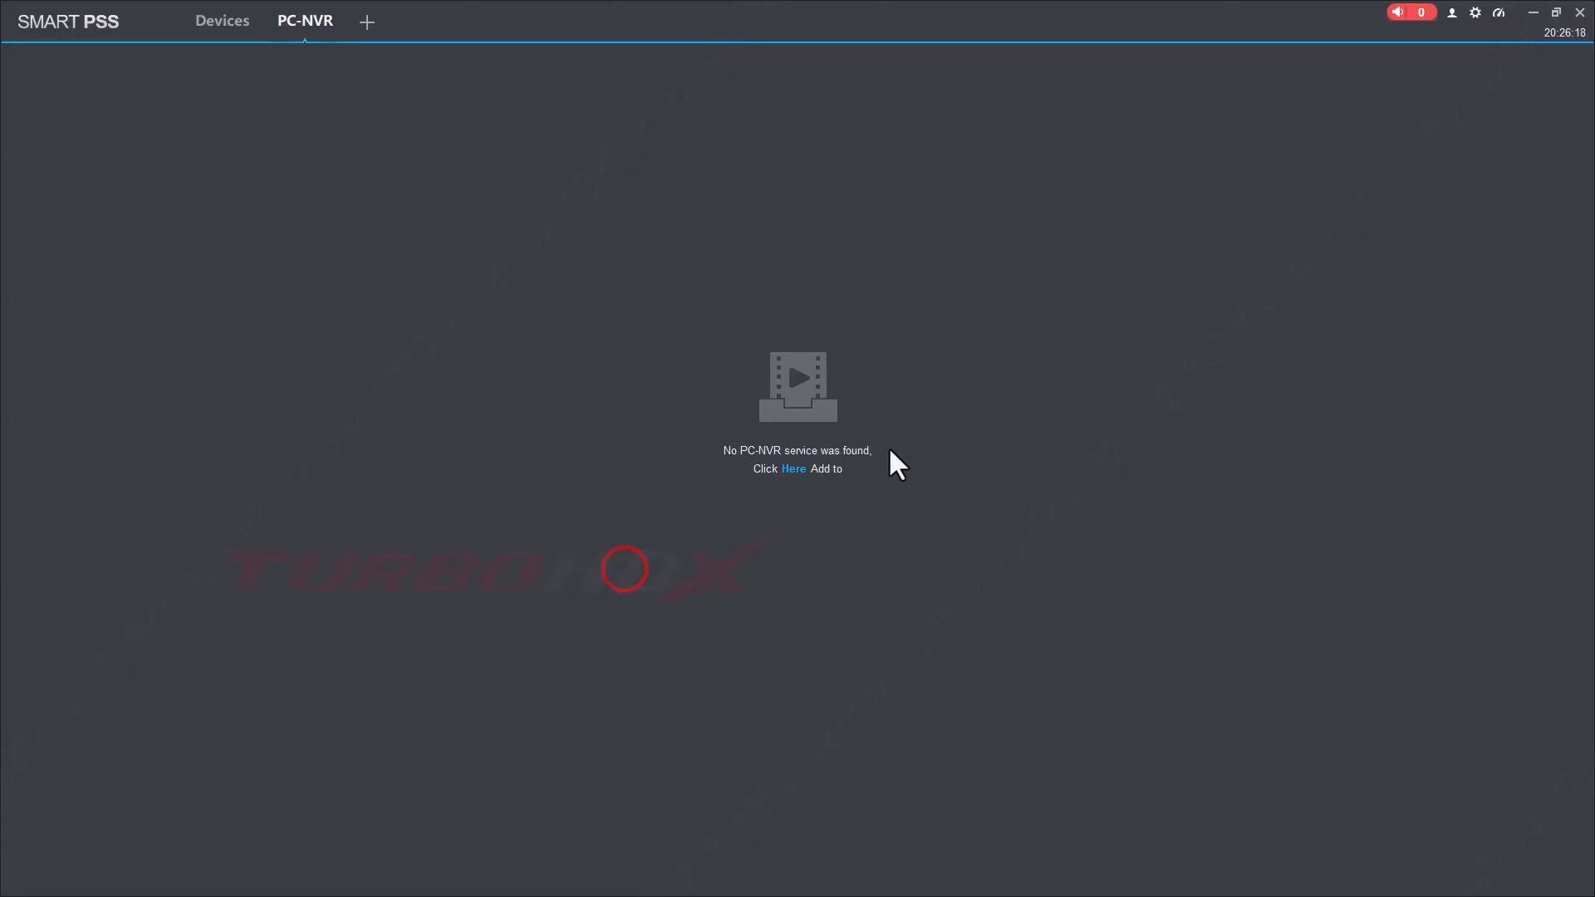
click(793, 470)
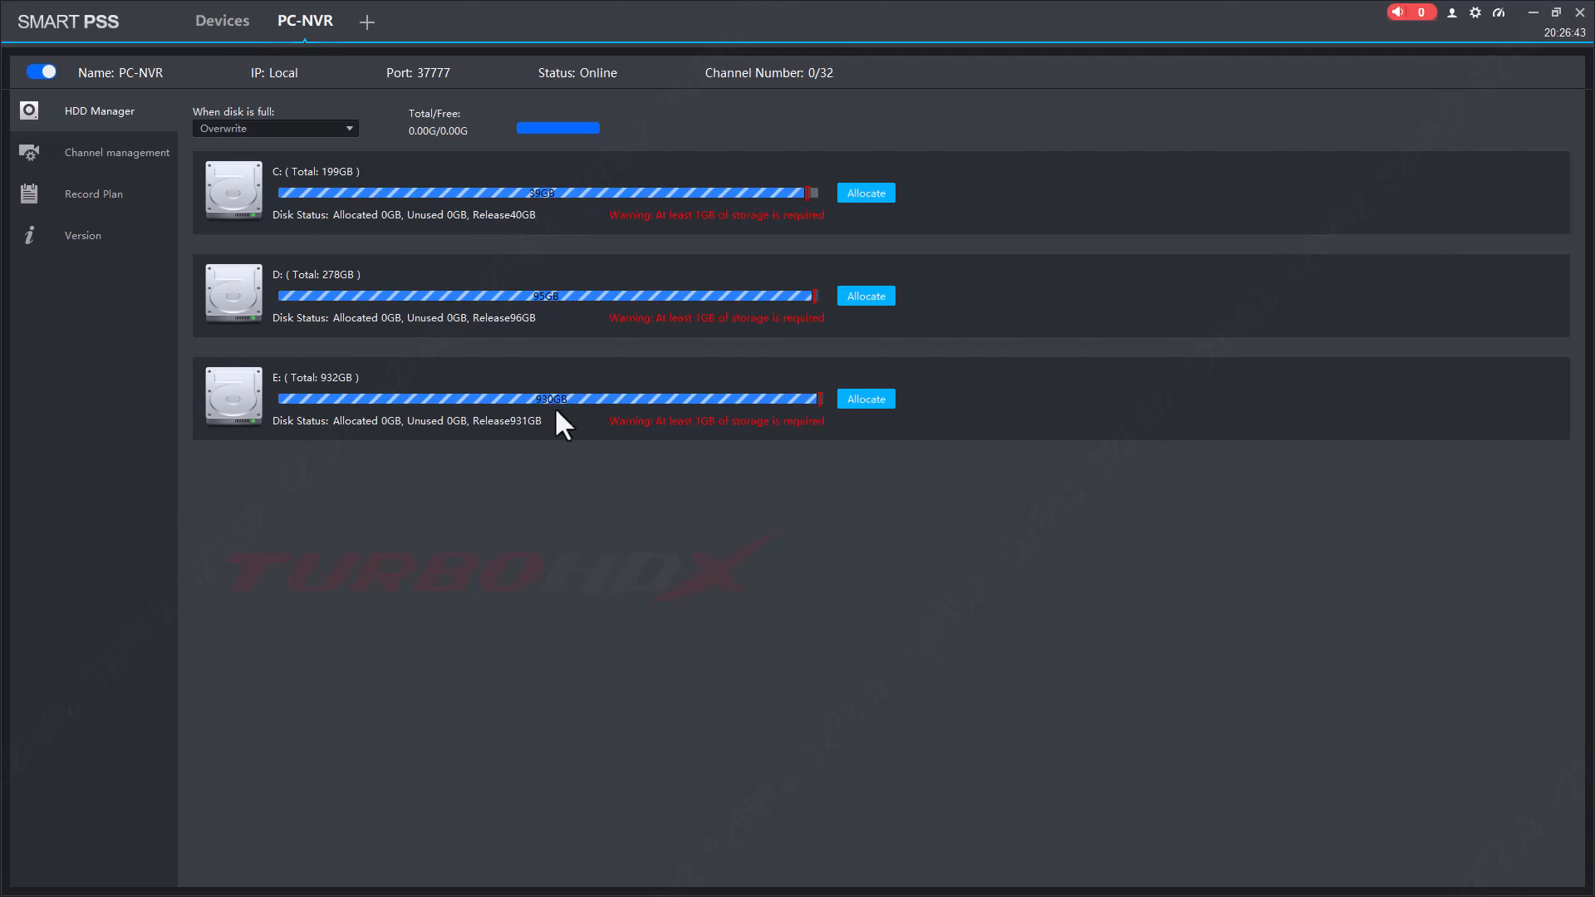
Allocate the E: drive to PC-NVR, confirm the restart, and return to the Devices list.
click(864, 398)
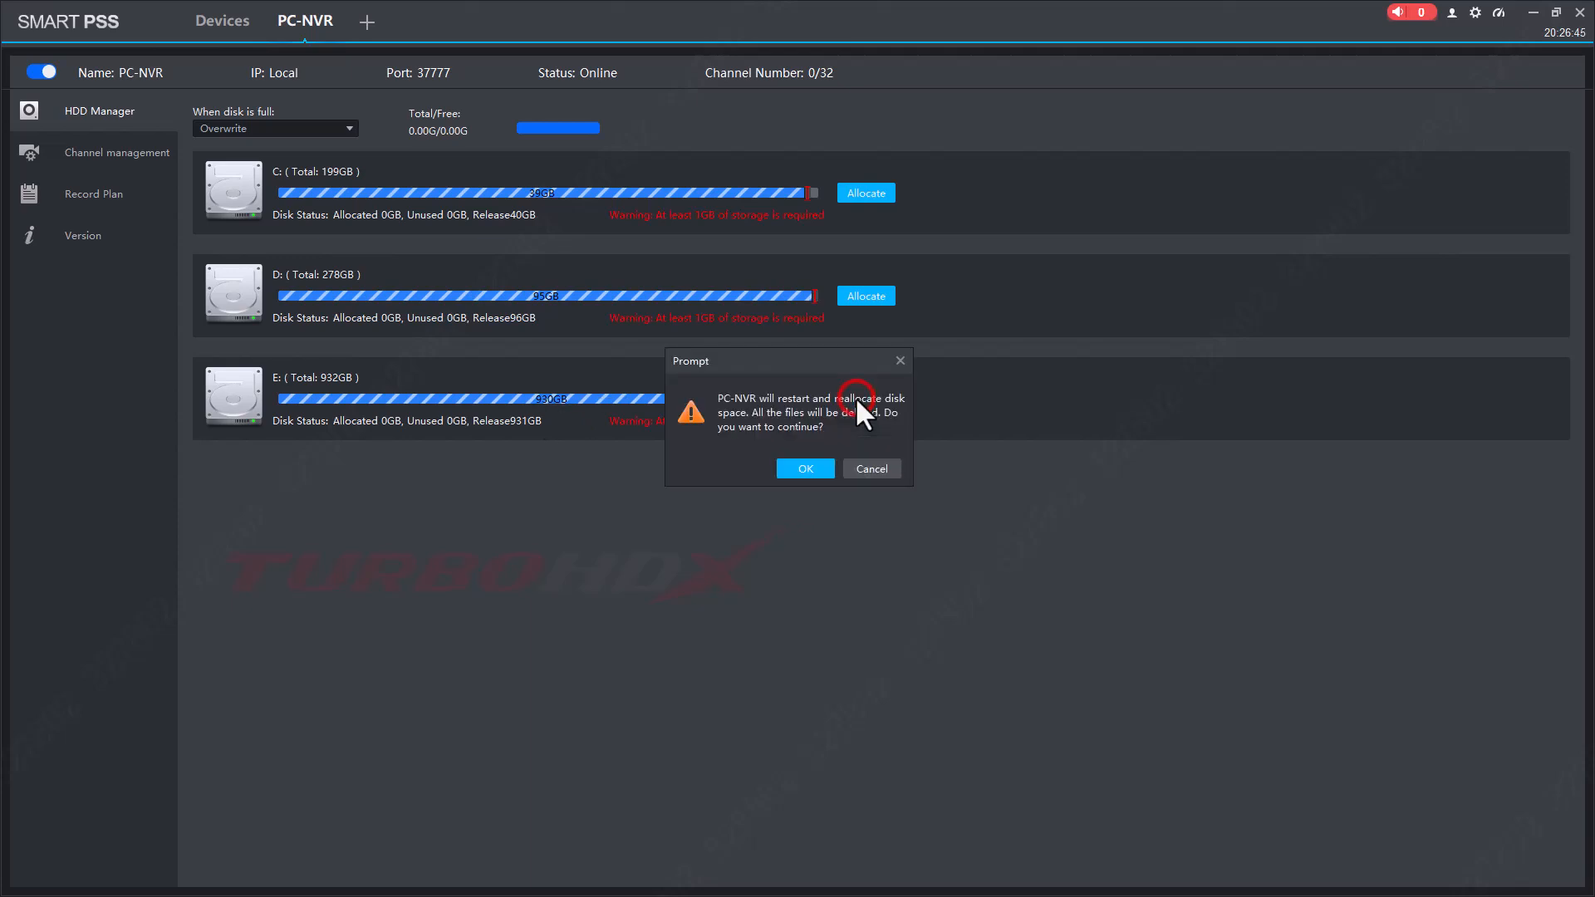
click(799, 467)
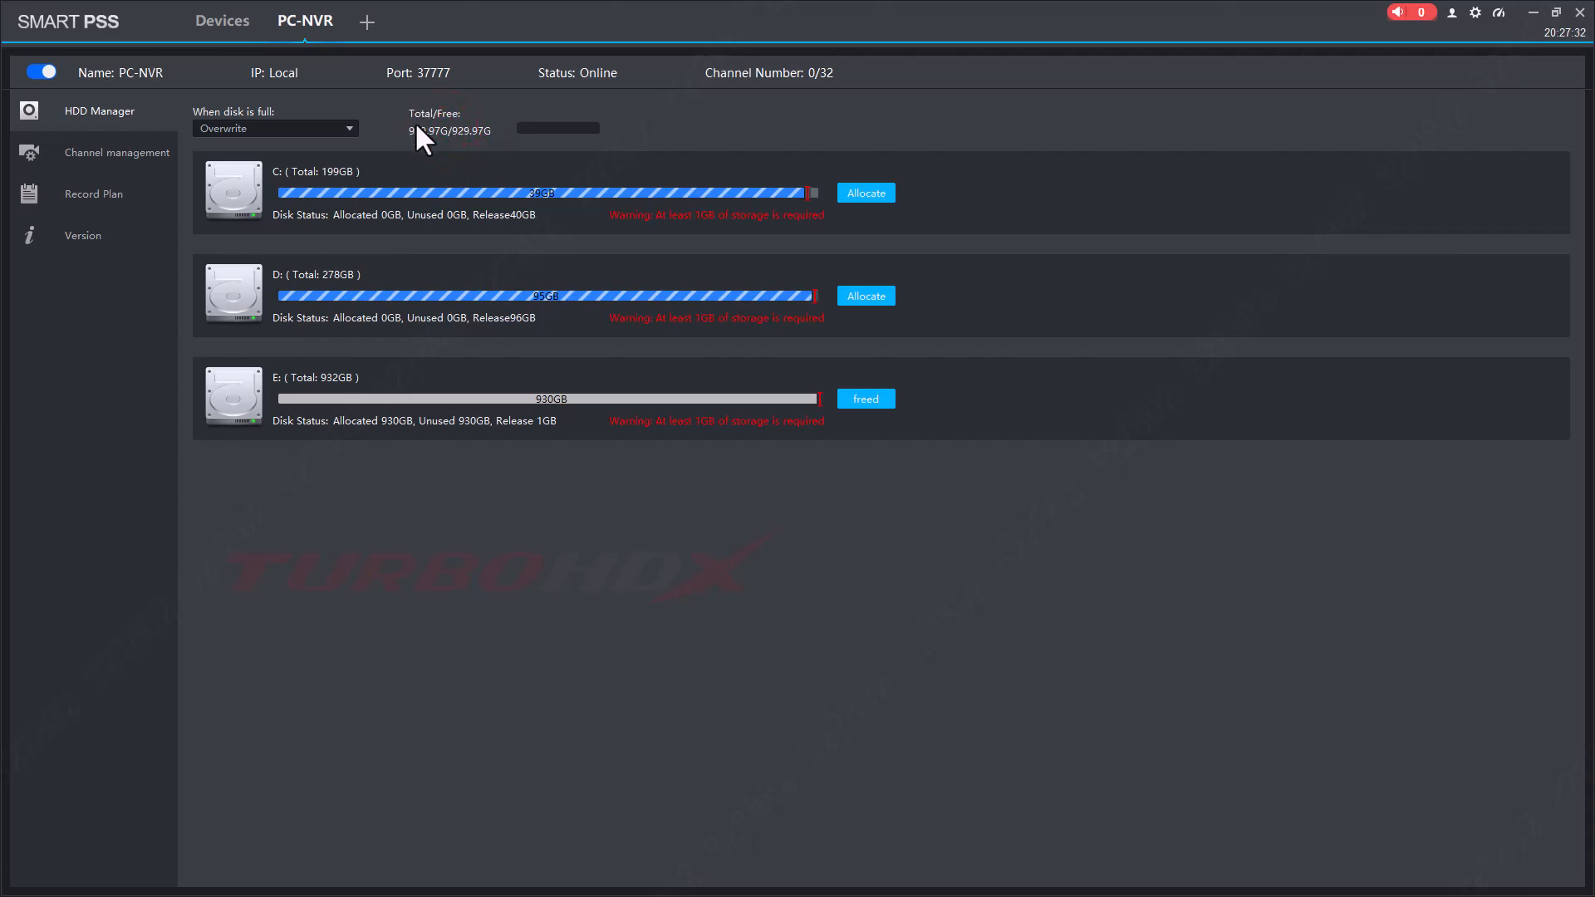
click(120, 154)
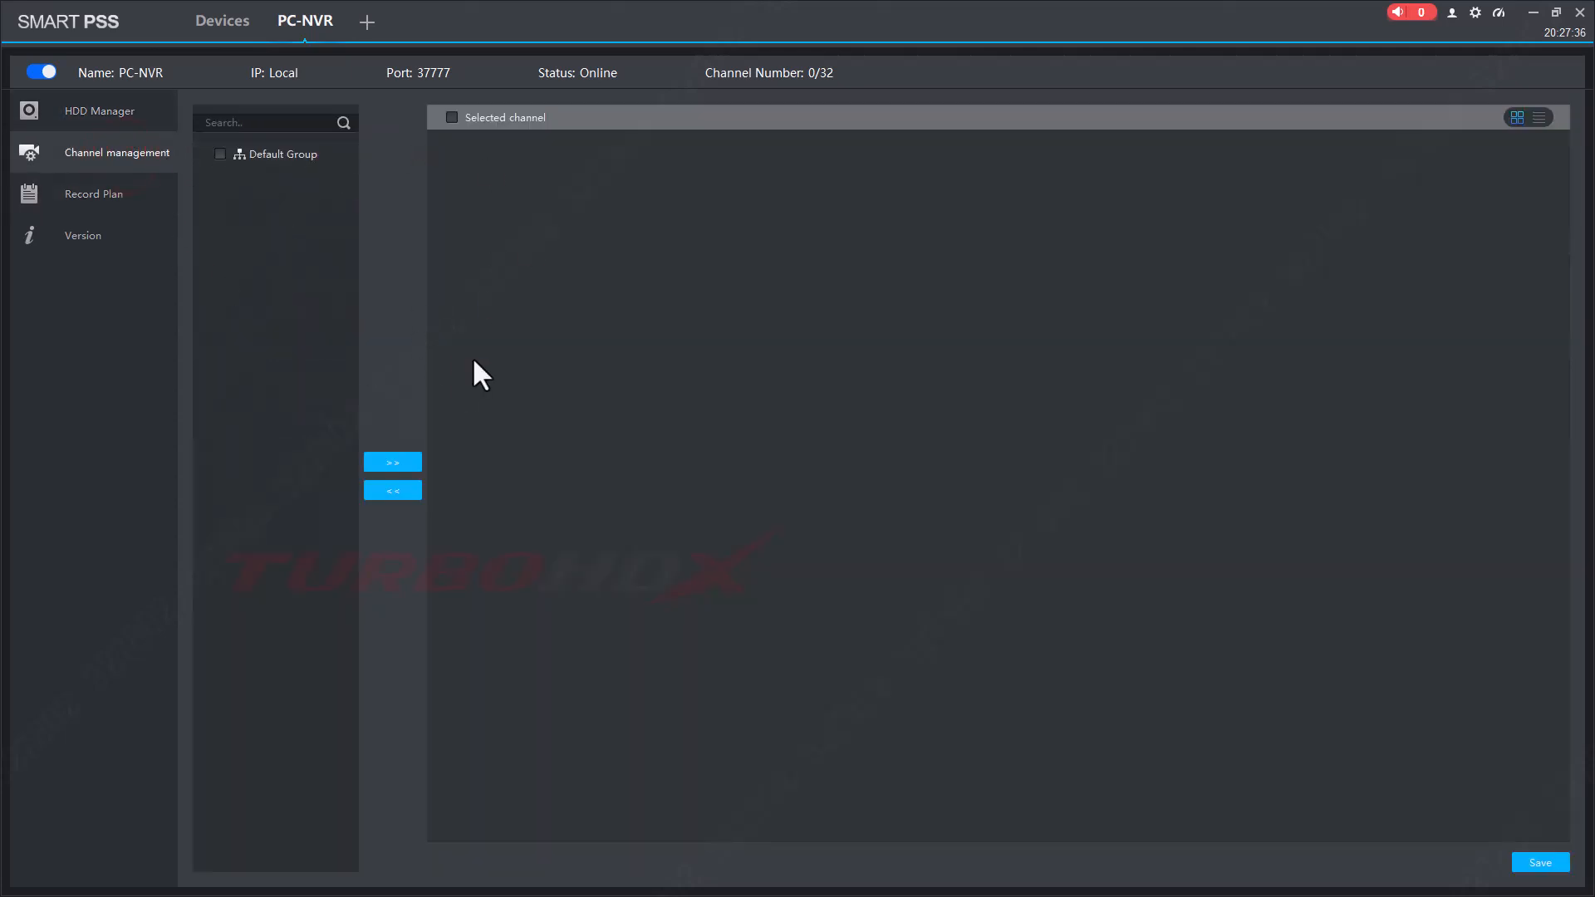
click(232, 25)
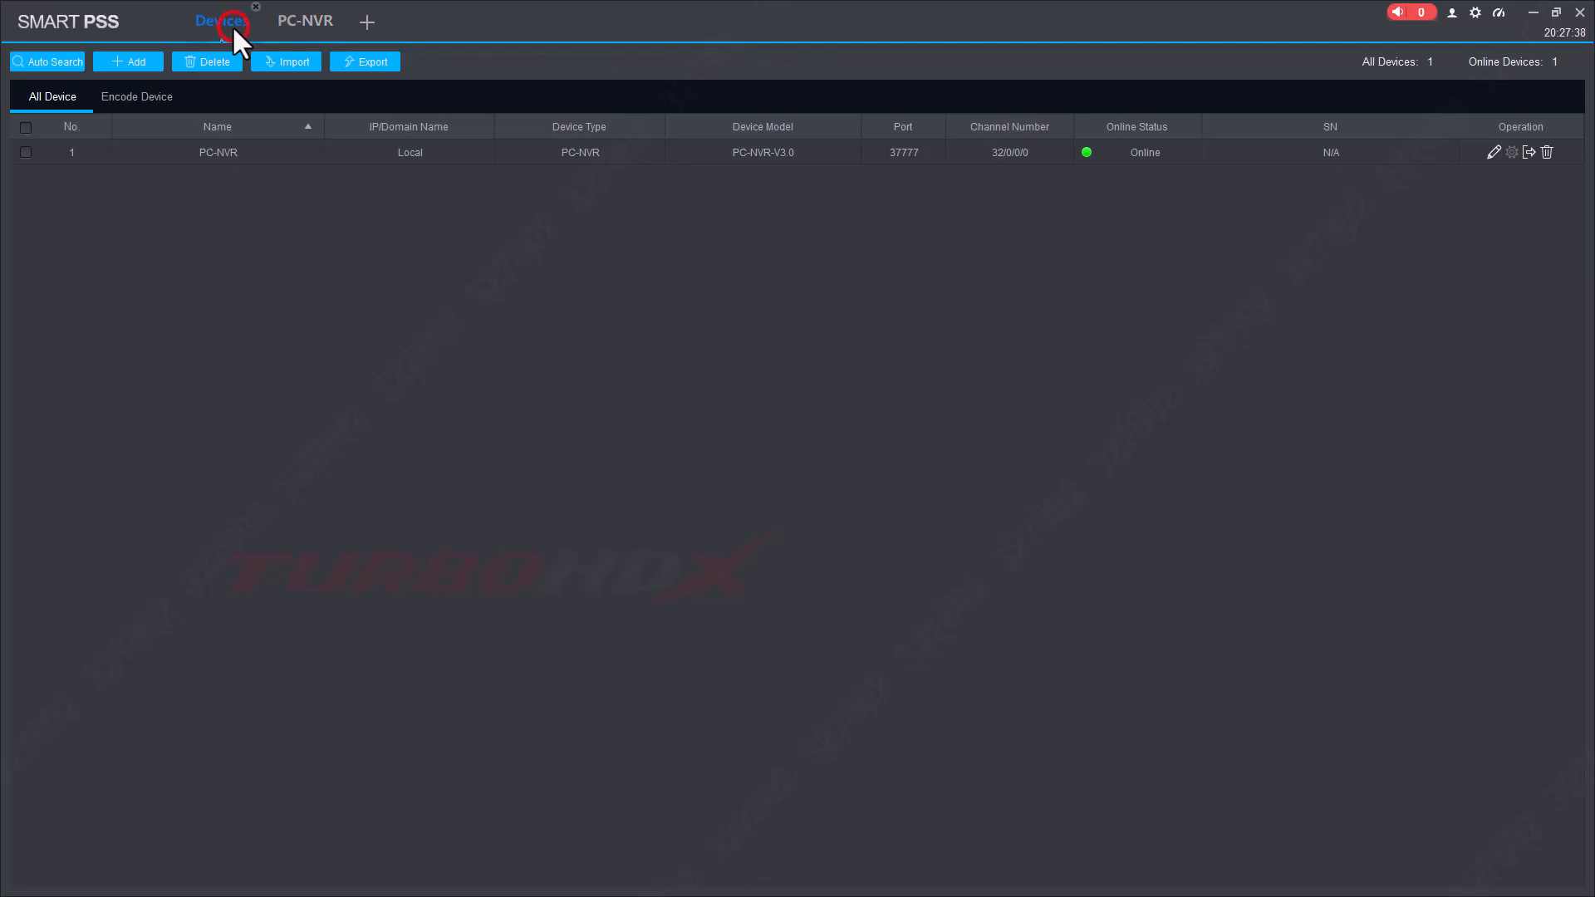
Find camera 192.168.1.6 via Auto Search and set IP 192.168.1.205, mask 255.255.255.0, gateway 192.168.1.1.
click(41, 67)
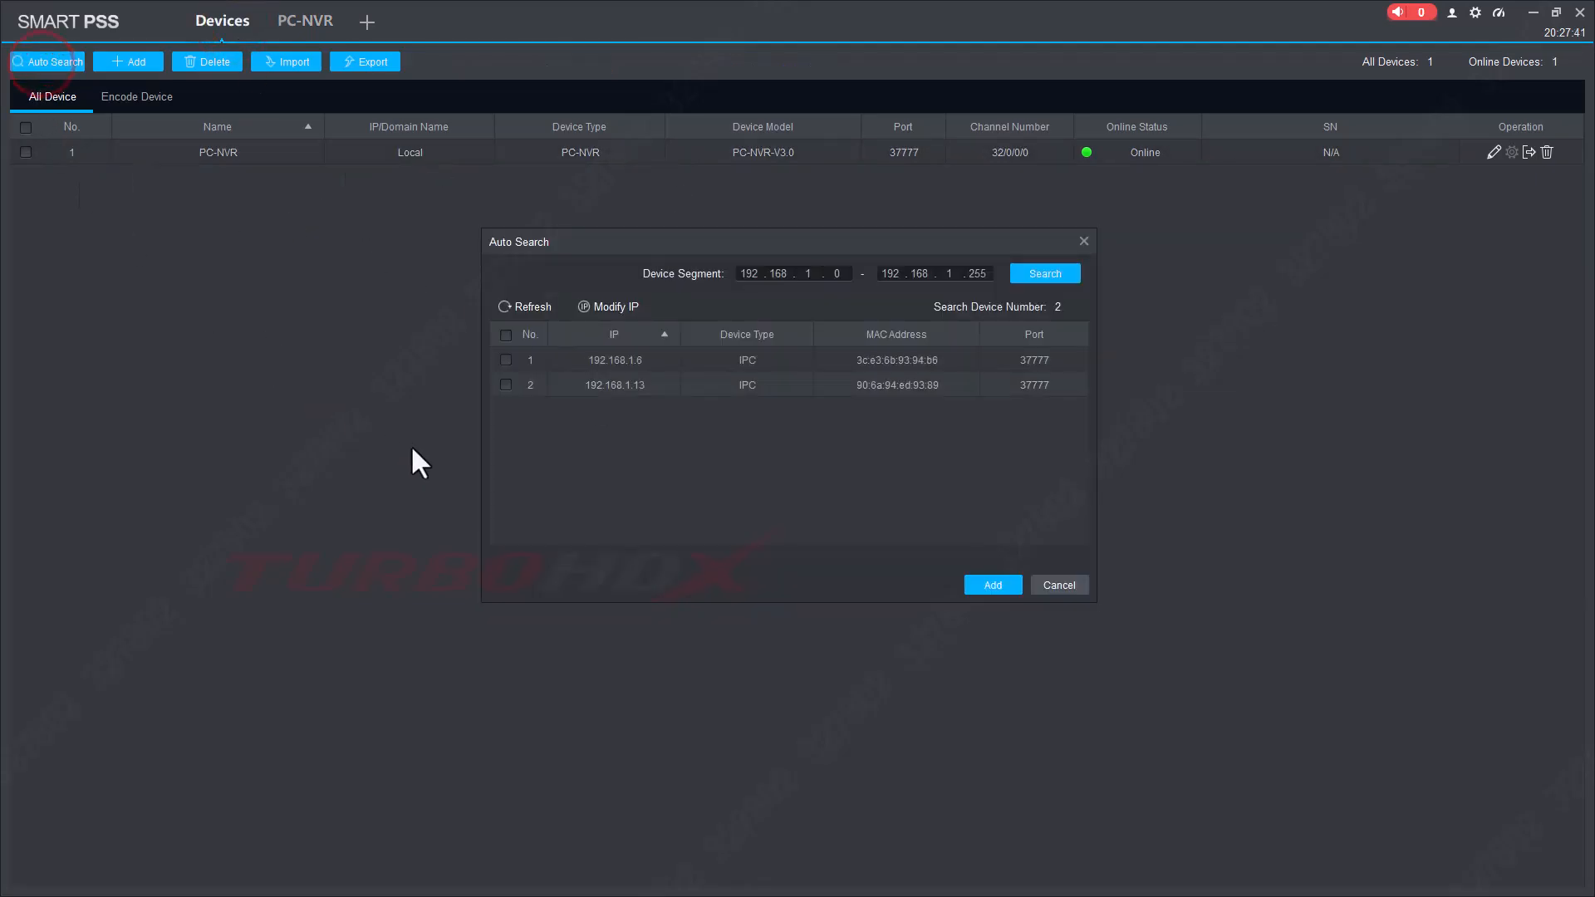
click(513, 304)
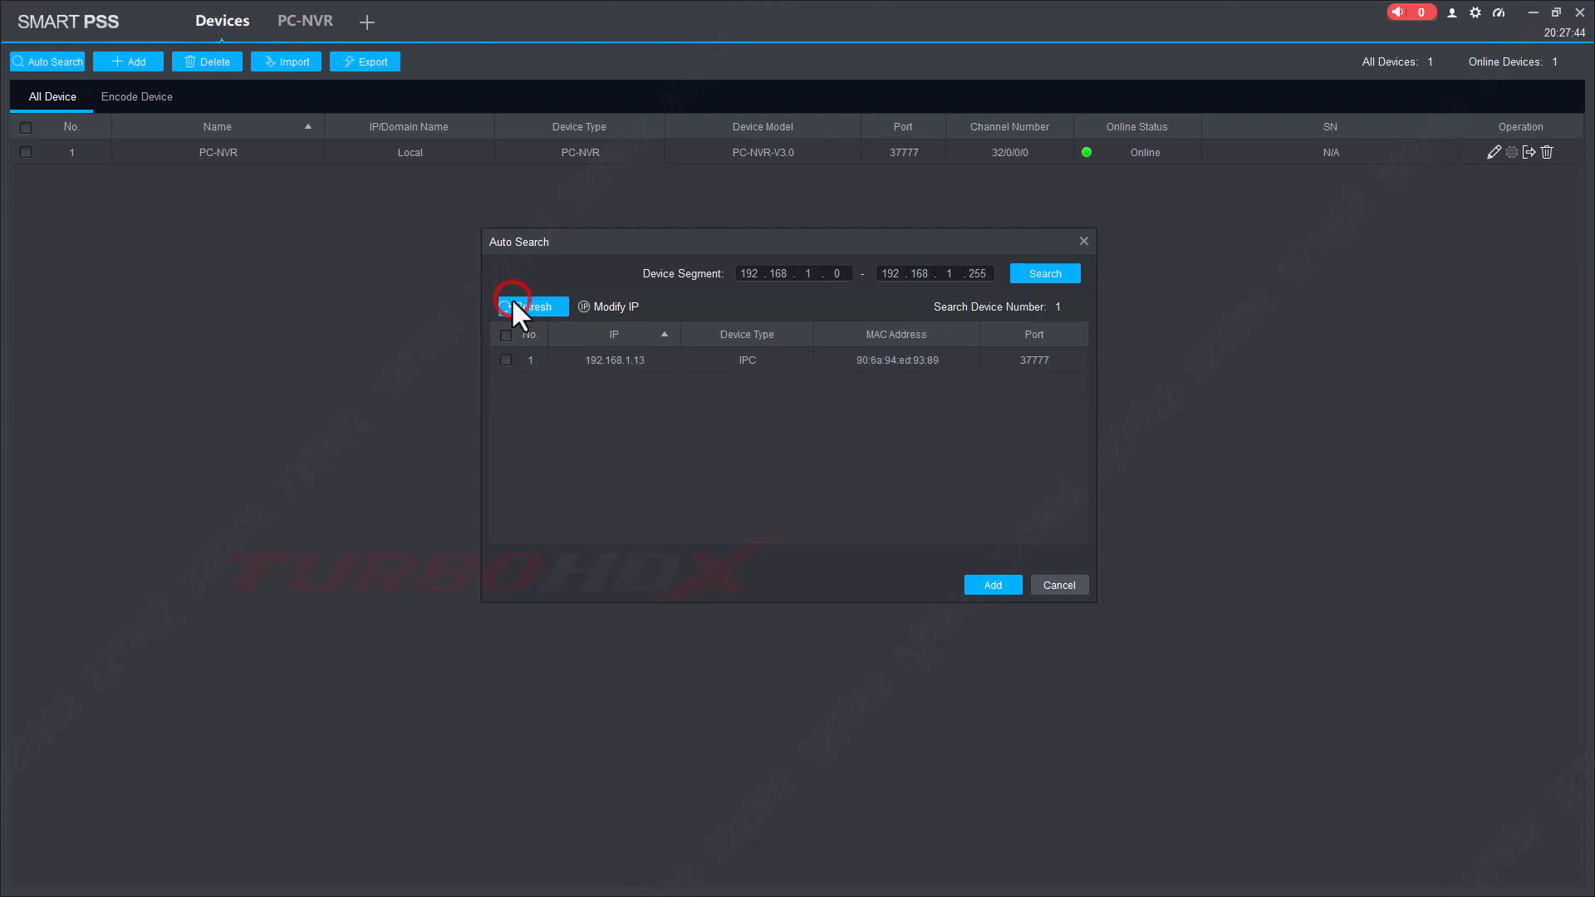
click(506, 360)
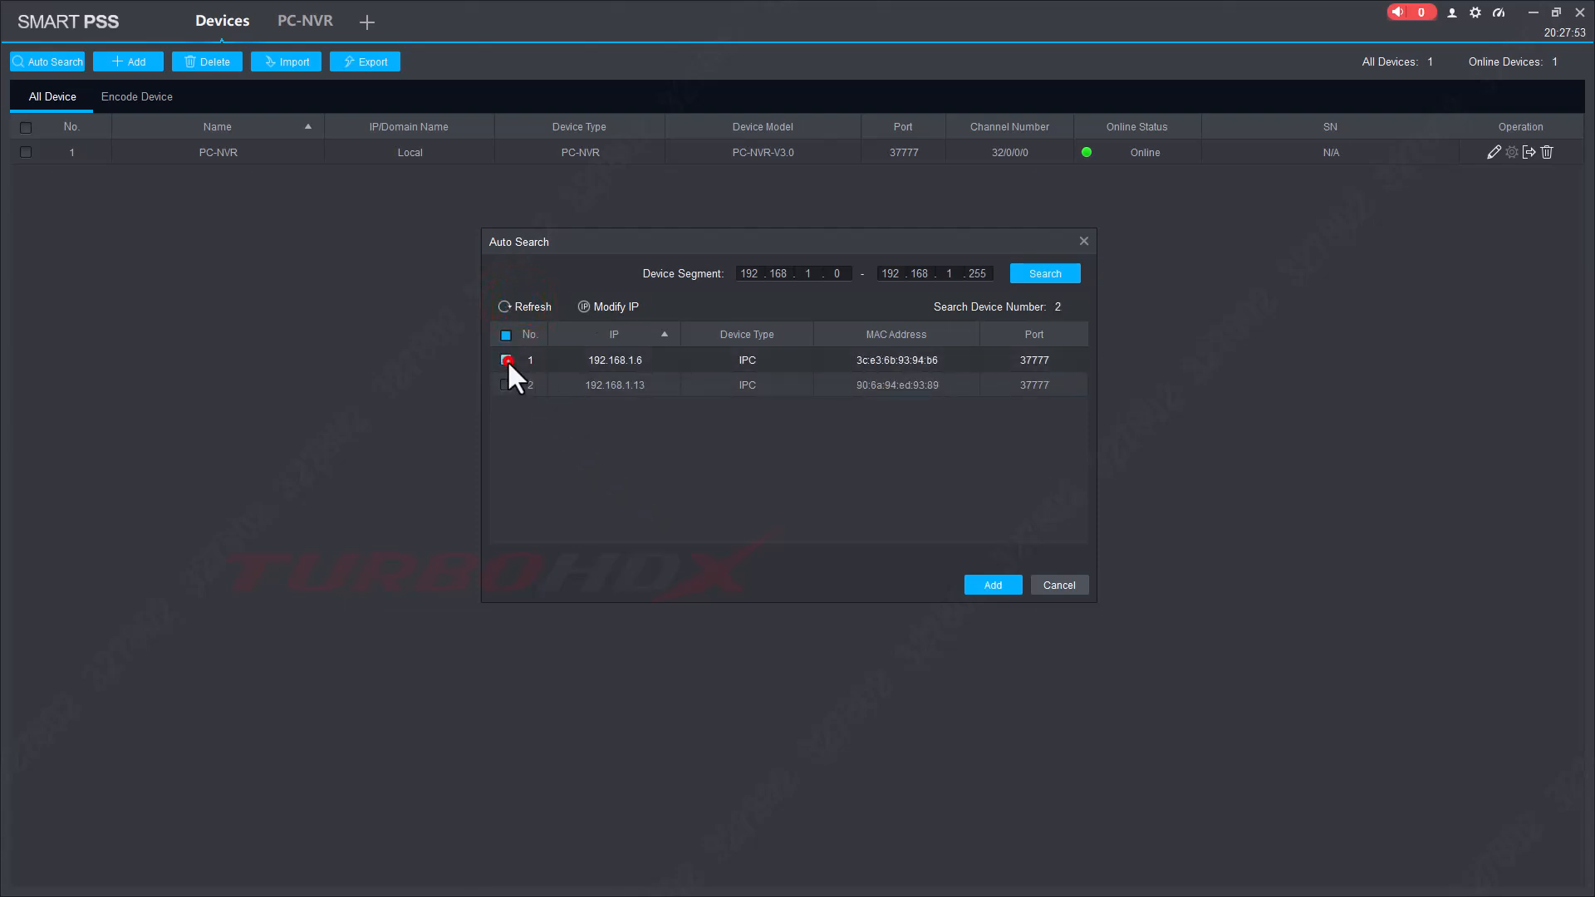
click(610, 362)
click(629, 307)
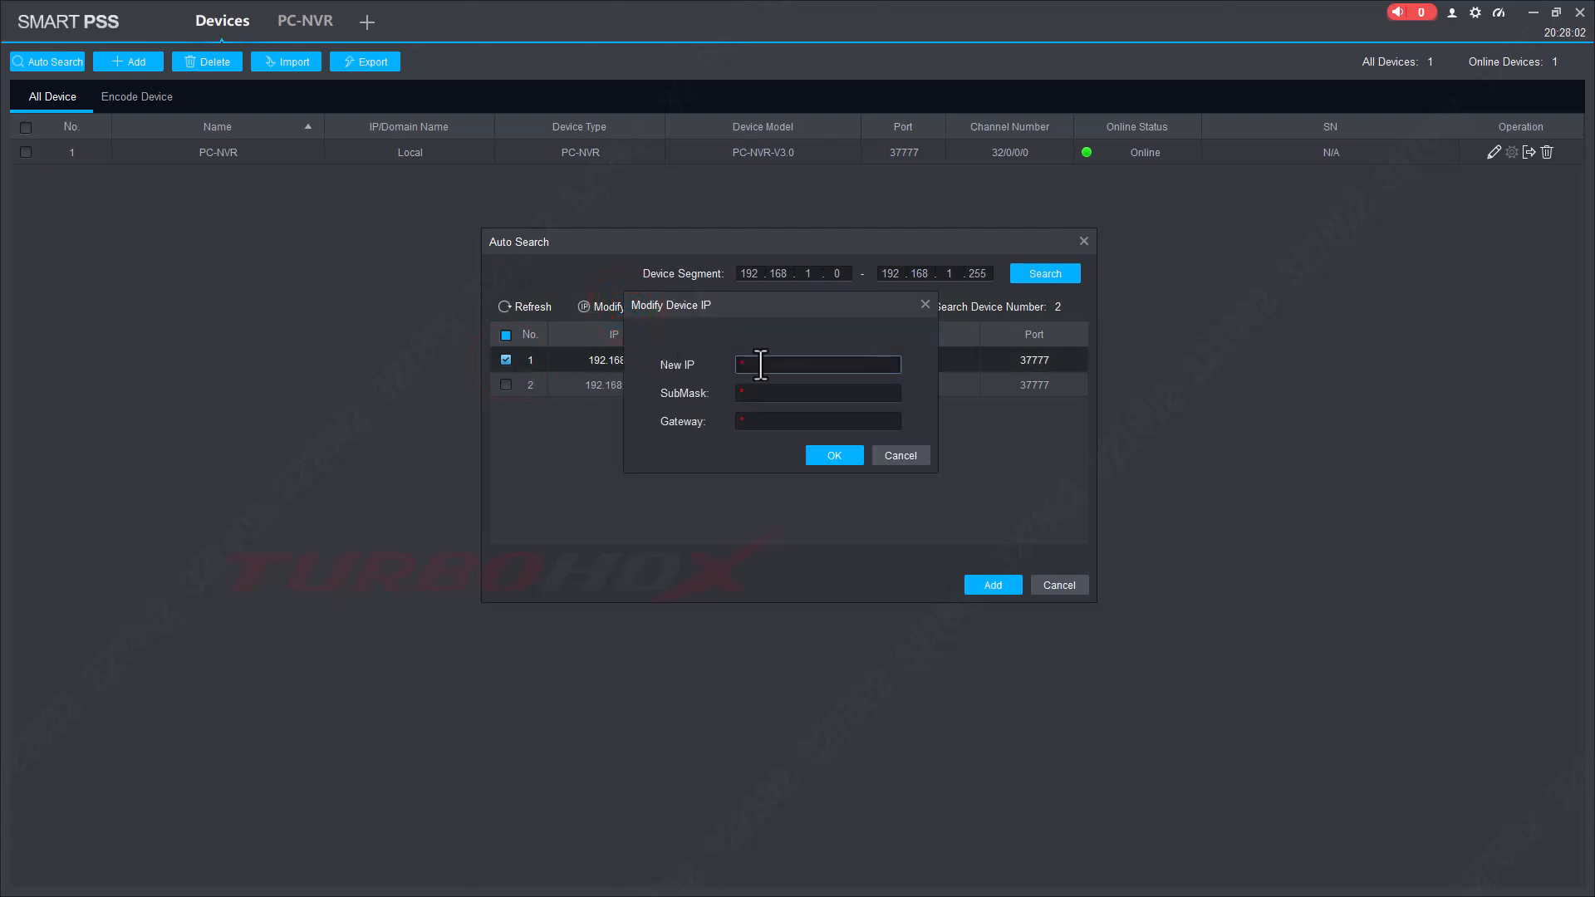
text(192.168.1.205)
click(756, 393)
text(255.255.255.0)
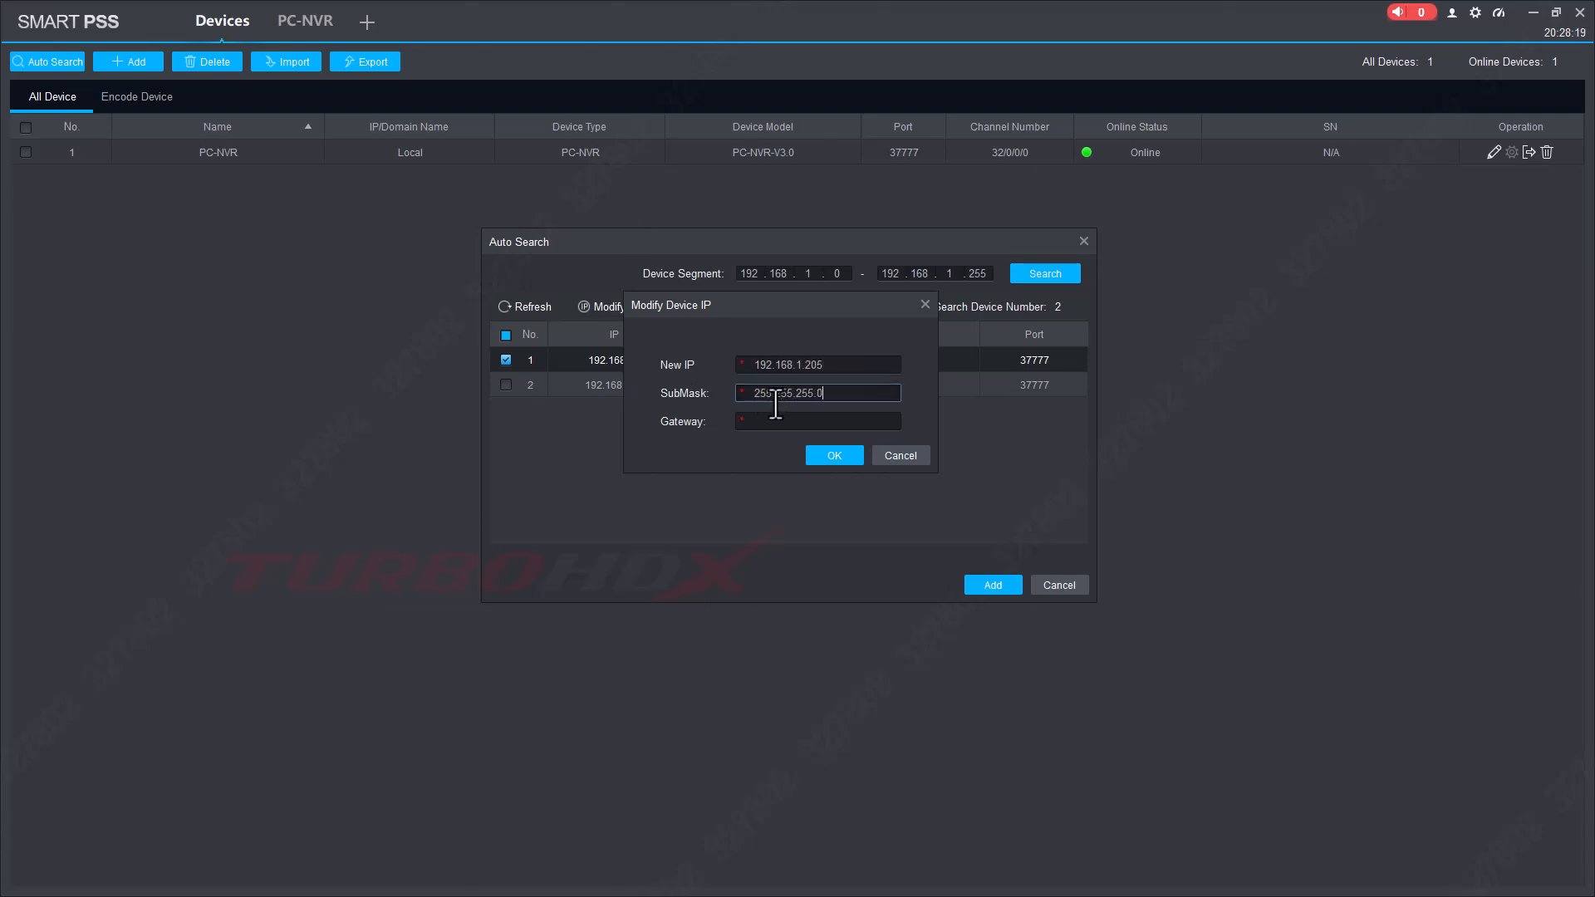
click(823, 421)
text(192.168.1.1)
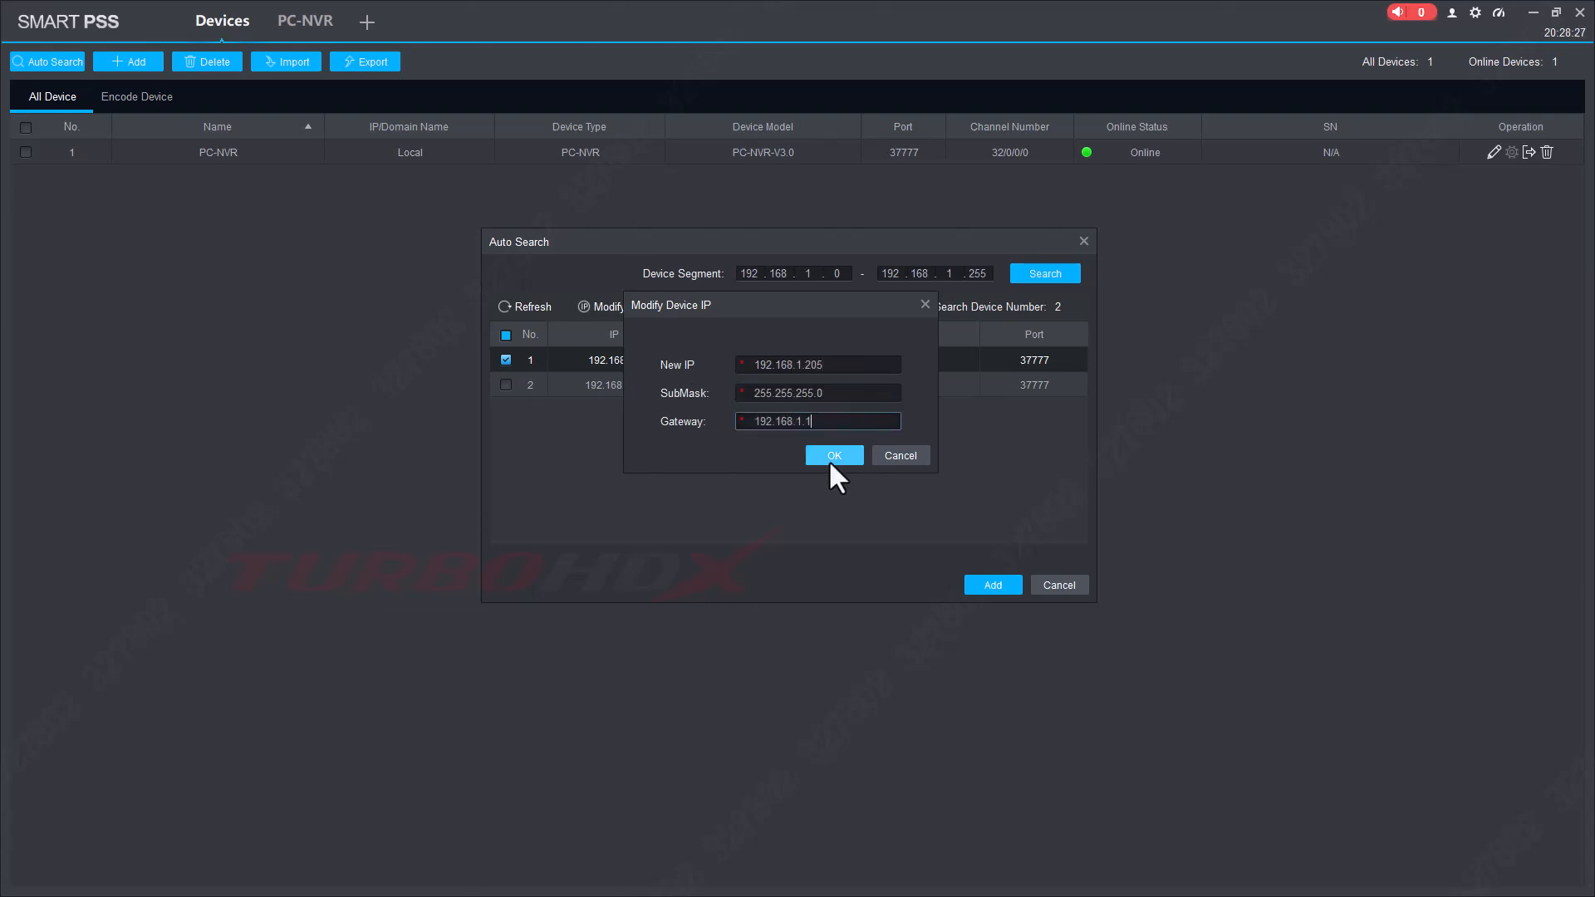
click(834, 456)
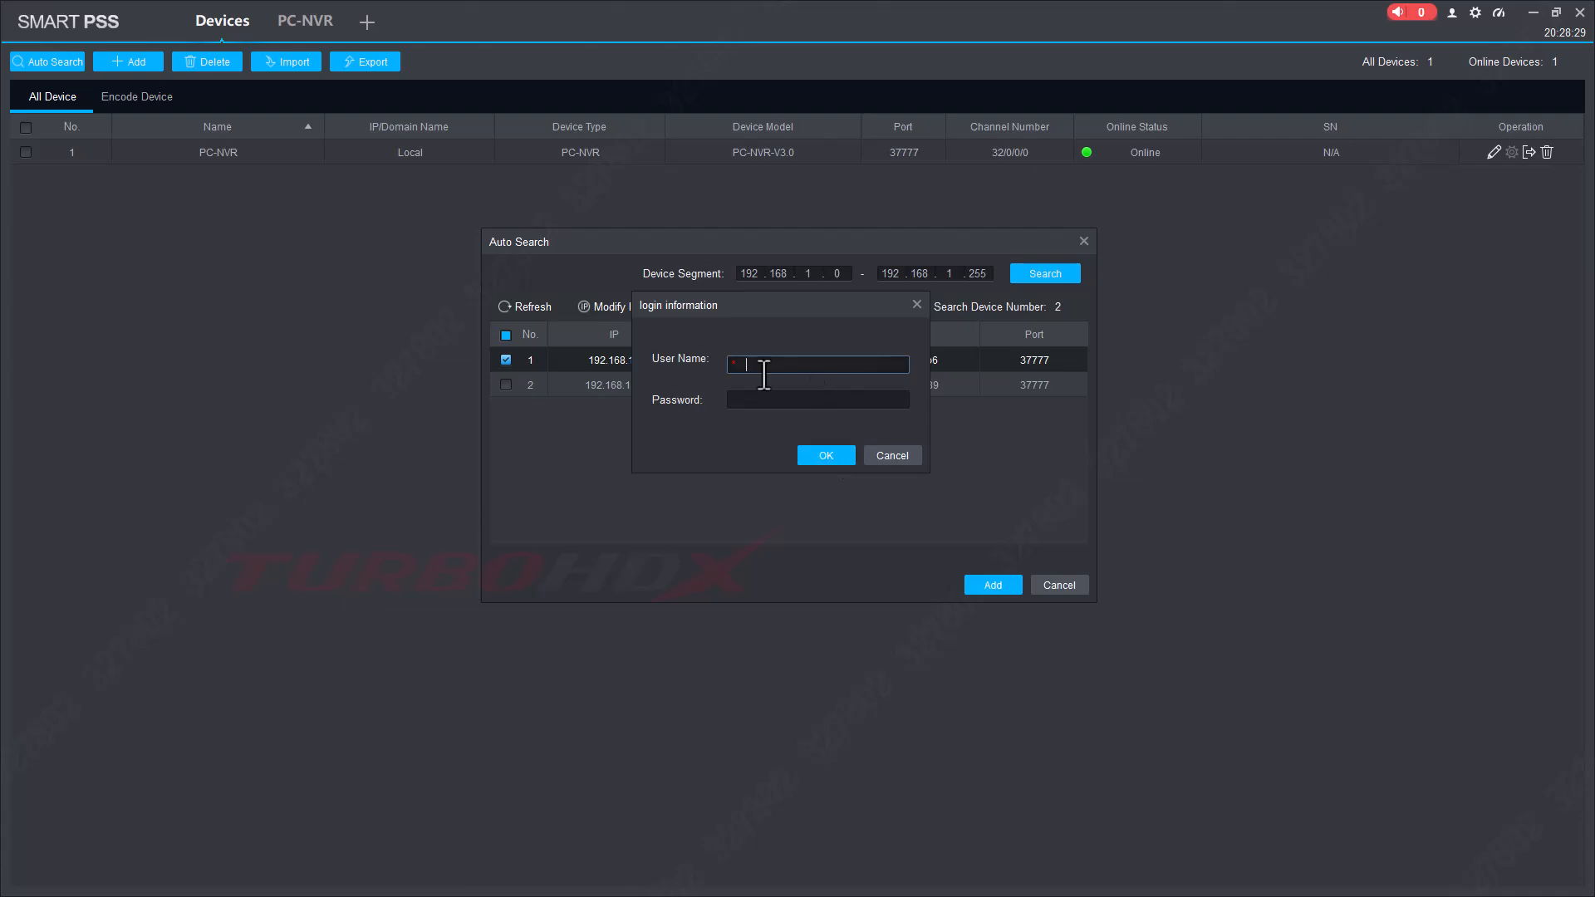
Enter the camera's username and password to apply the change, then refresh the list.
text(admin)
key(Tab)
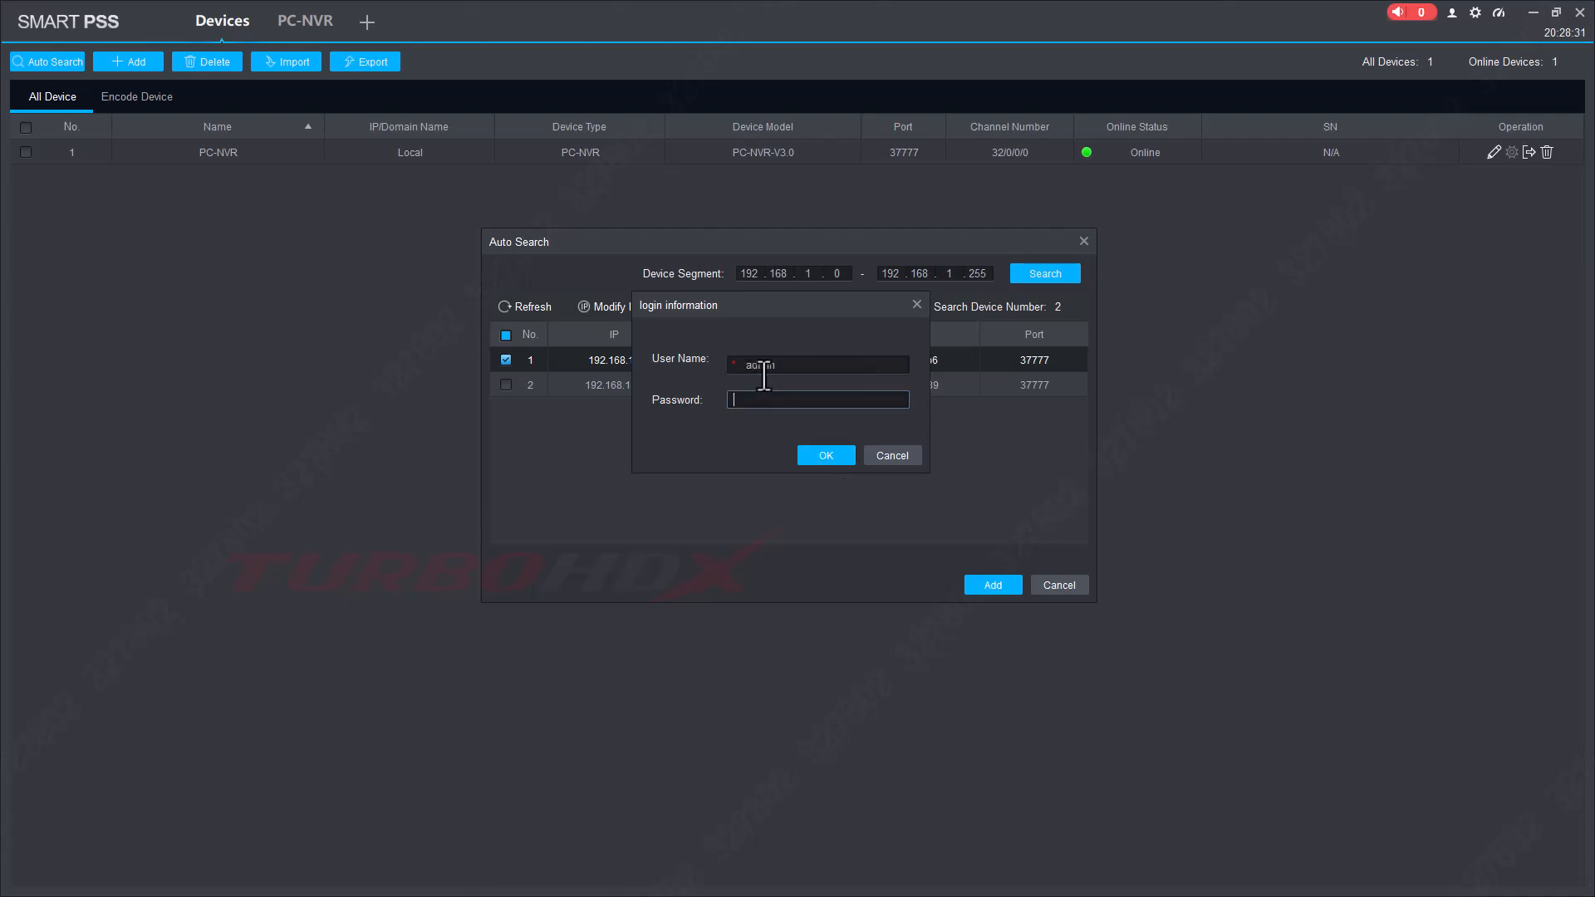
text(admin1234)
click(824, 453)
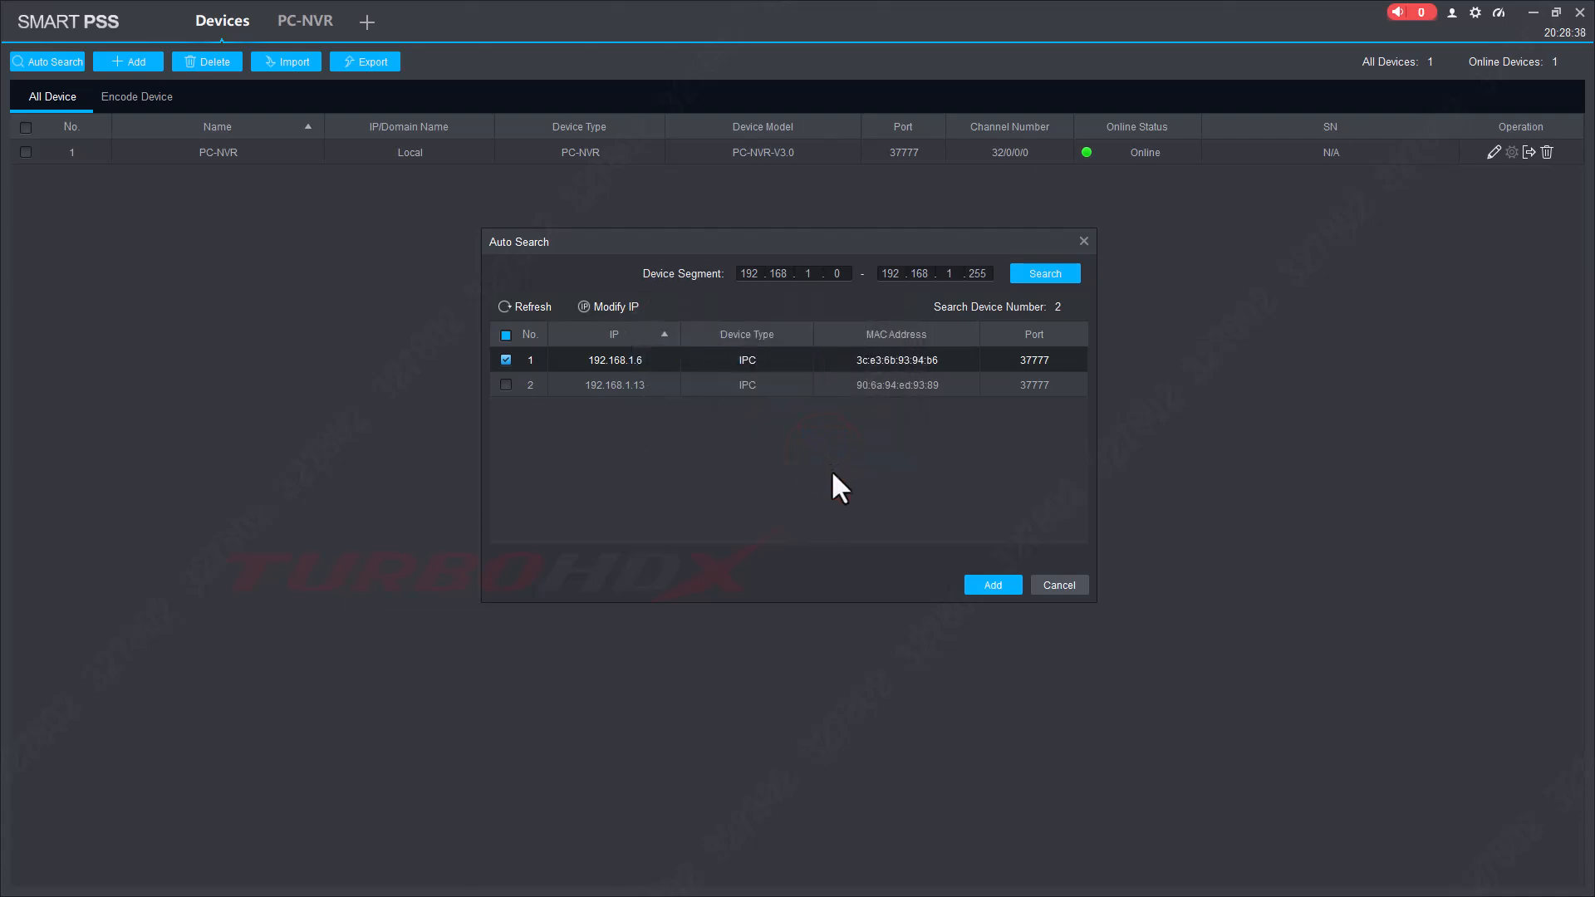
click(543, 307)
Select camera 192.168.1.13 and set IP 192.168.1.206, subnet mask 255.255.255.0, and the gateway.
click(642, 387)
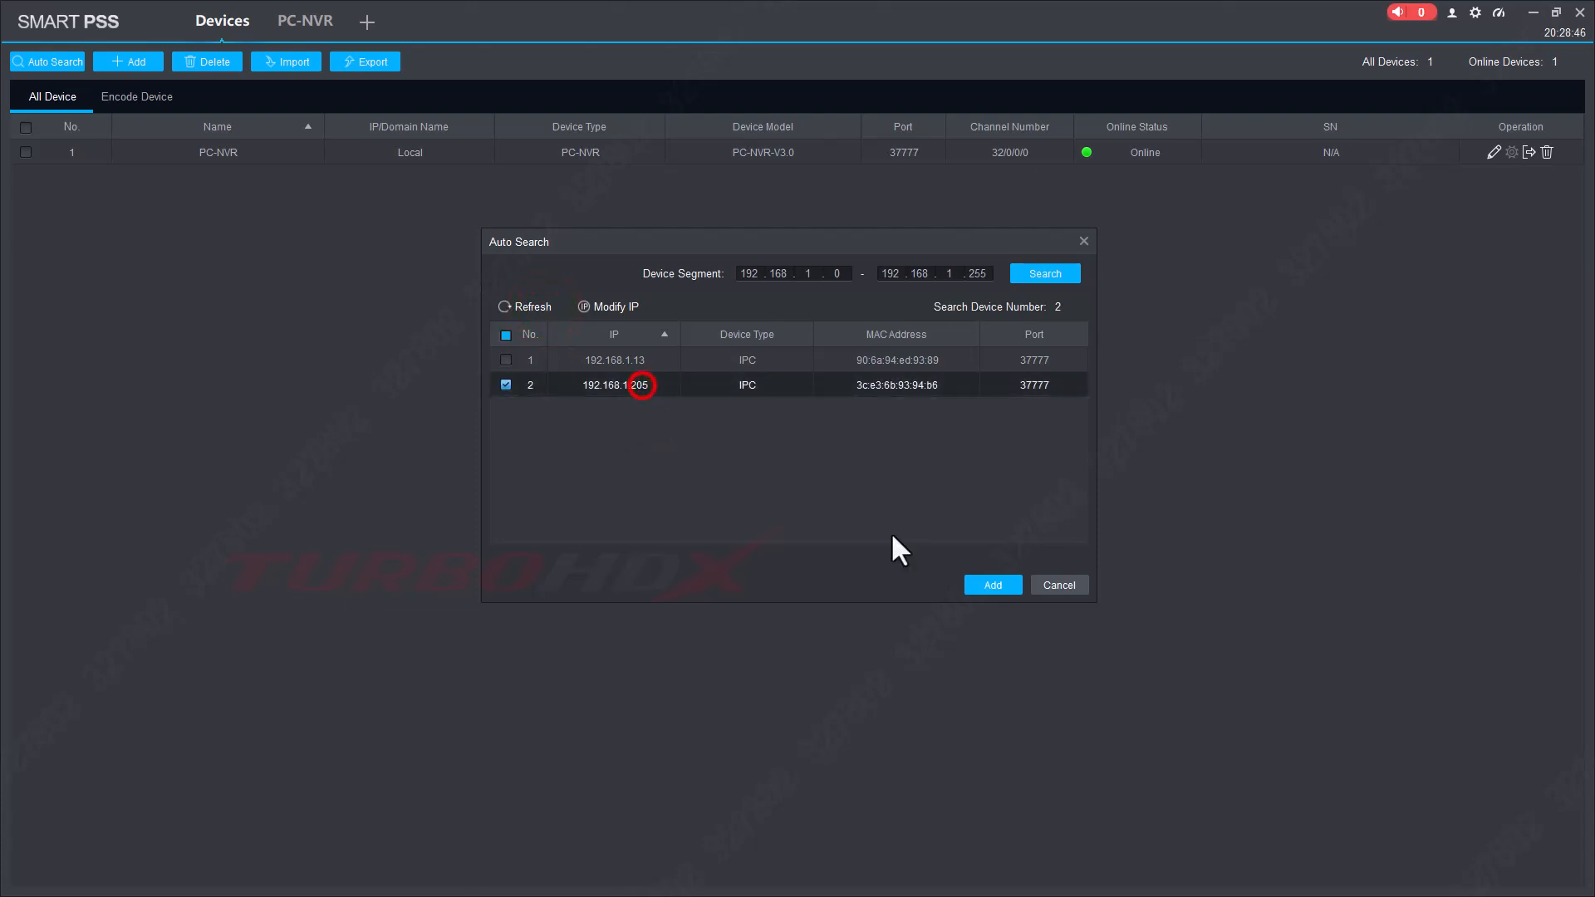
click(506, 382)
click(505, 360)
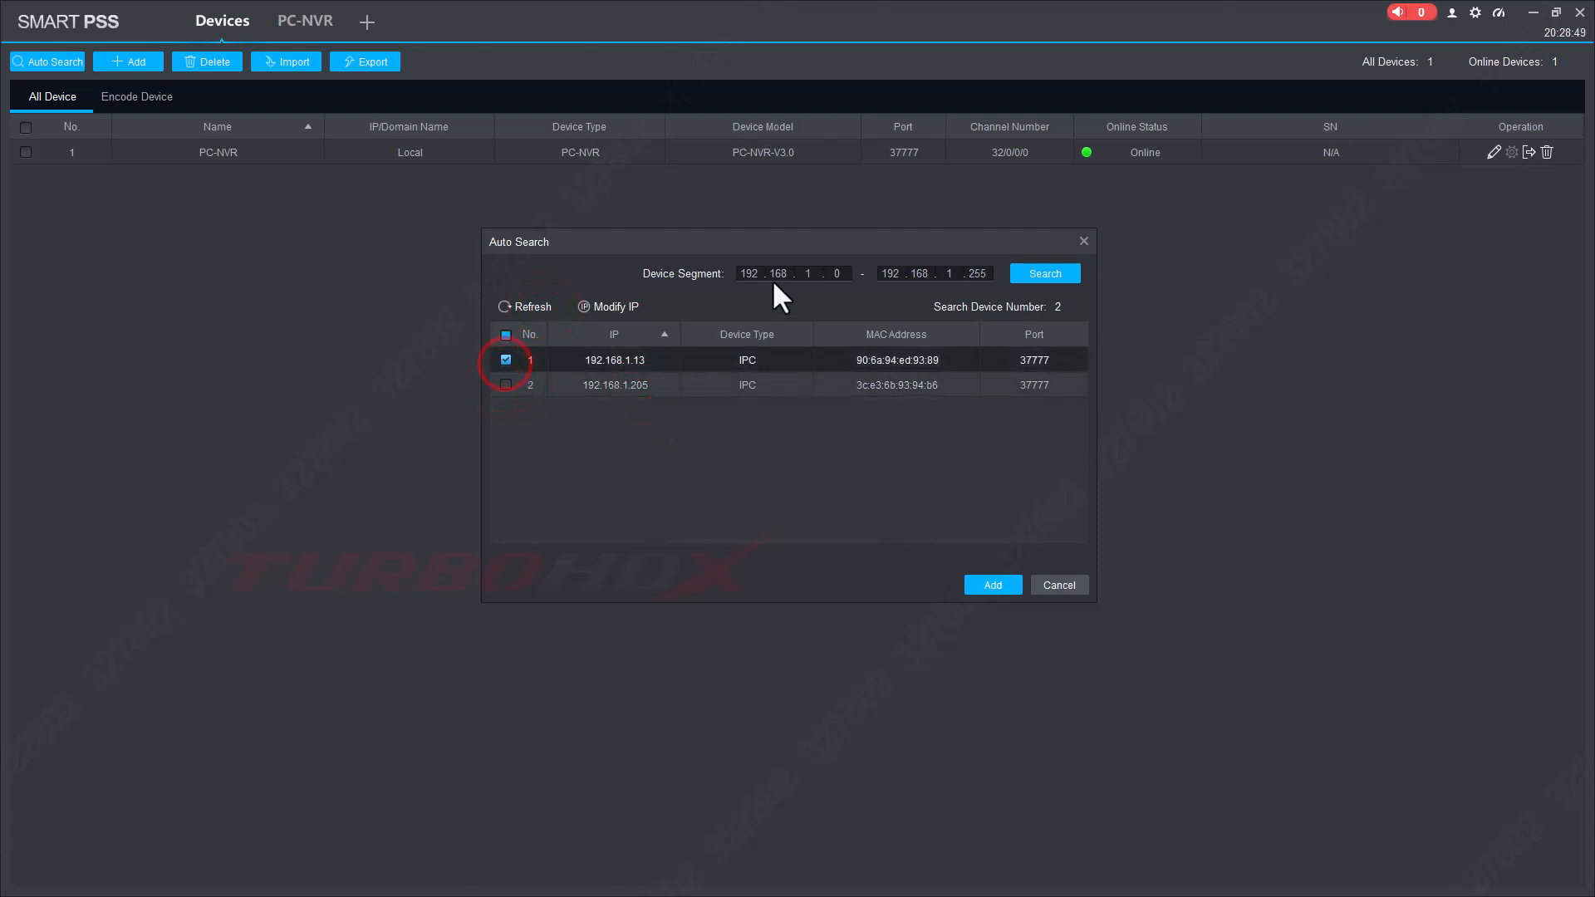
click(631, 306)
text(192.168.1.206)
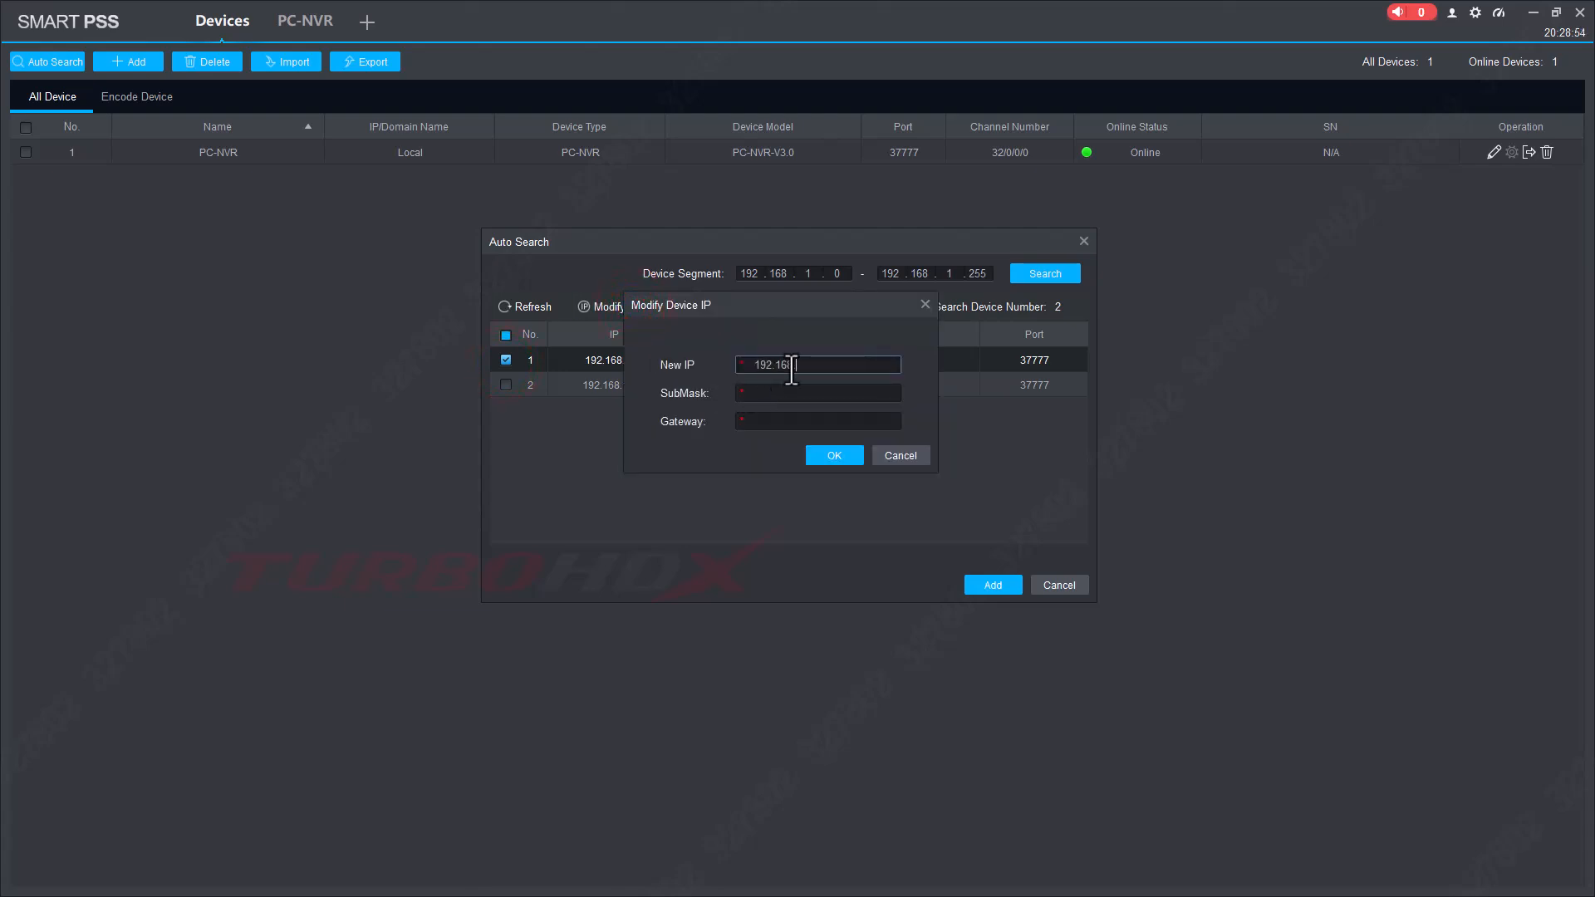
click(795, 393)
text(255.255.255.9)
key(BackSpace)
text(0)
click(823, 421)
text(192.168.1.)
click(831, 455)
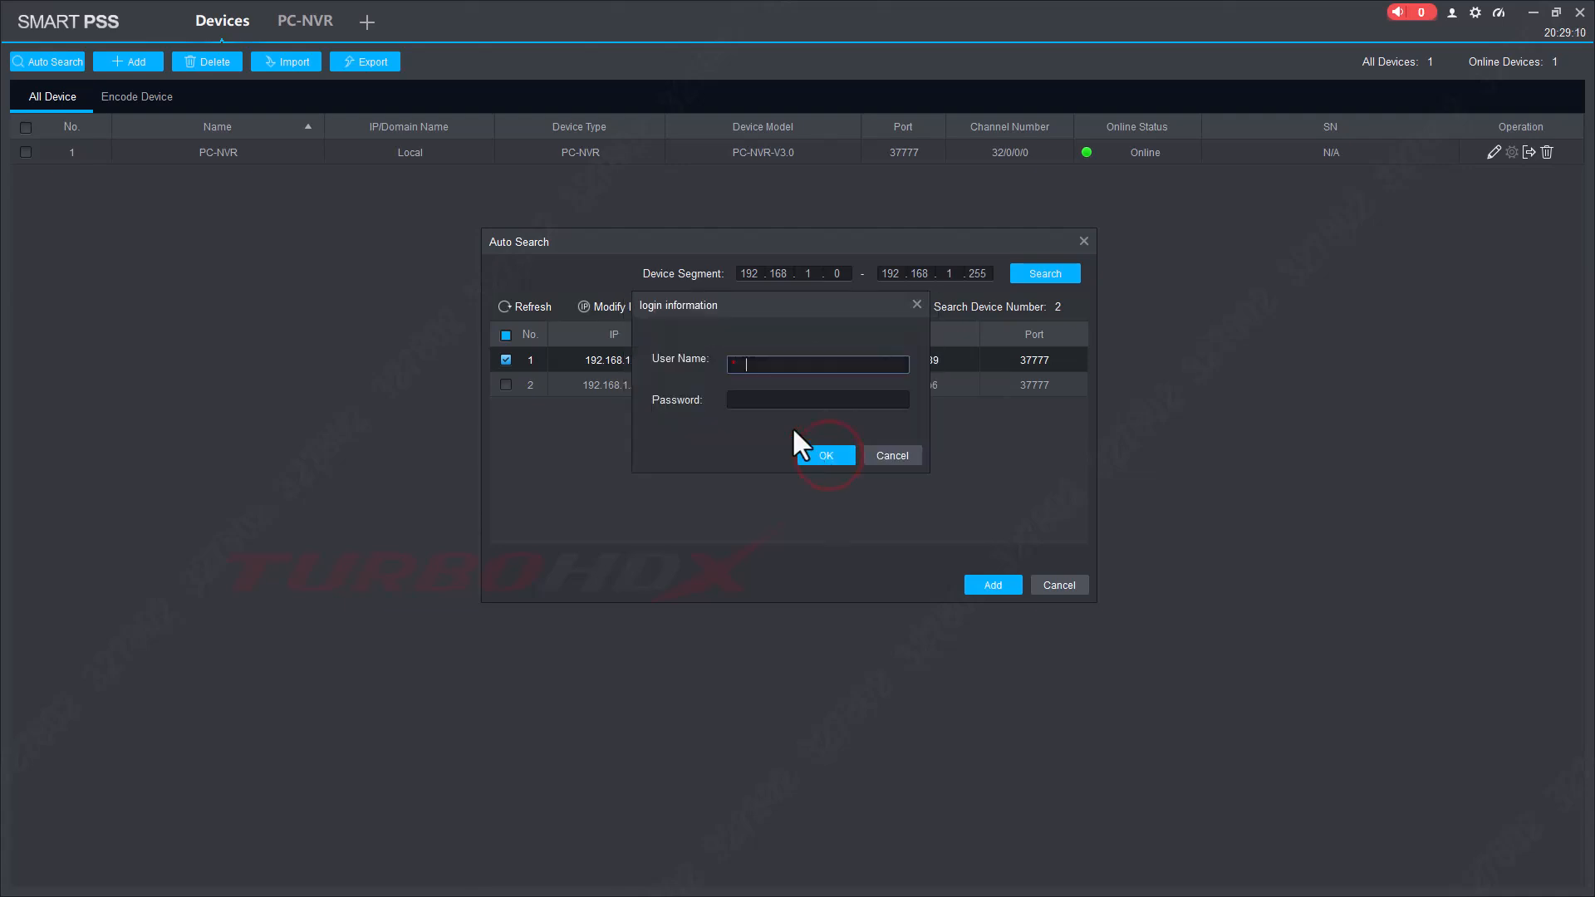
Enter the camera's username and password to apply the new address.
text(admin)
click(760, 400)
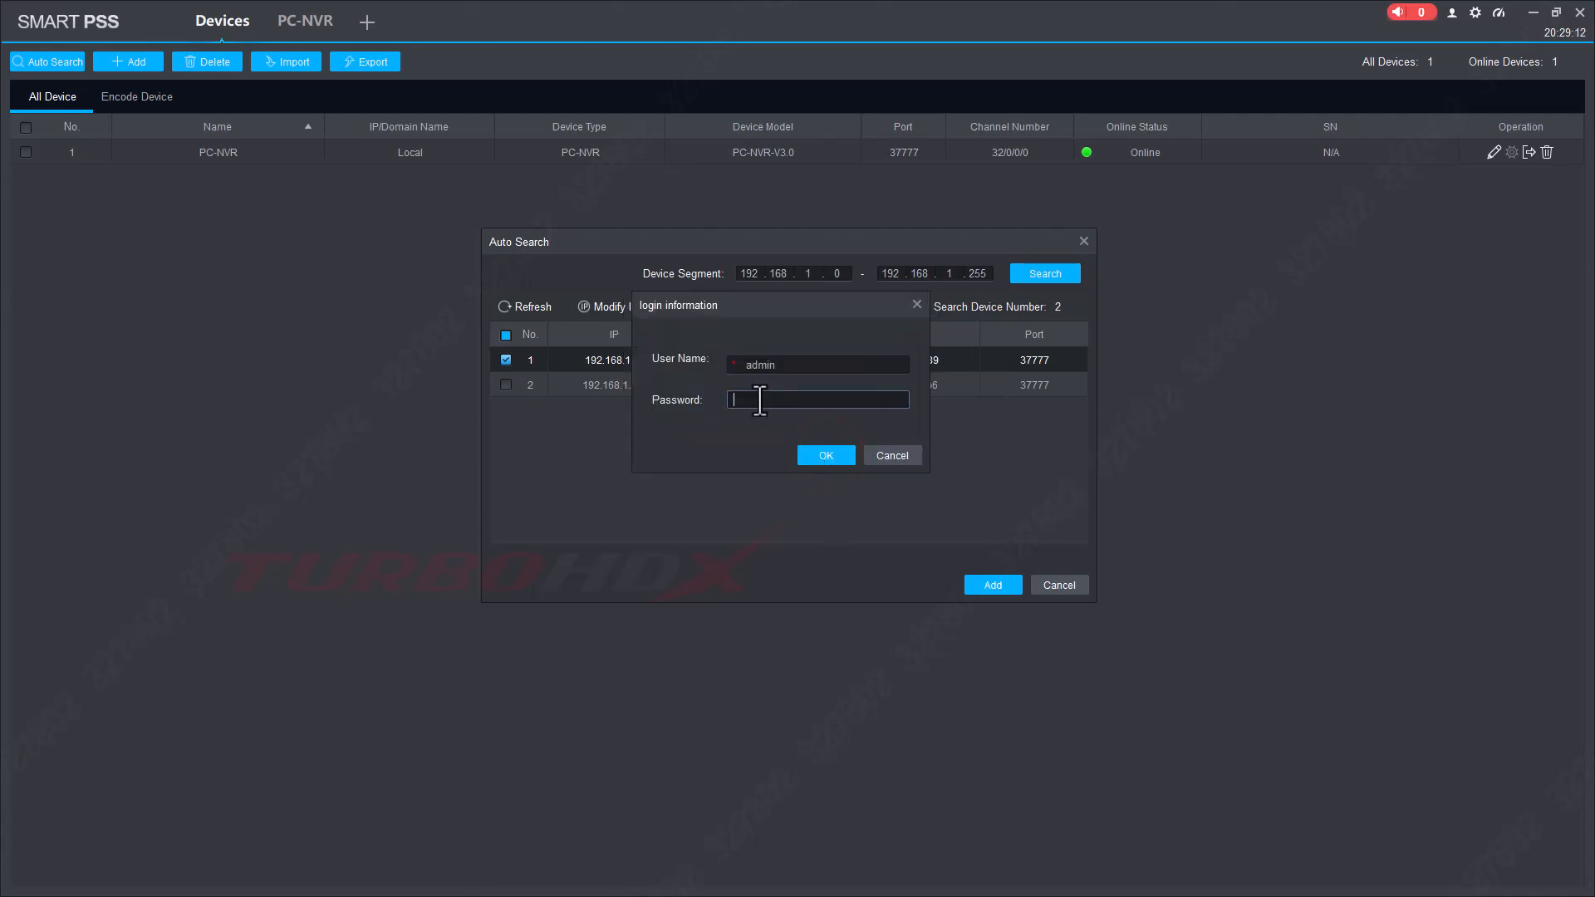
text(12345678)
click(820, 457)
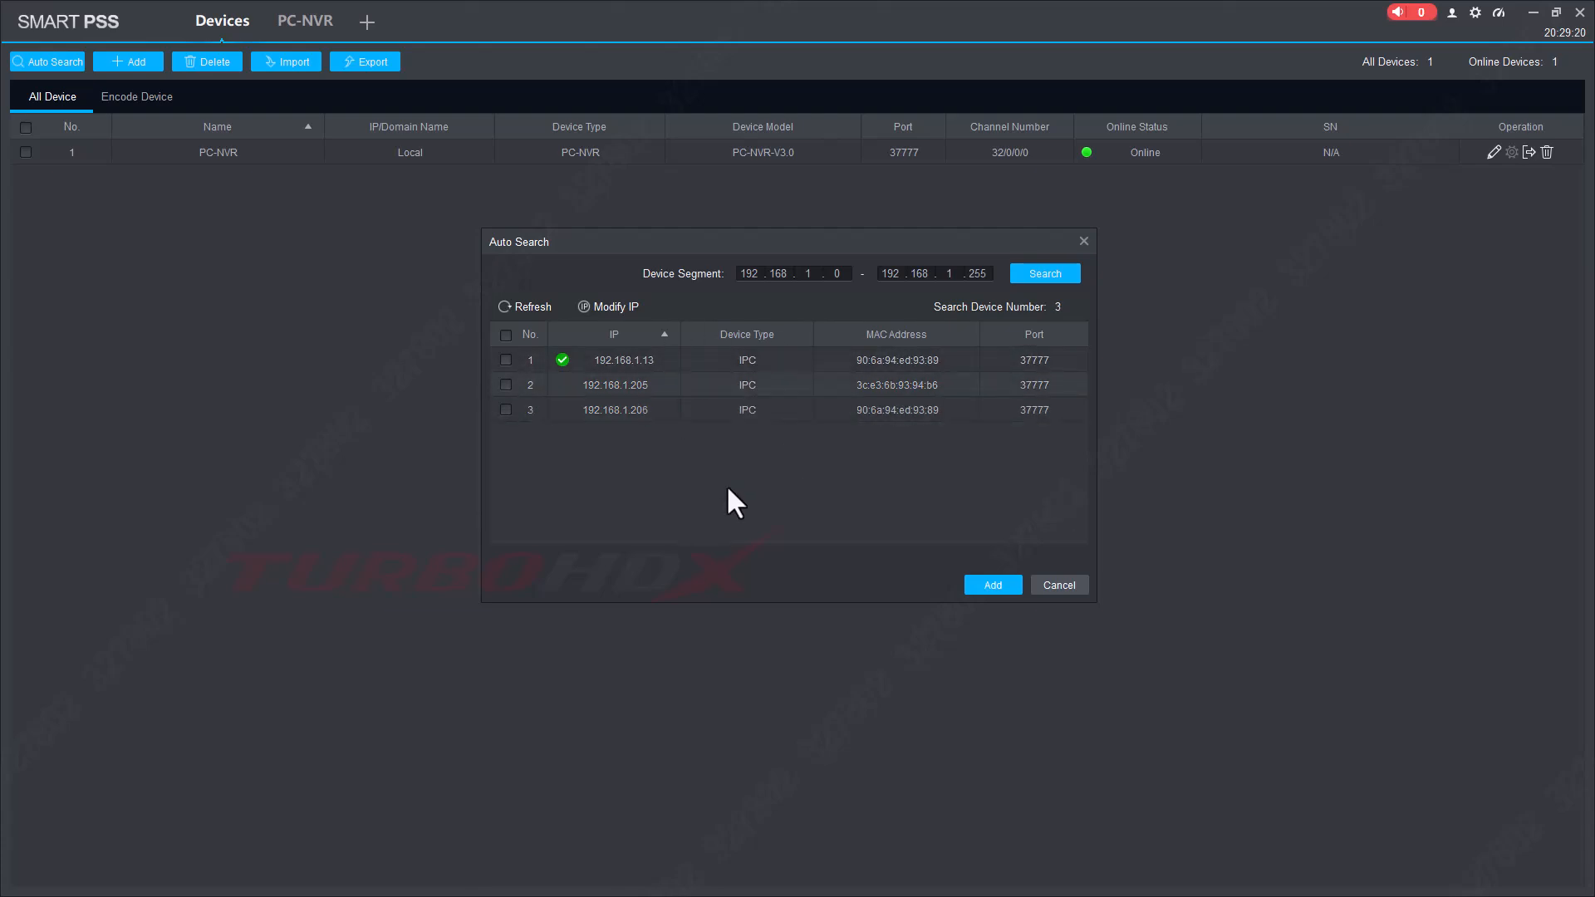
Refresh Auto Search, select both found cameras, and add them with the admin login.
click(533, 307)
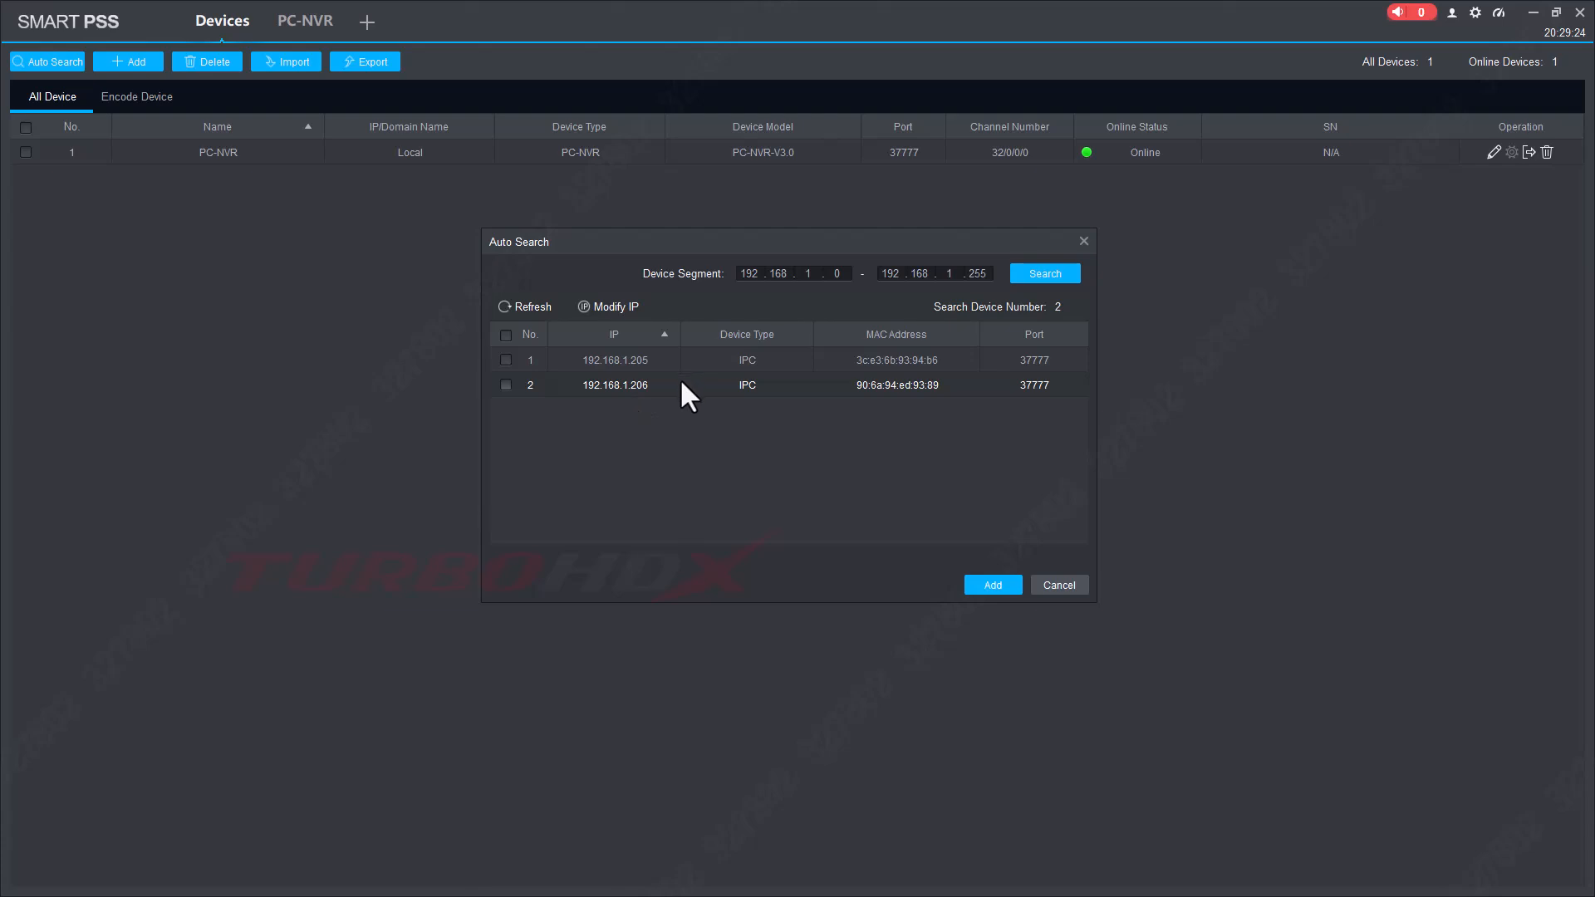
click(505, 335)
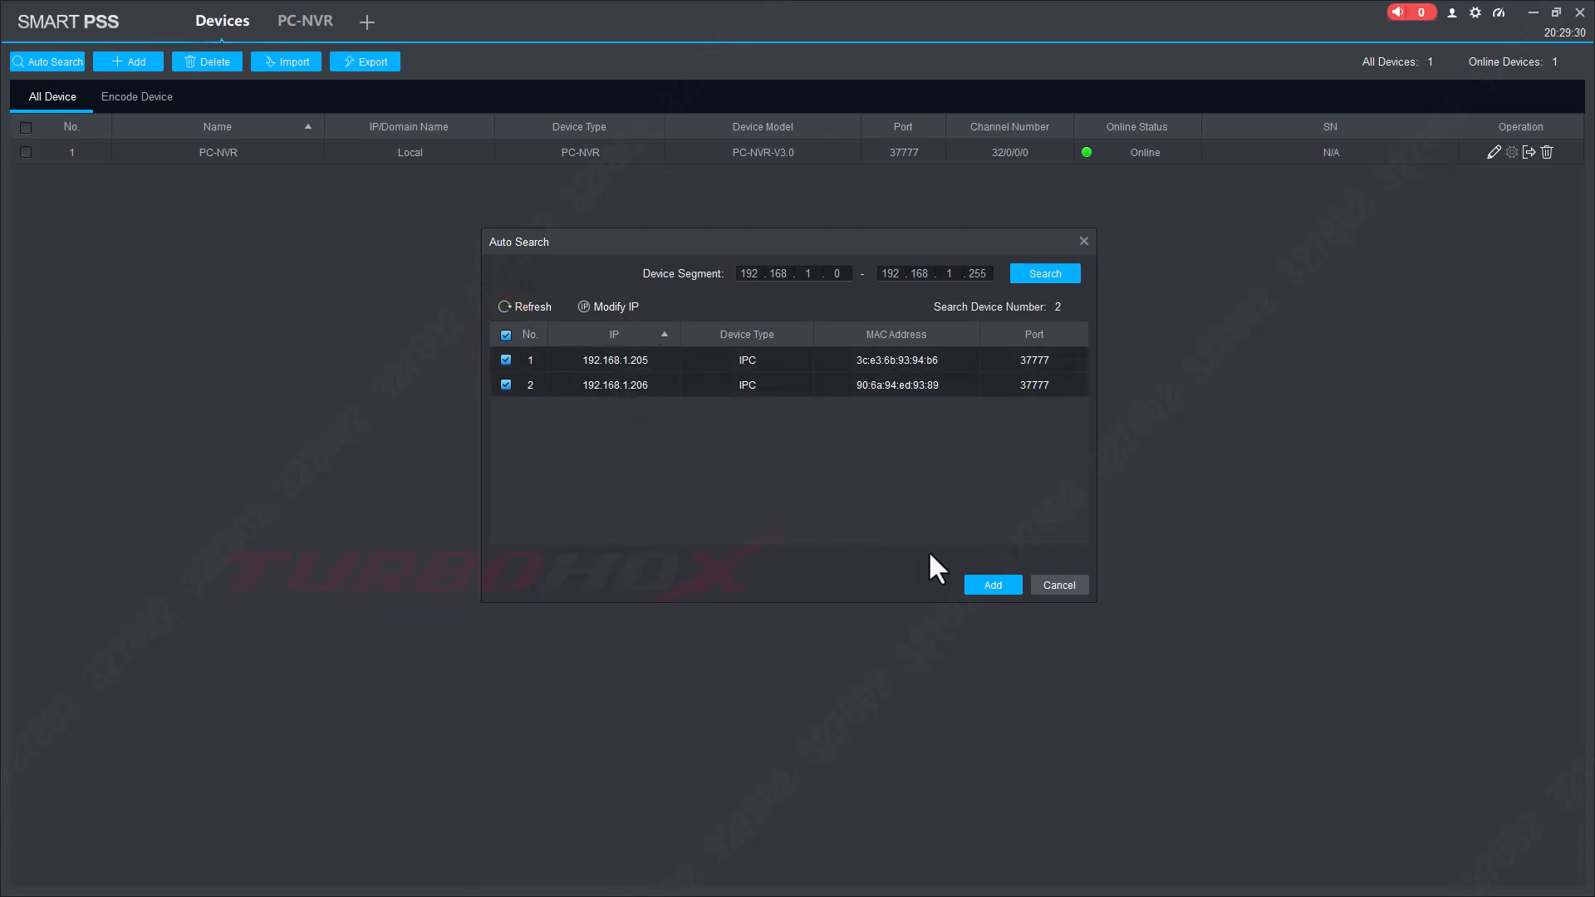
click(1000, 585)
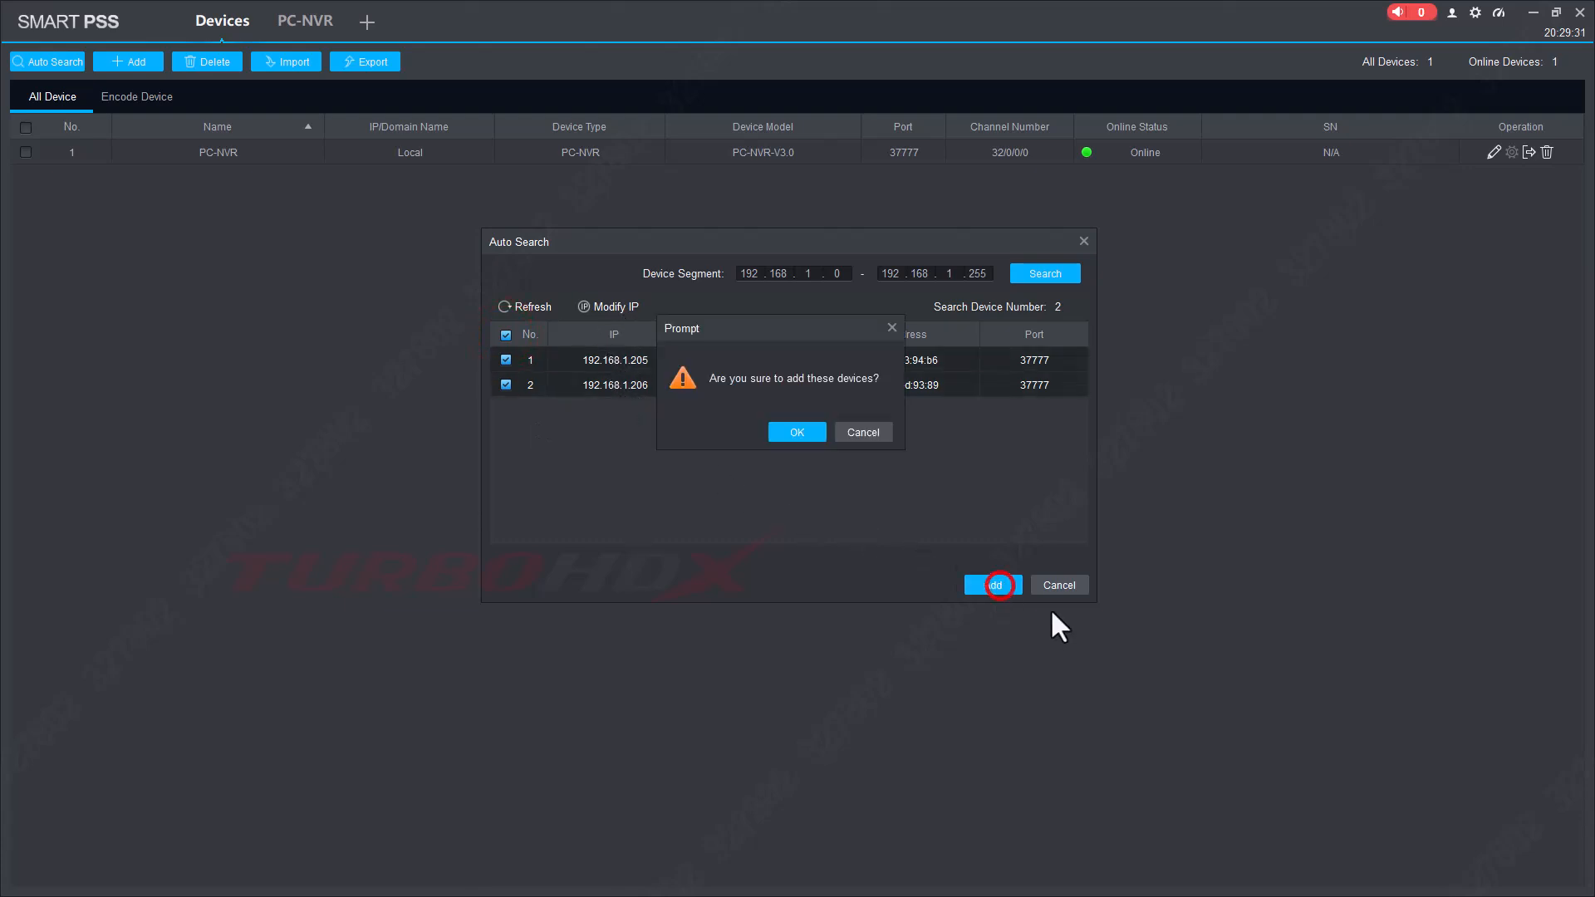
click(785, 434)
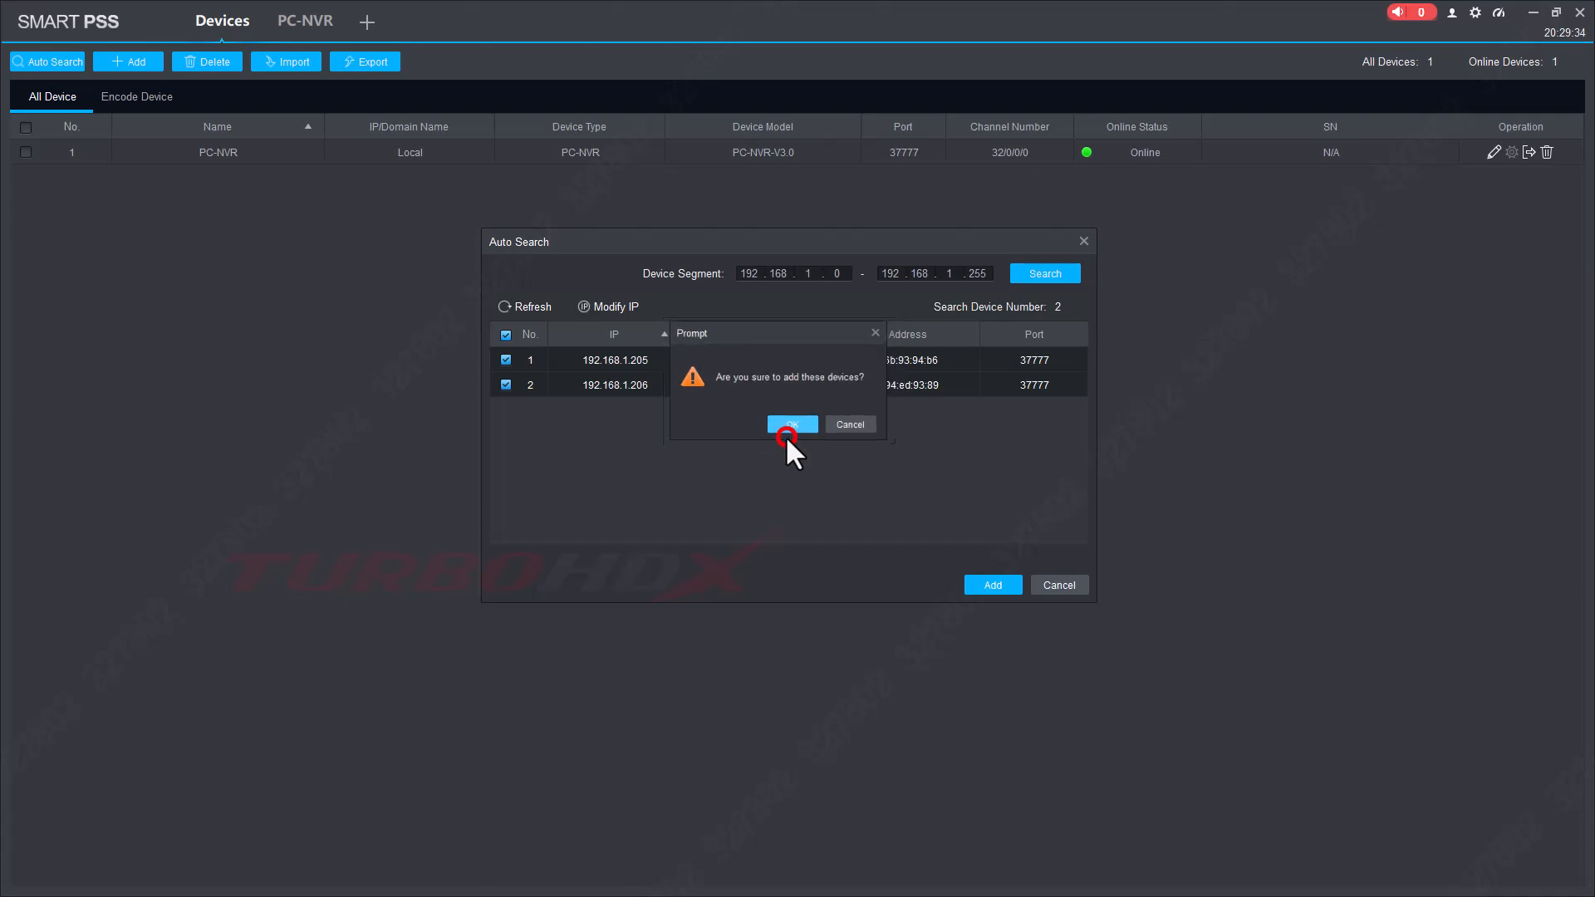
text(admin)
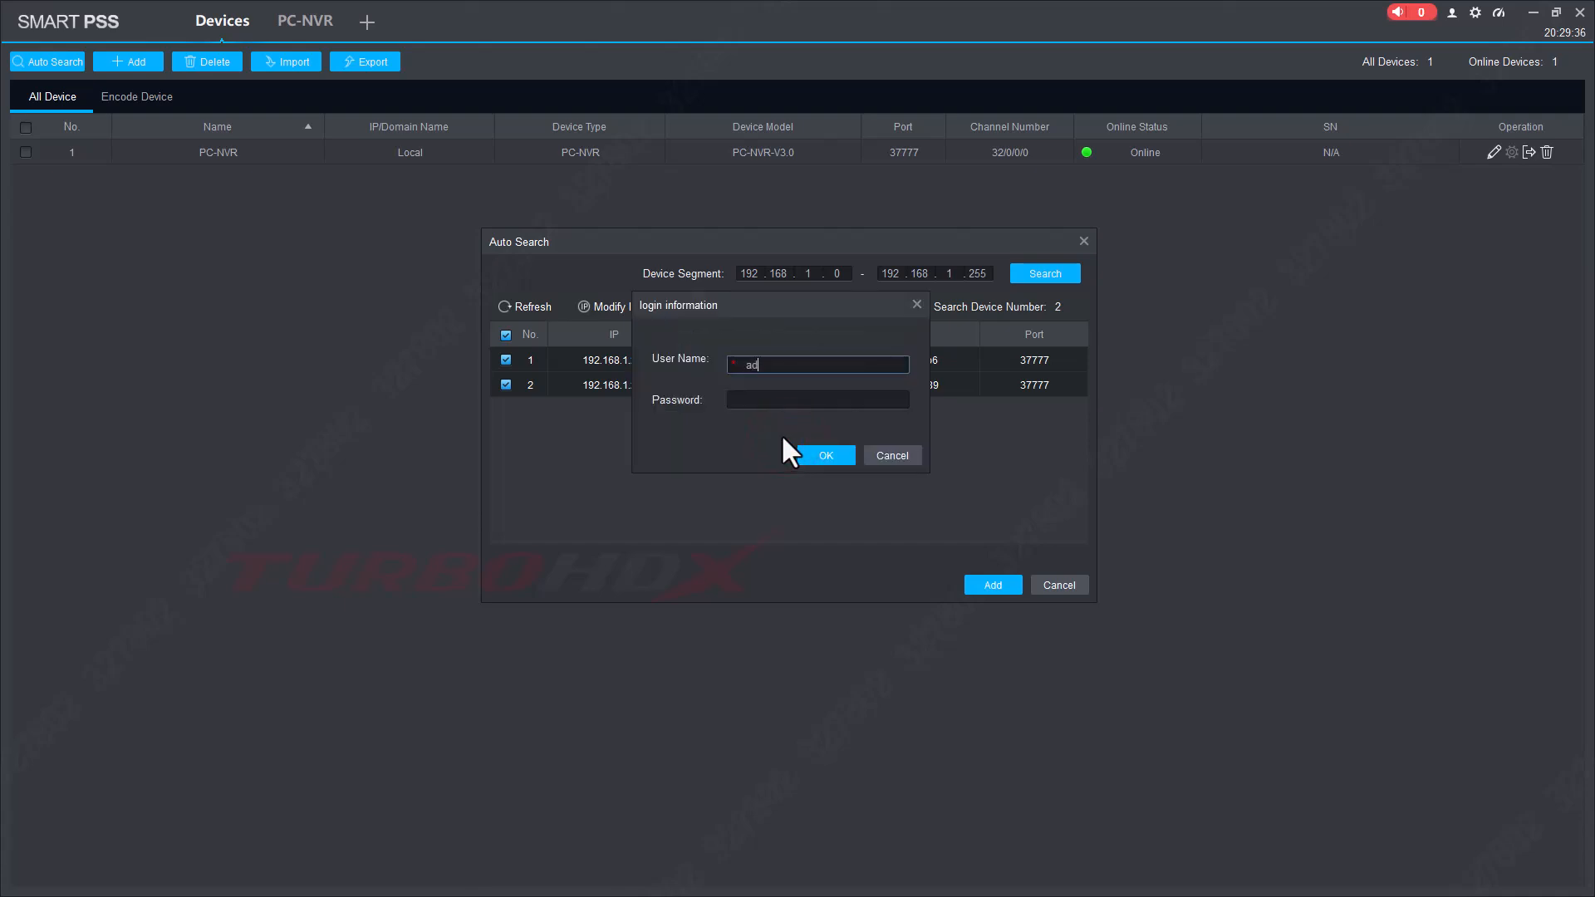
key(Tab)
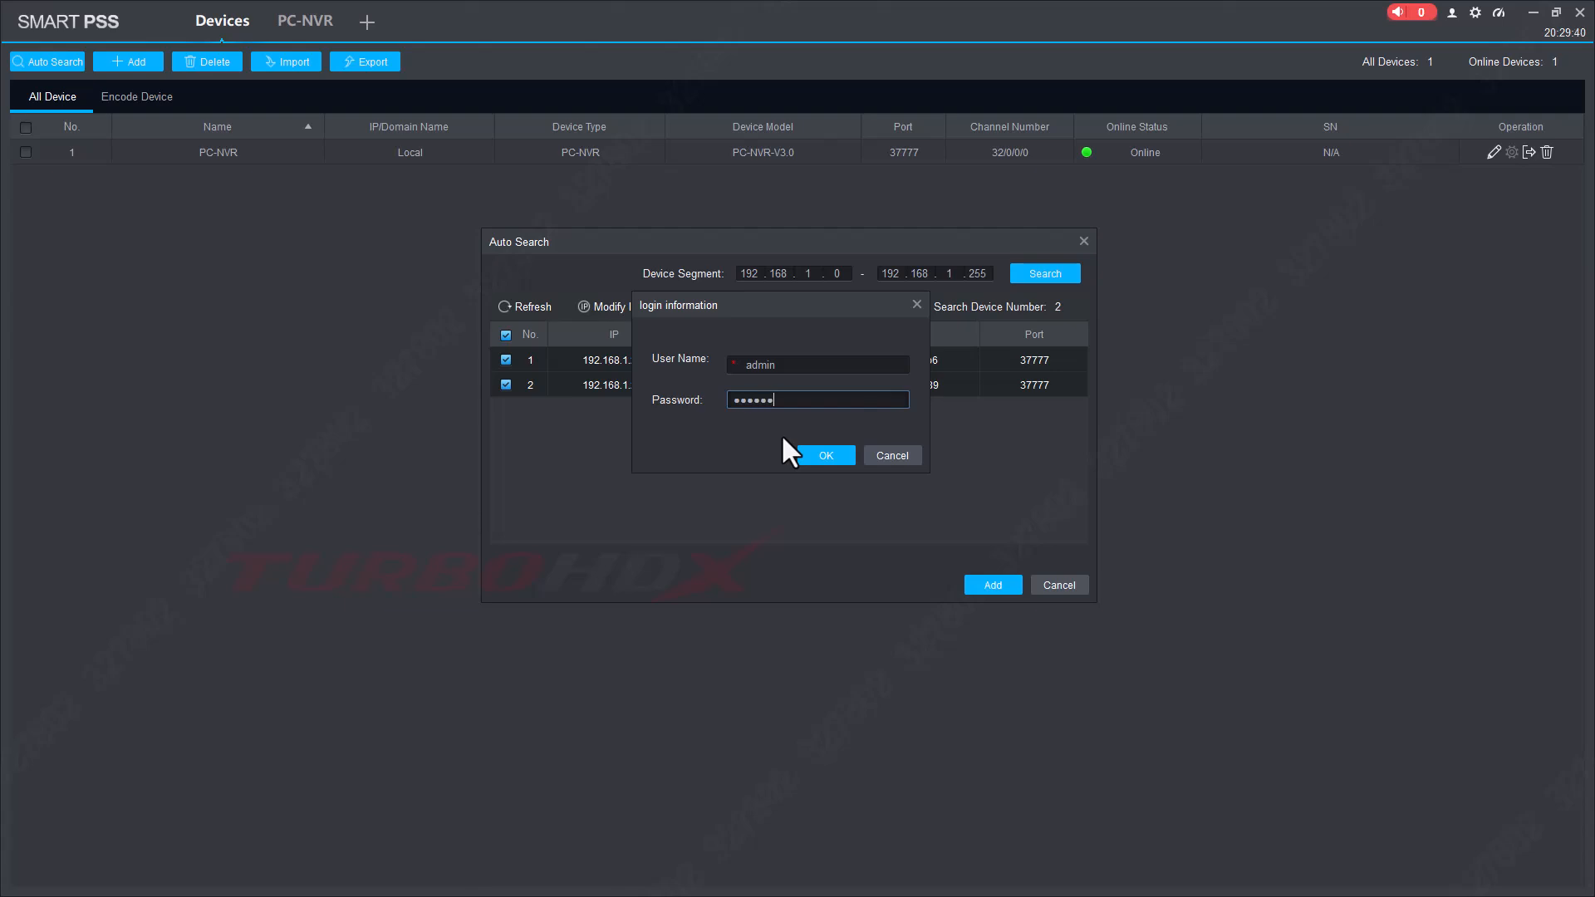
click(820, 454)
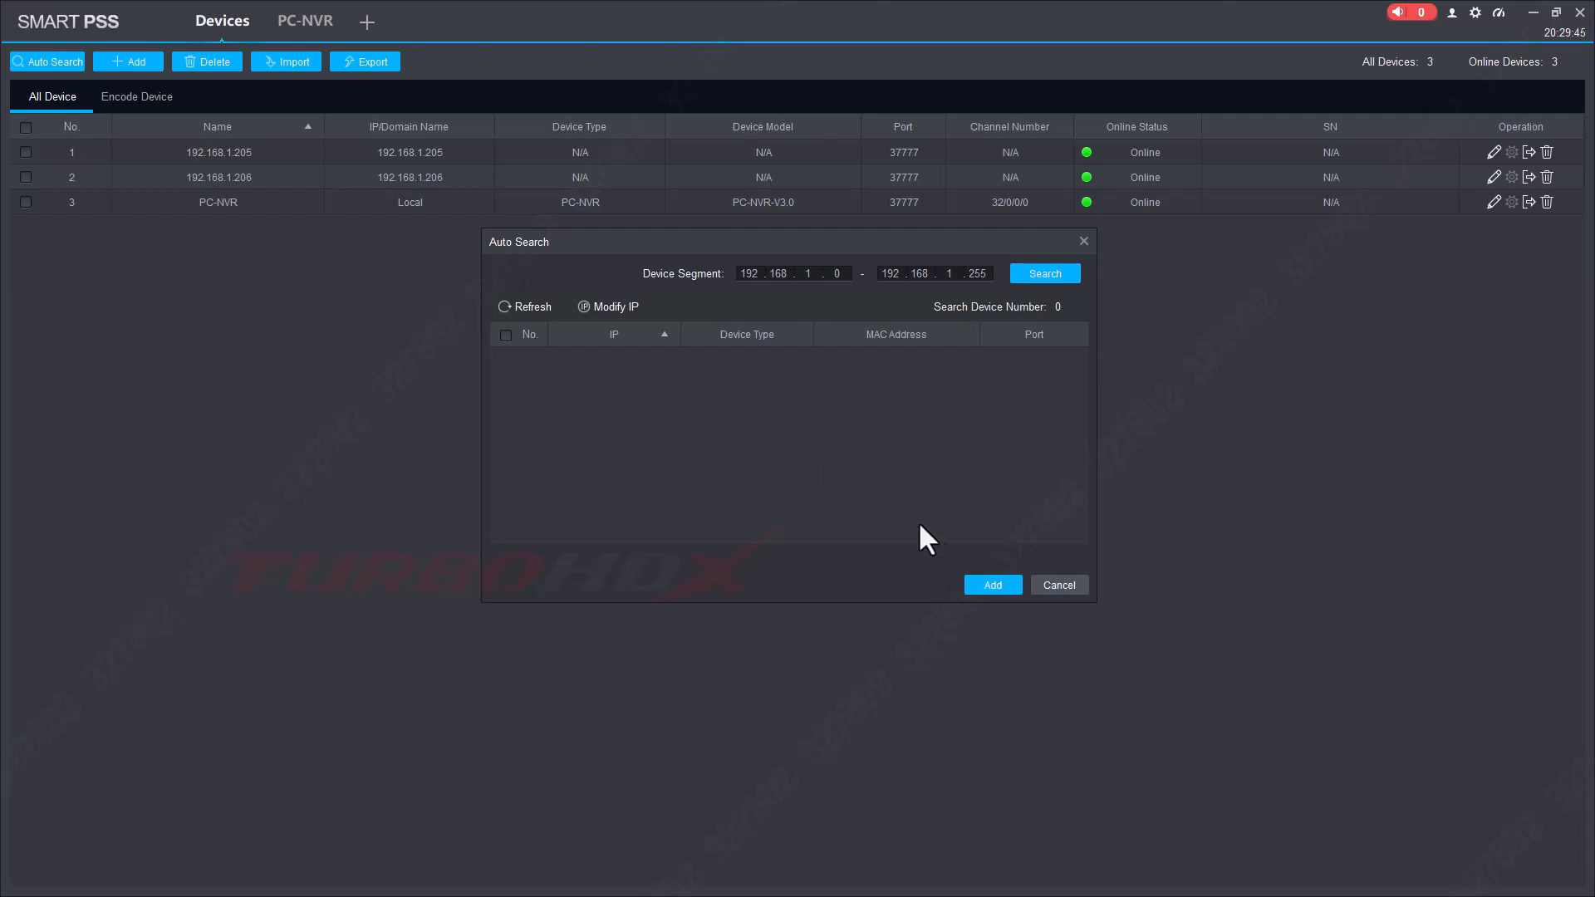
Close the search results and check the 192.168.1.205, 192.168.1.206 and PC-NVR rows.
click(1043, 583)
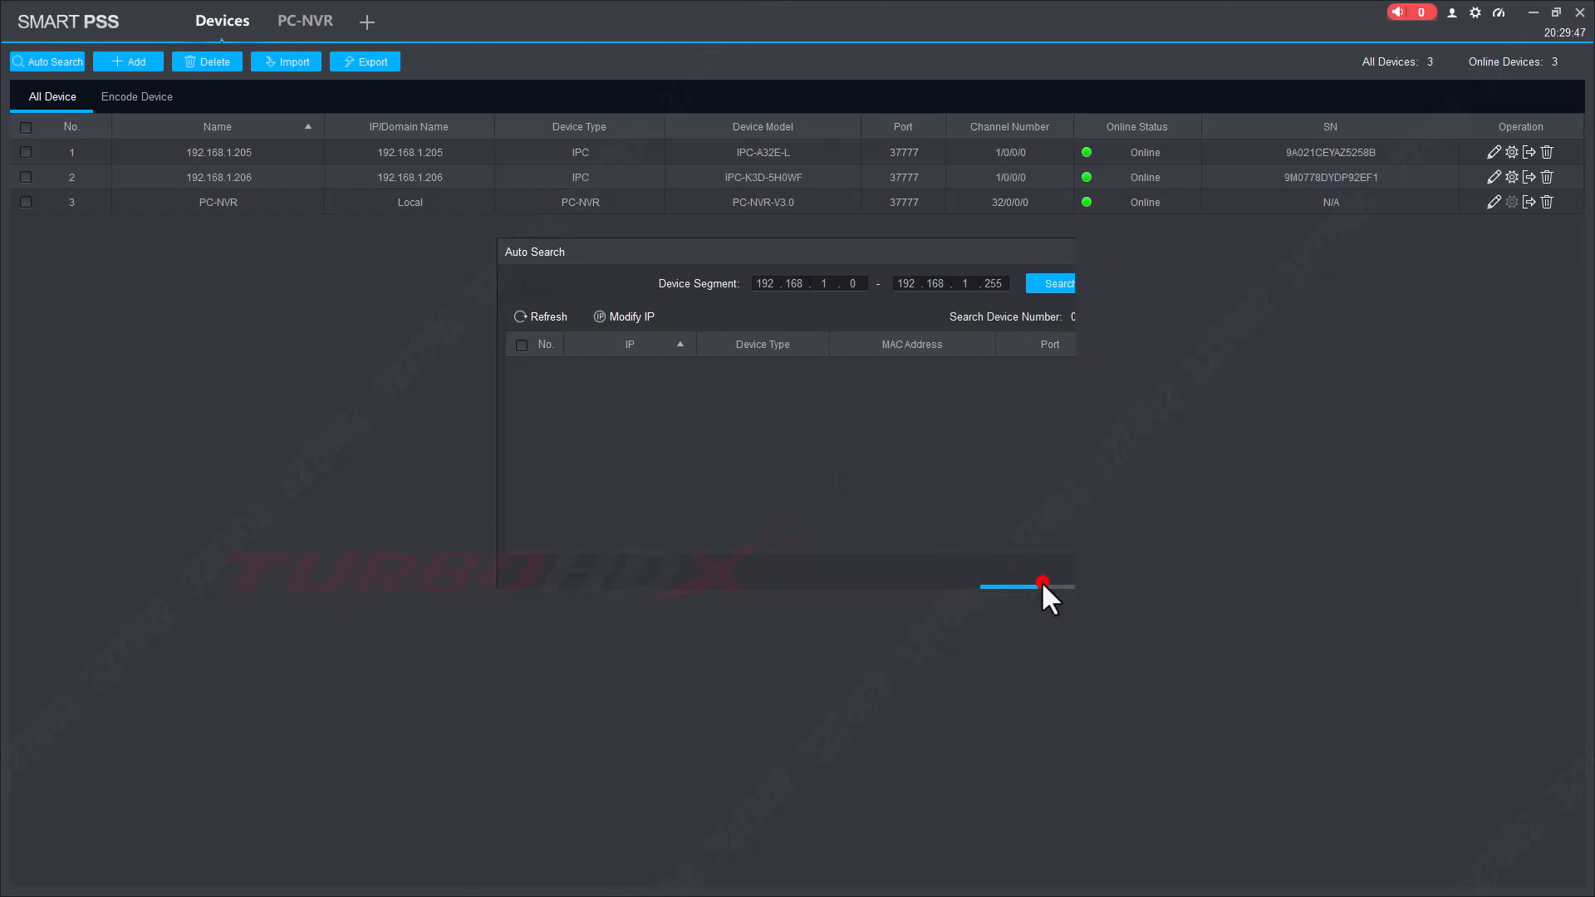
click(754, 157)
click(764, 179)
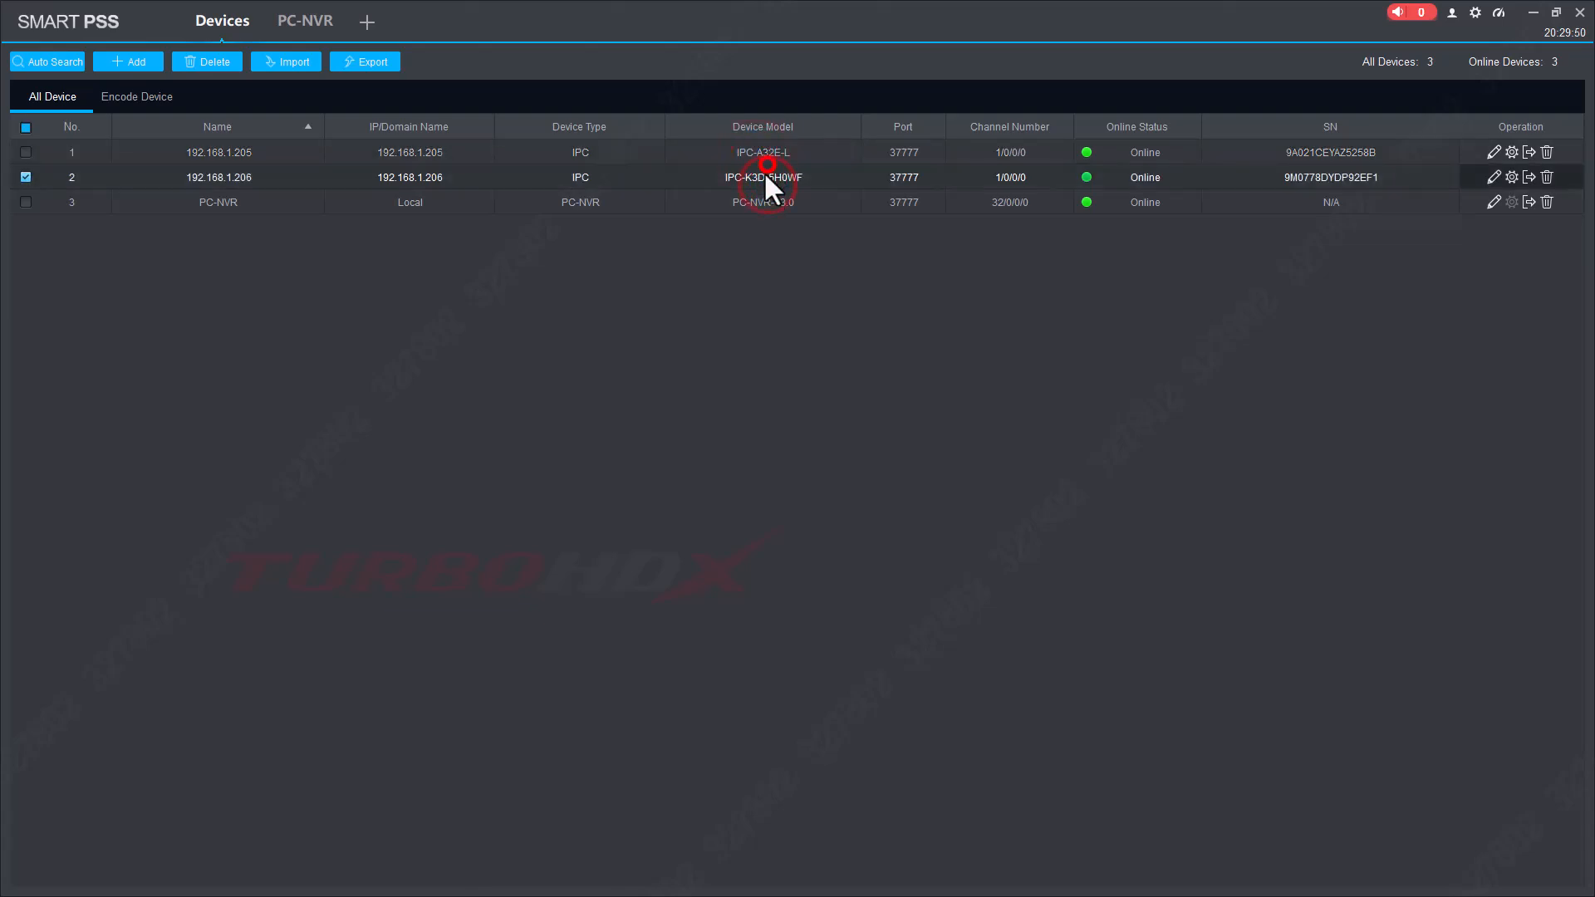
click(763, 201)
click(763, 153)
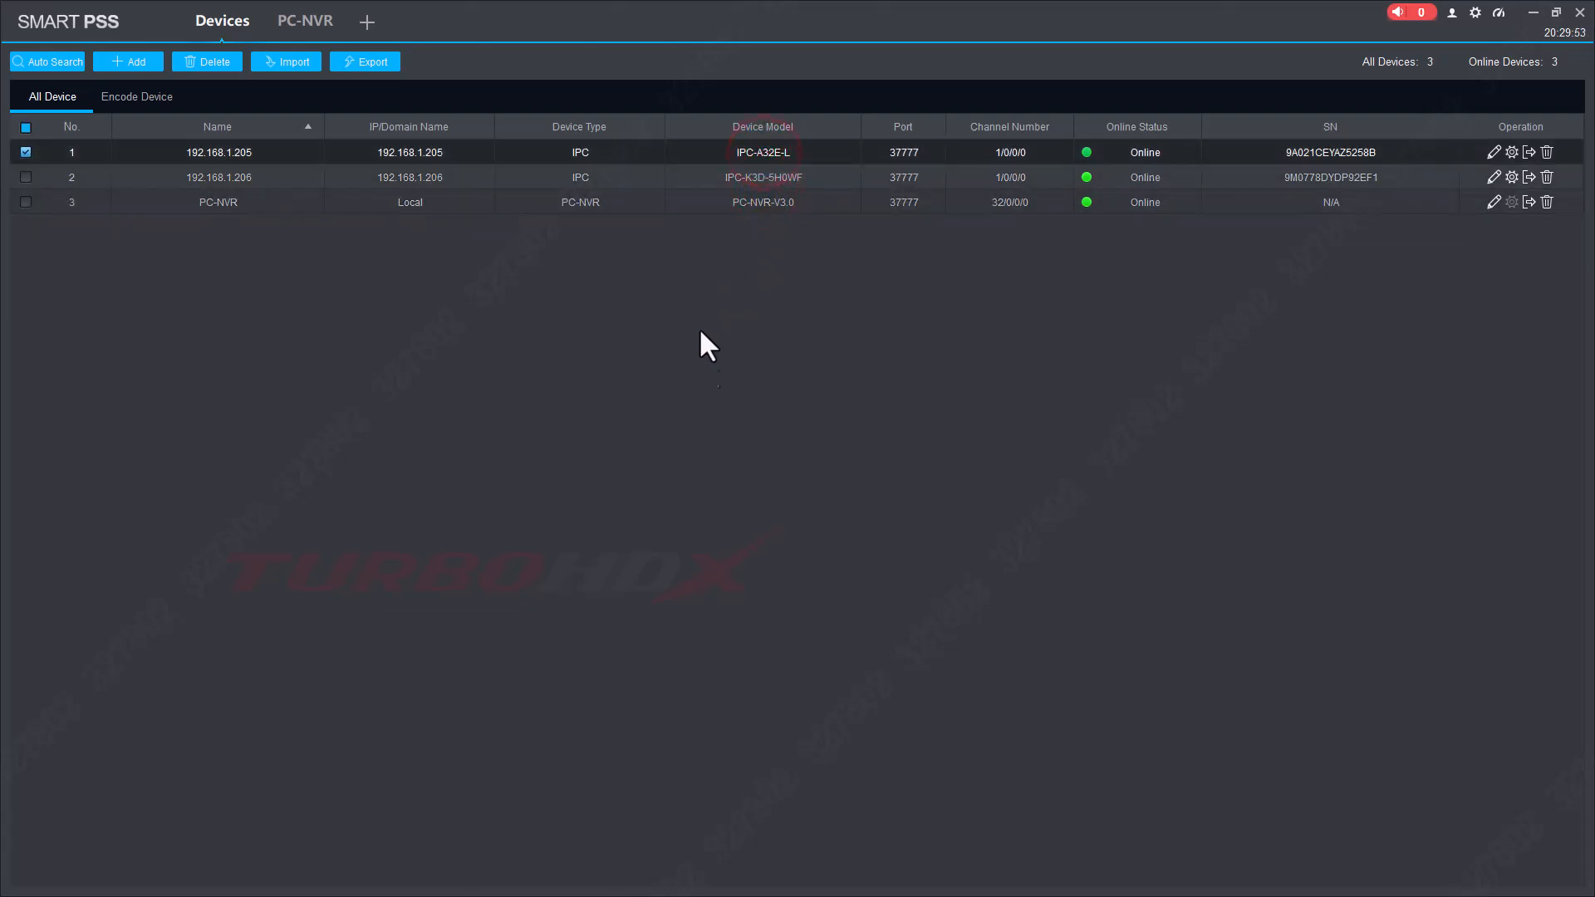
In PC-NVR Channel management, add both Default Group cameras as channels.
click(301, 19)
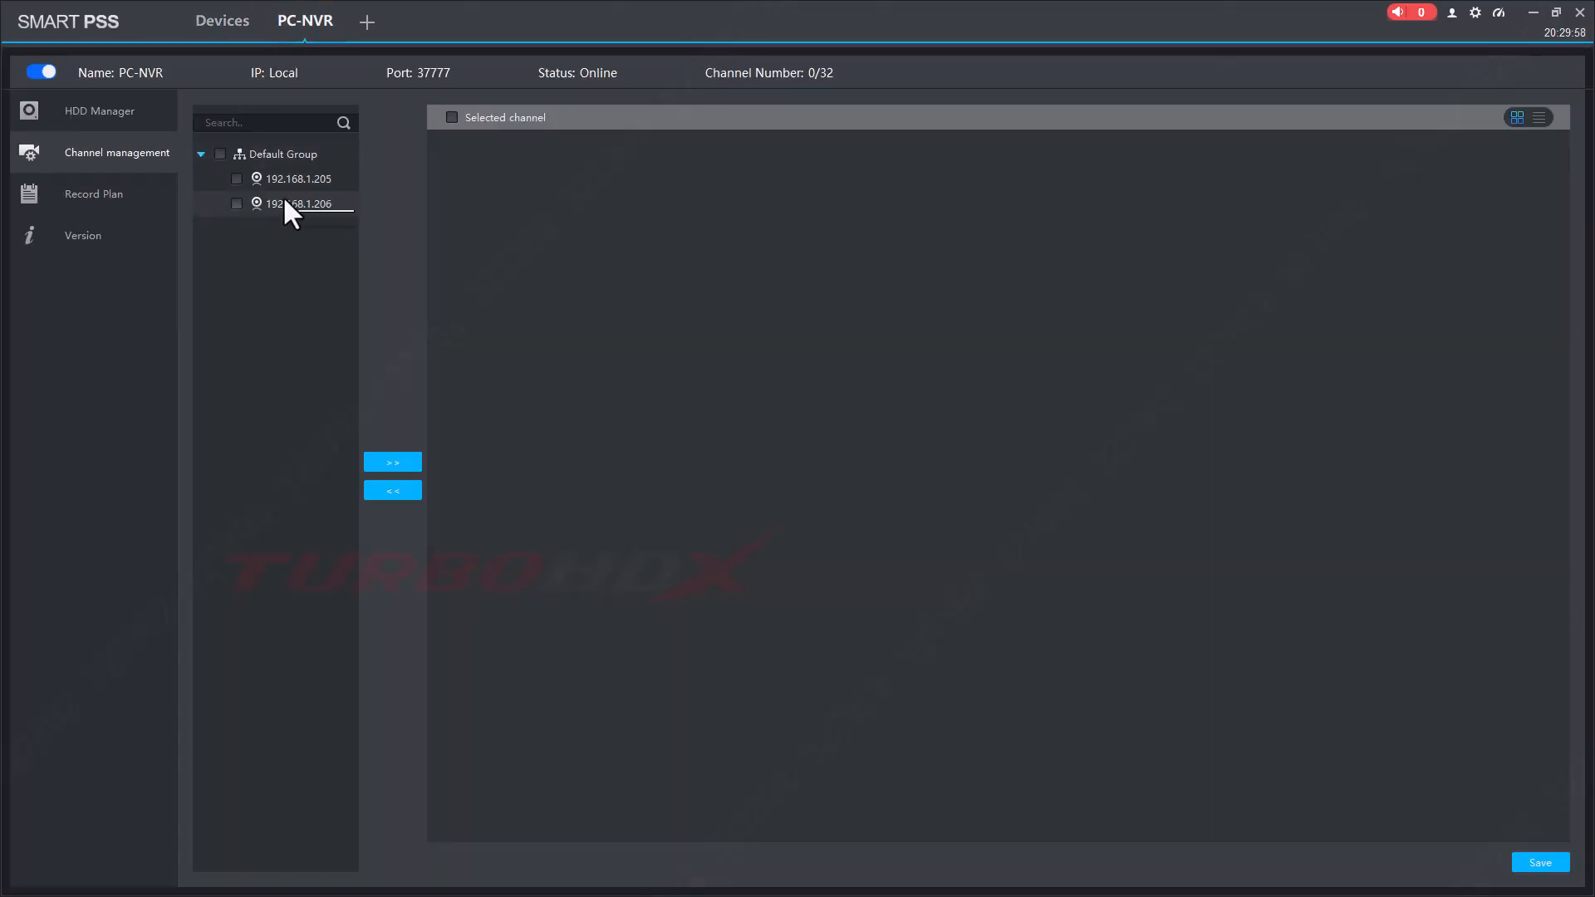
click(219, 154)
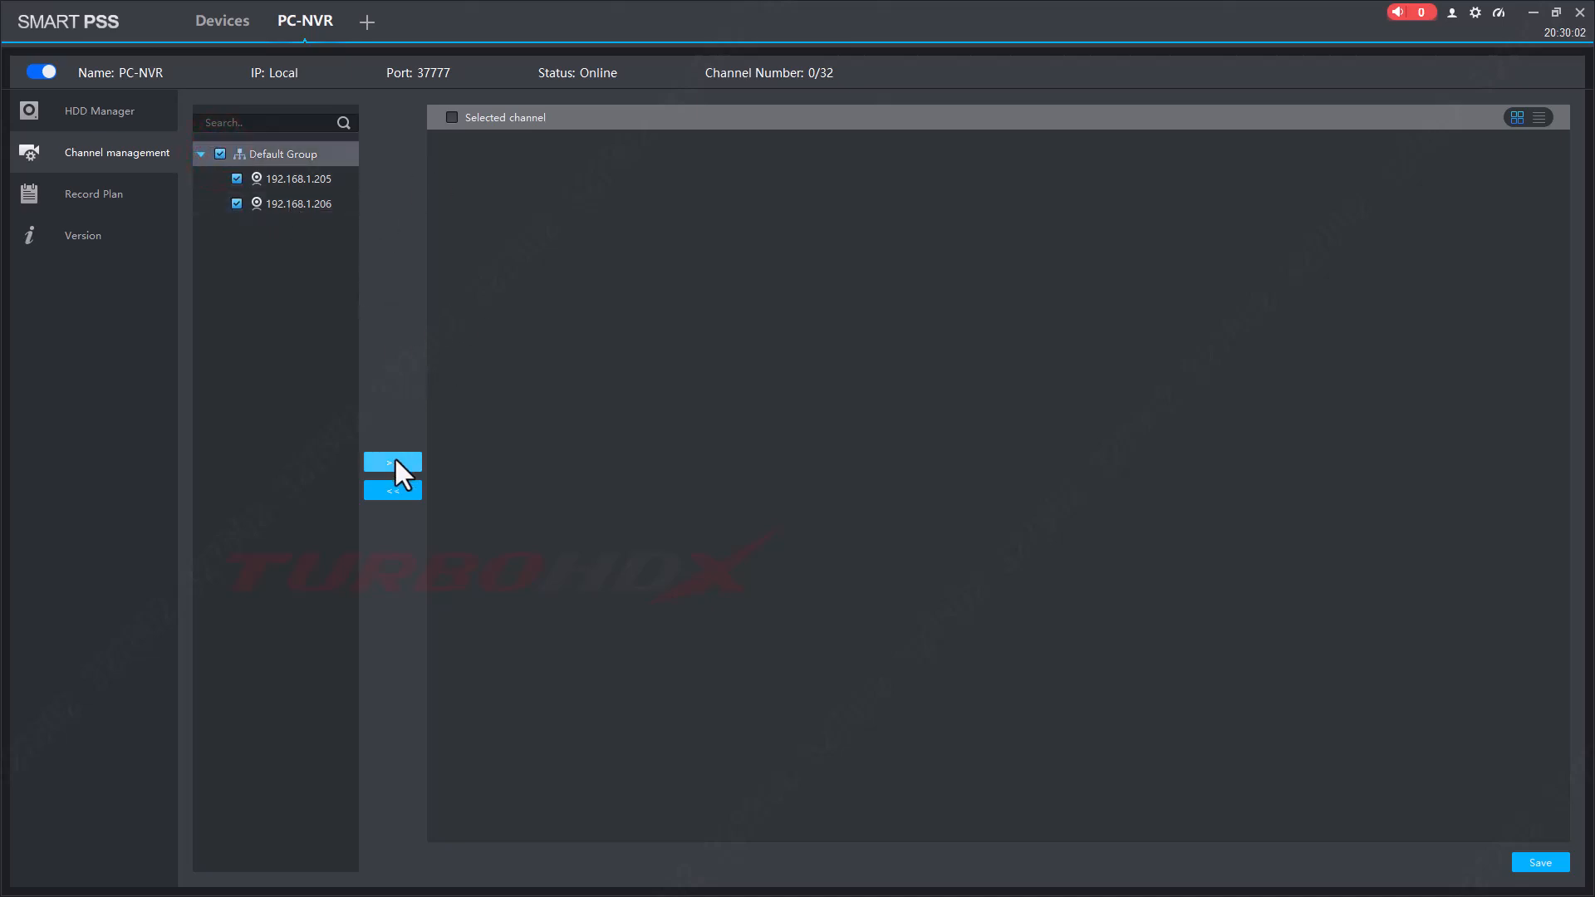
click(237, 204)
click(237, 179)
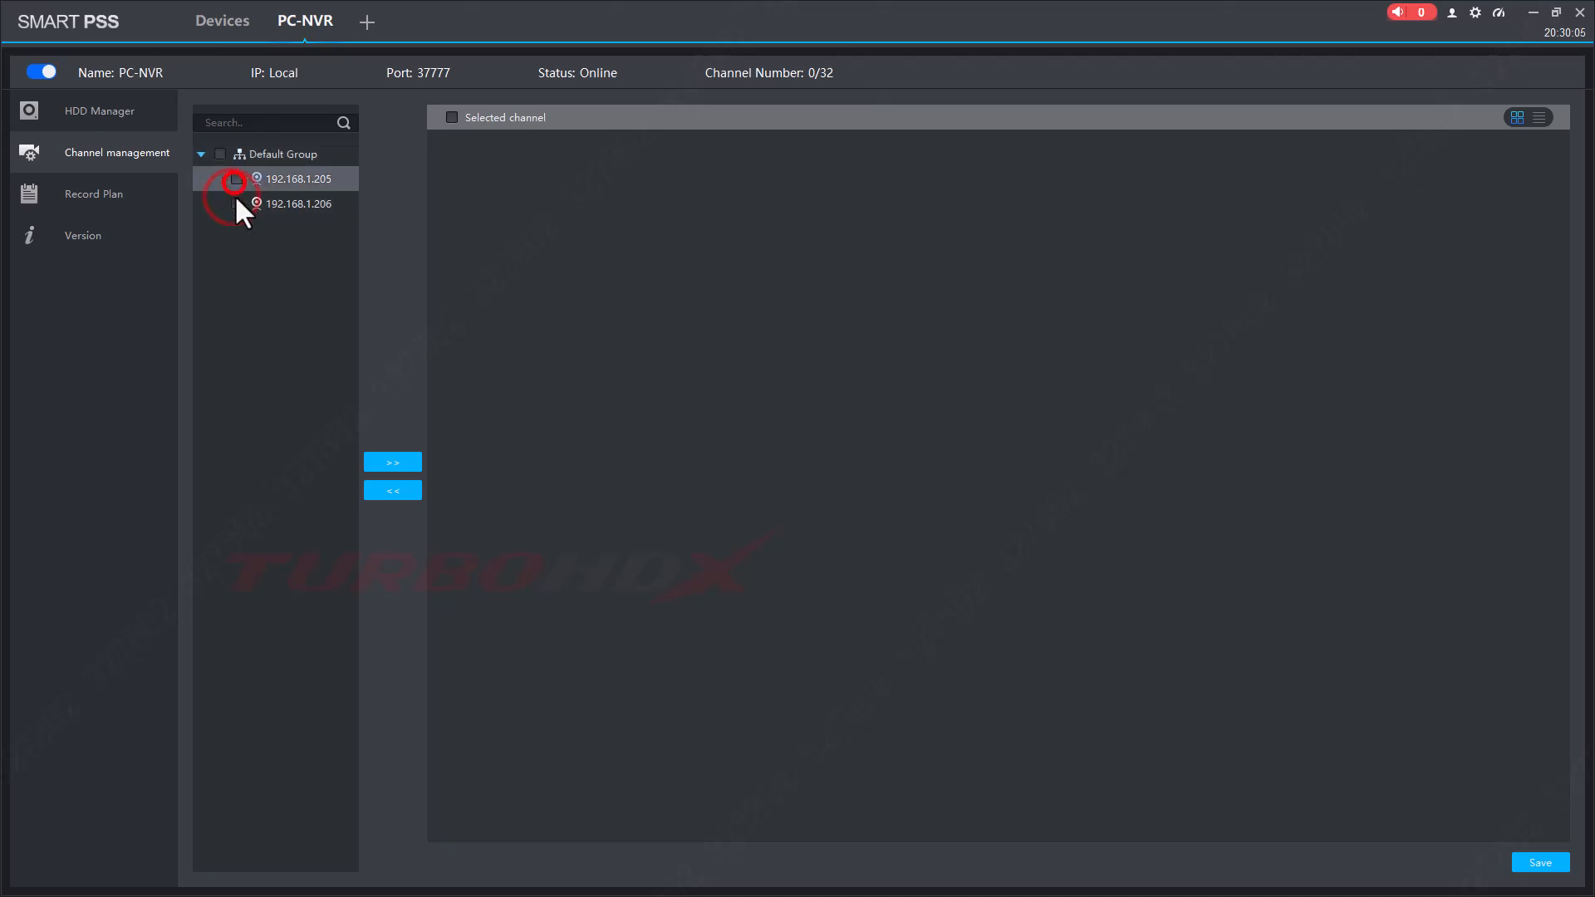
click(220, 154)
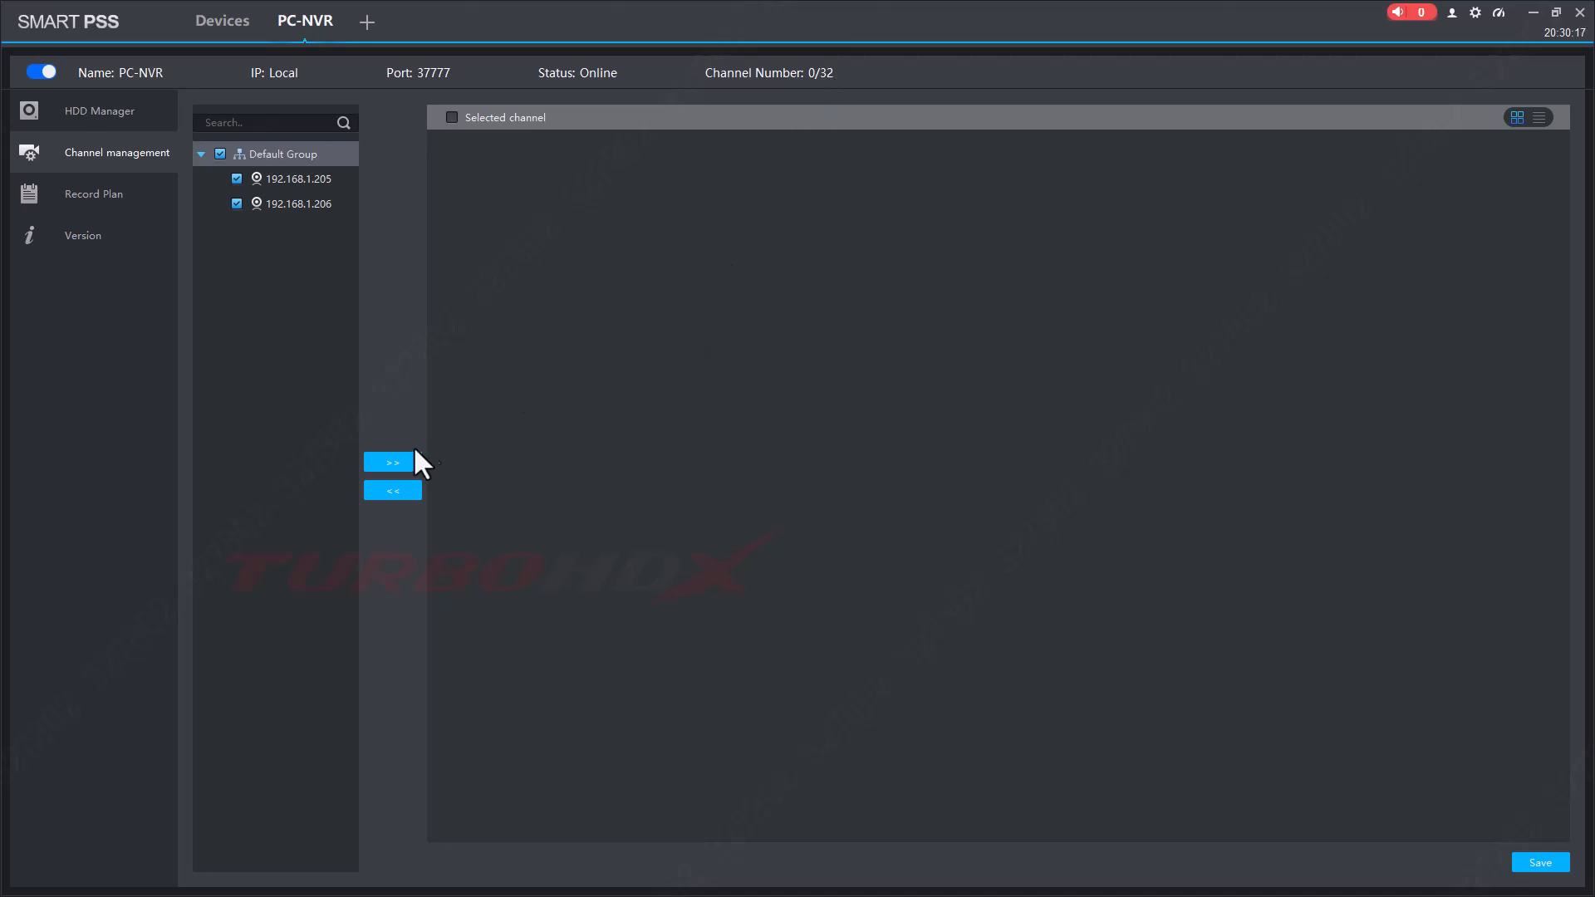
click(393, 462)
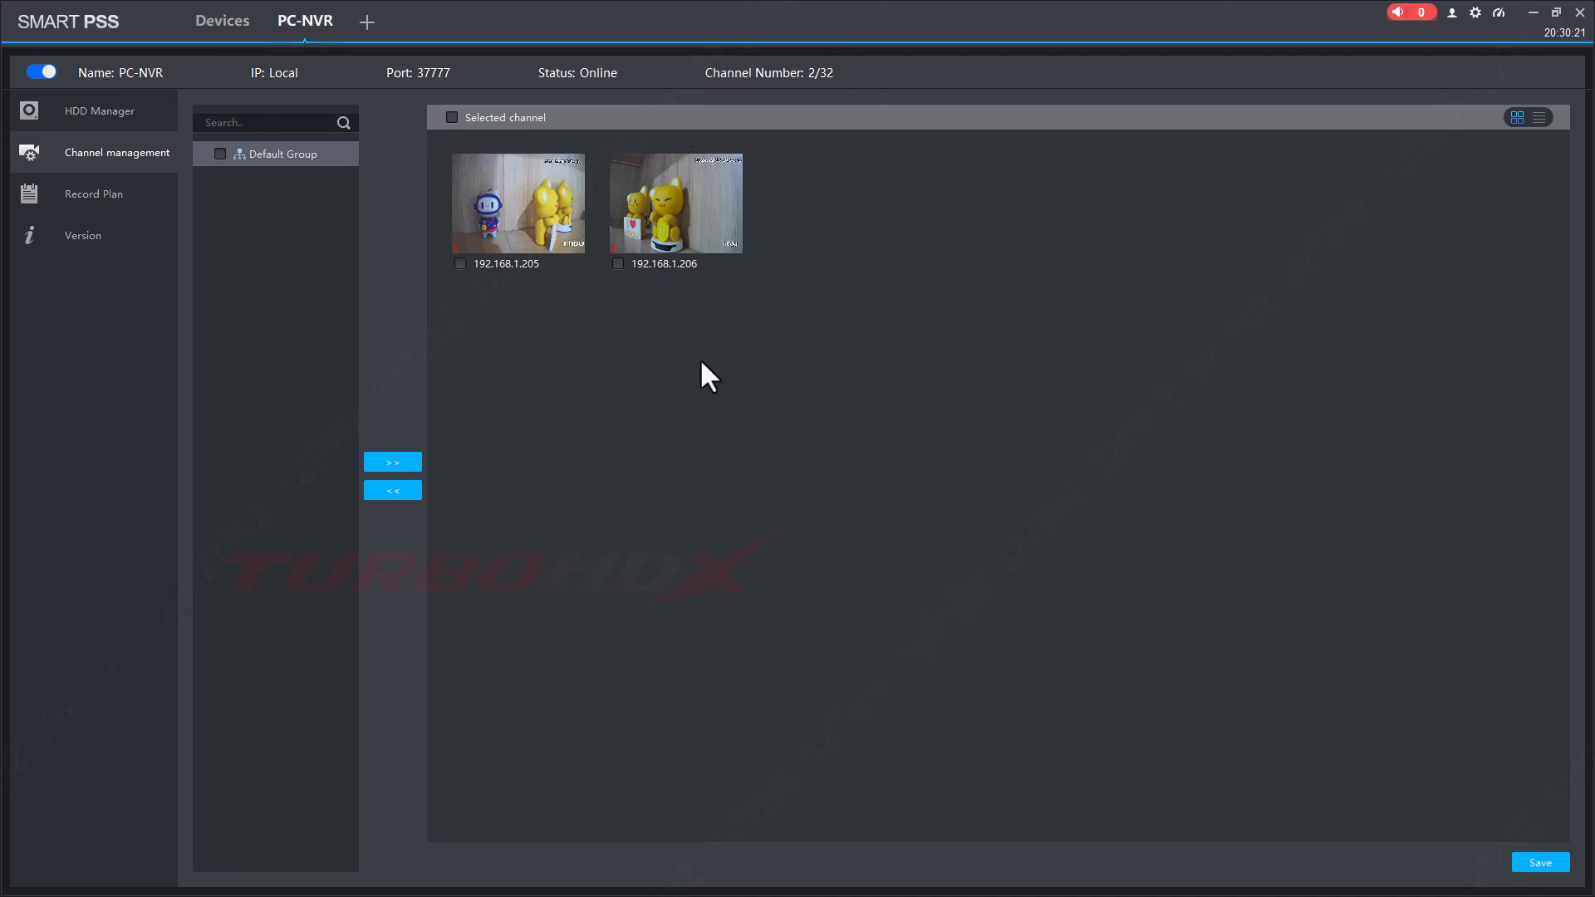
Select the two added channels and save the channel configuration.
click(452, 117)
click(1543, 864)
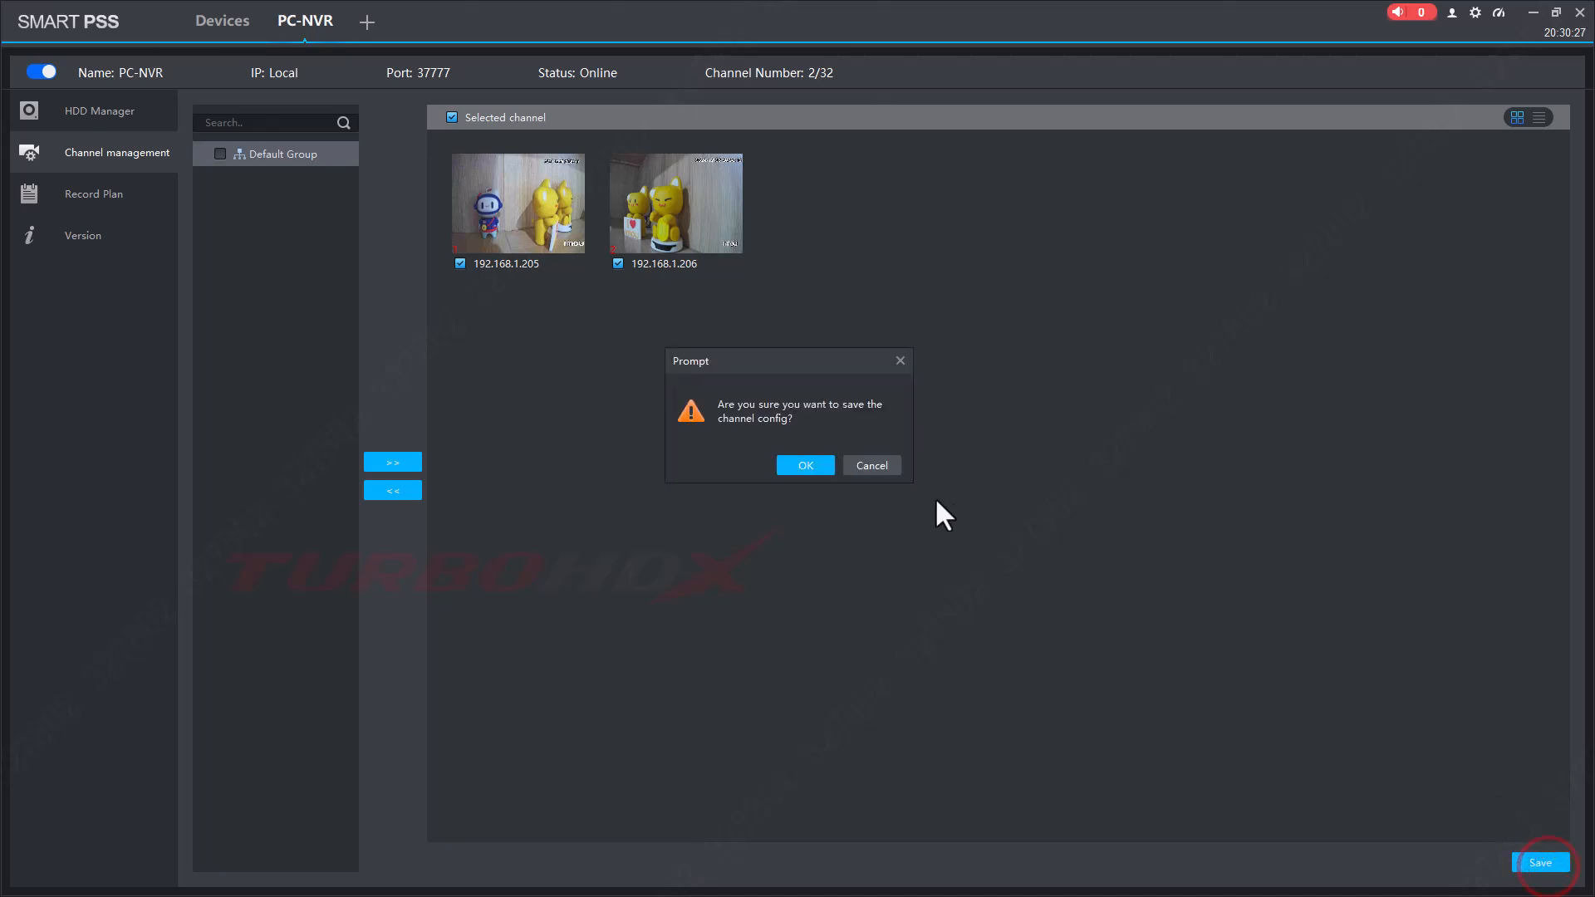
click(812, 463)
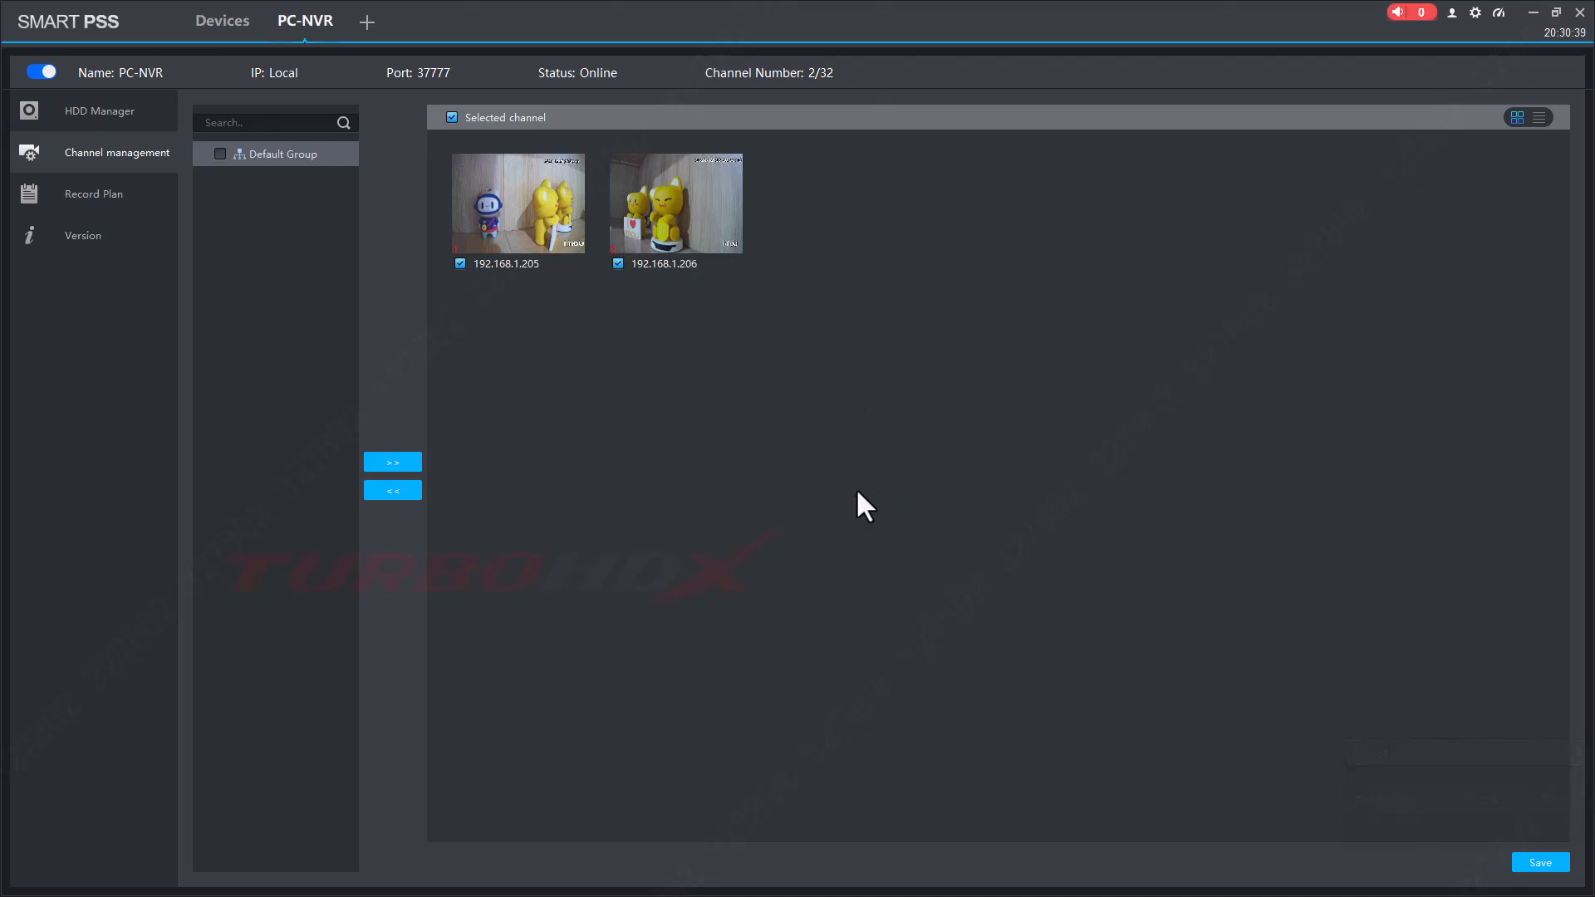
Select 192.168.1.206_CAM 2 in the Record Plan, review Sunday's all-day Regular period, and save the plan.
click(116, 198)
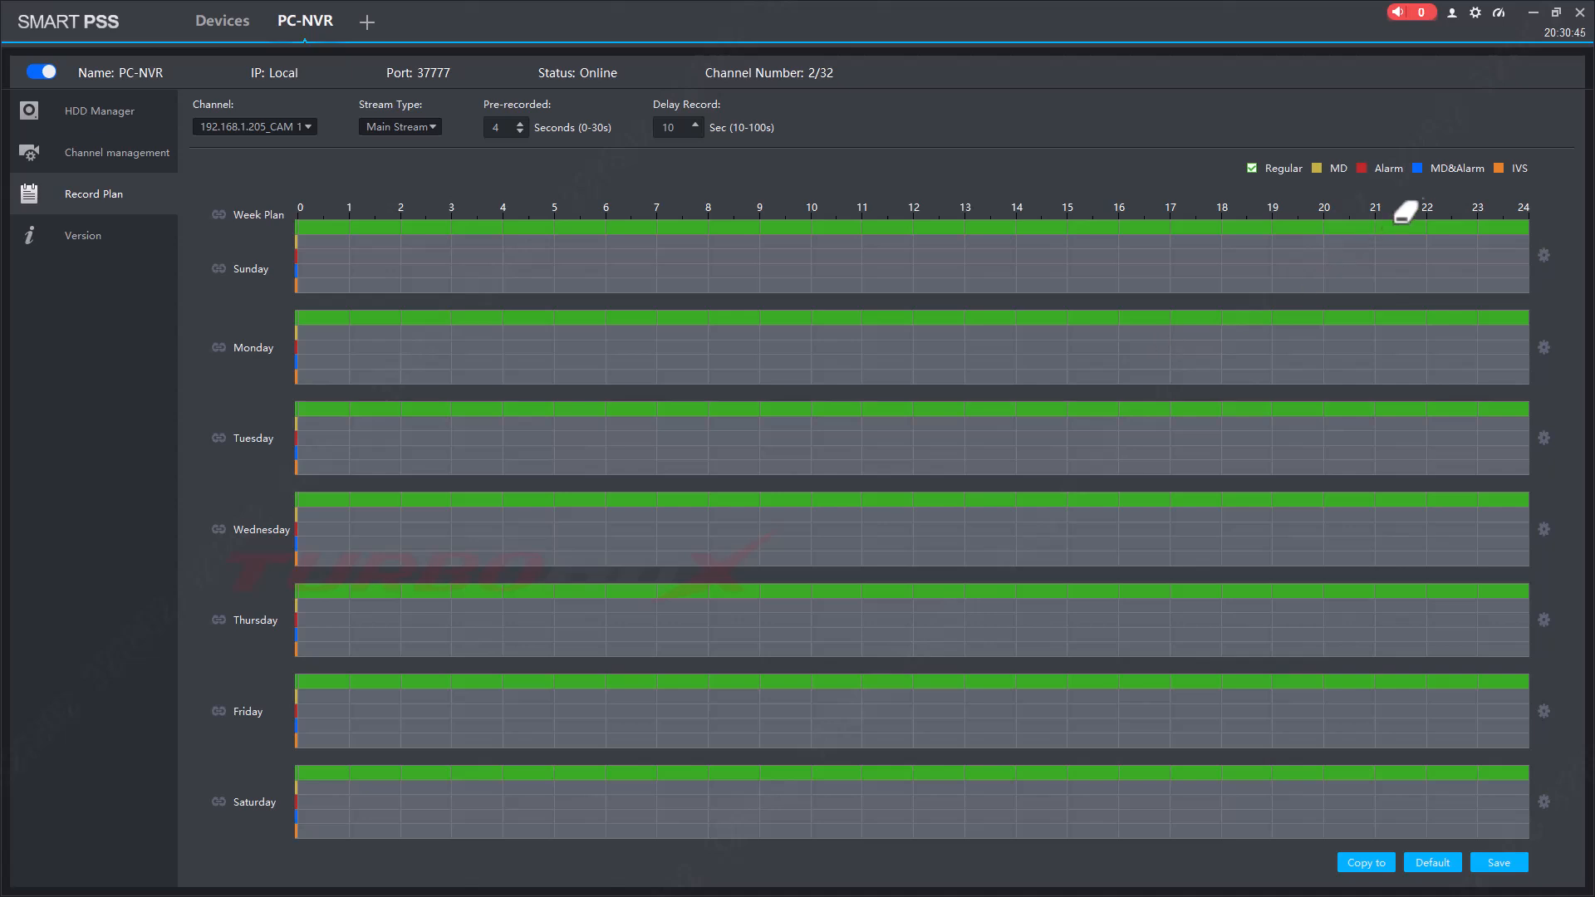
click(313, 126)
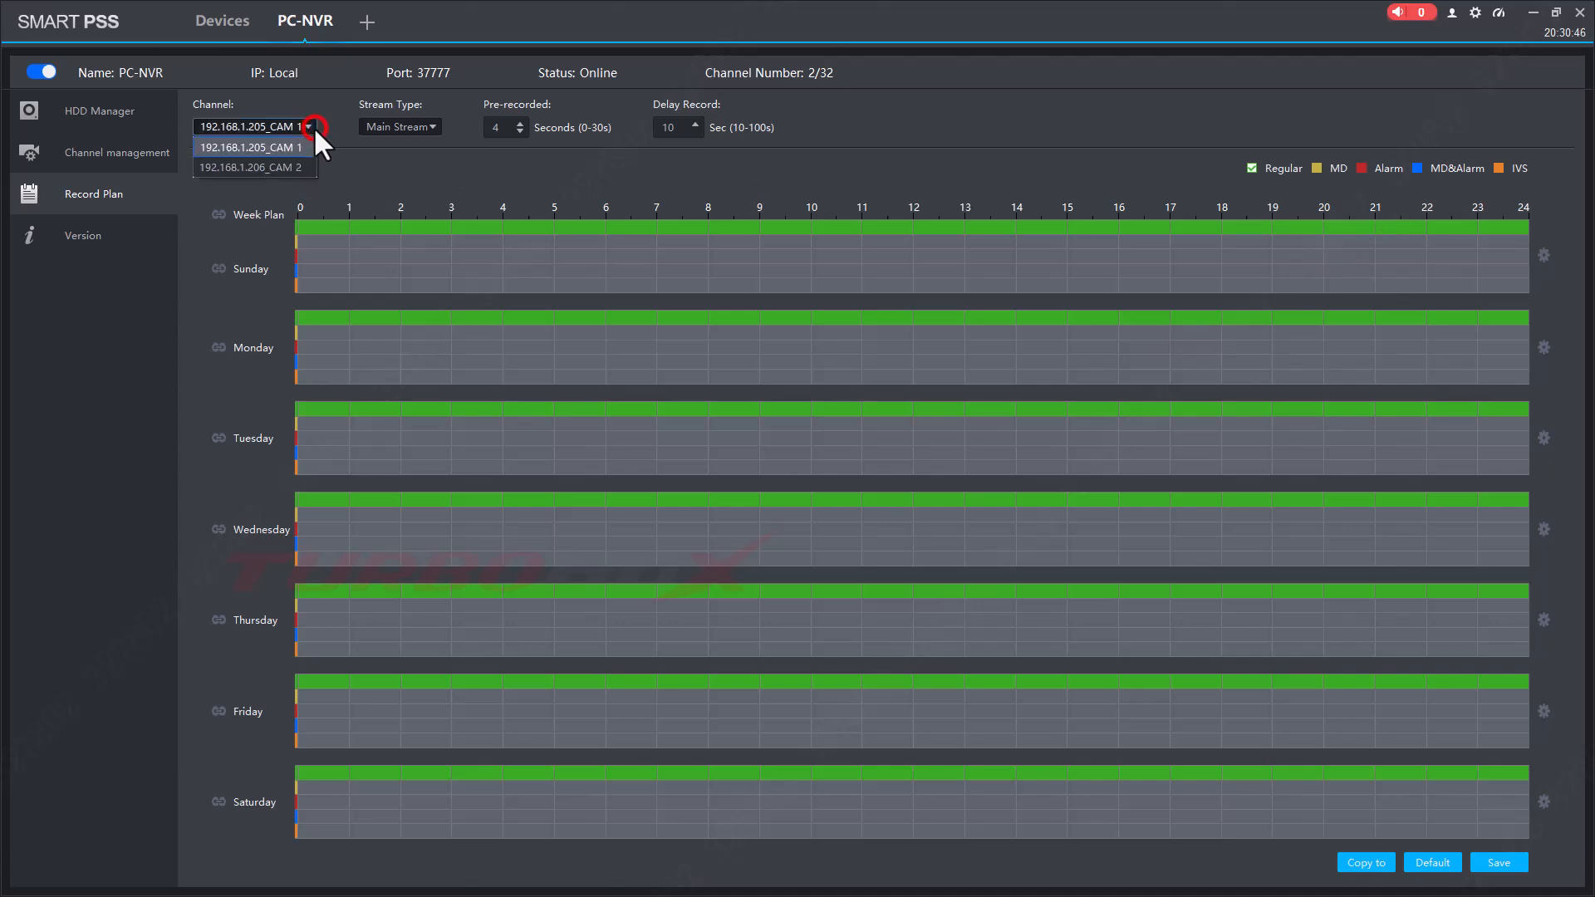
click(260, 165)
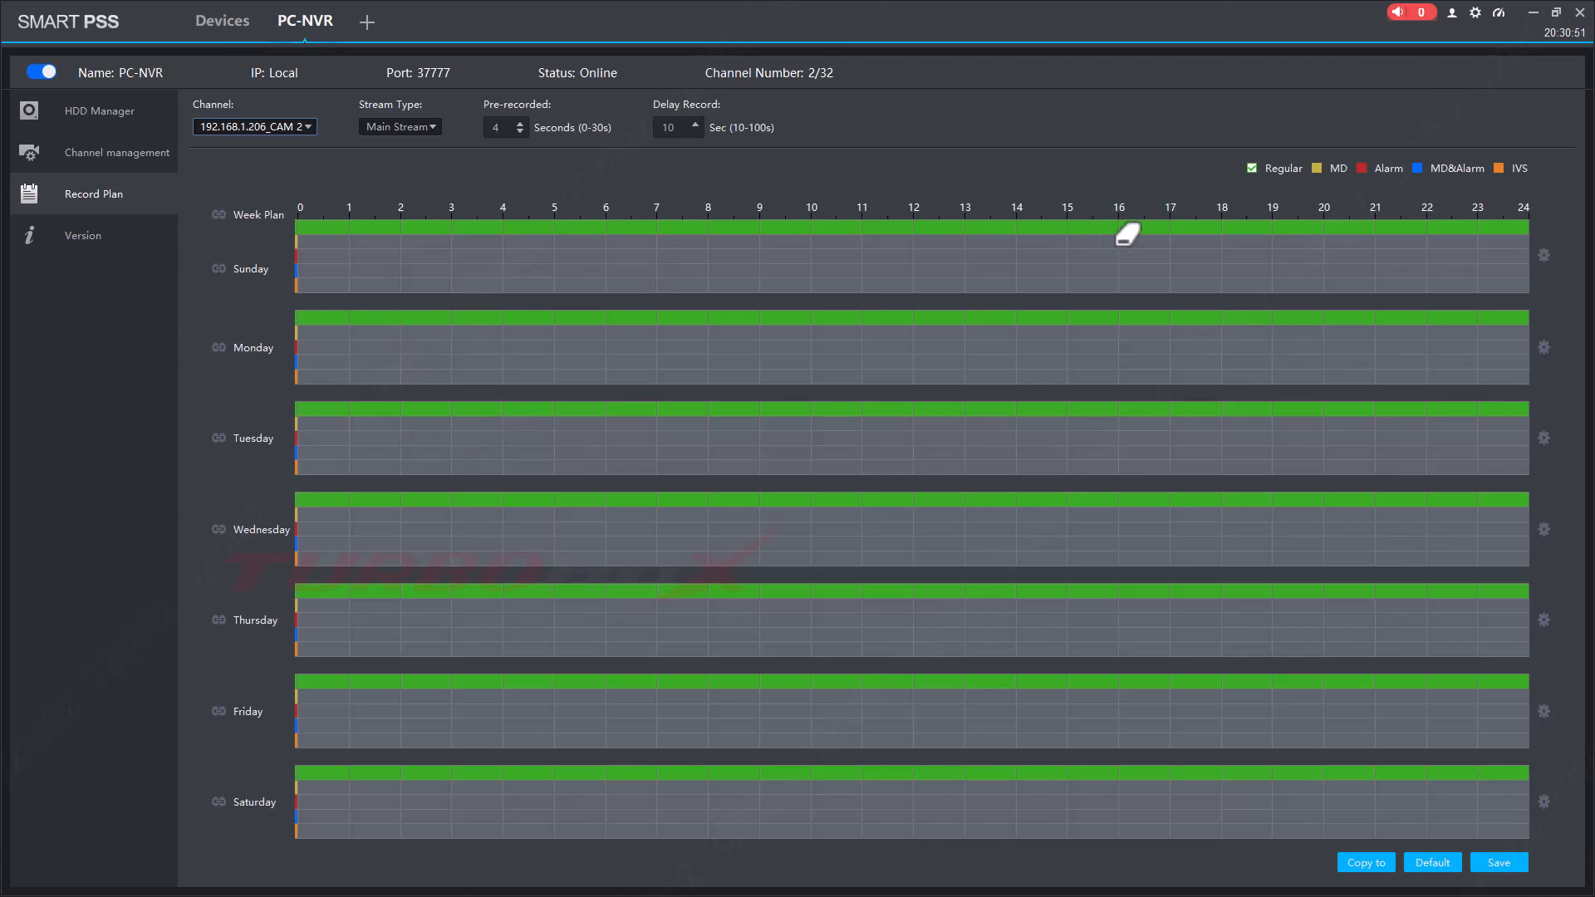
click(1543, 255)
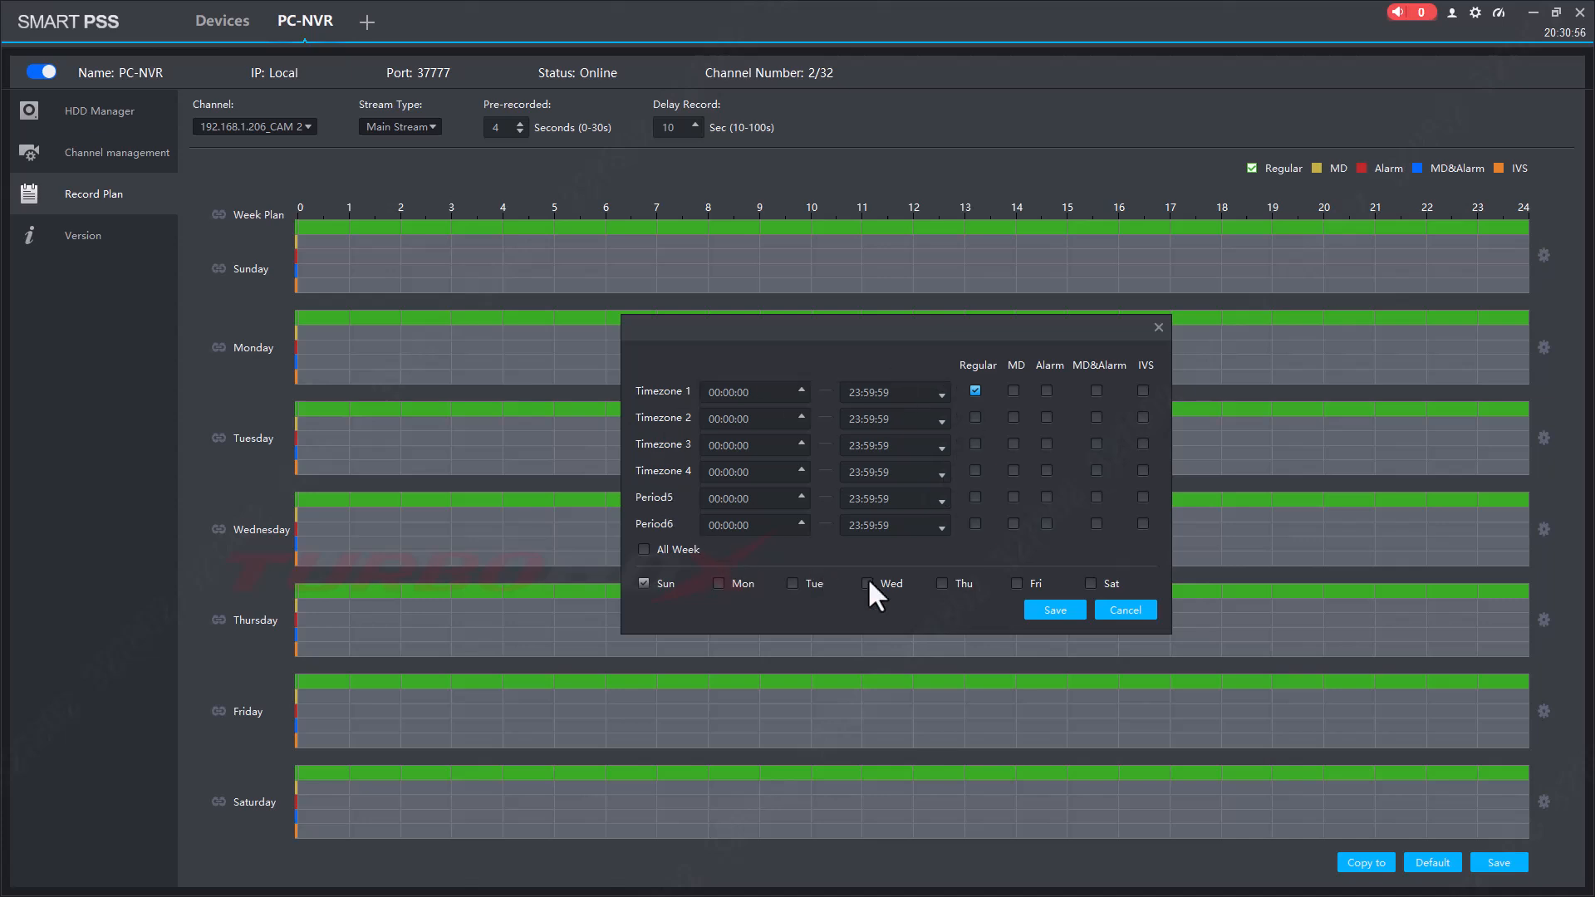
click(1123, 611)
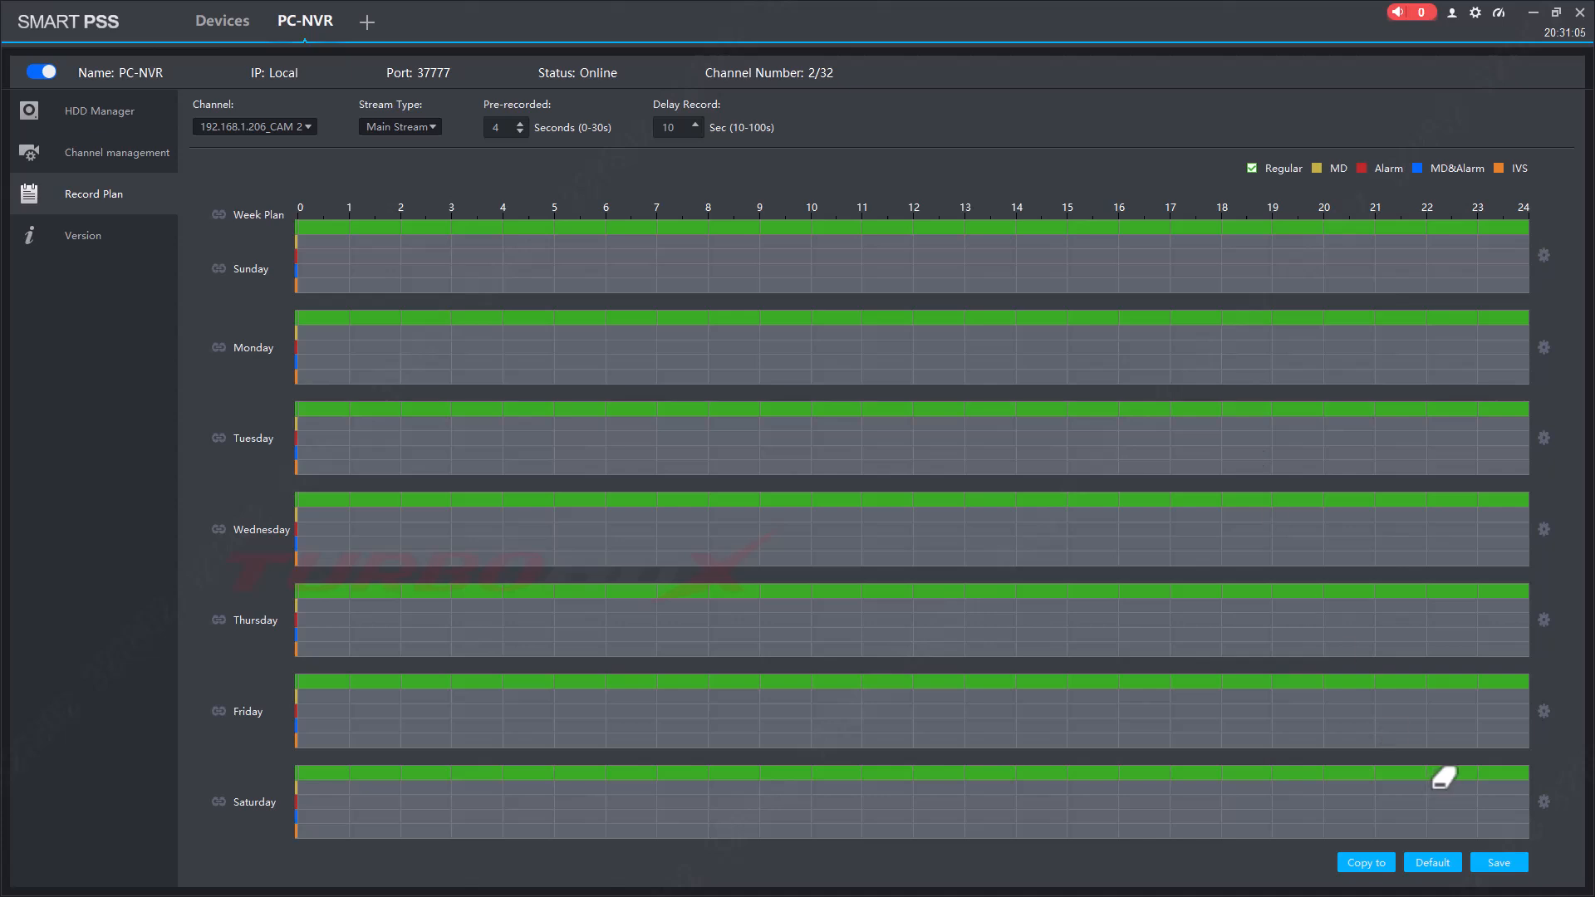
click(1498, 863)
click(805, 465)
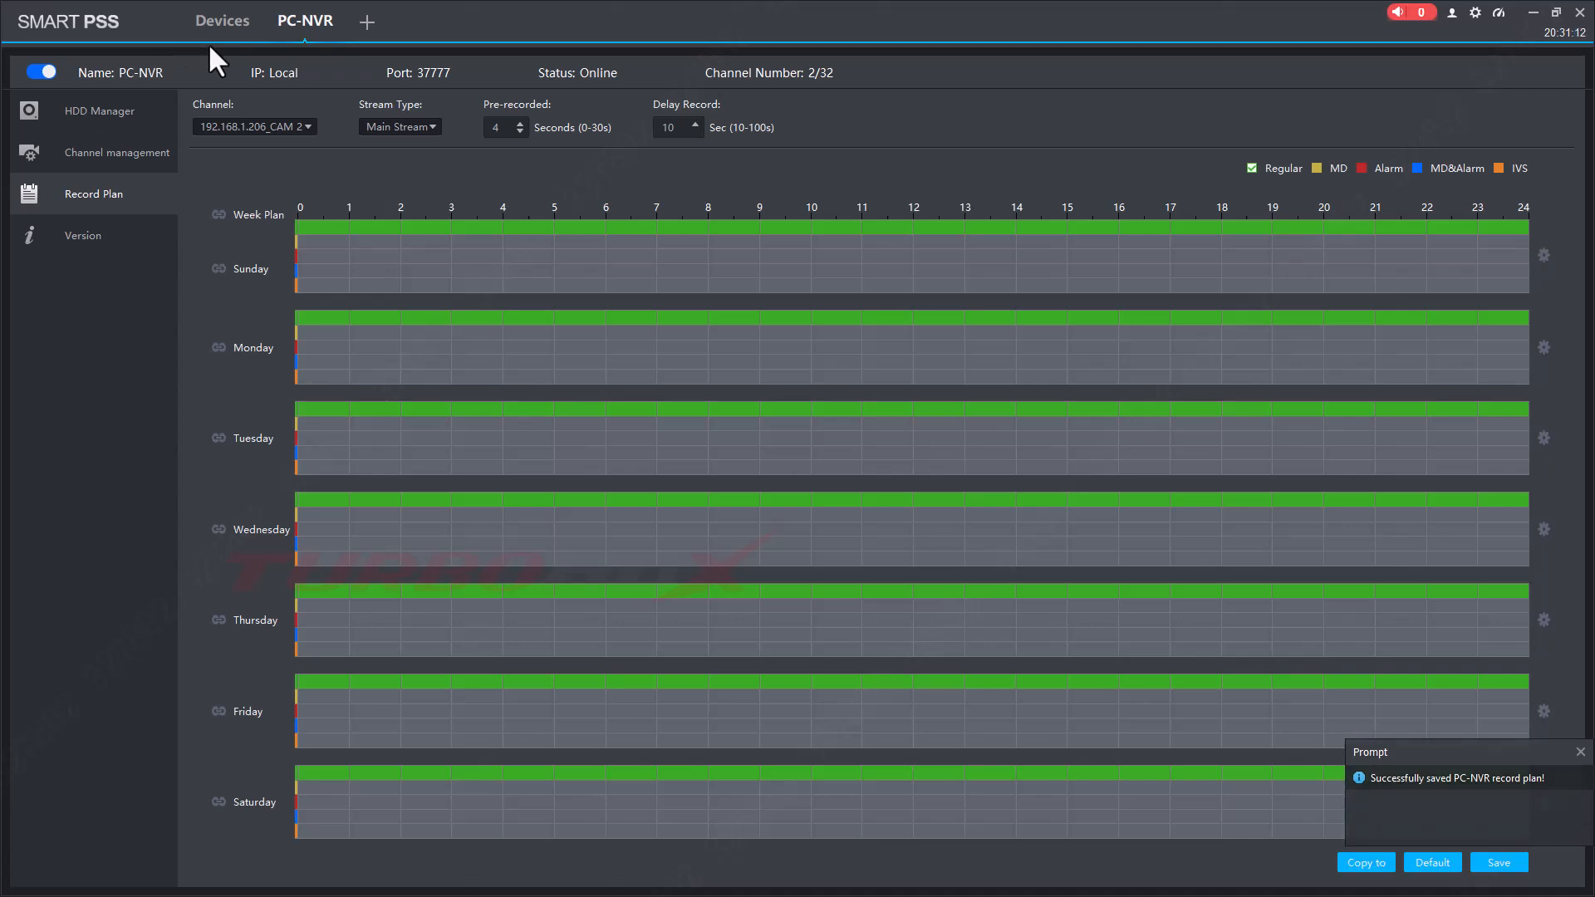
Restore the SmartPSS window, check the hidden tray icons, then maximize it again.
double_click(1008, 22)
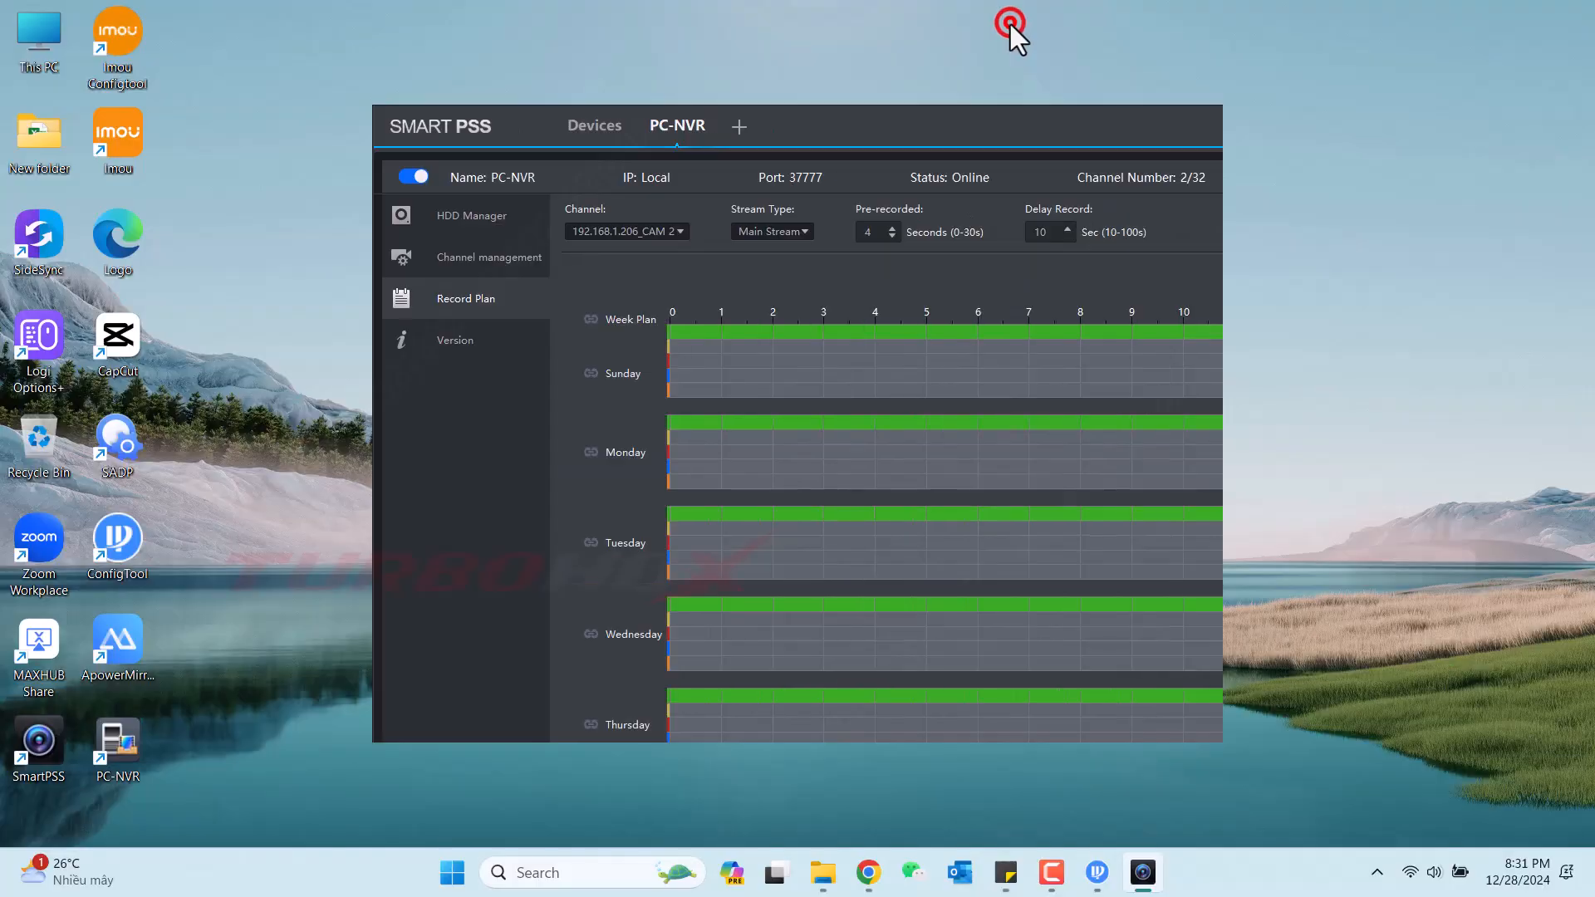
click(1377, 872)
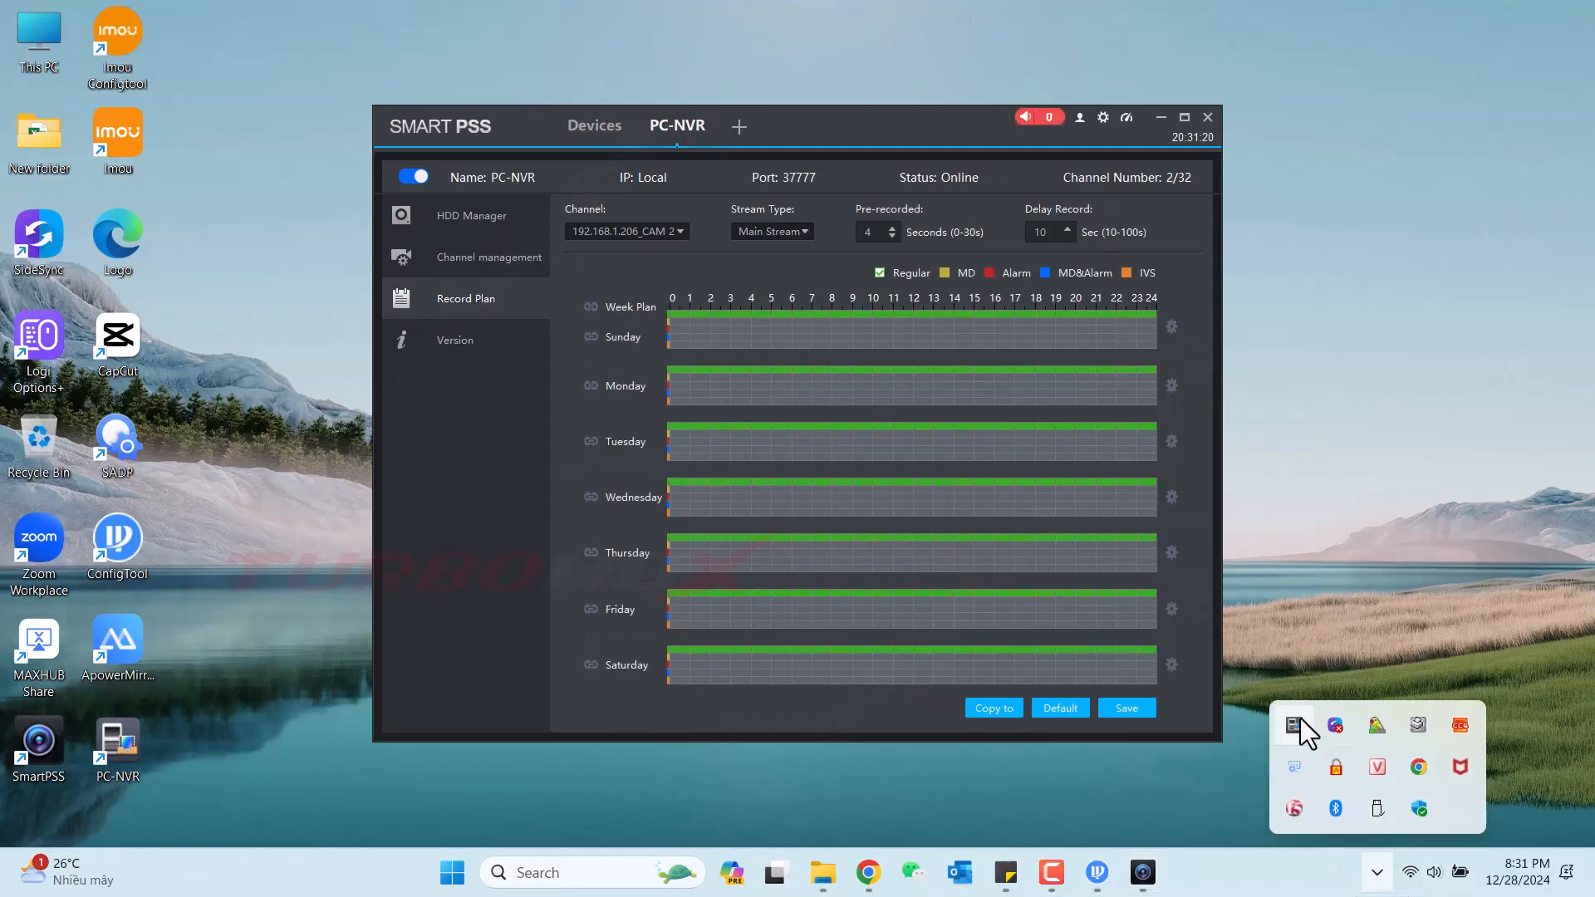
click(1306, 639)
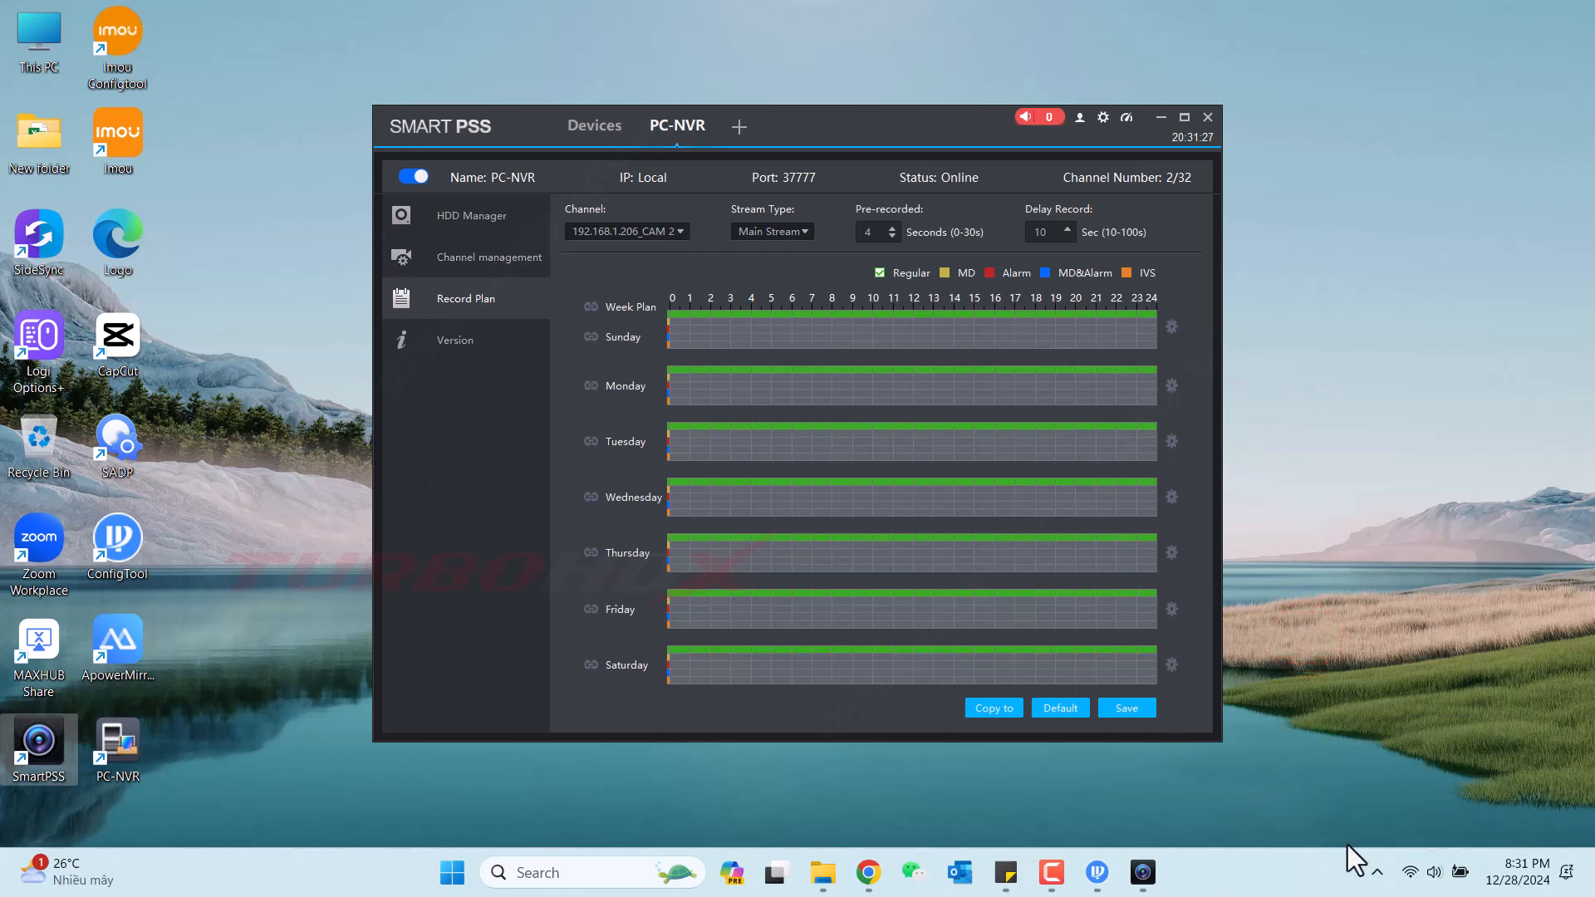
click(1184, 117)
Open Live View from a new tab, select PC-NVR, and ask SmartPSS to exit.
click(226, 20)
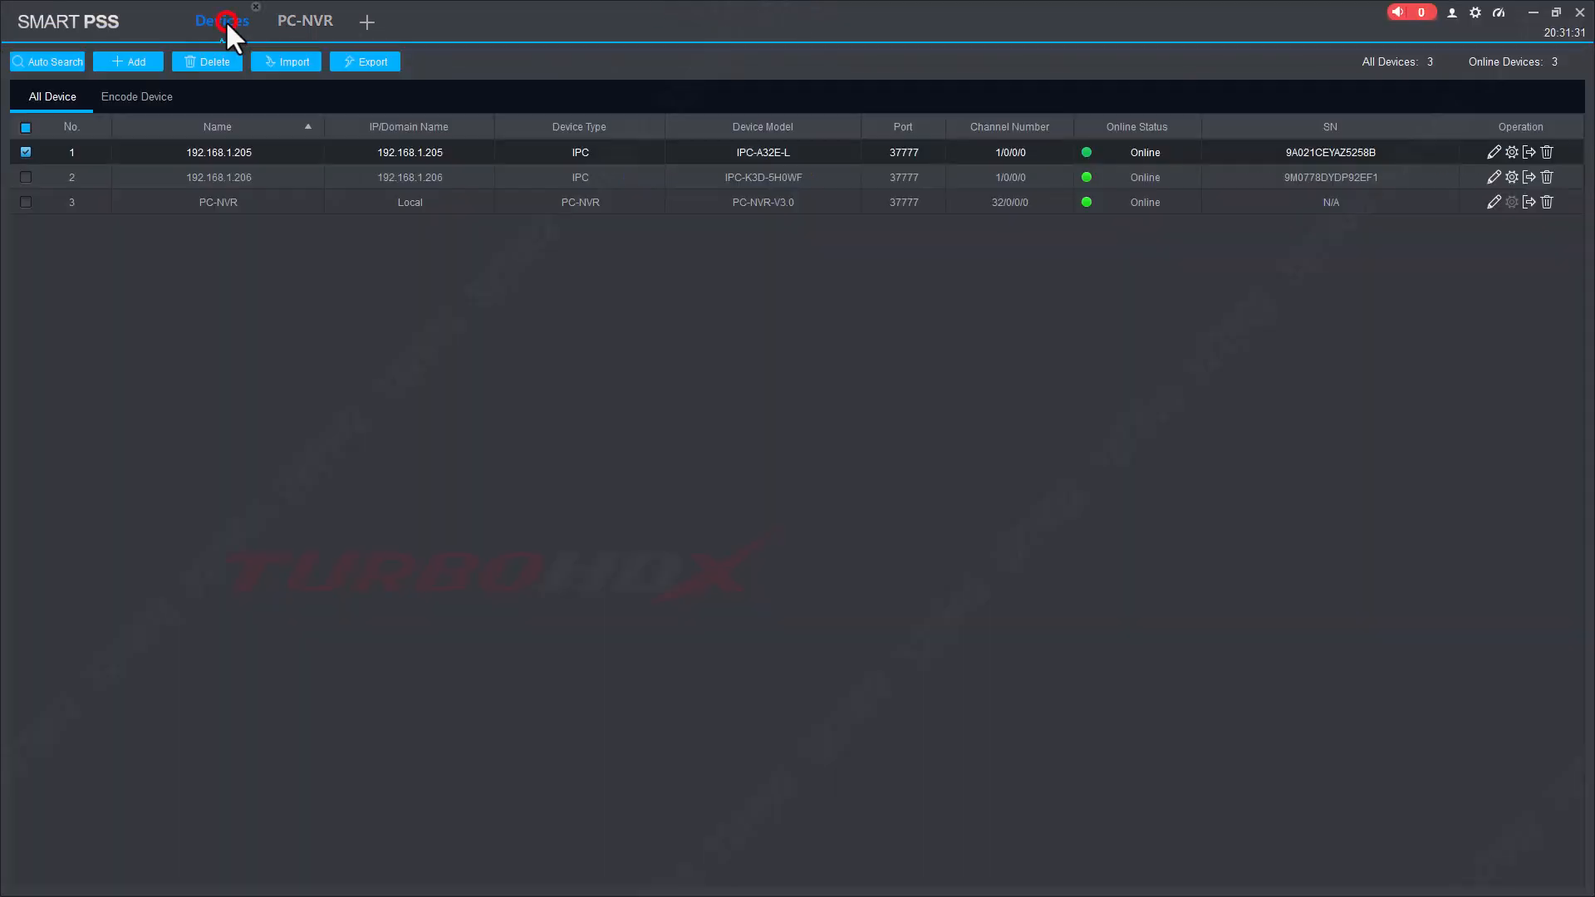
click(363, 23)
click(138, 158)
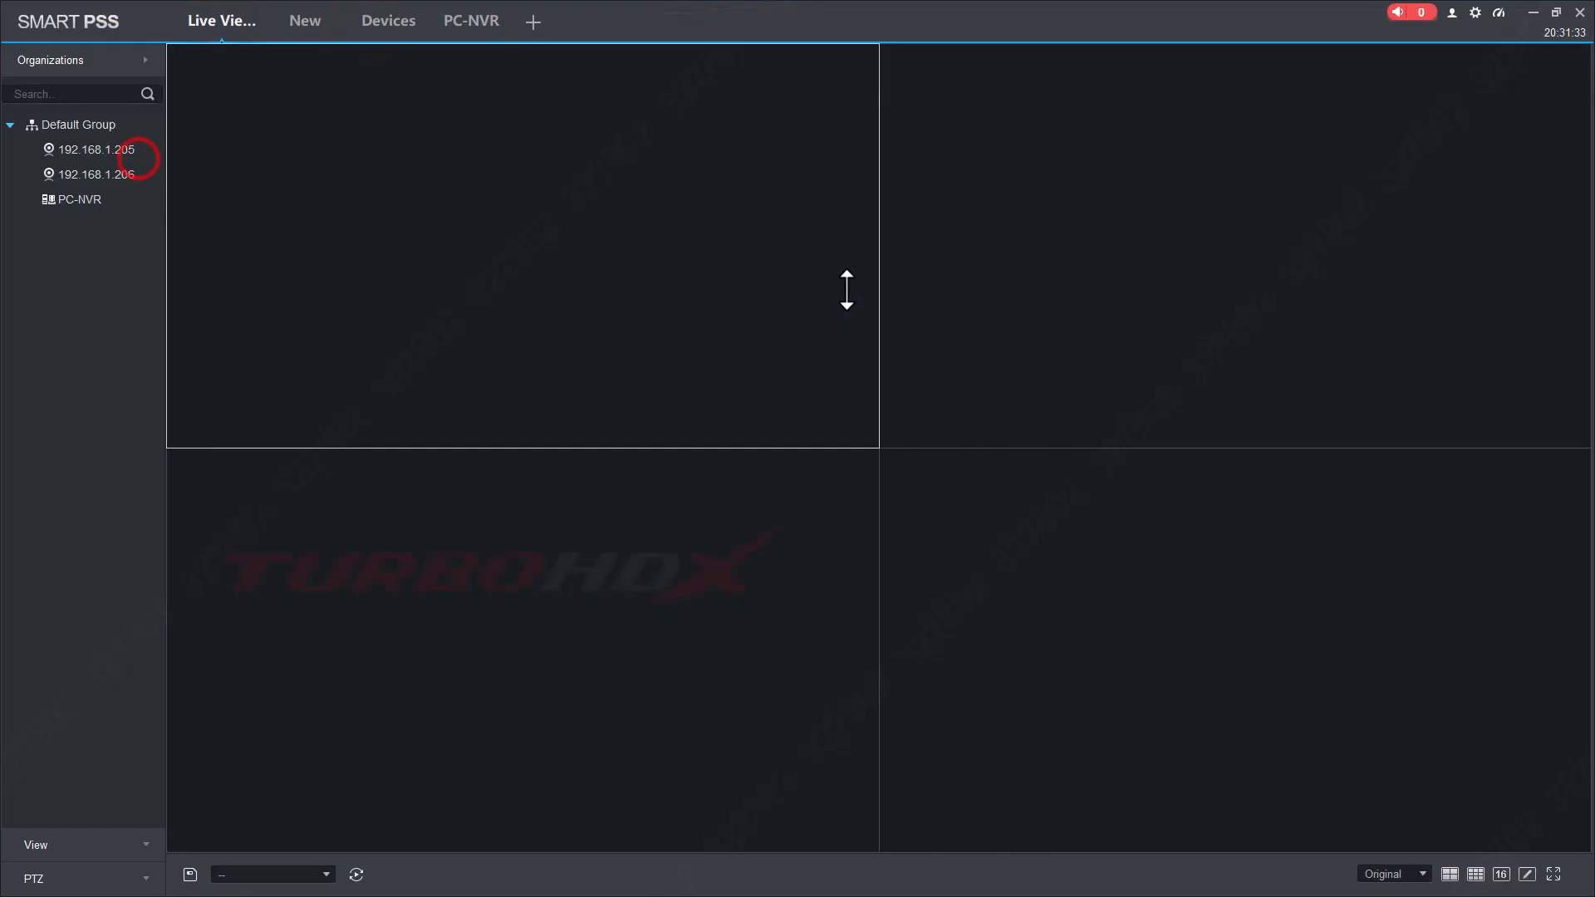
click(61, 204)
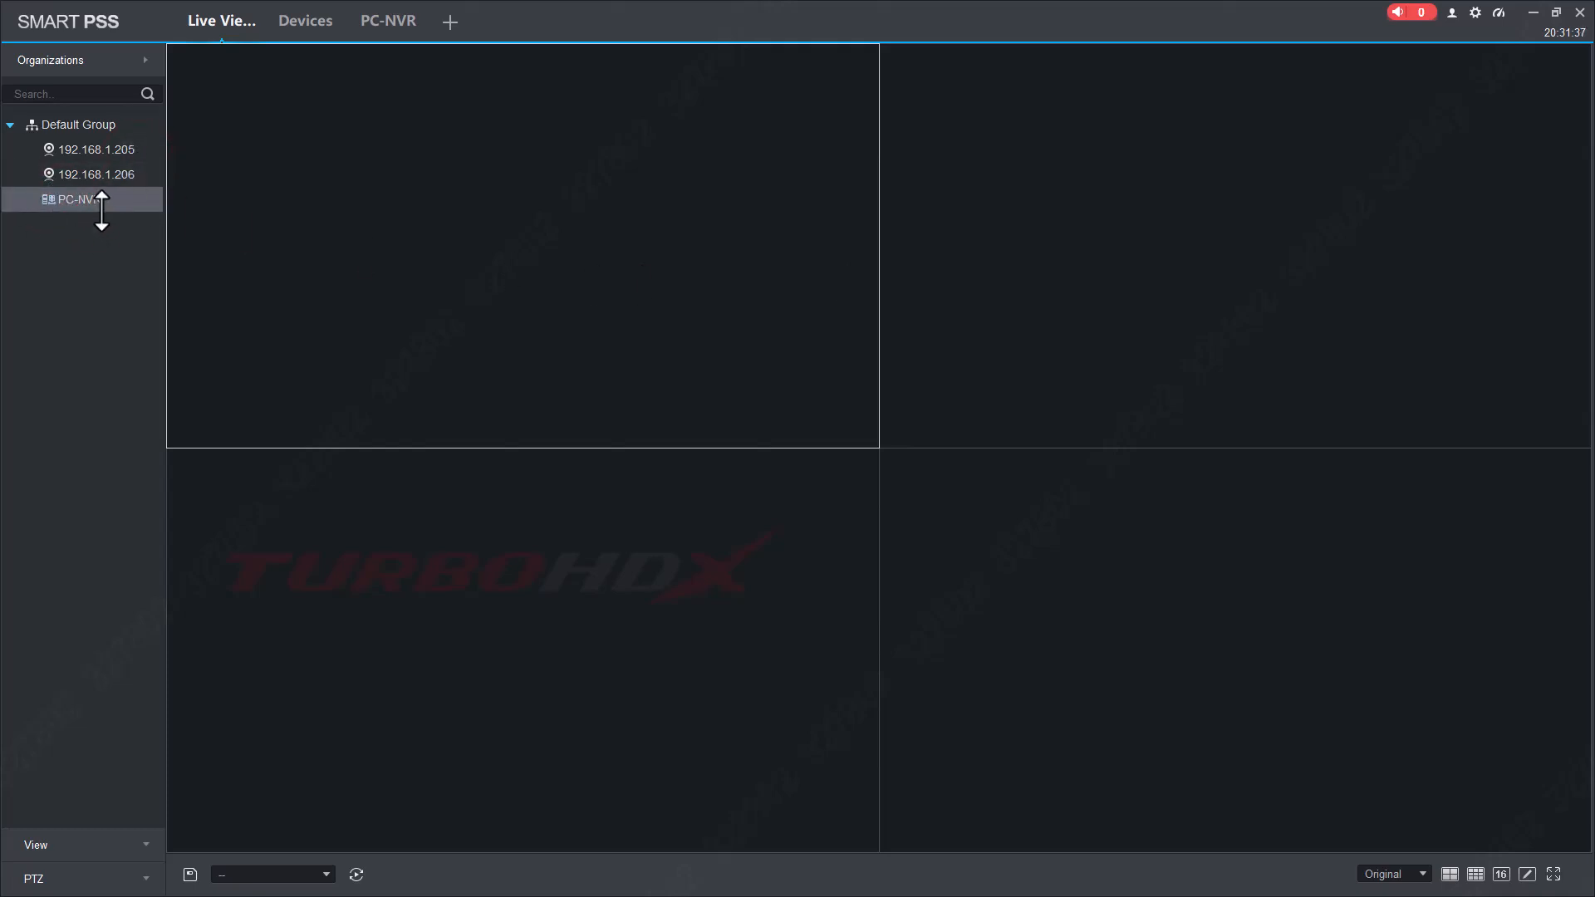
click(1579, 13)
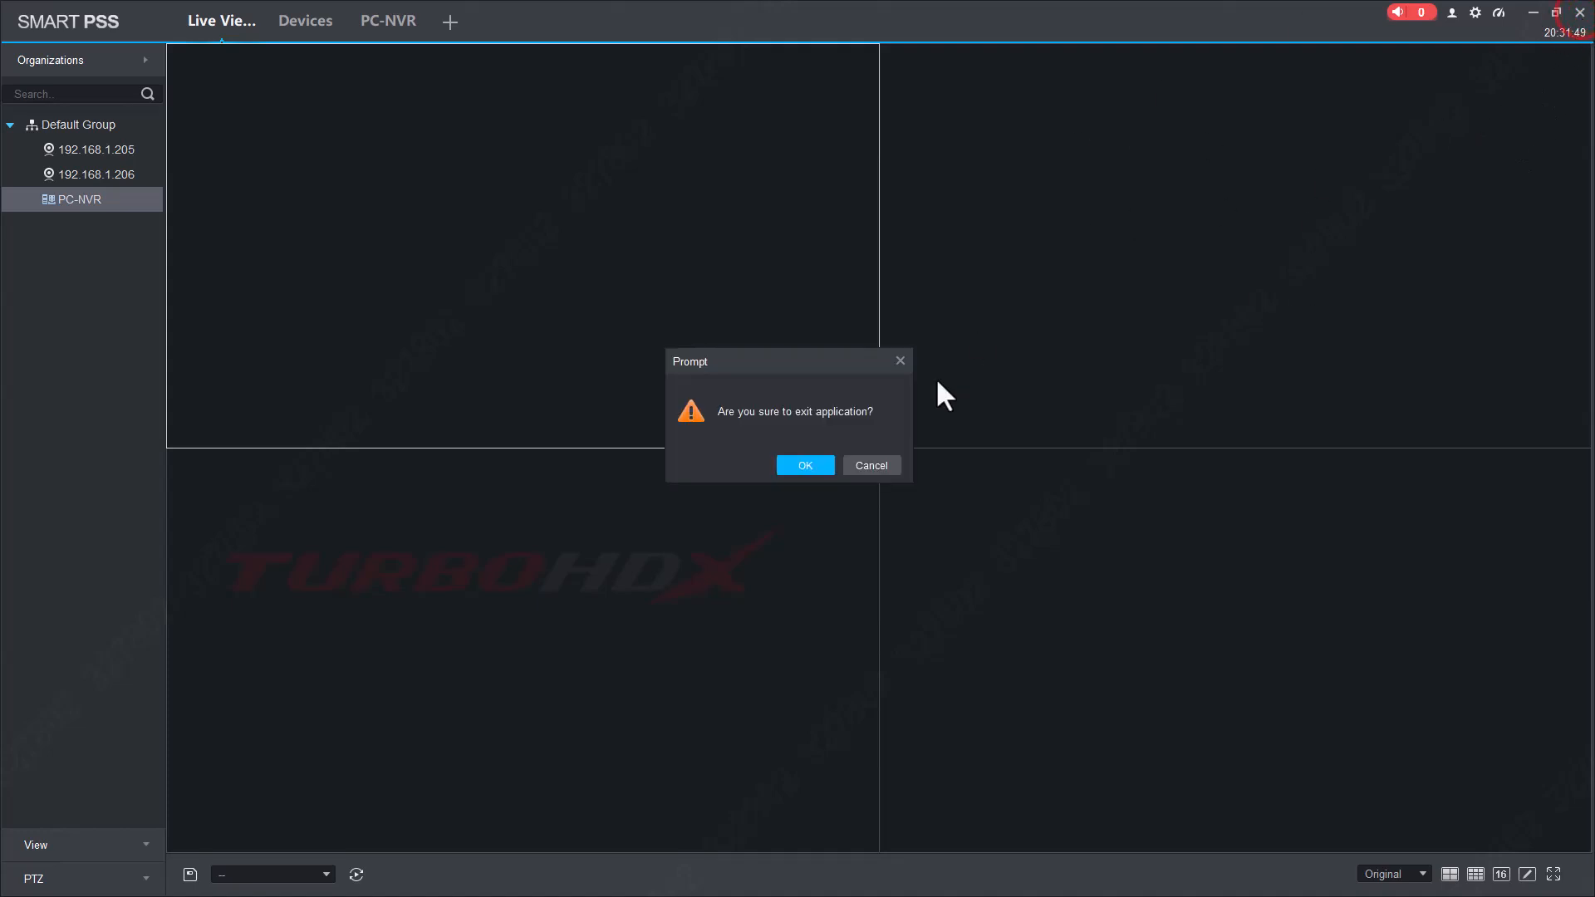
Confirm exiting SmartPSS, then quit the PC-NVR tray service by entering its password.
click(799, 464)
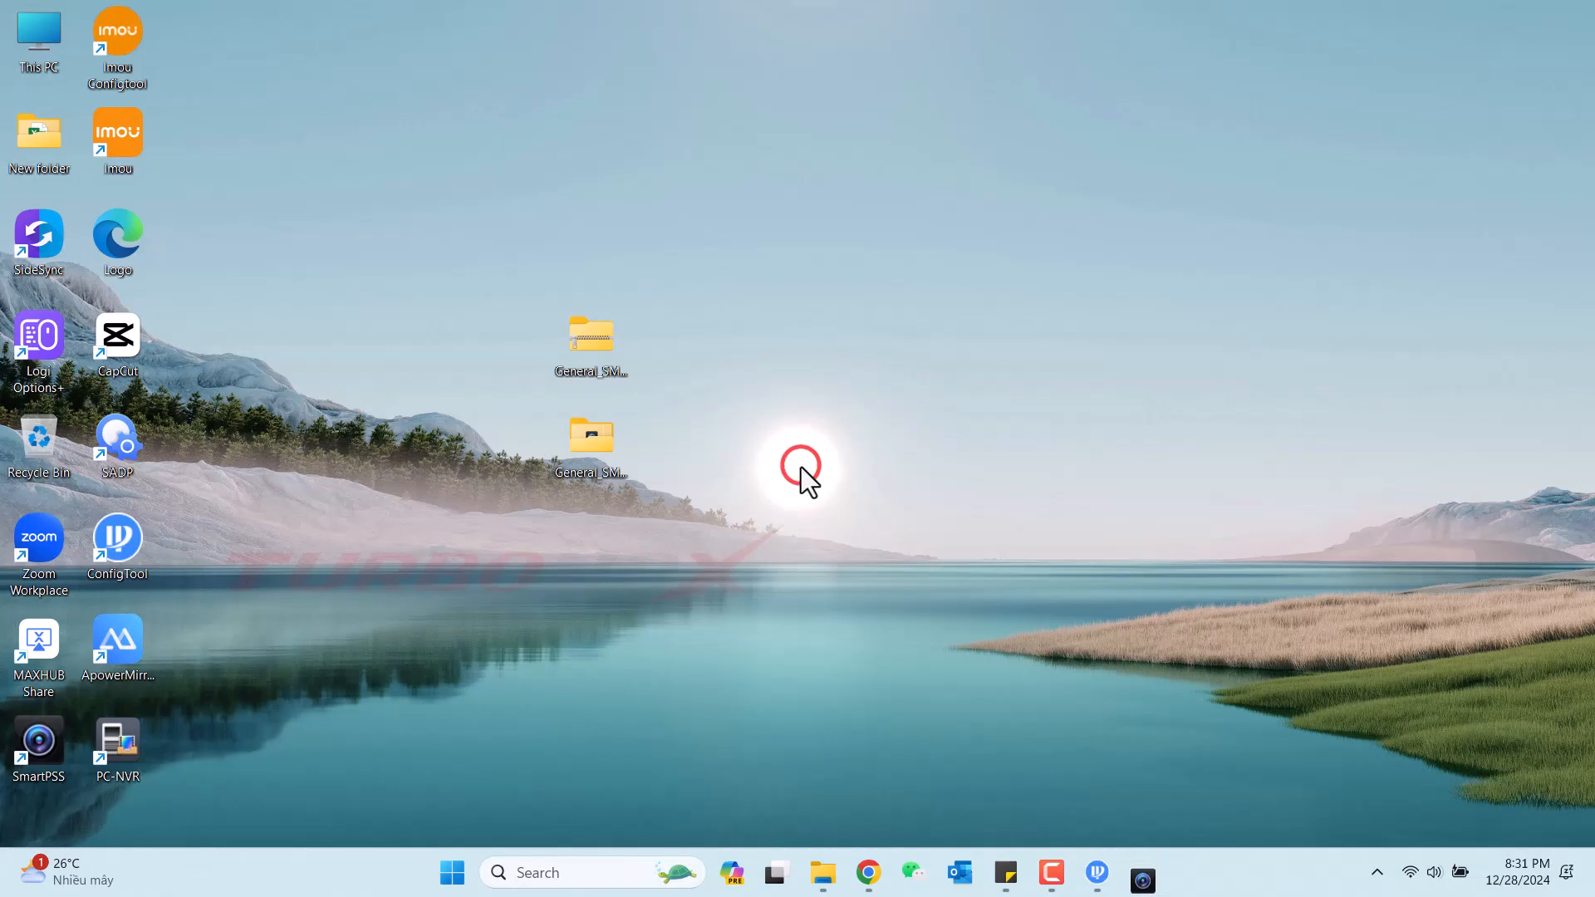
click(1377, 872)
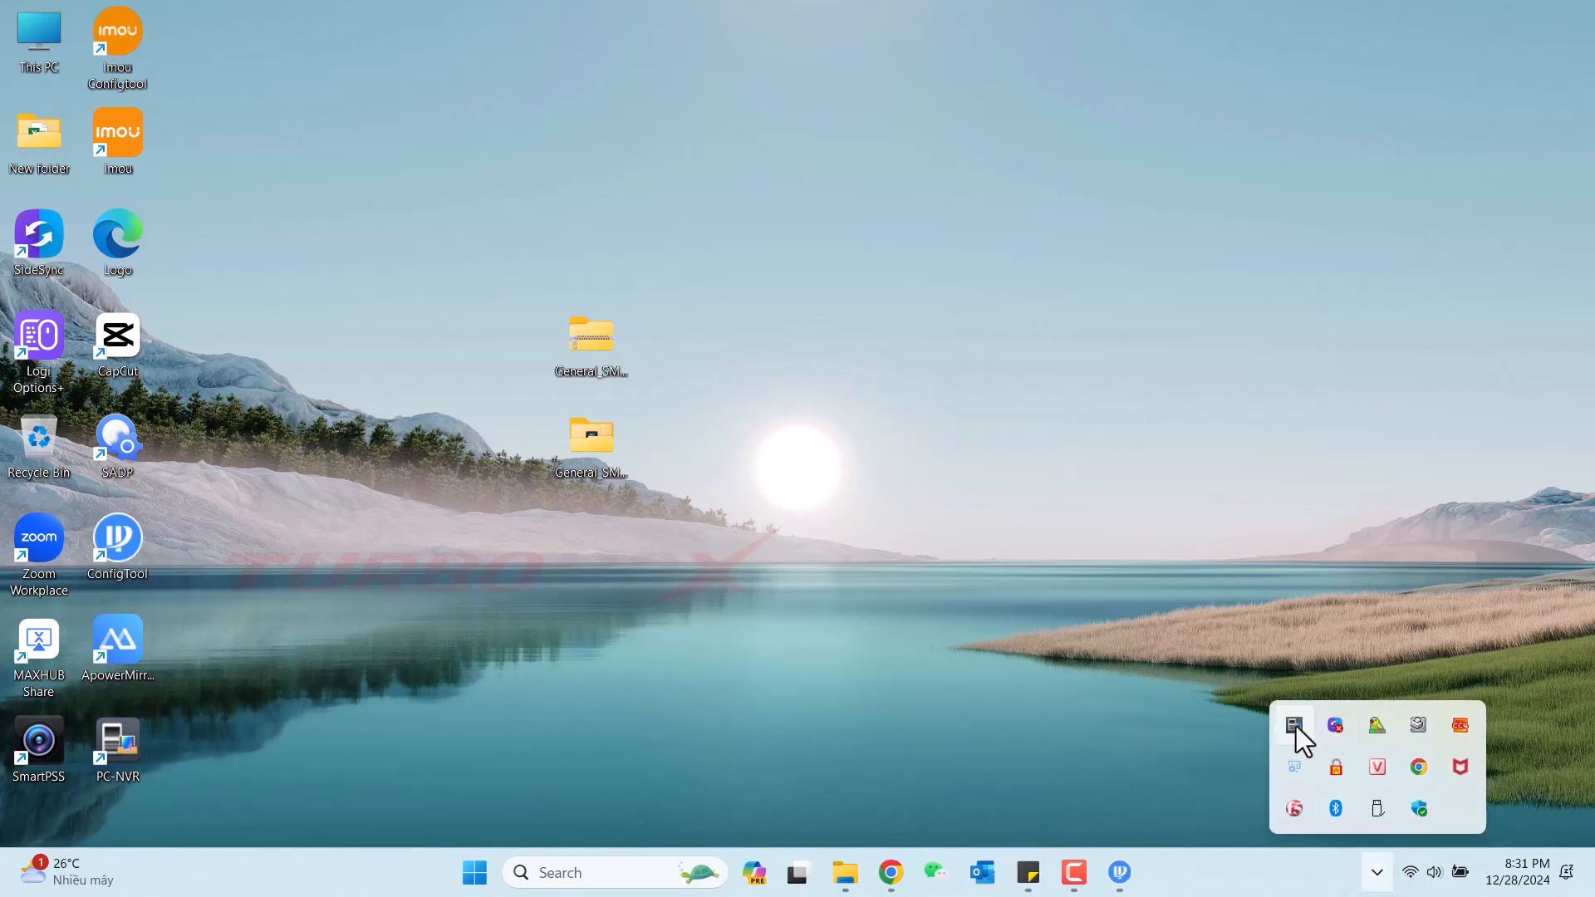
right_click(1292, 726)
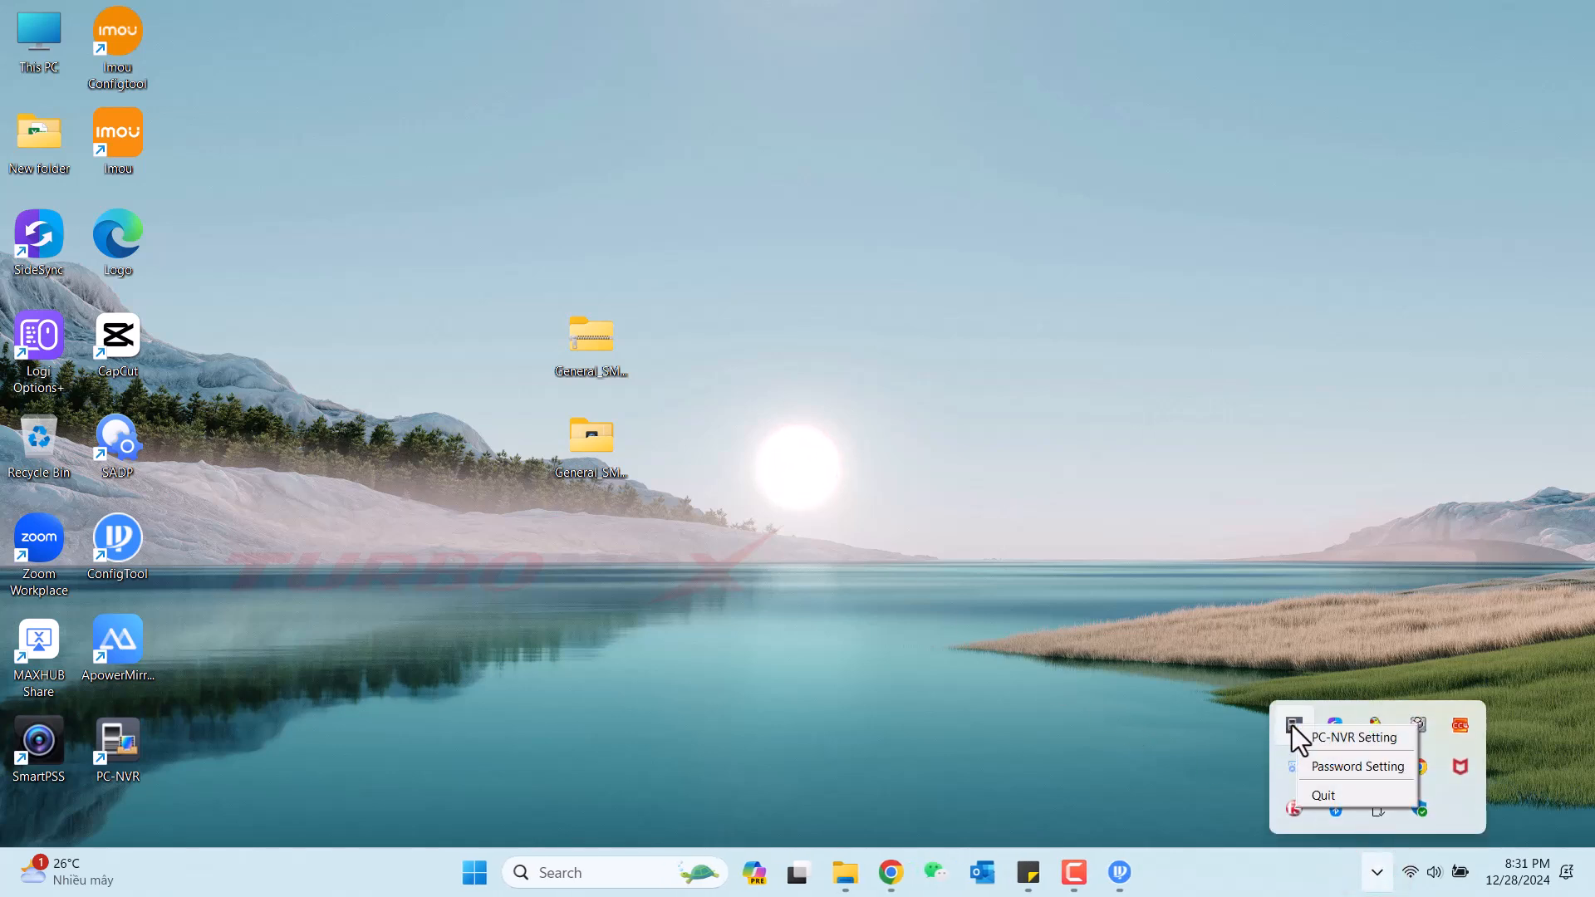
click(1336, 795)
click(776, 390)
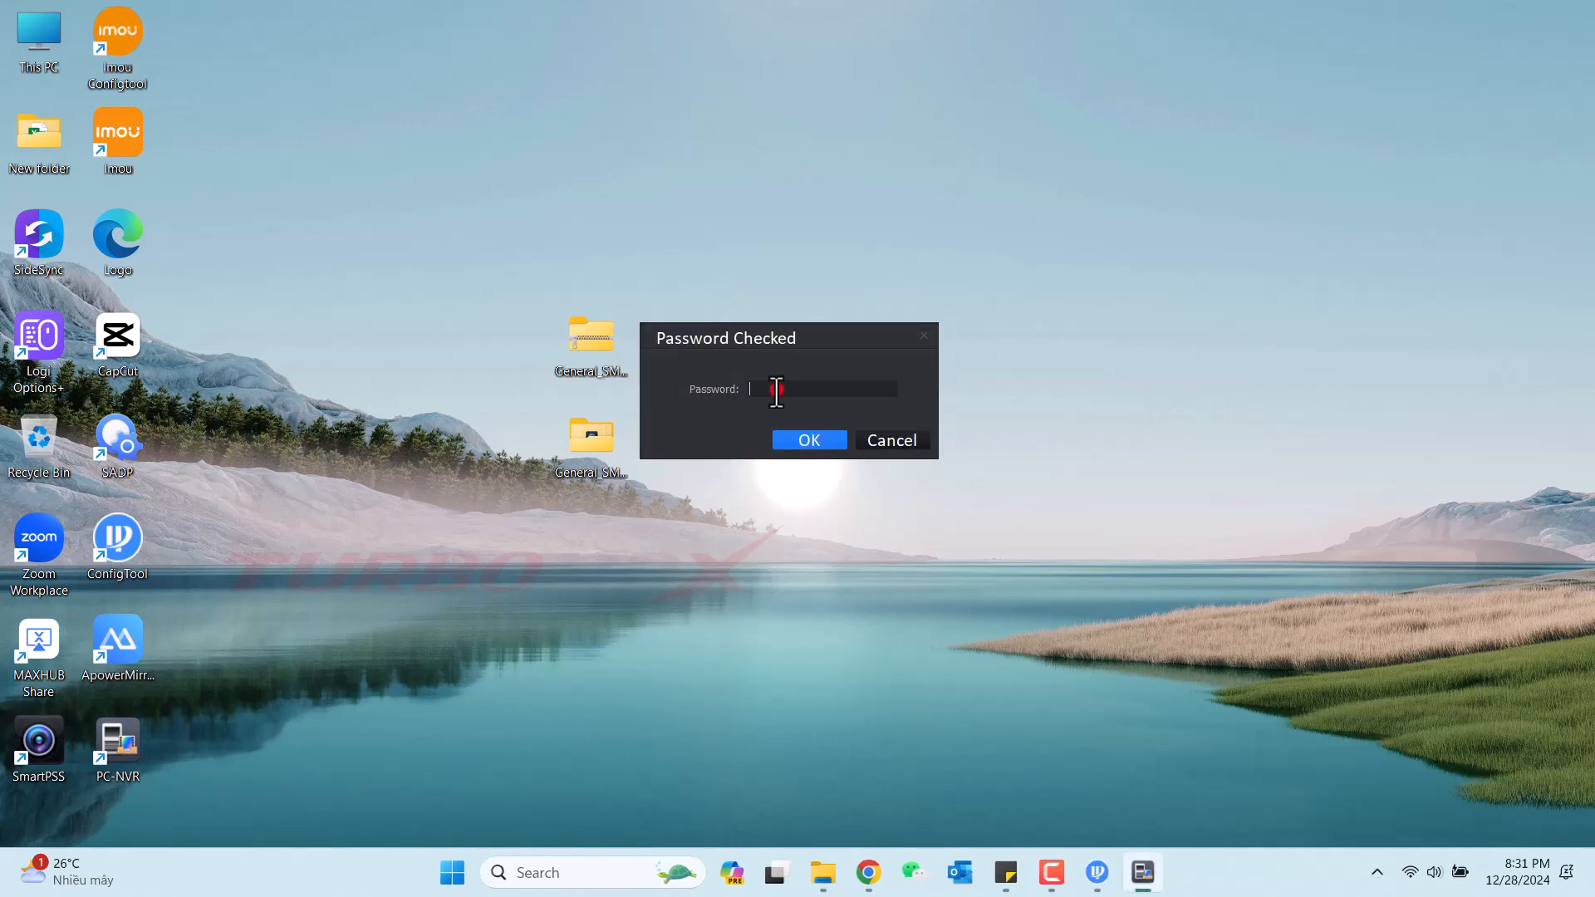
text(1234)
click(797, 445)
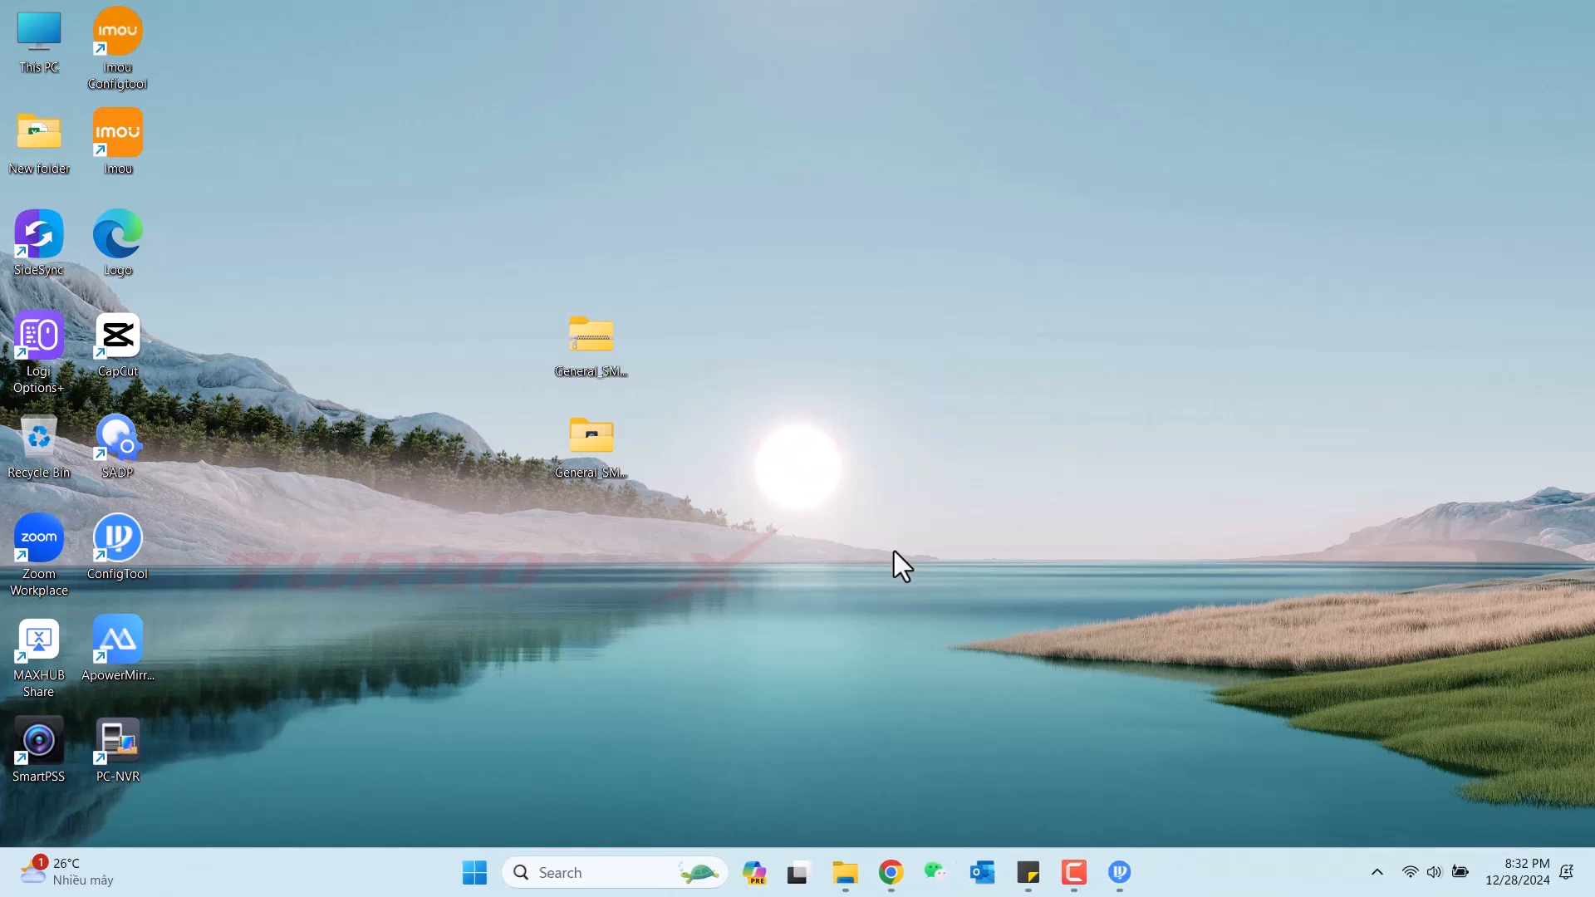
click(1377, 871)
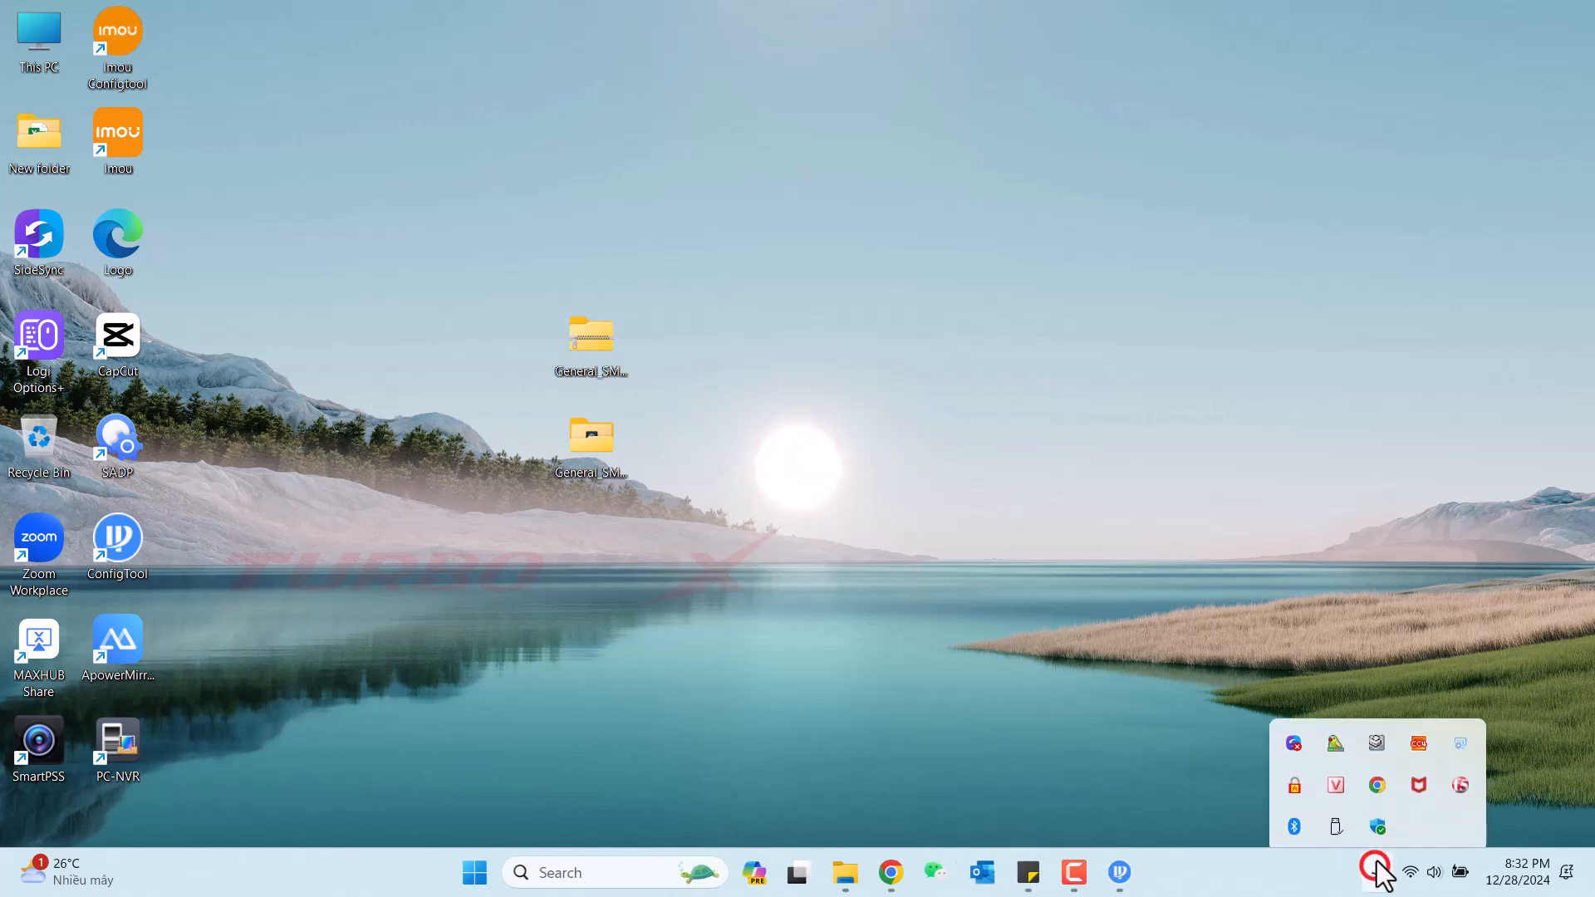
Relaunch SmartPSS as administrator and open Live View.
click(1026, 605)
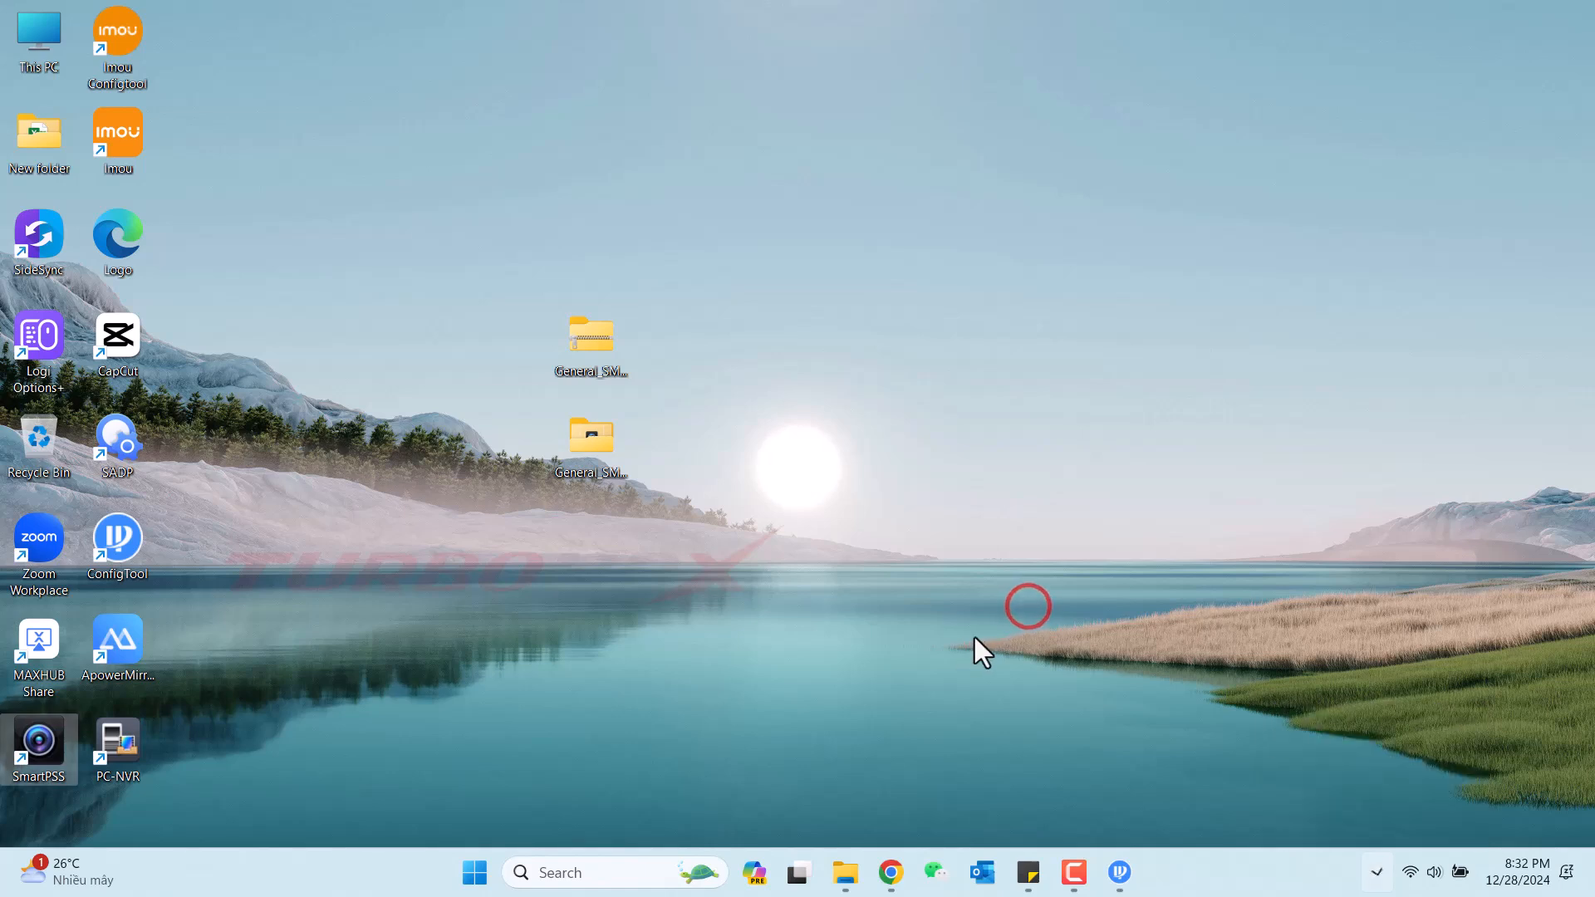
right_click(37, 730)
click(175, 385)
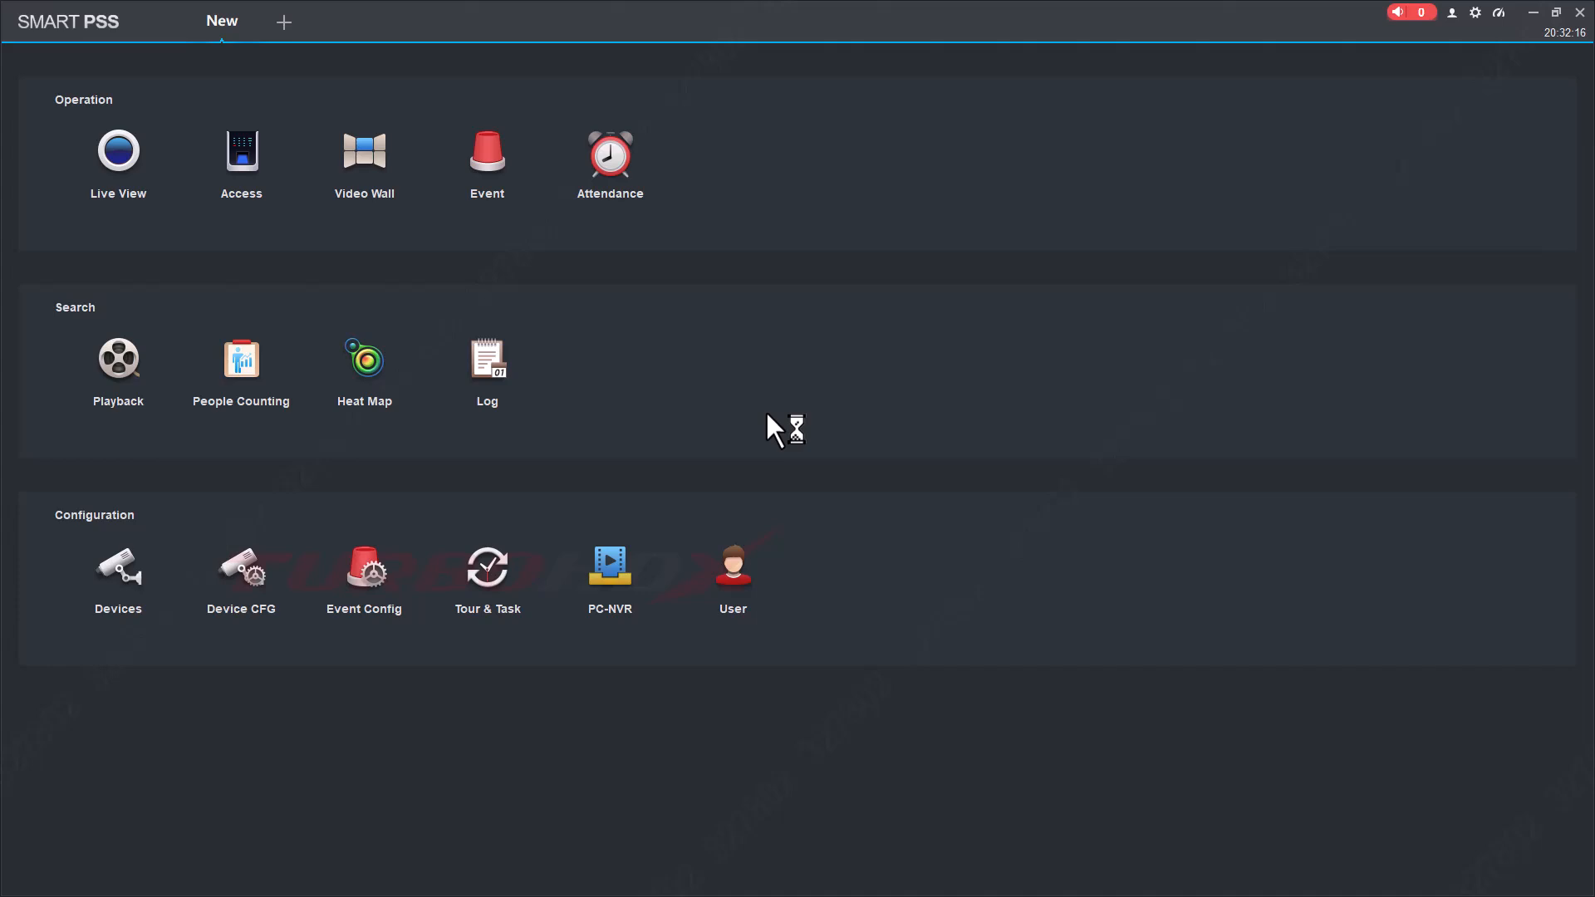
click(118, 150)
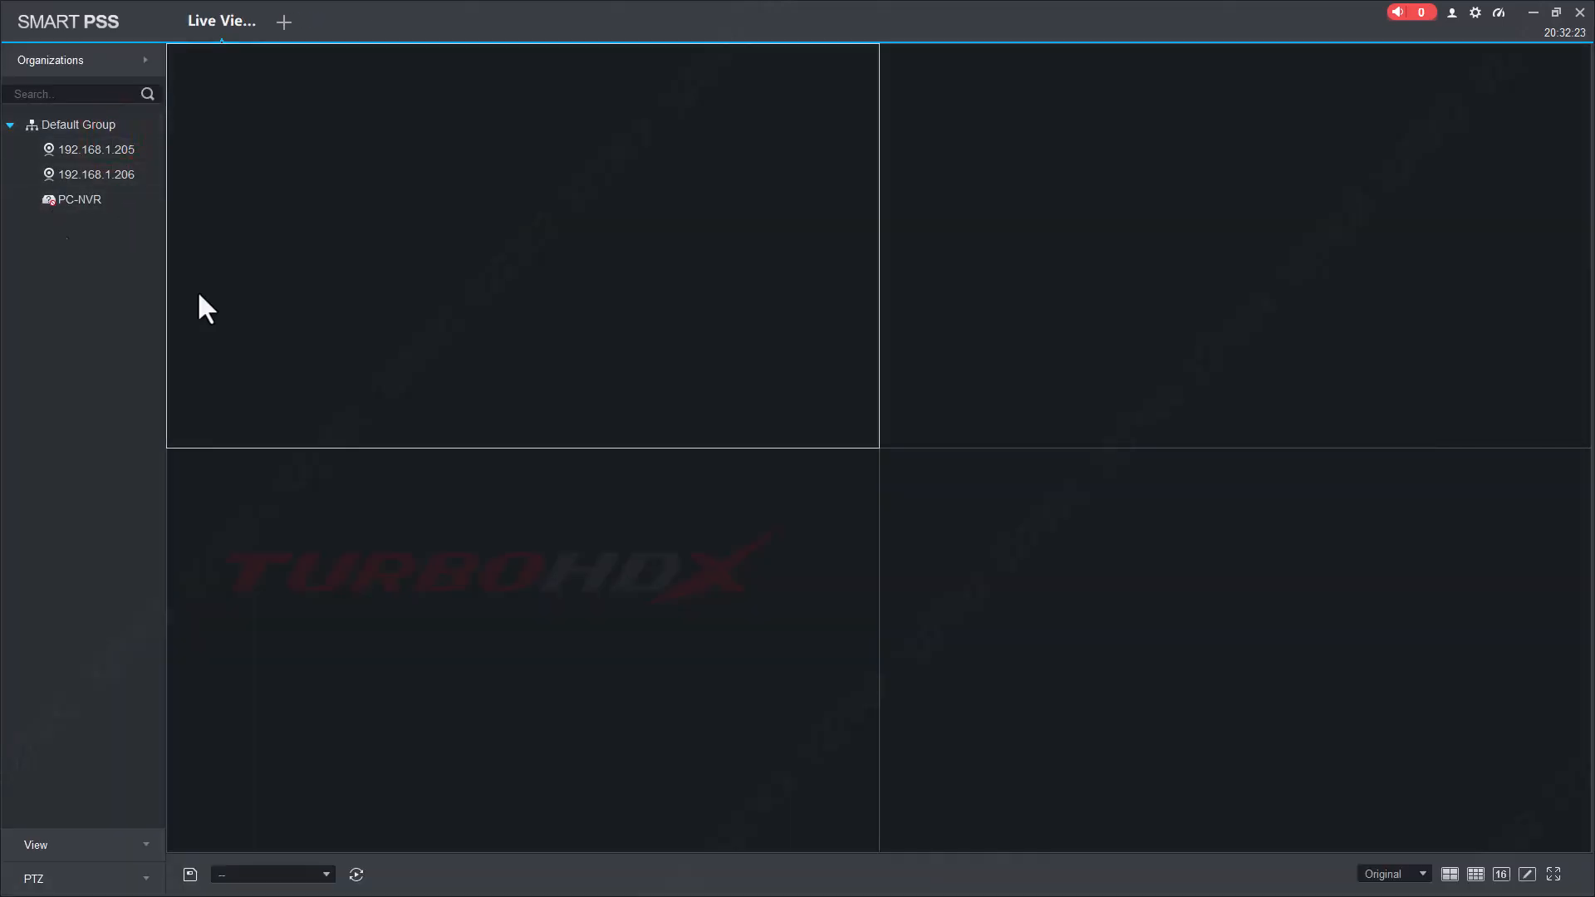
Maximize the SmartPSS window and expand PC-NVR to show CAM 1 and CAM 2.
double_click(841, 17)
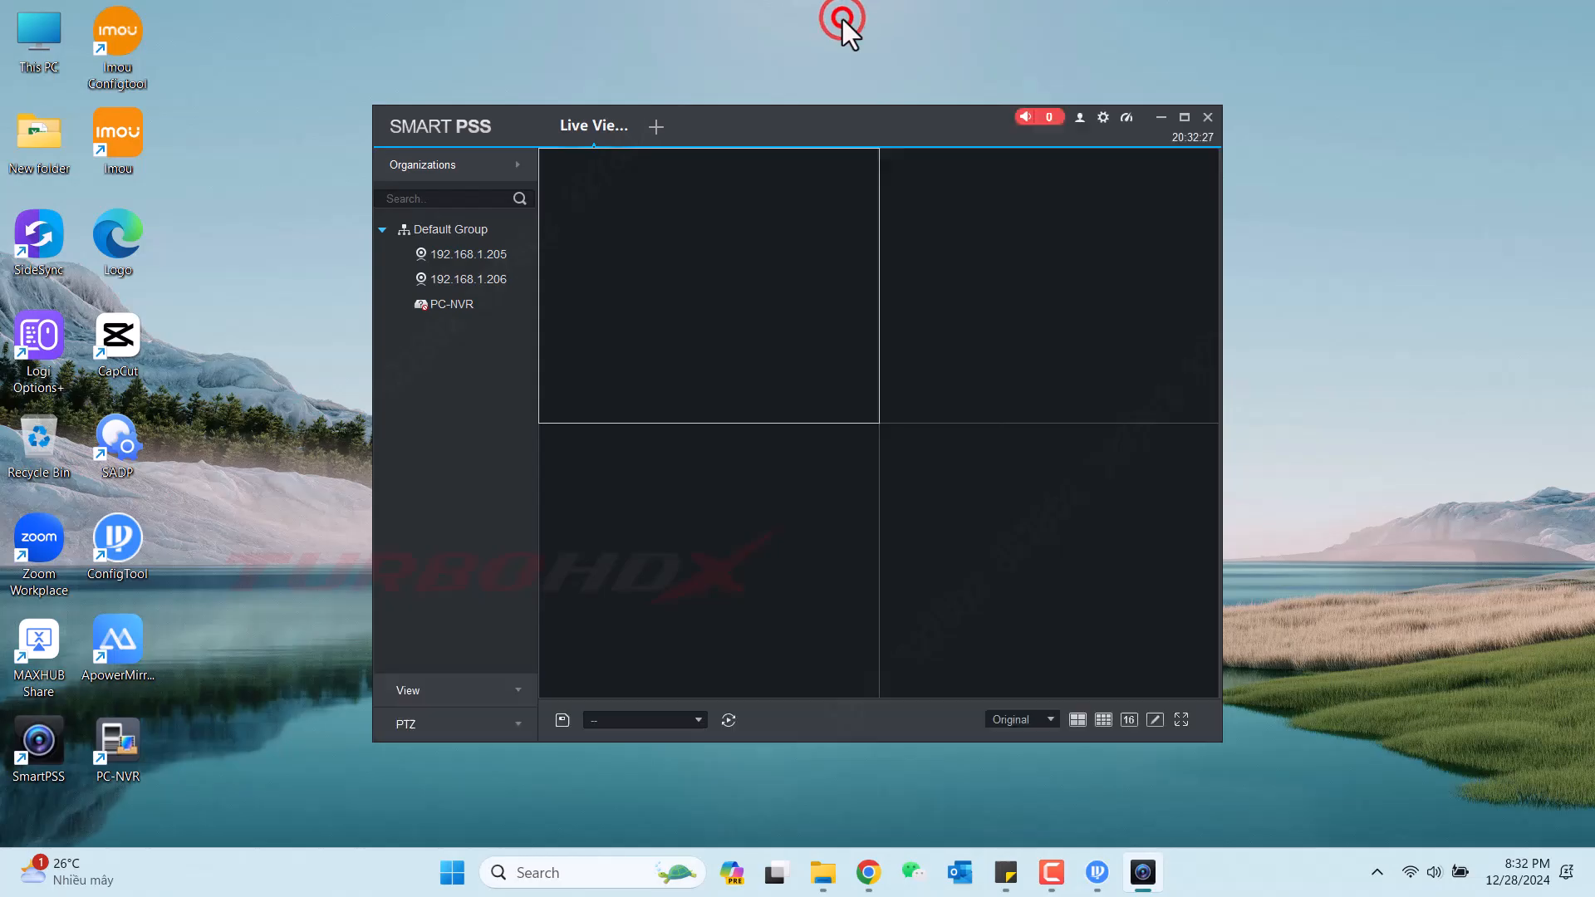
click(437, 301)
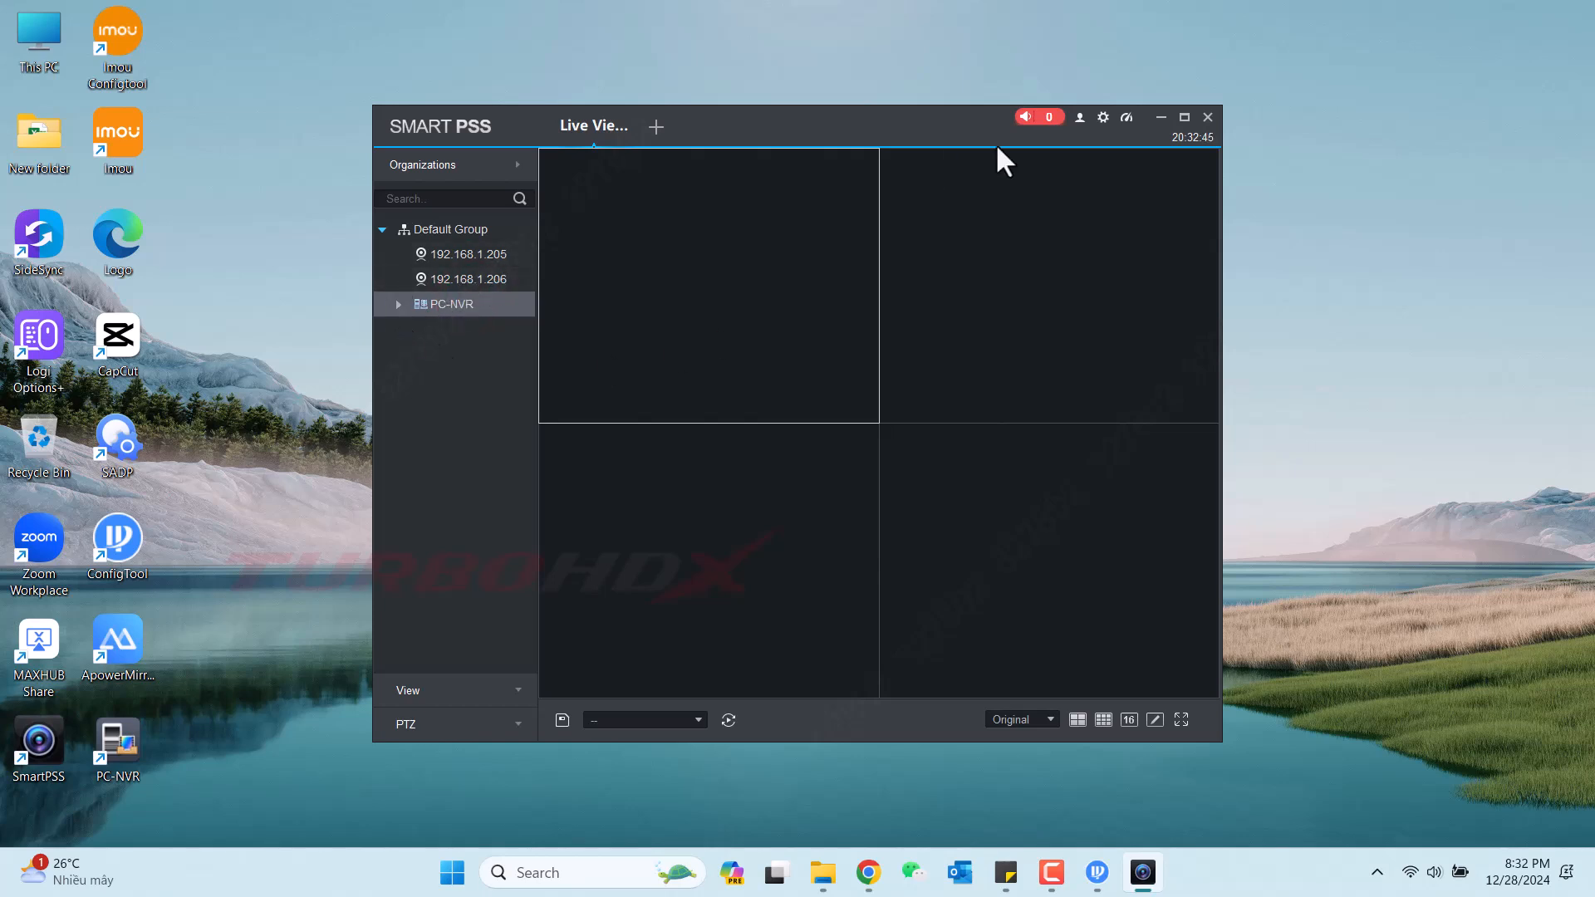
click(1183, 117)
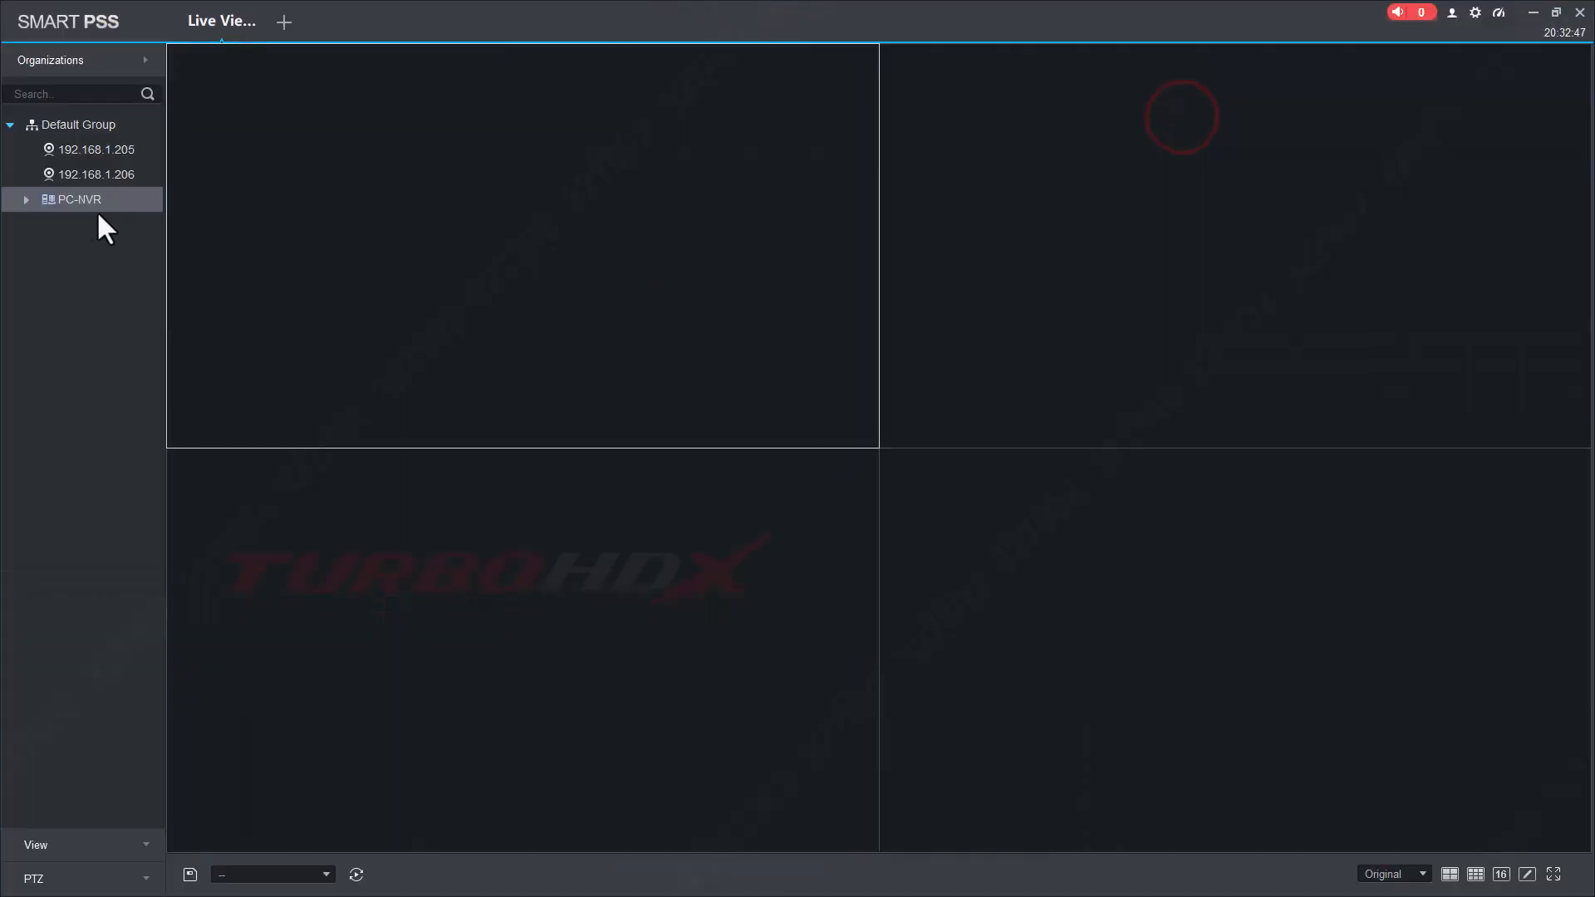
click(27, 199)
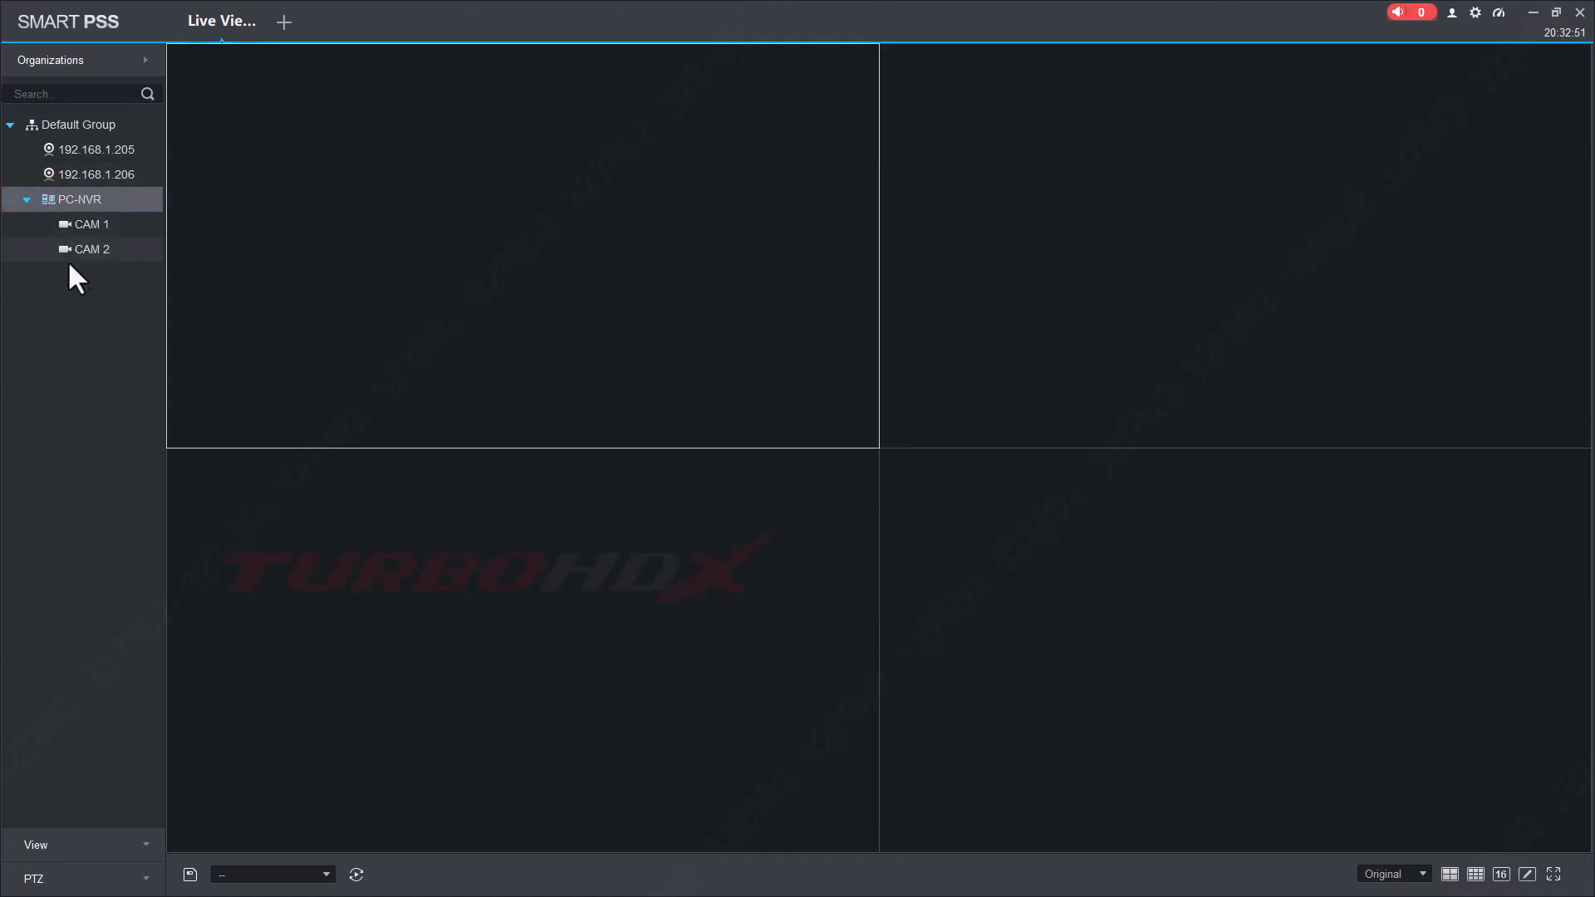
Start live video of 192.168.1.205, 192.168.1.206, CAM 1 and CAM 2 in the four panes.
click(351, 162)
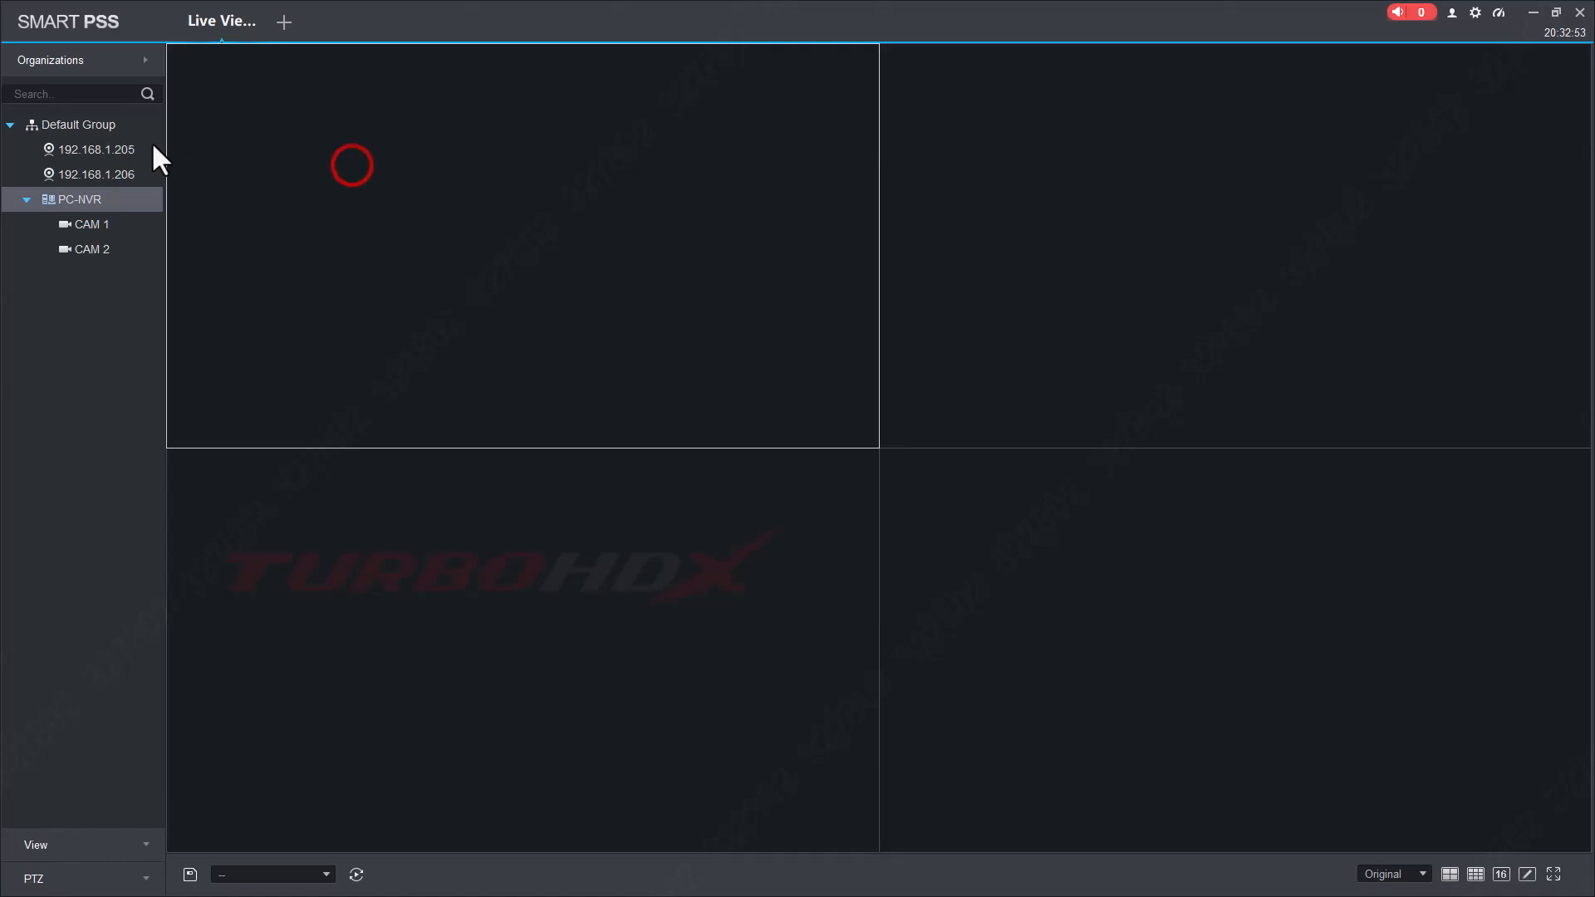
click(115, 148)
double_click(115, 148)
click(1024, 226)
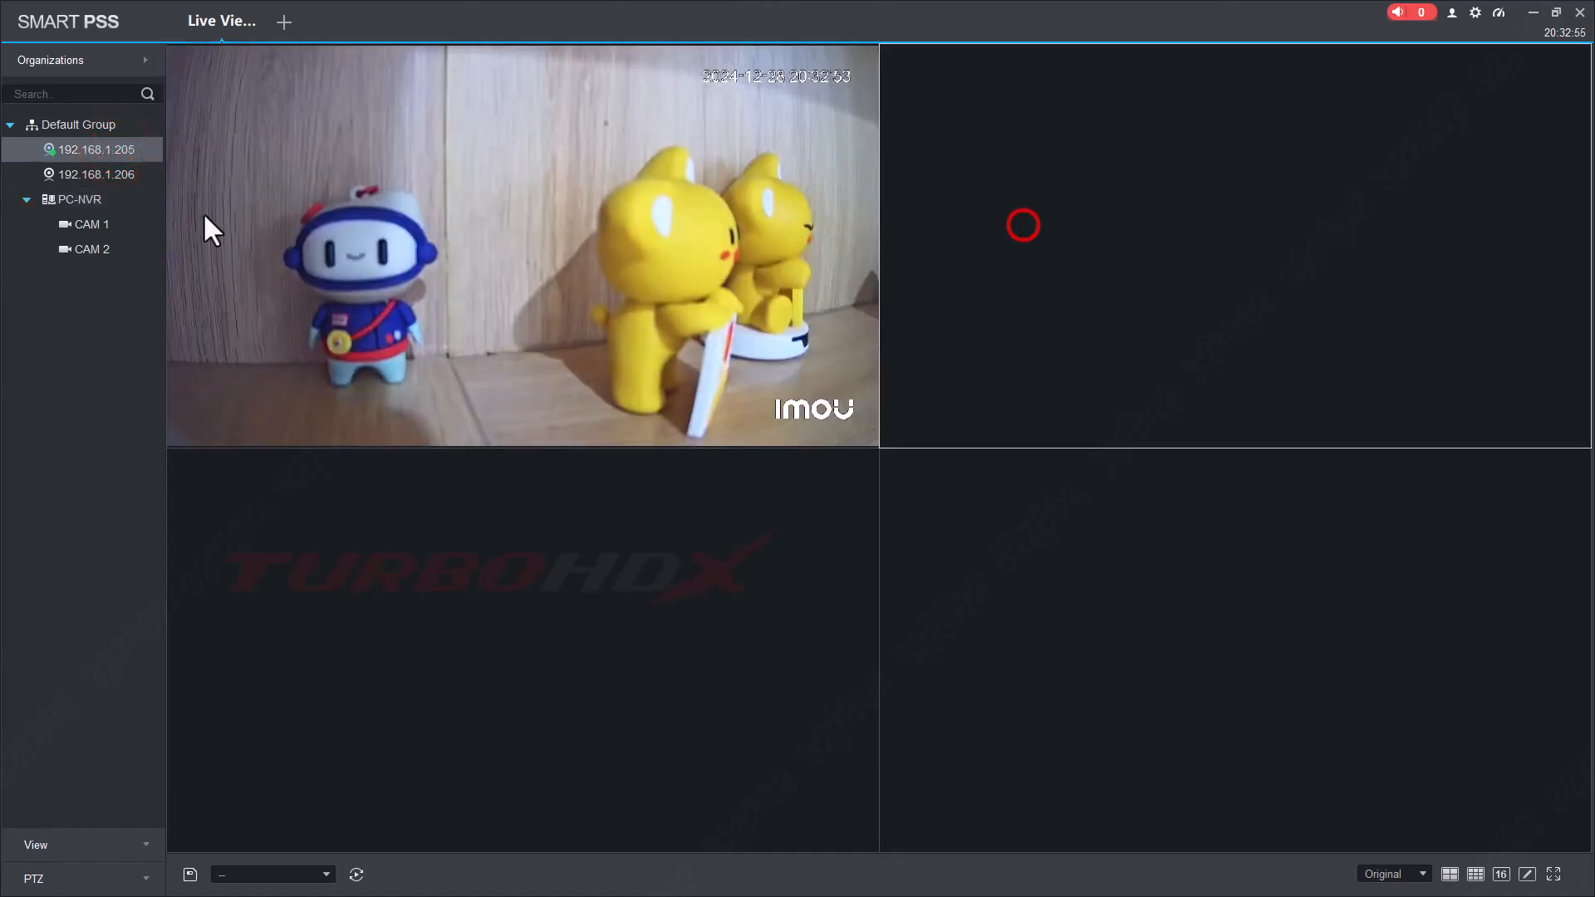
click(116, 176)
double_click(117, 180)
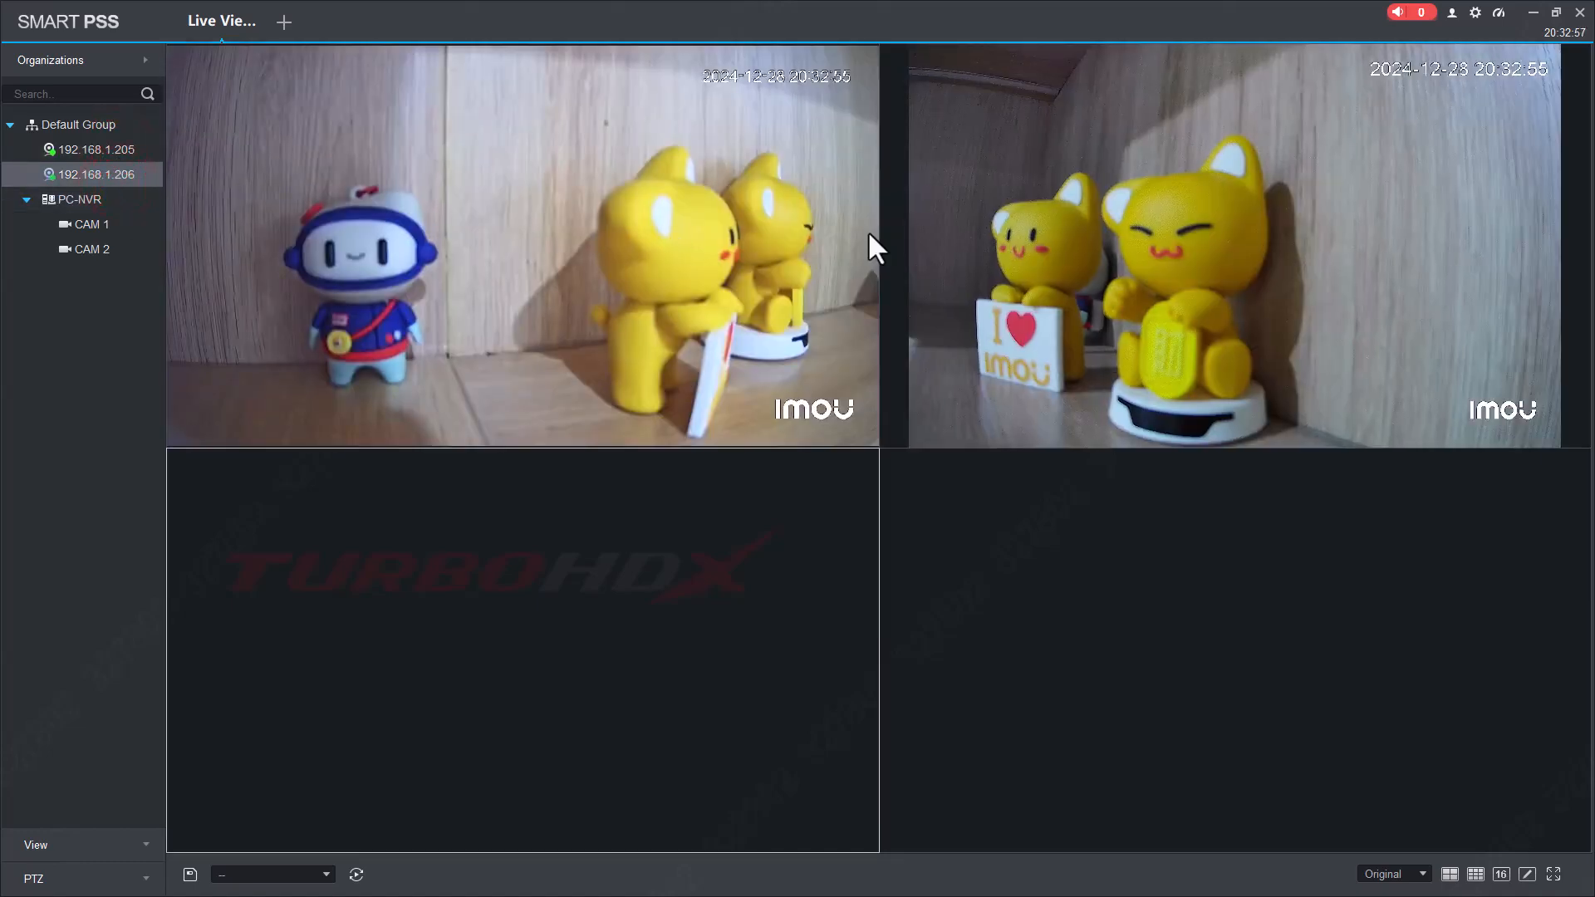
click(745, 294)
click(636, 540)
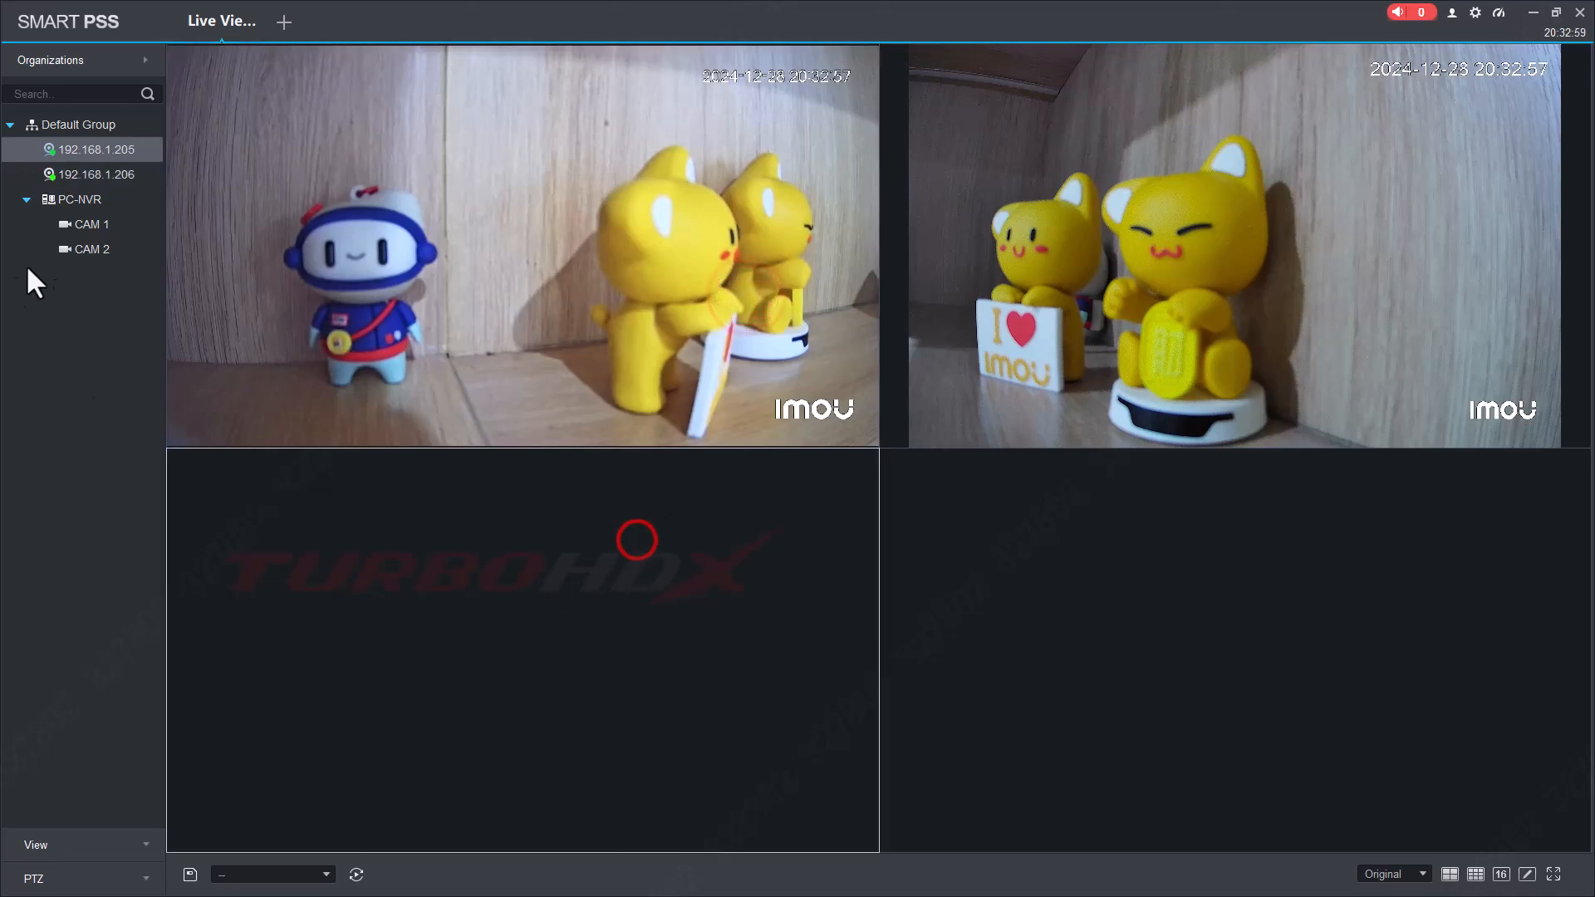
double_click(87, 223)
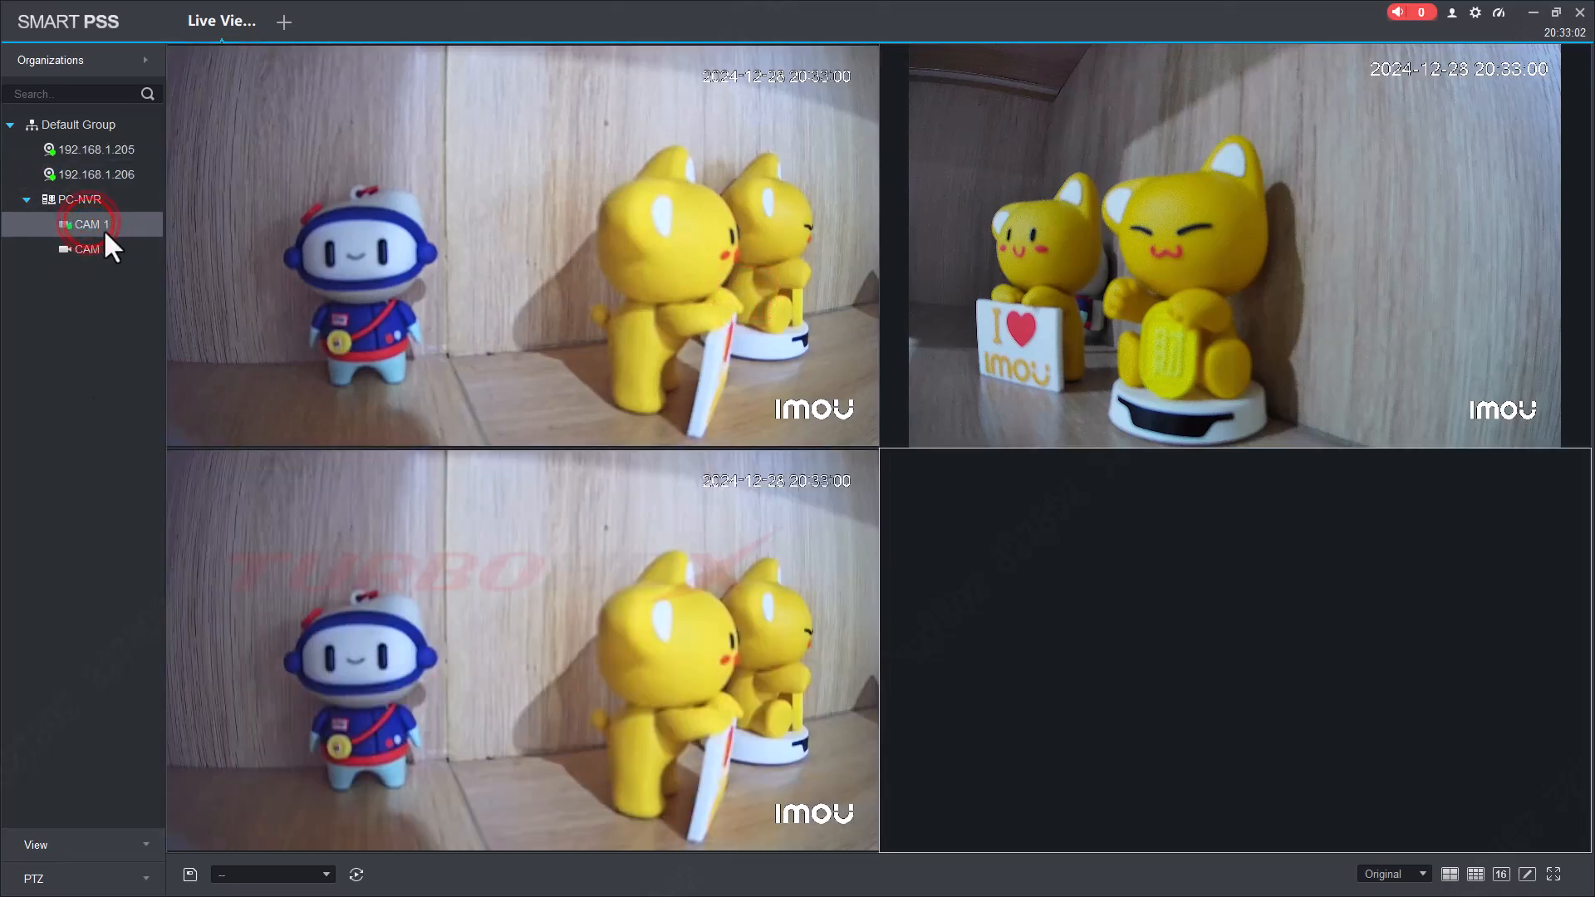
click(1122, 574)
double_click(98, 248)
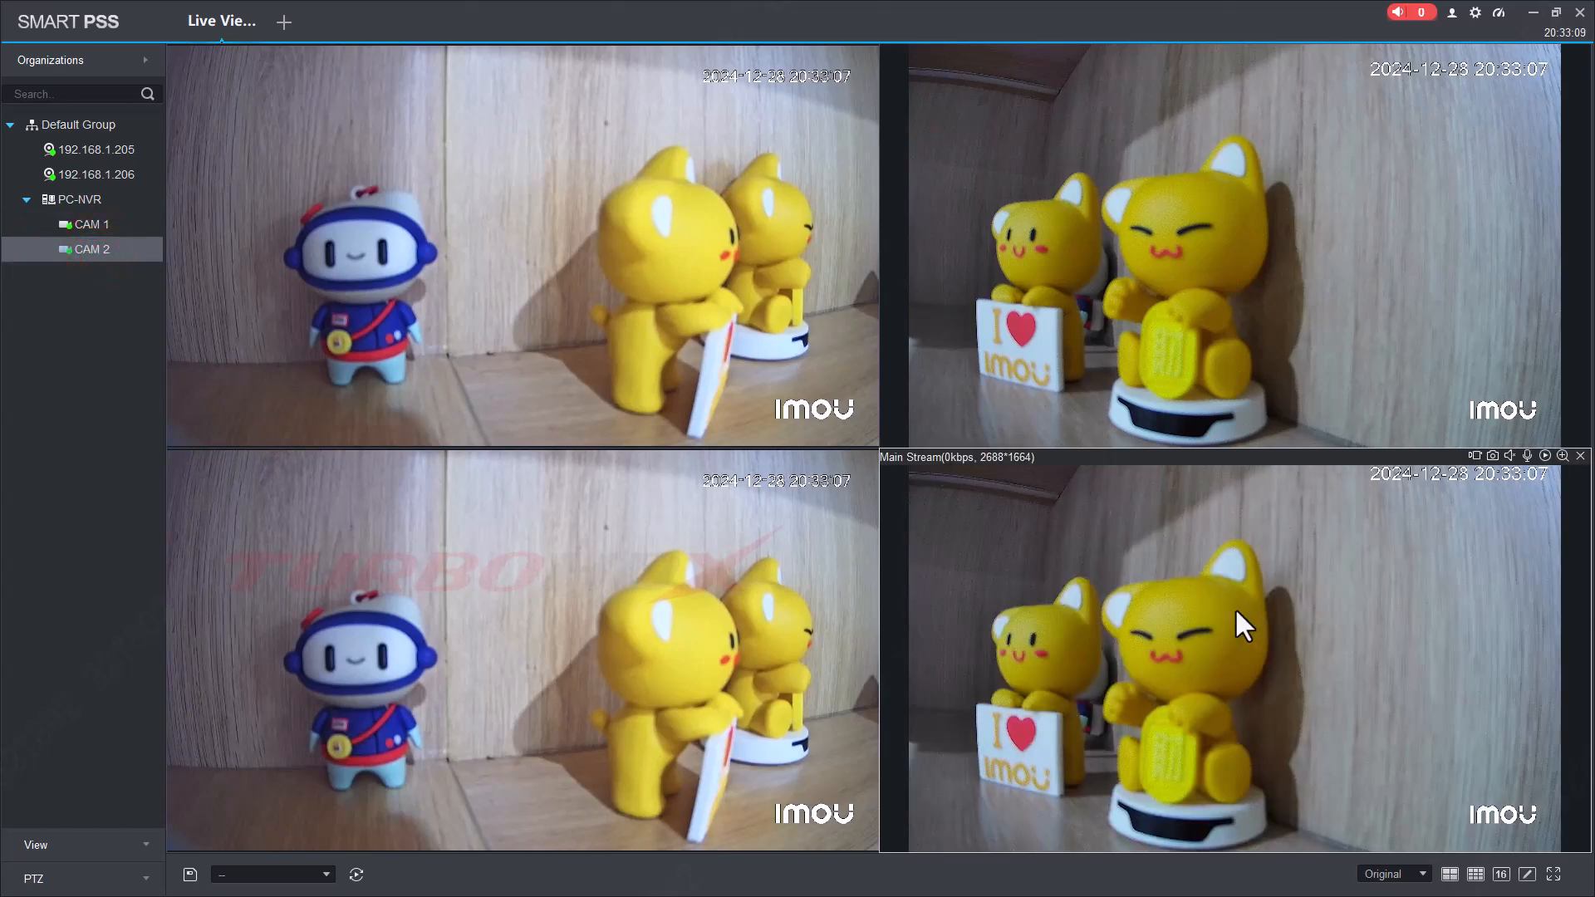
Close all four live feeds and open a new module tab.
click(851, 121)
click(869, 55)
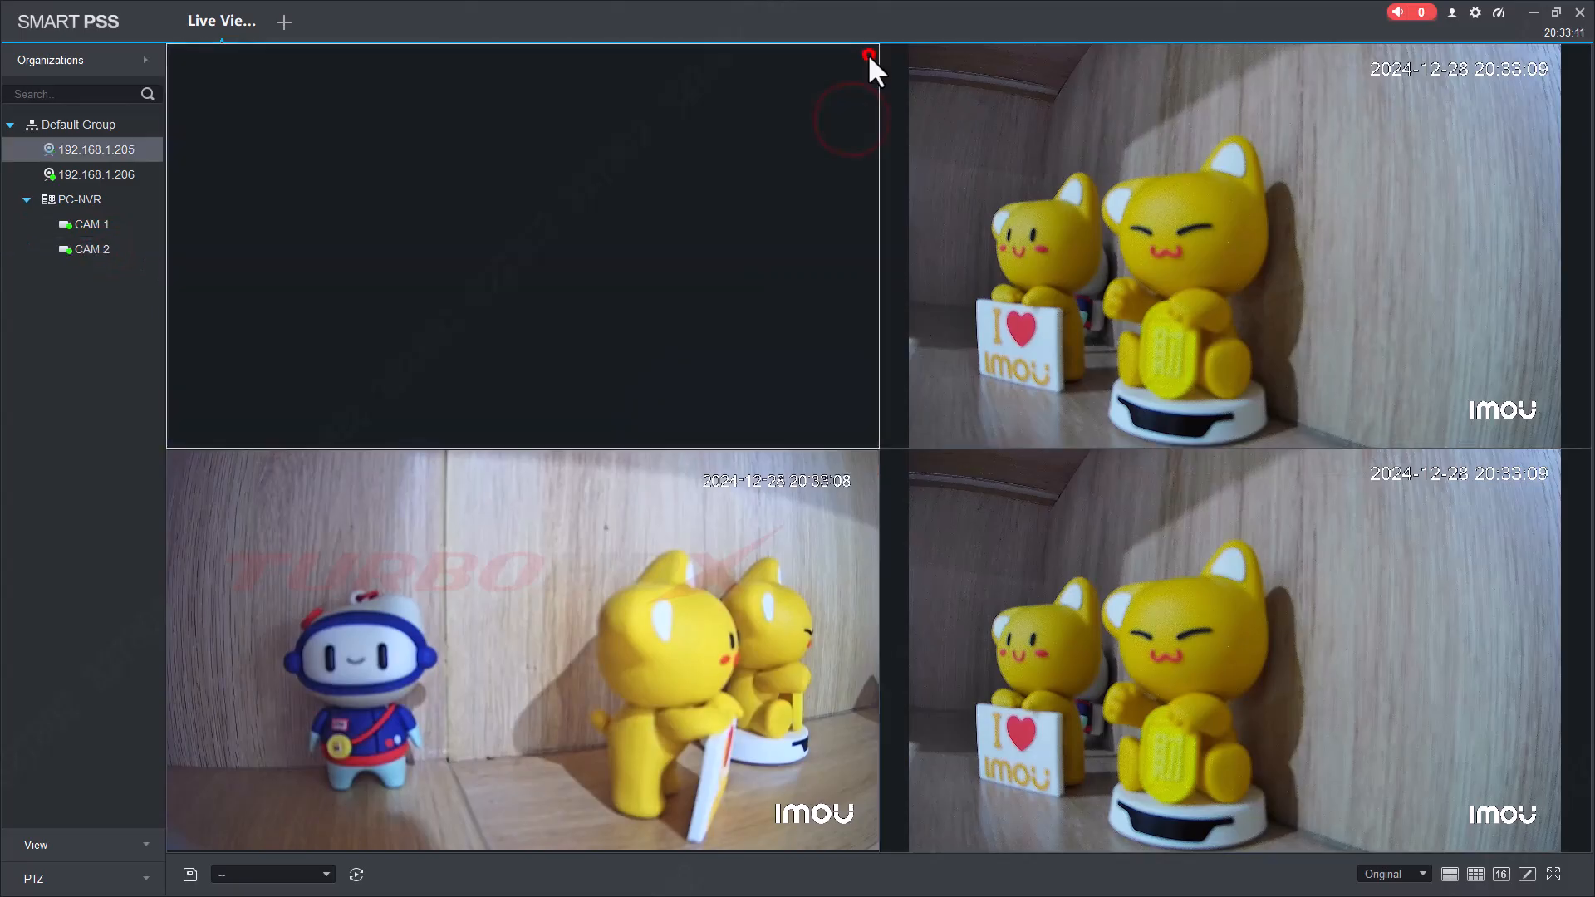
mouse_move(1457, 101)
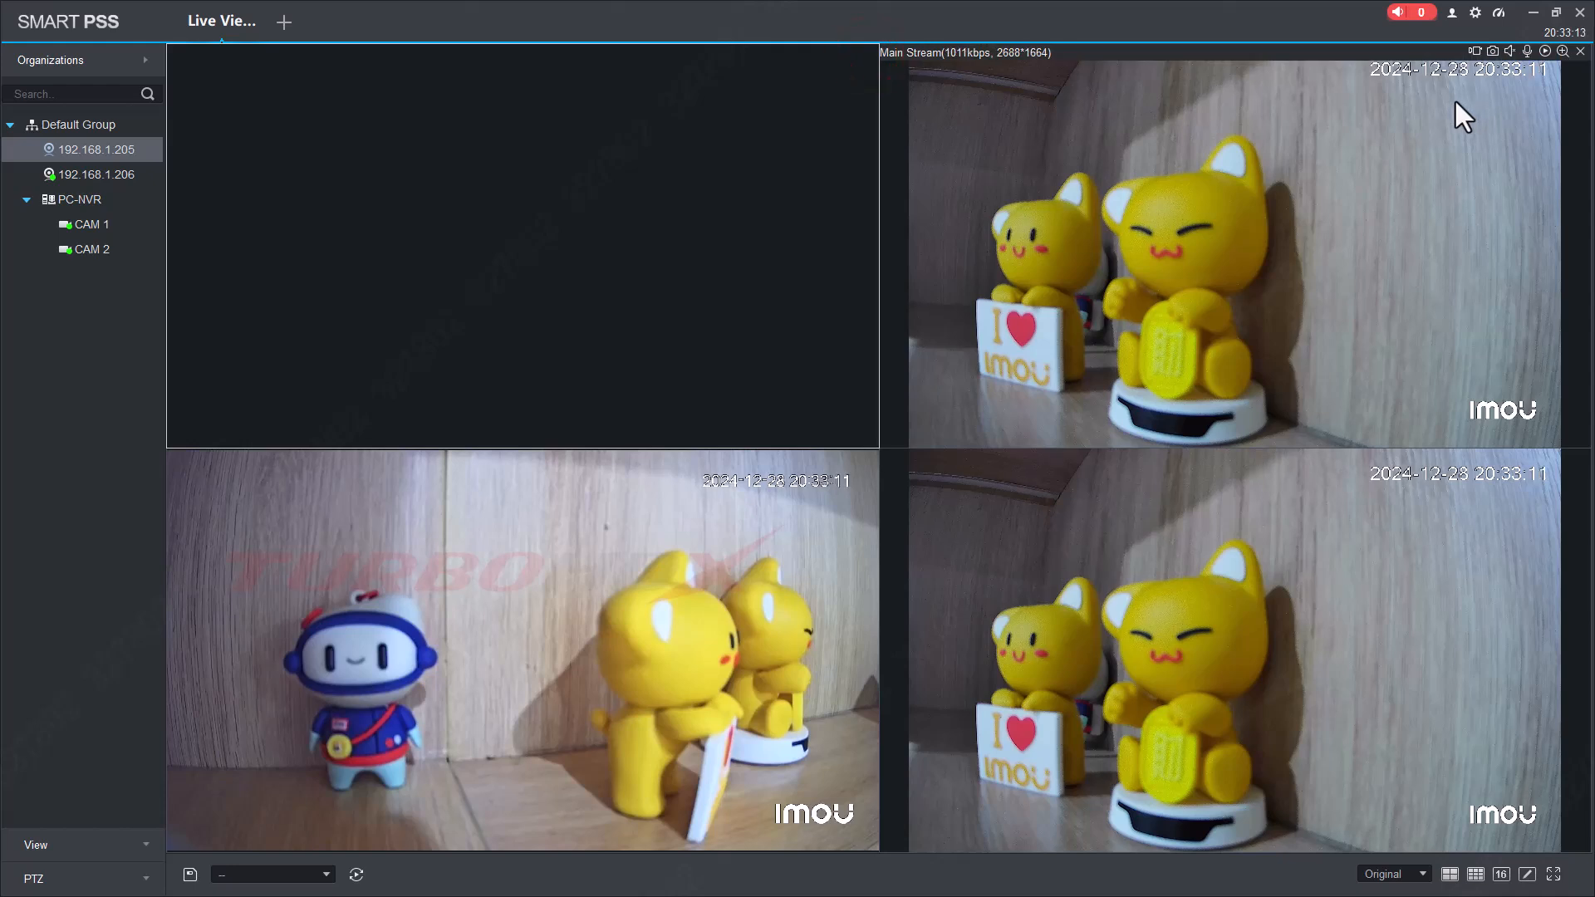
click(1581, 52)
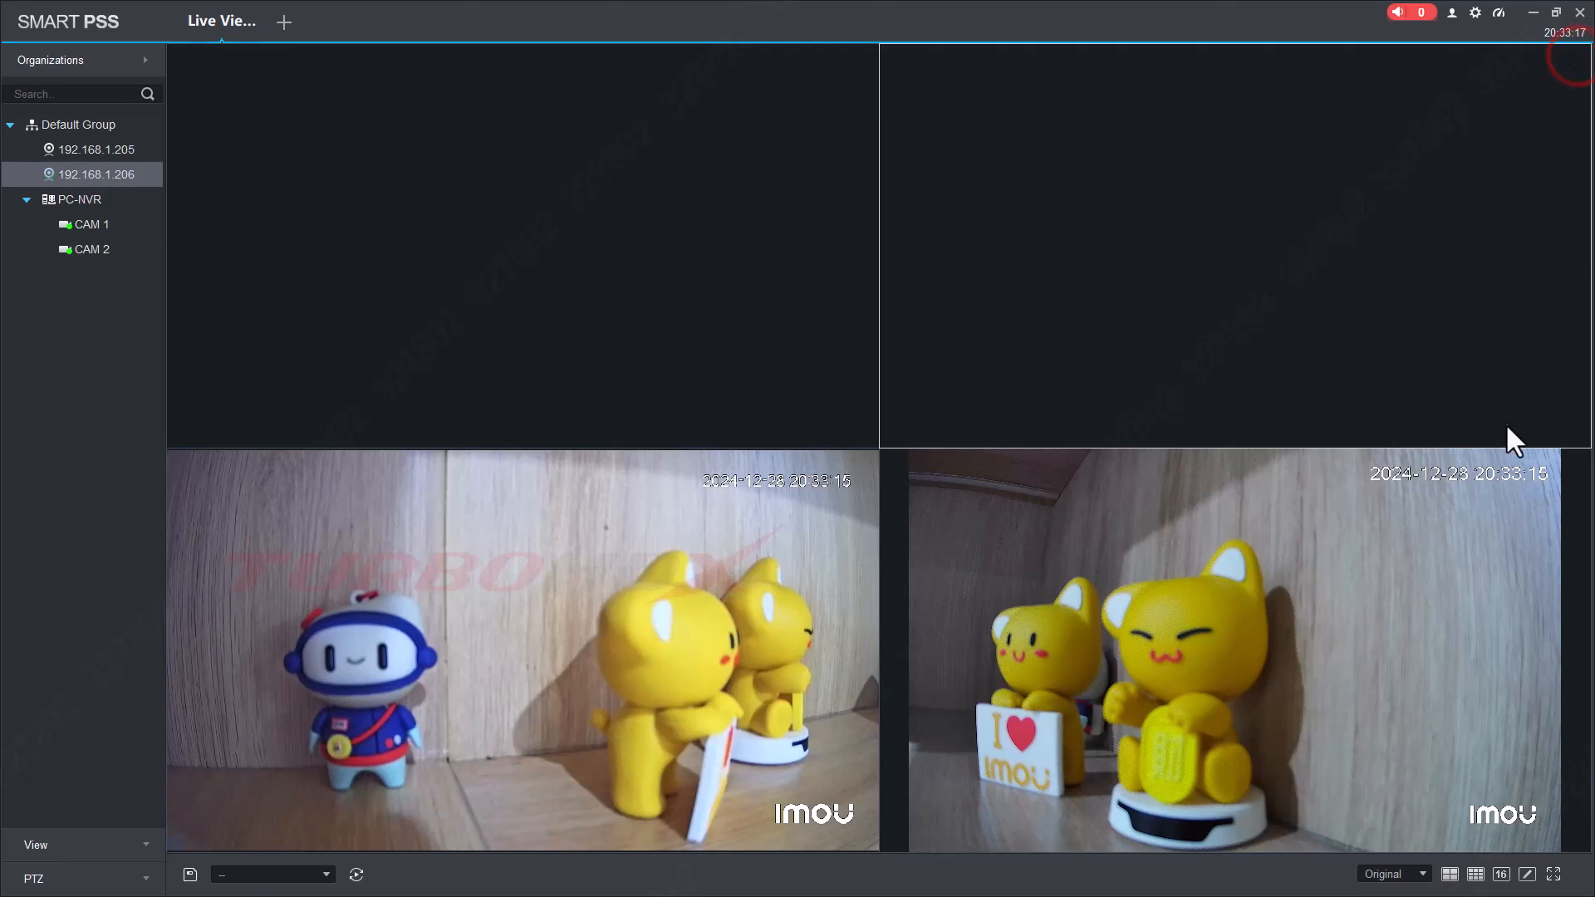
click(1524, 509)
click(1580, 458)
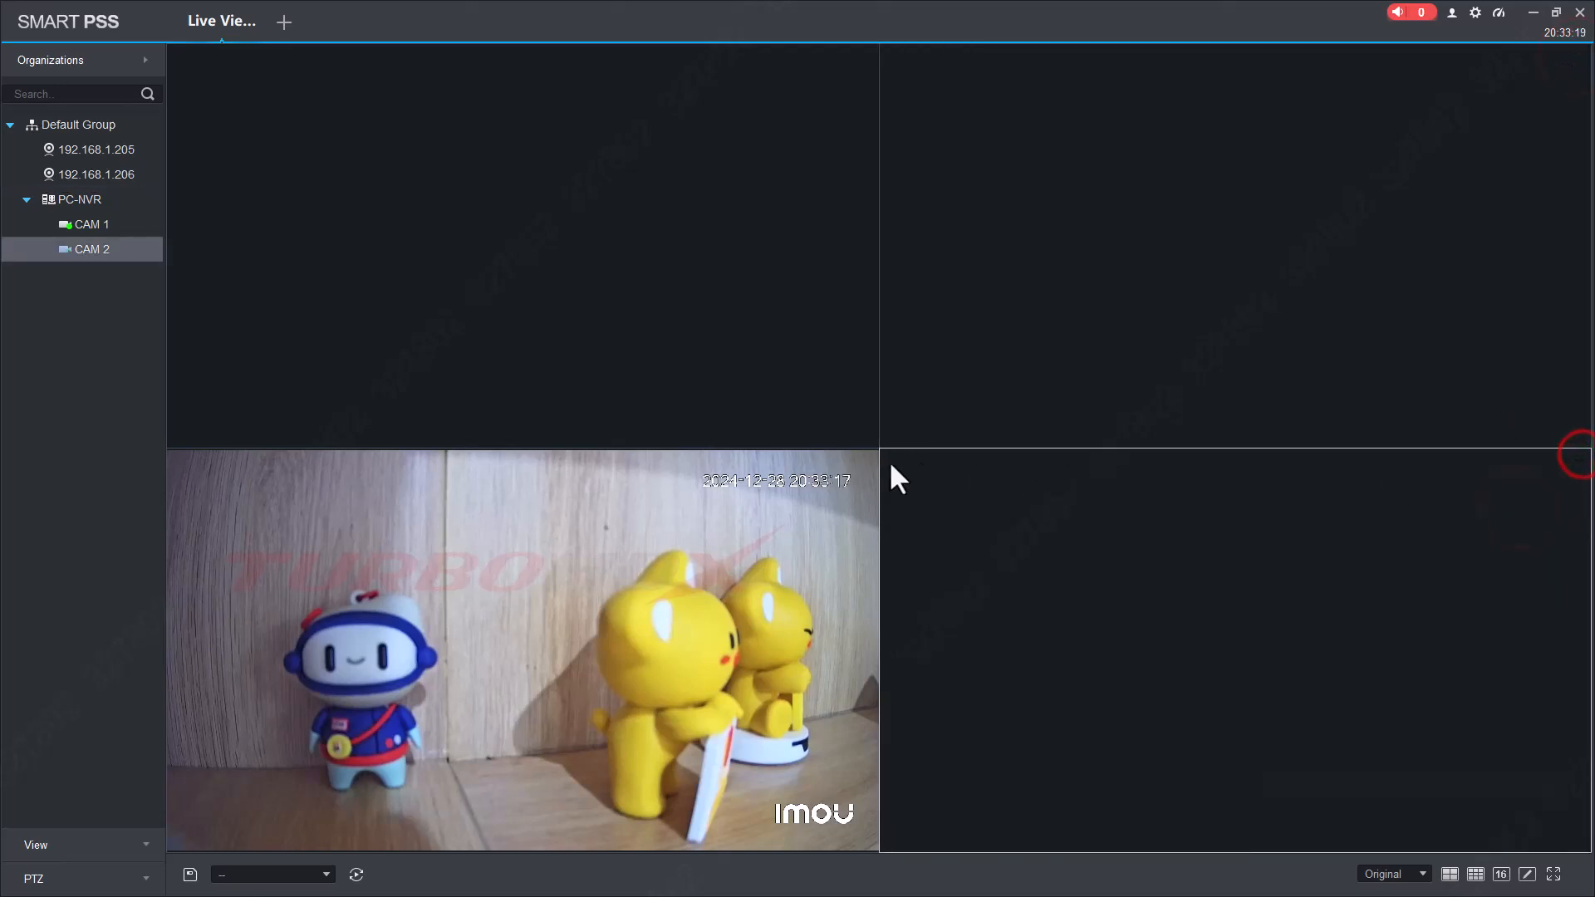
click(833, 470)
click(867, 458)
click(738, 233)
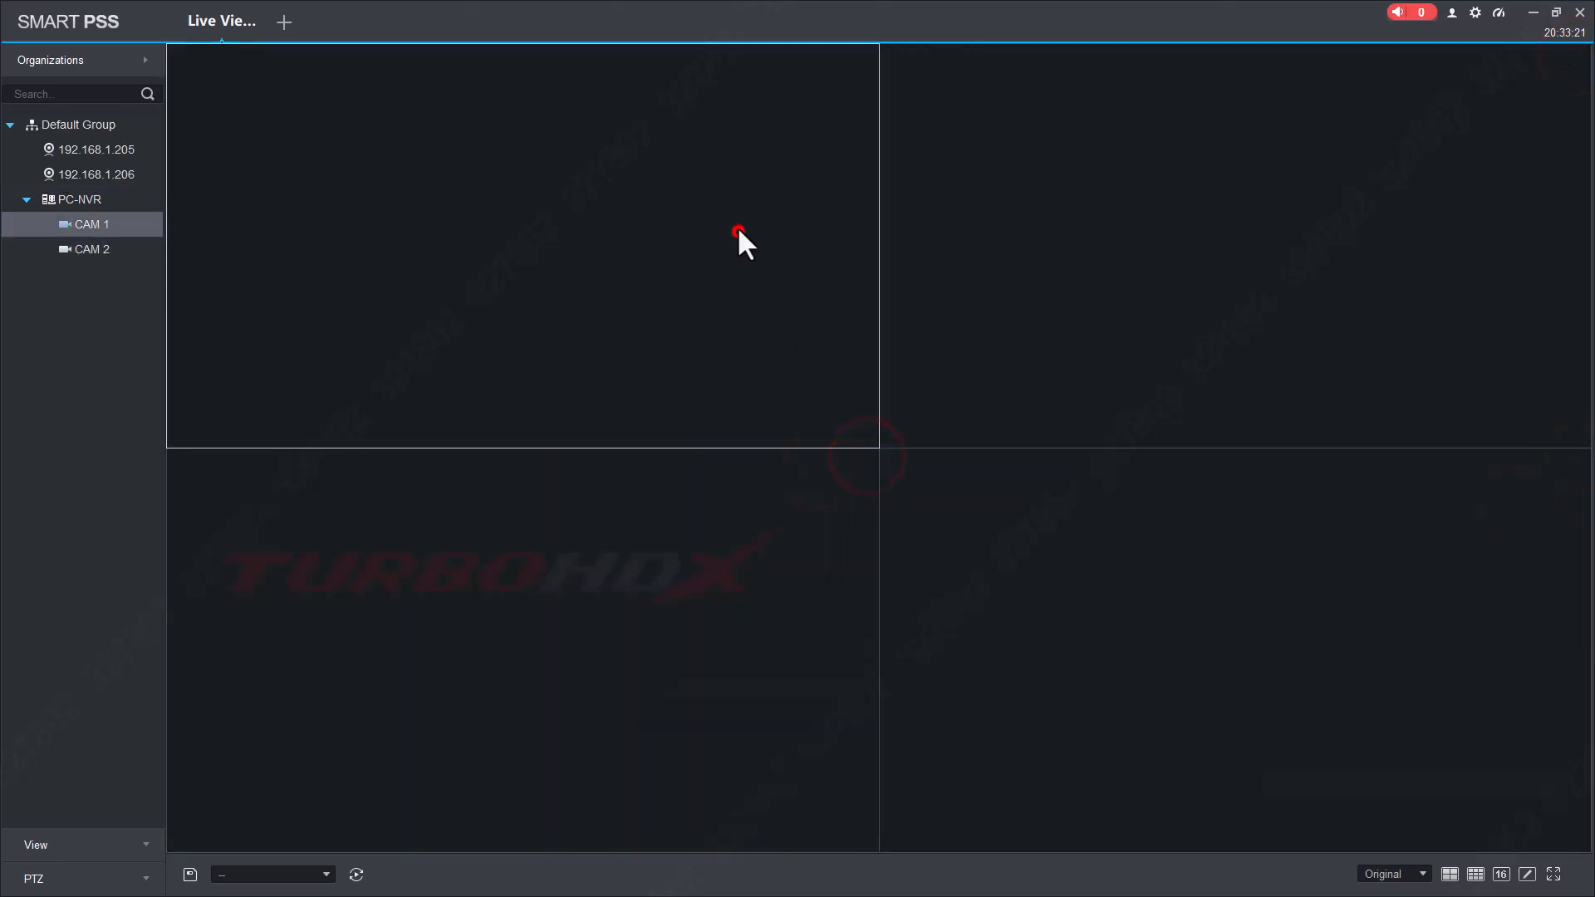
click(49, 201)
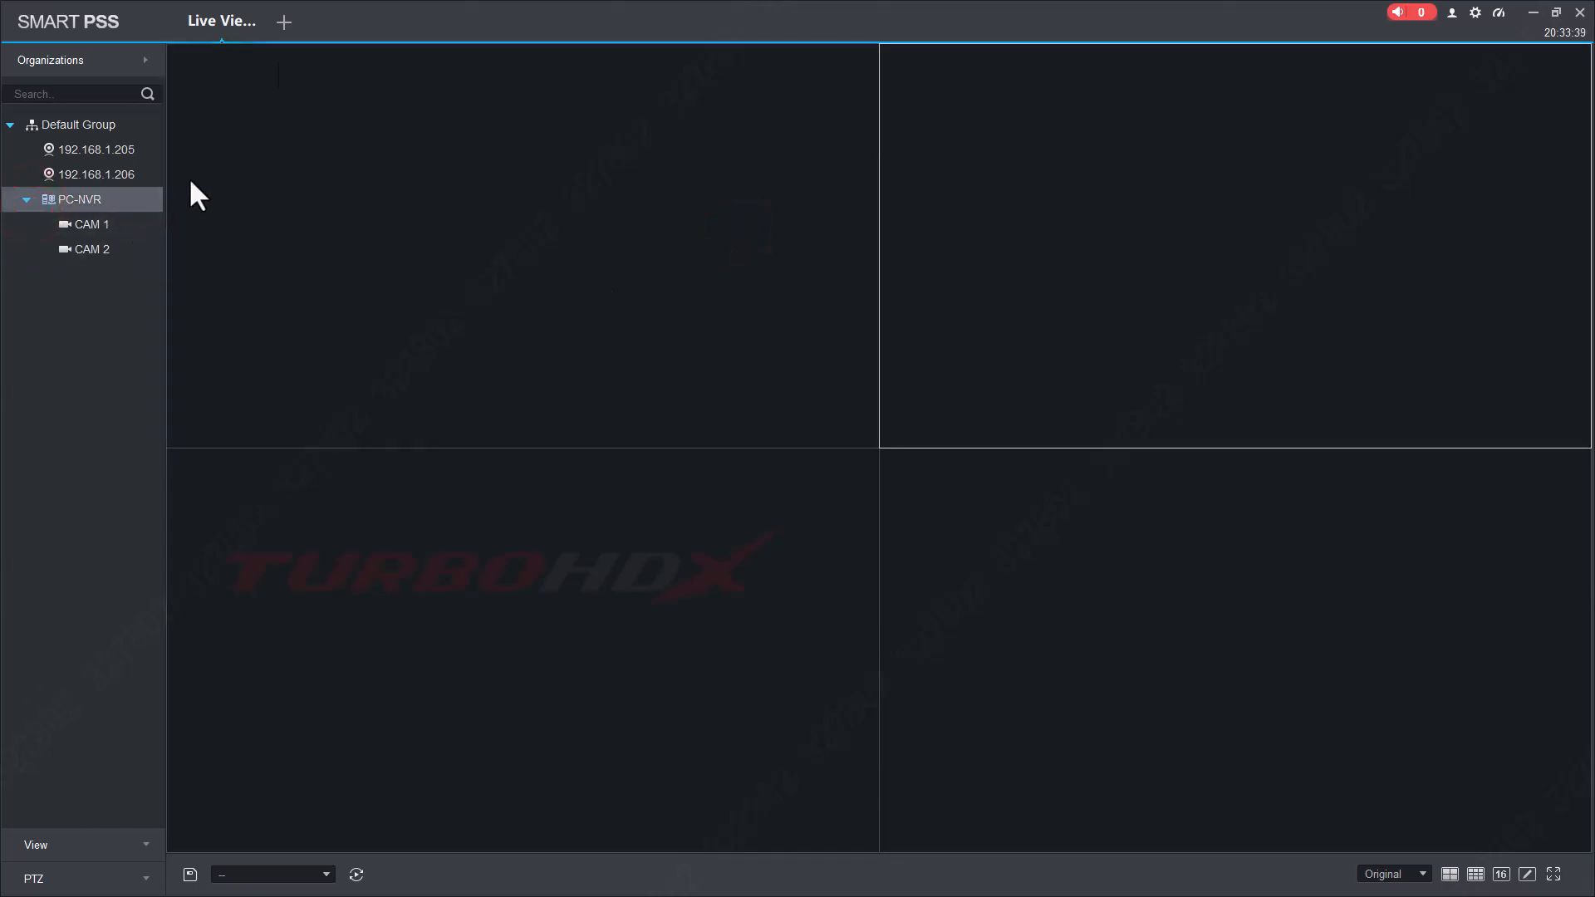
click(285, 22)
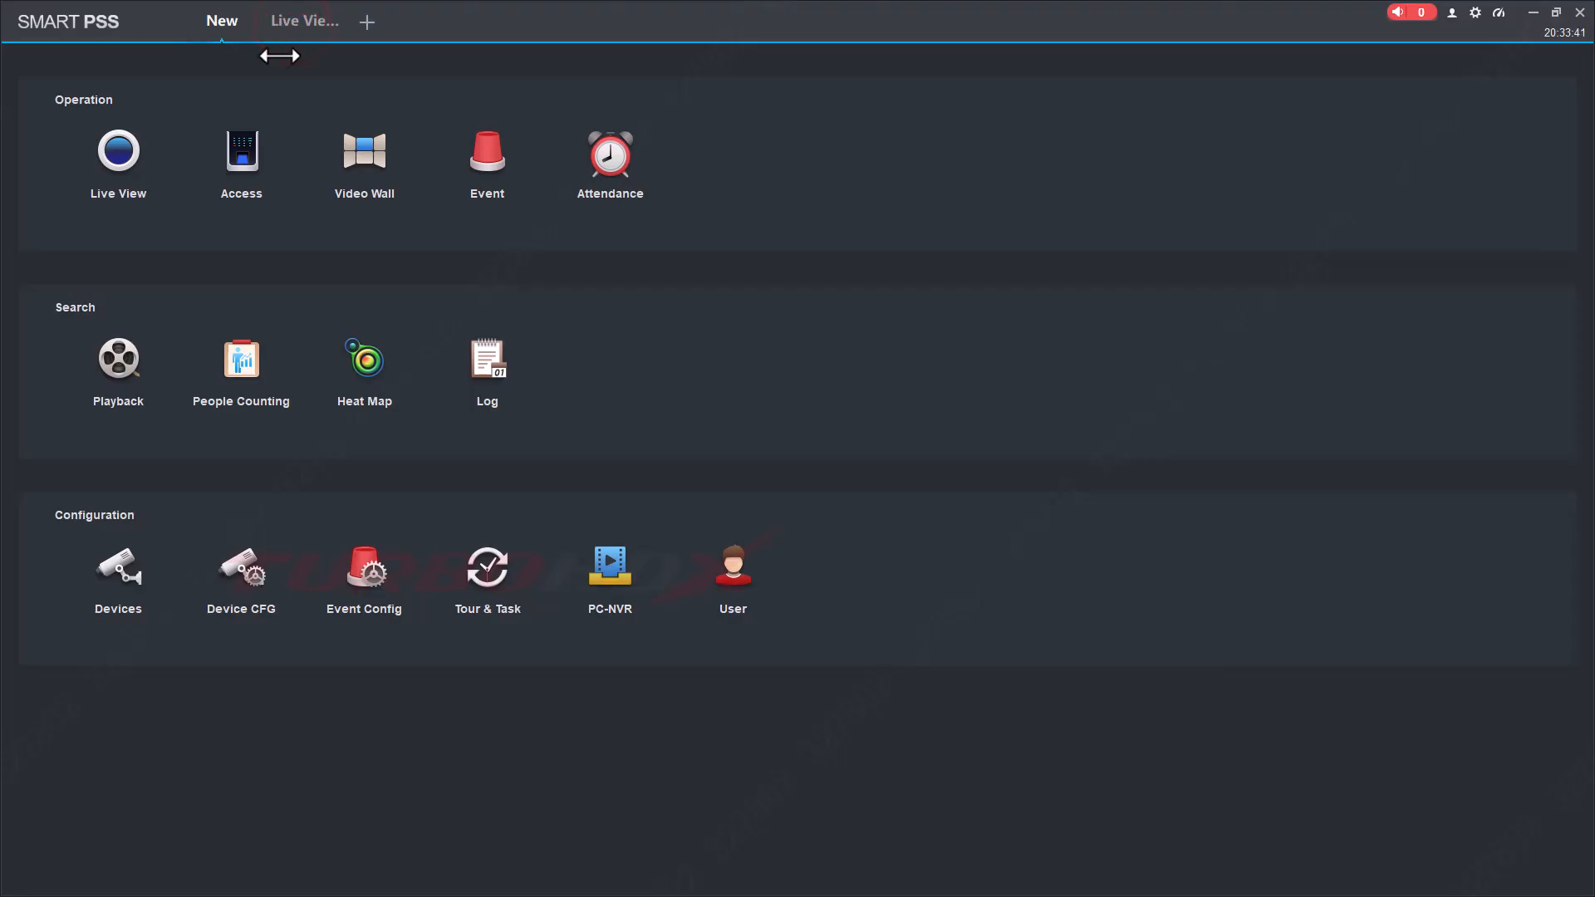
In Playback, include PC-NVR's CAM 1 and CAM 2 and search the day's recordings.
click(102, 368)
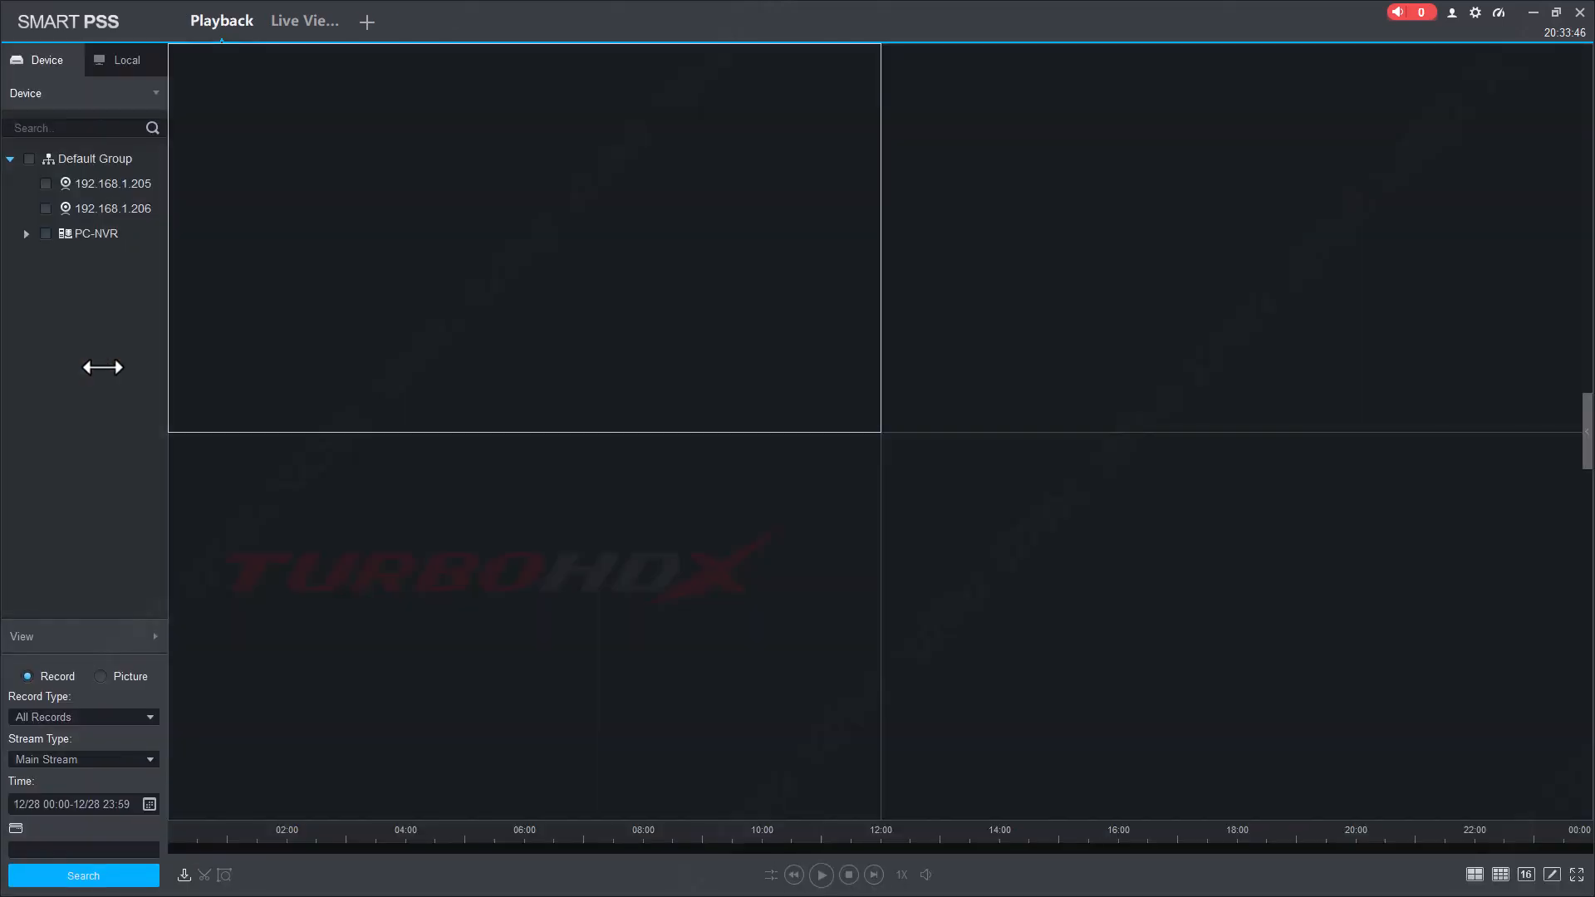
click(26, 234)
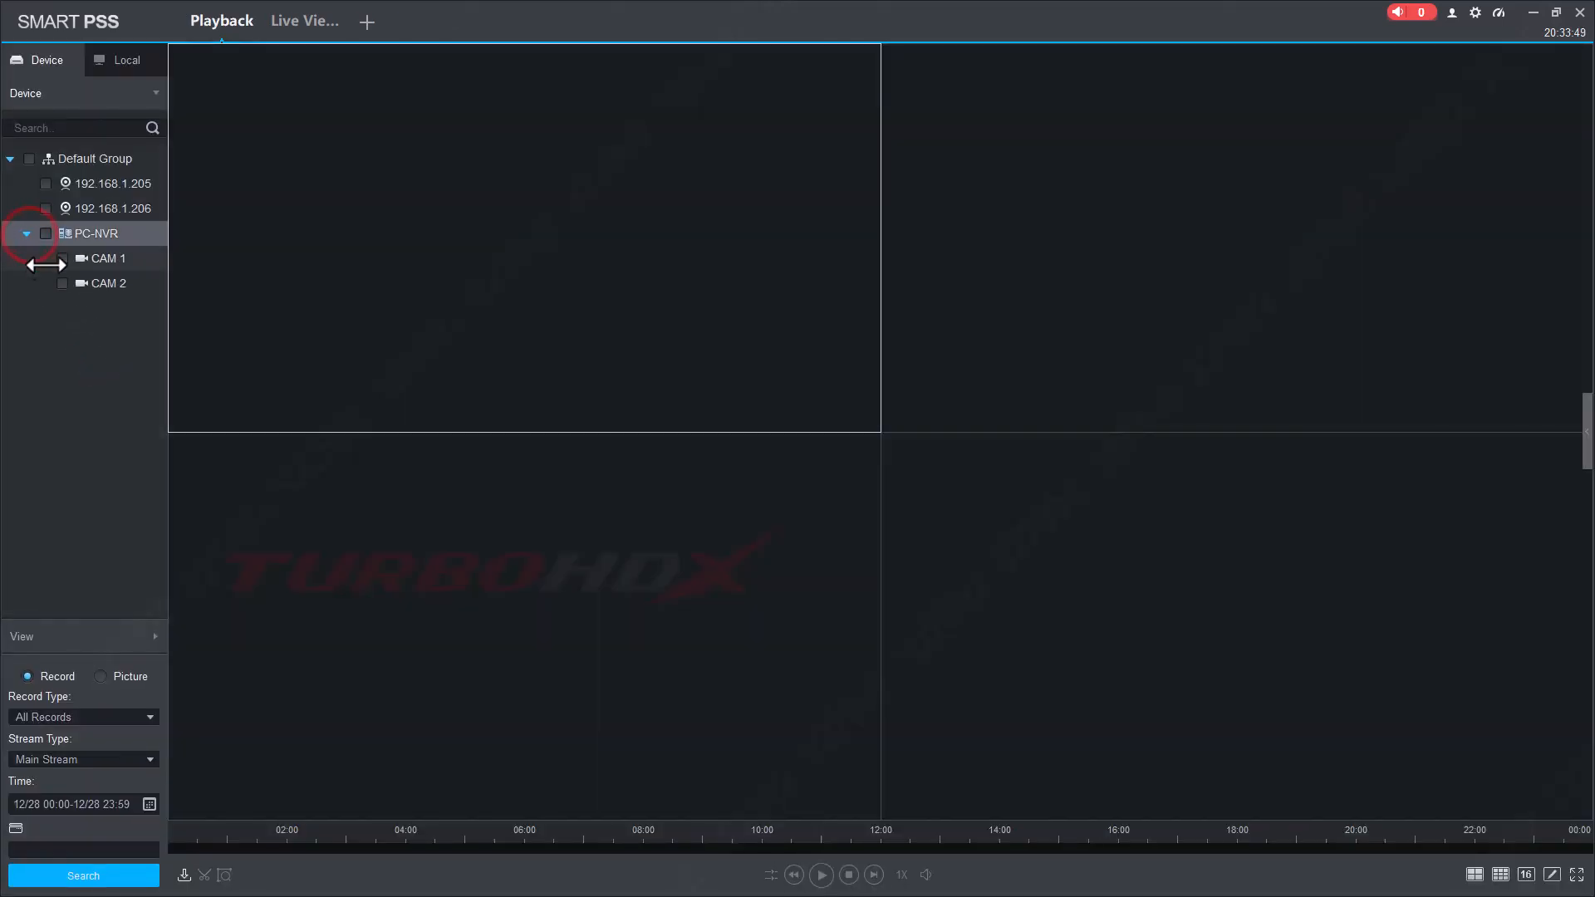
click(46, 234)
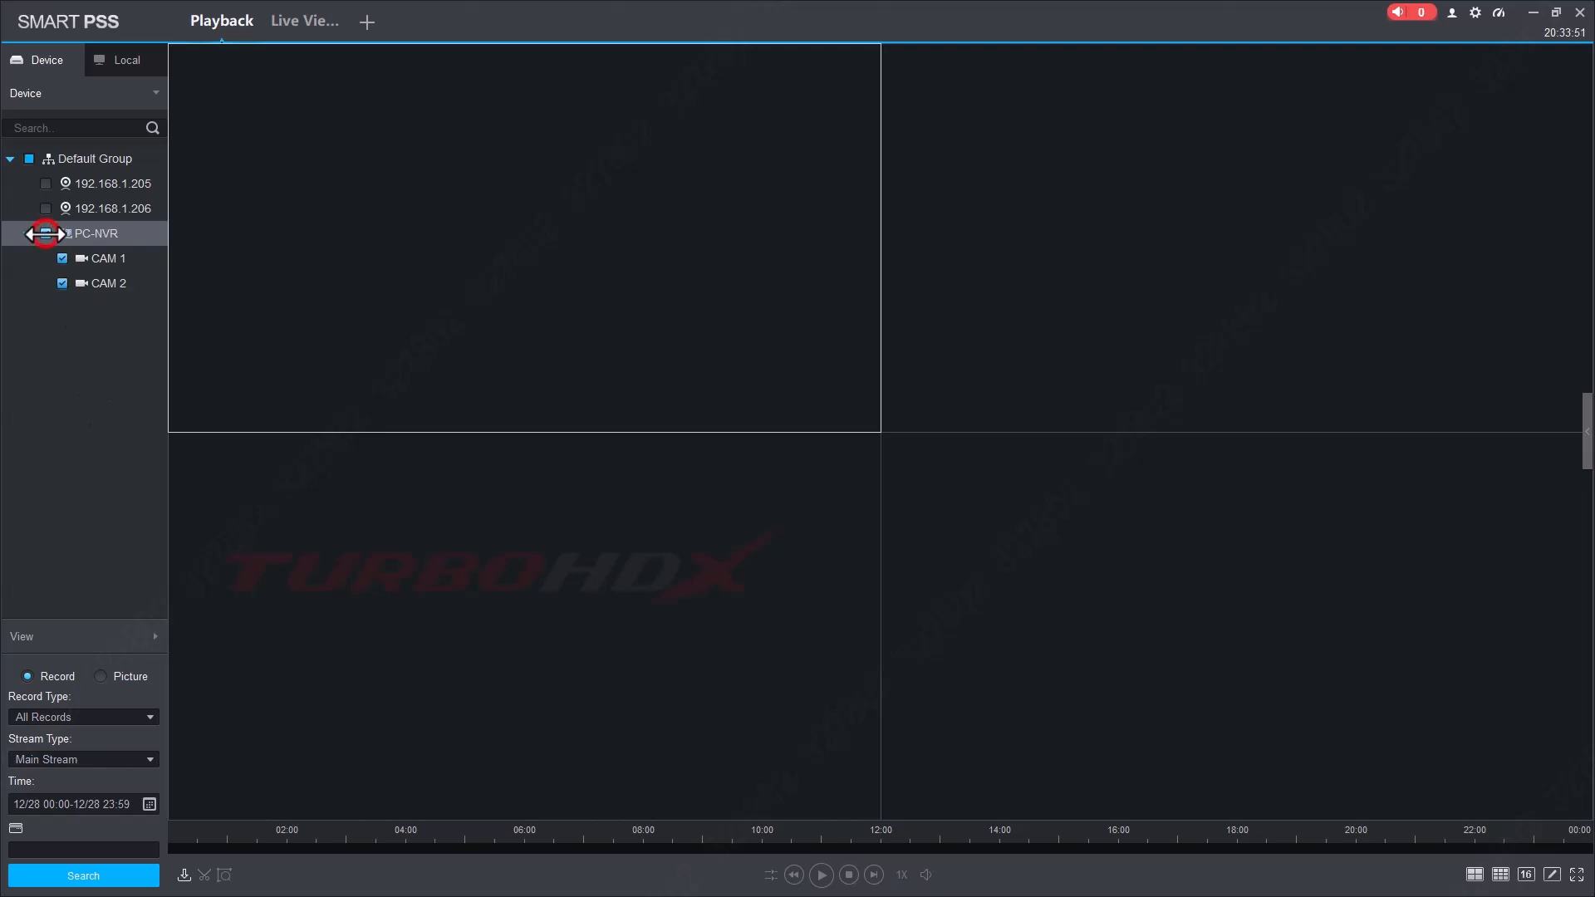
click(82, 877)
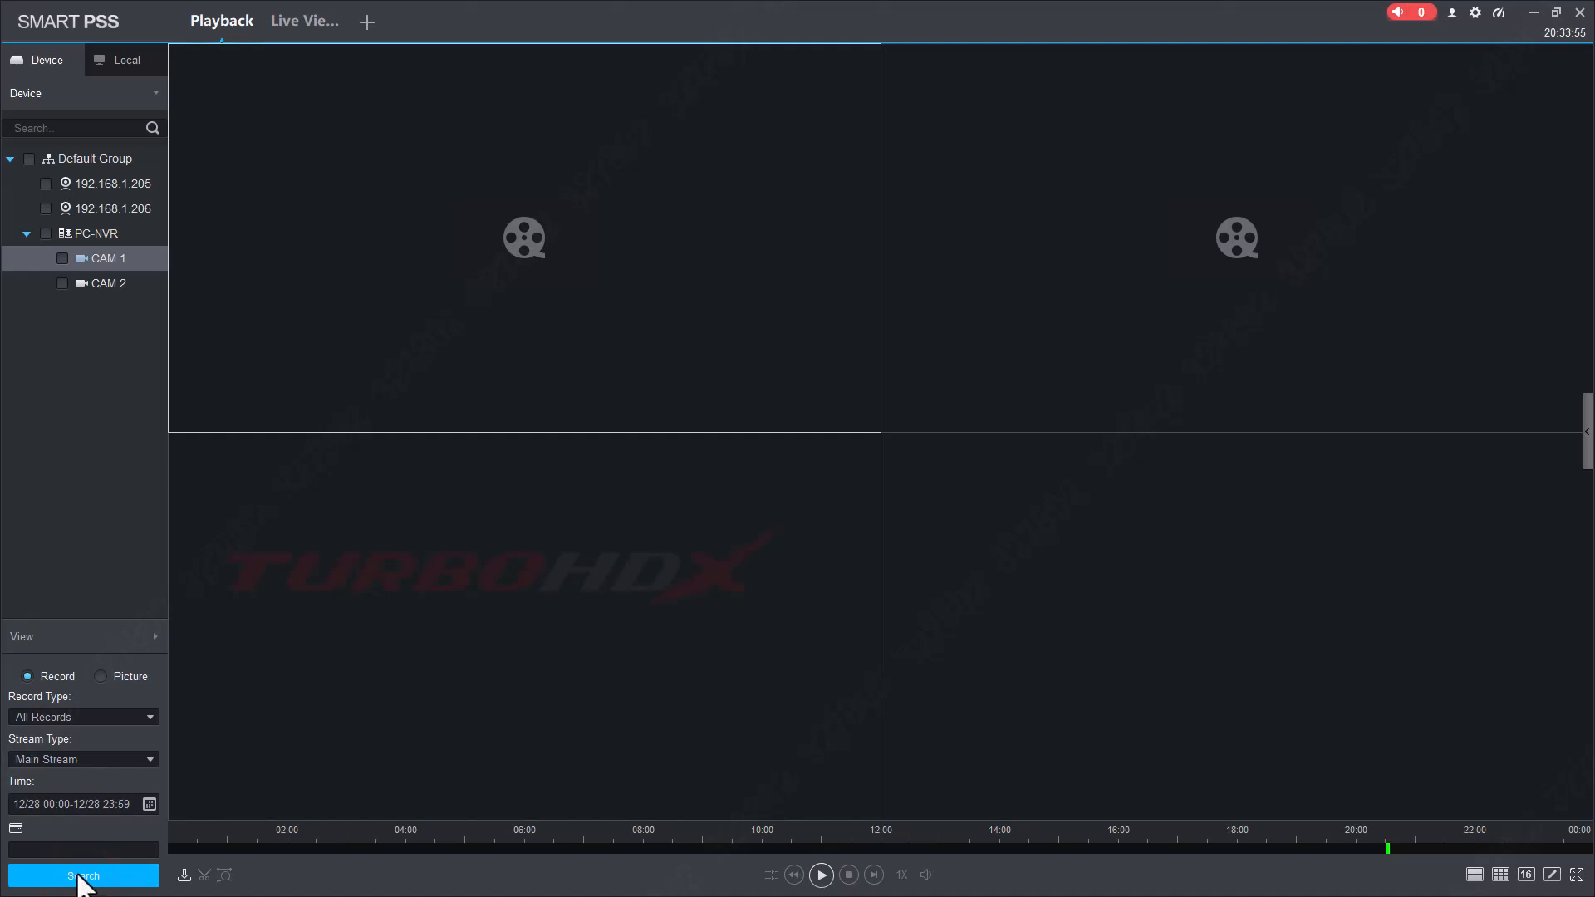
Play CAM 1 from about 20:31 and CAM 2 from about 20:33, then shrink the window.
click(62, 258)
click(371, 258)
click(1386, 846)
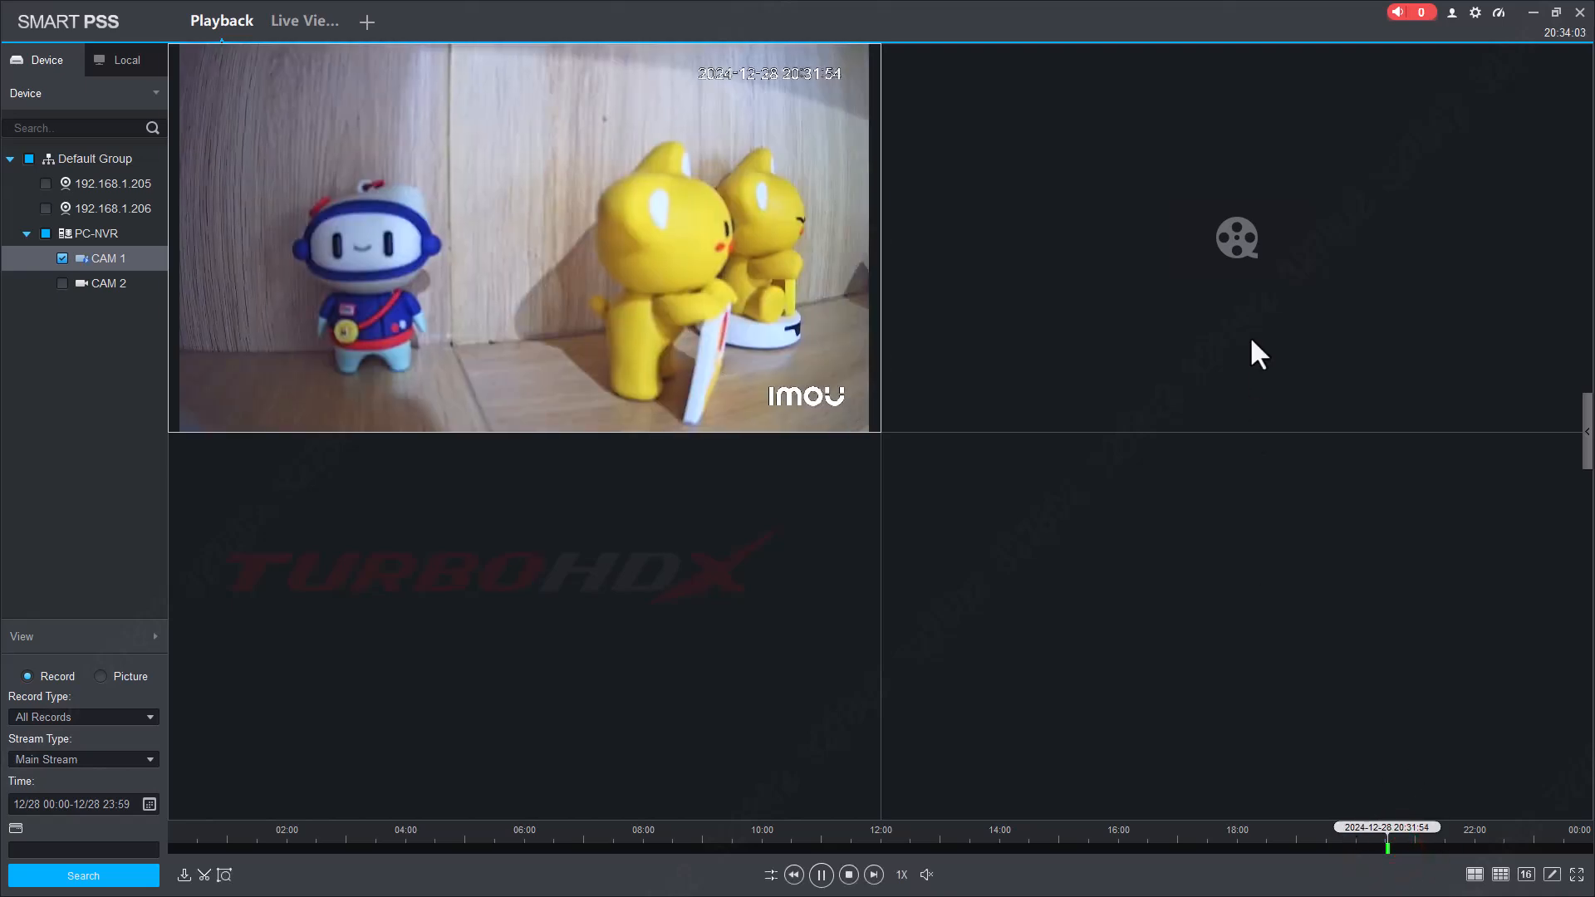
click(1251, 339)
click(1386, 846)
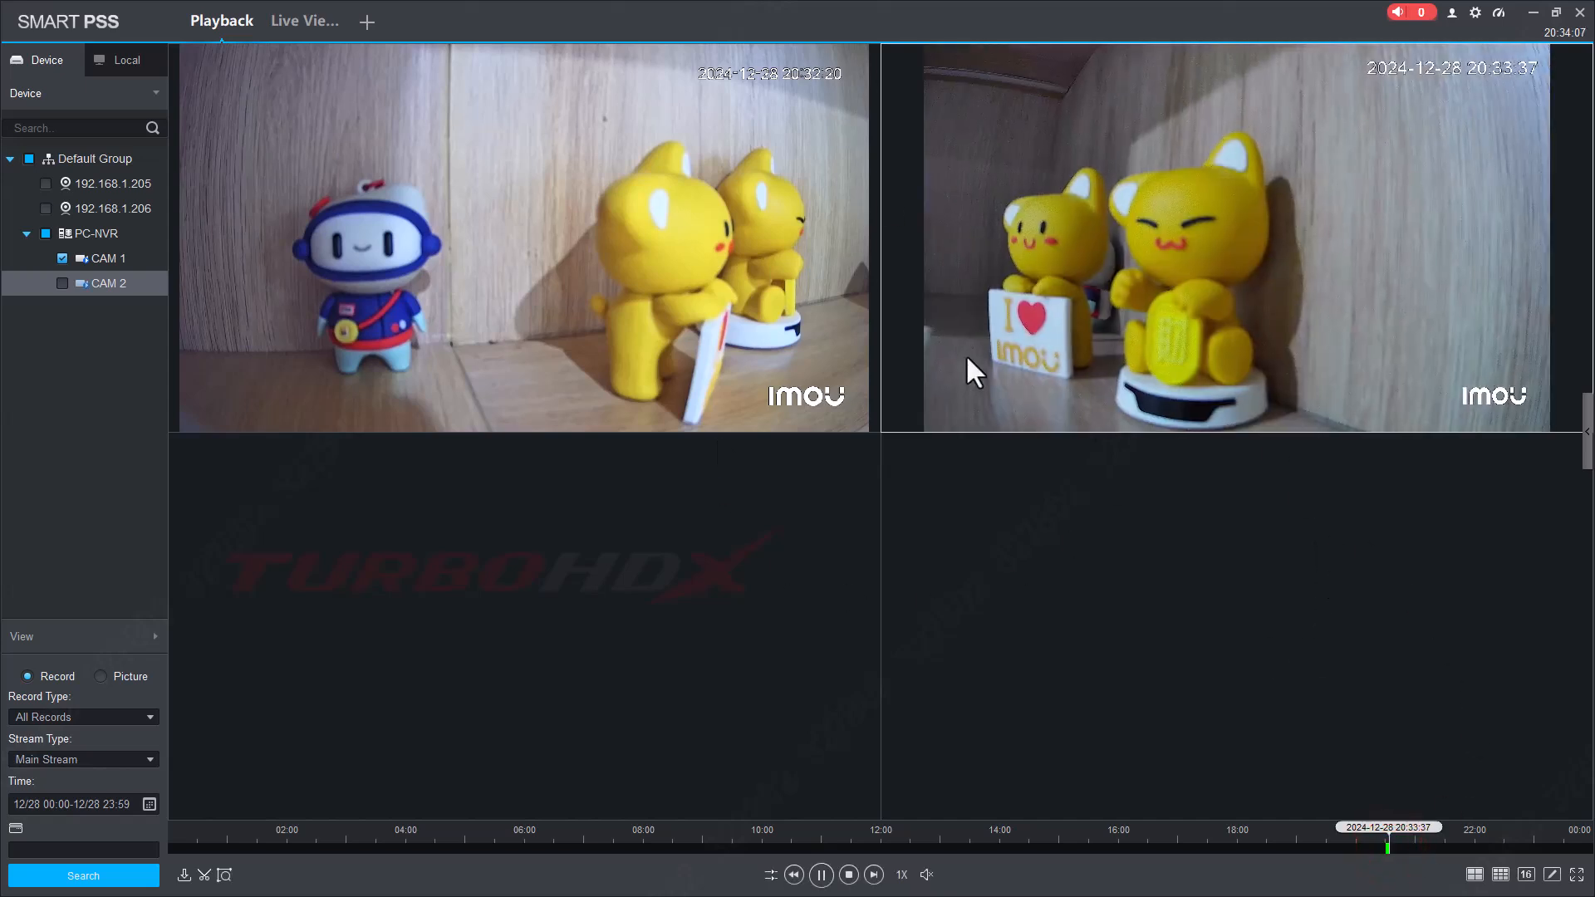
mouse_move(967, 359)
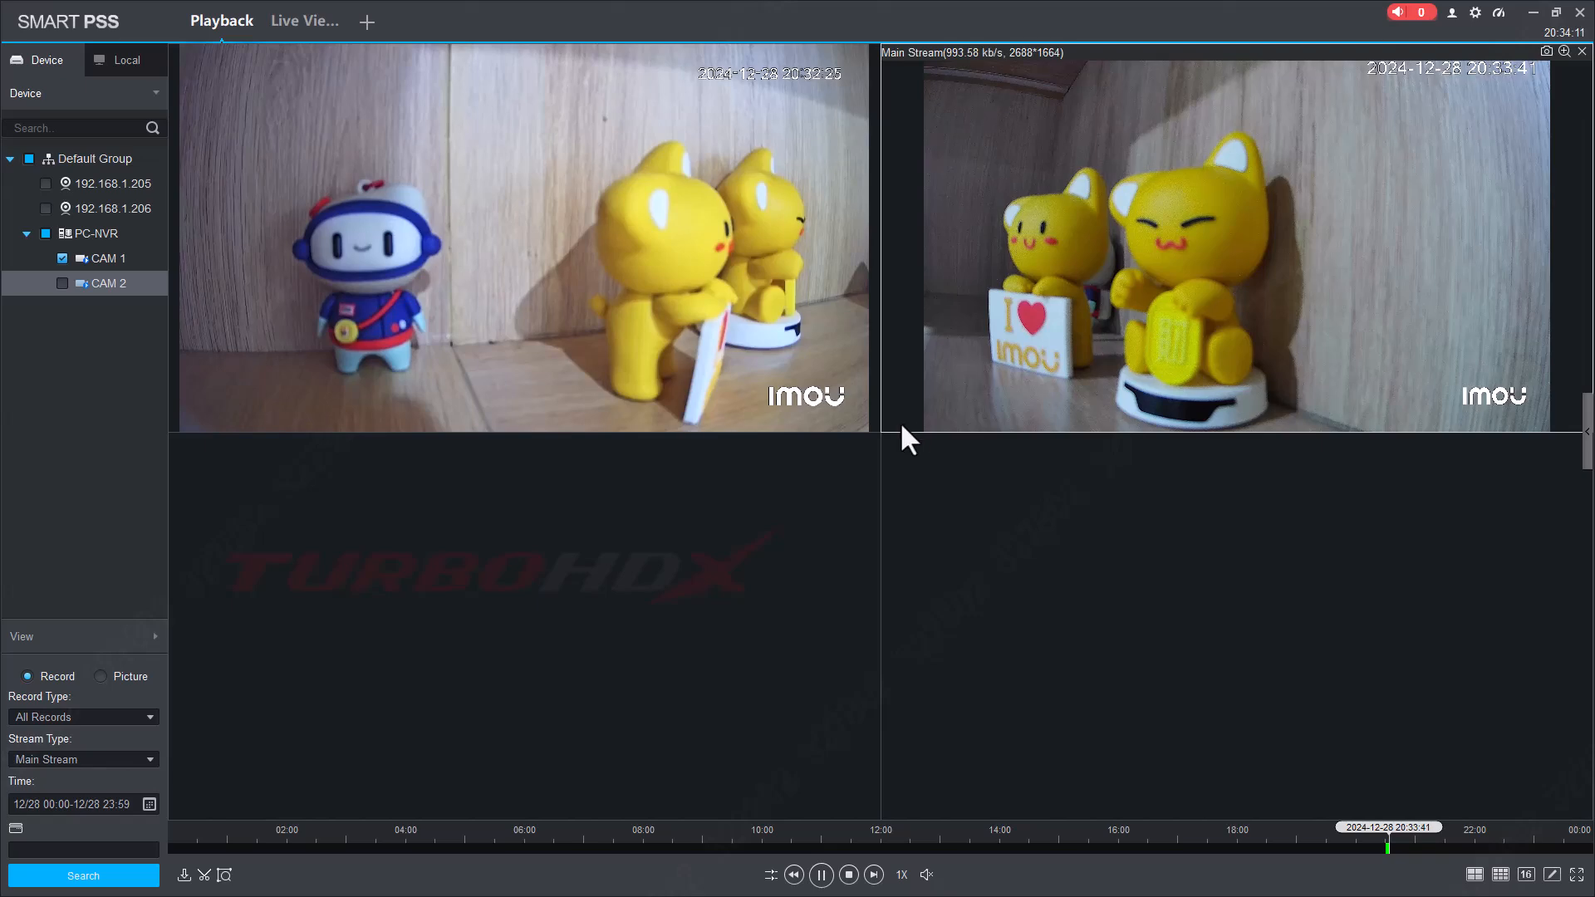
drag(1009, 15, 731, 51)
Browse the 931 recording files in E:\media, return to This PC, and minimize File Explorer.
click(830, 885)
click(430, 552)
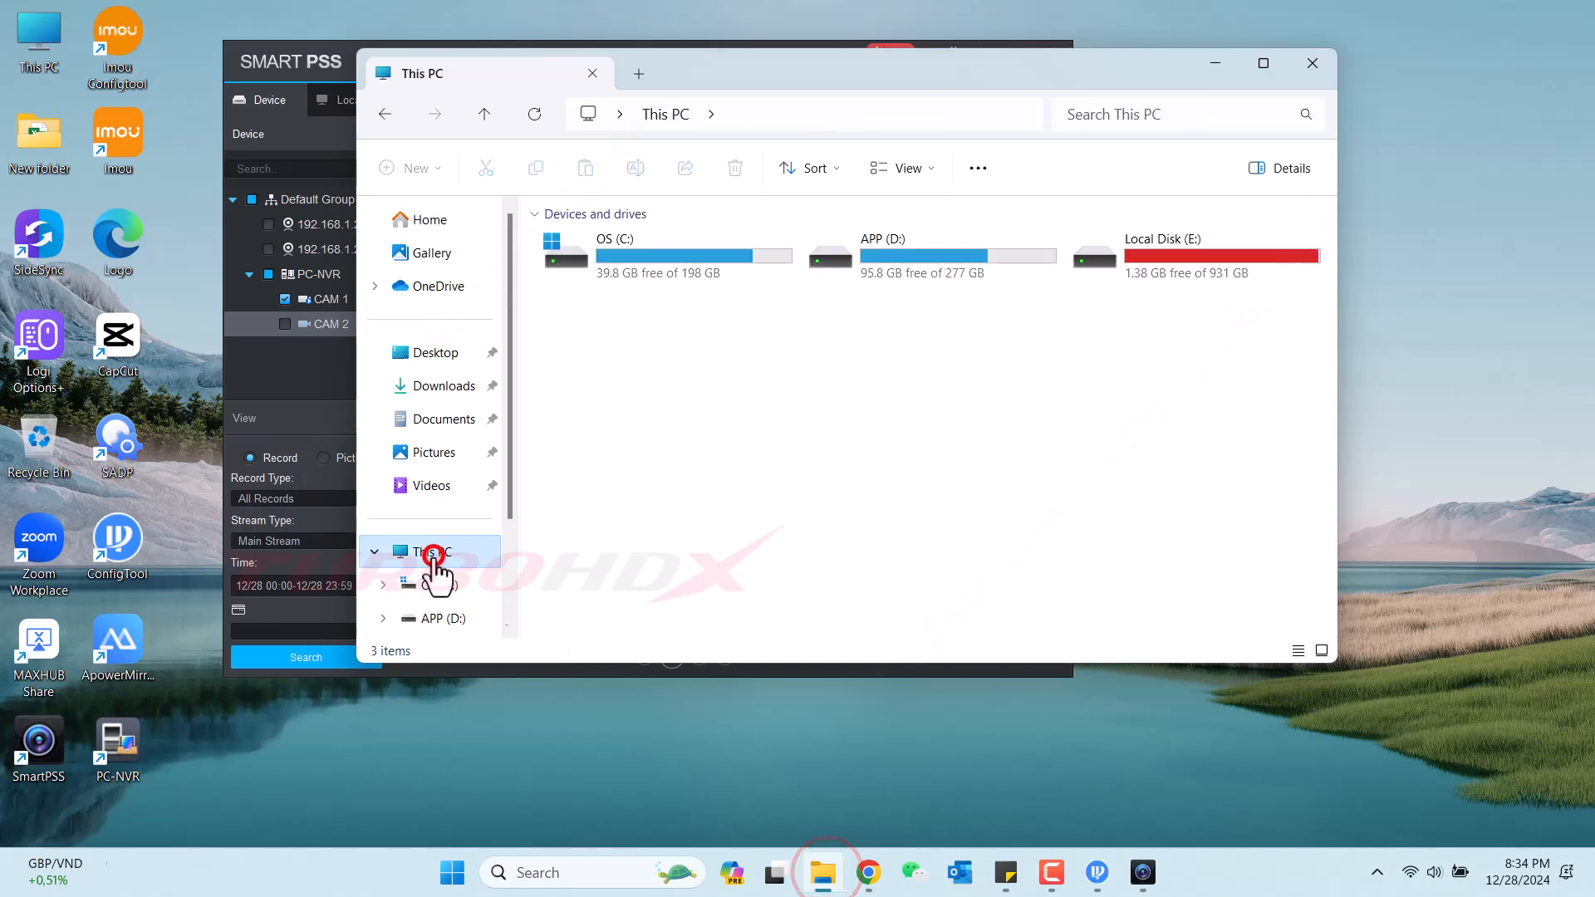
double_click(1178, 261)
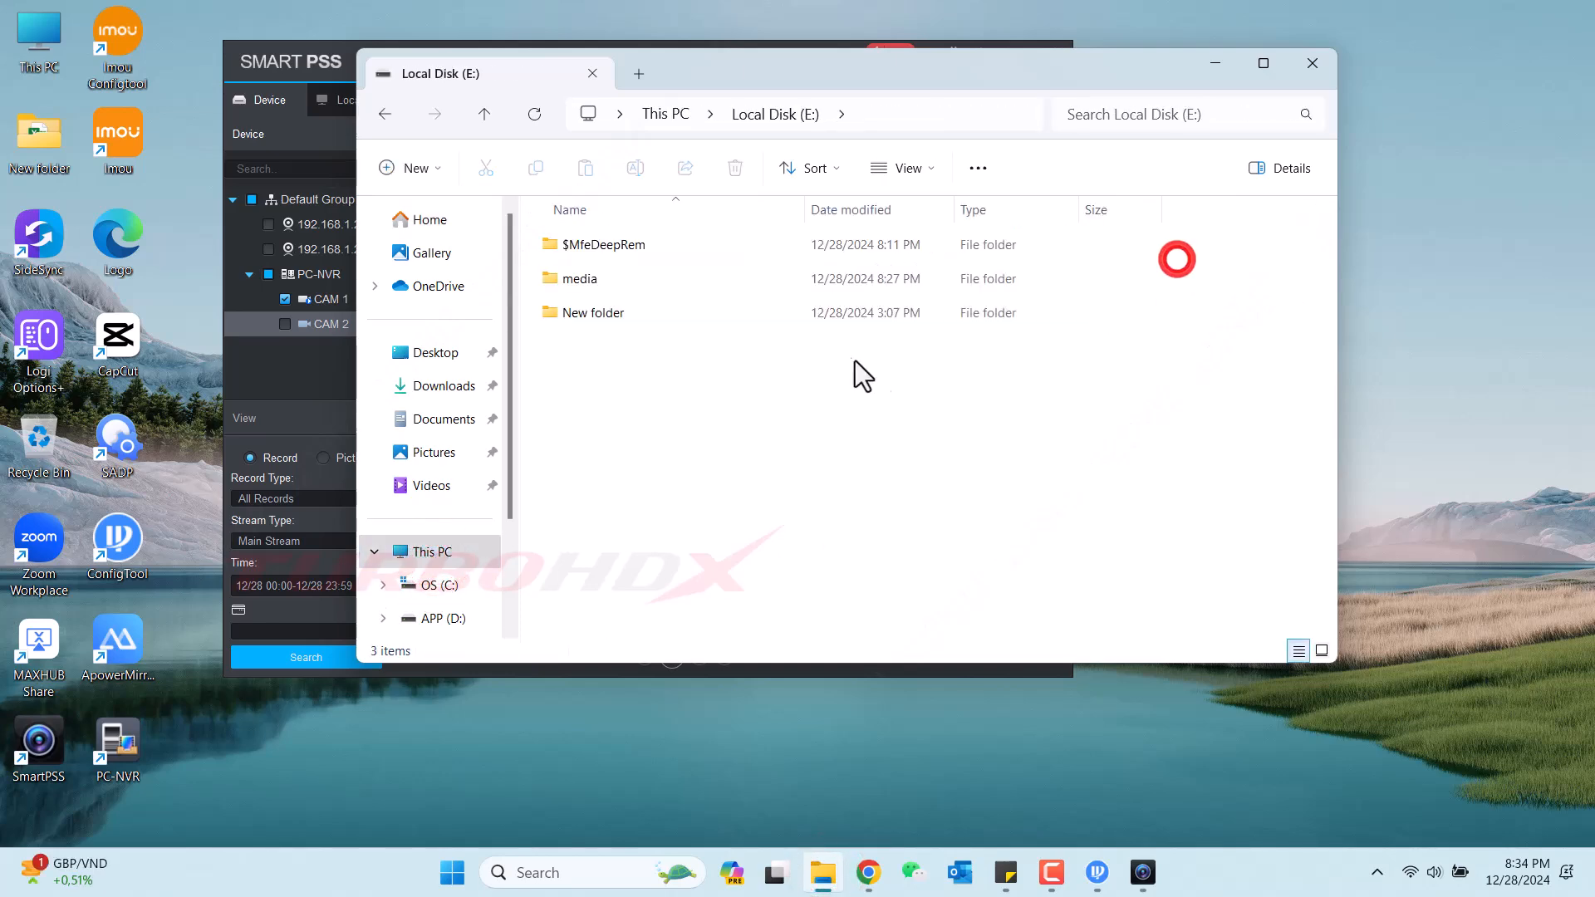
double_click(586, 280)
scroll(883, 550, down, 14)
mouse_move(1327, 241)
mouse_down()
mouse_move(1324, 530)
mouse_move(1322, 218)
mouse_up()
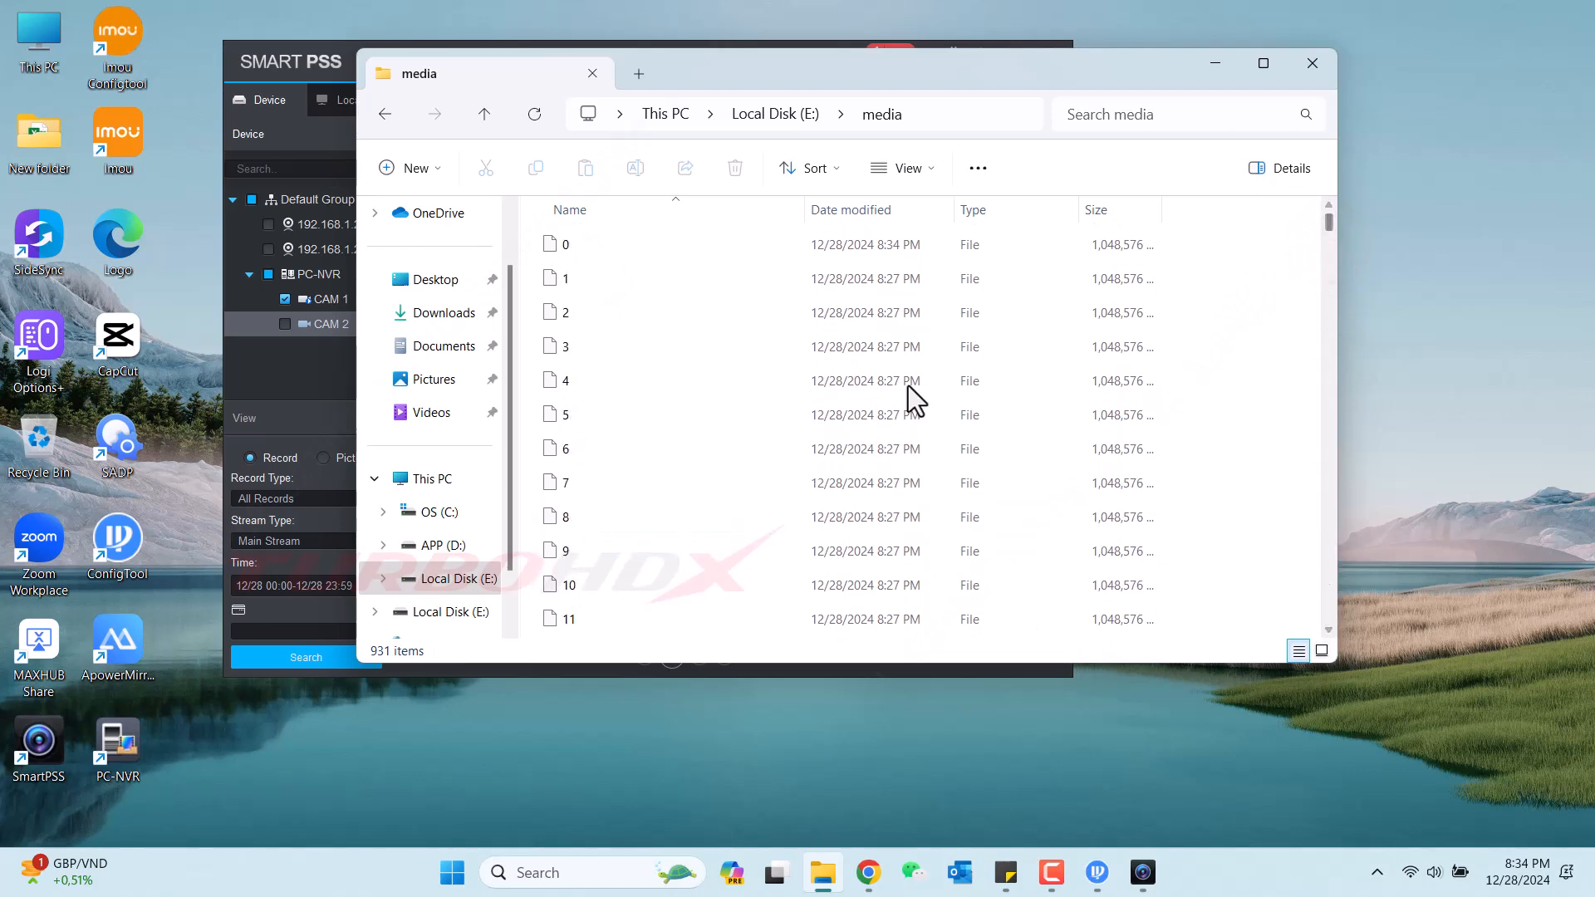
click(799, 114)
click(671, 117)
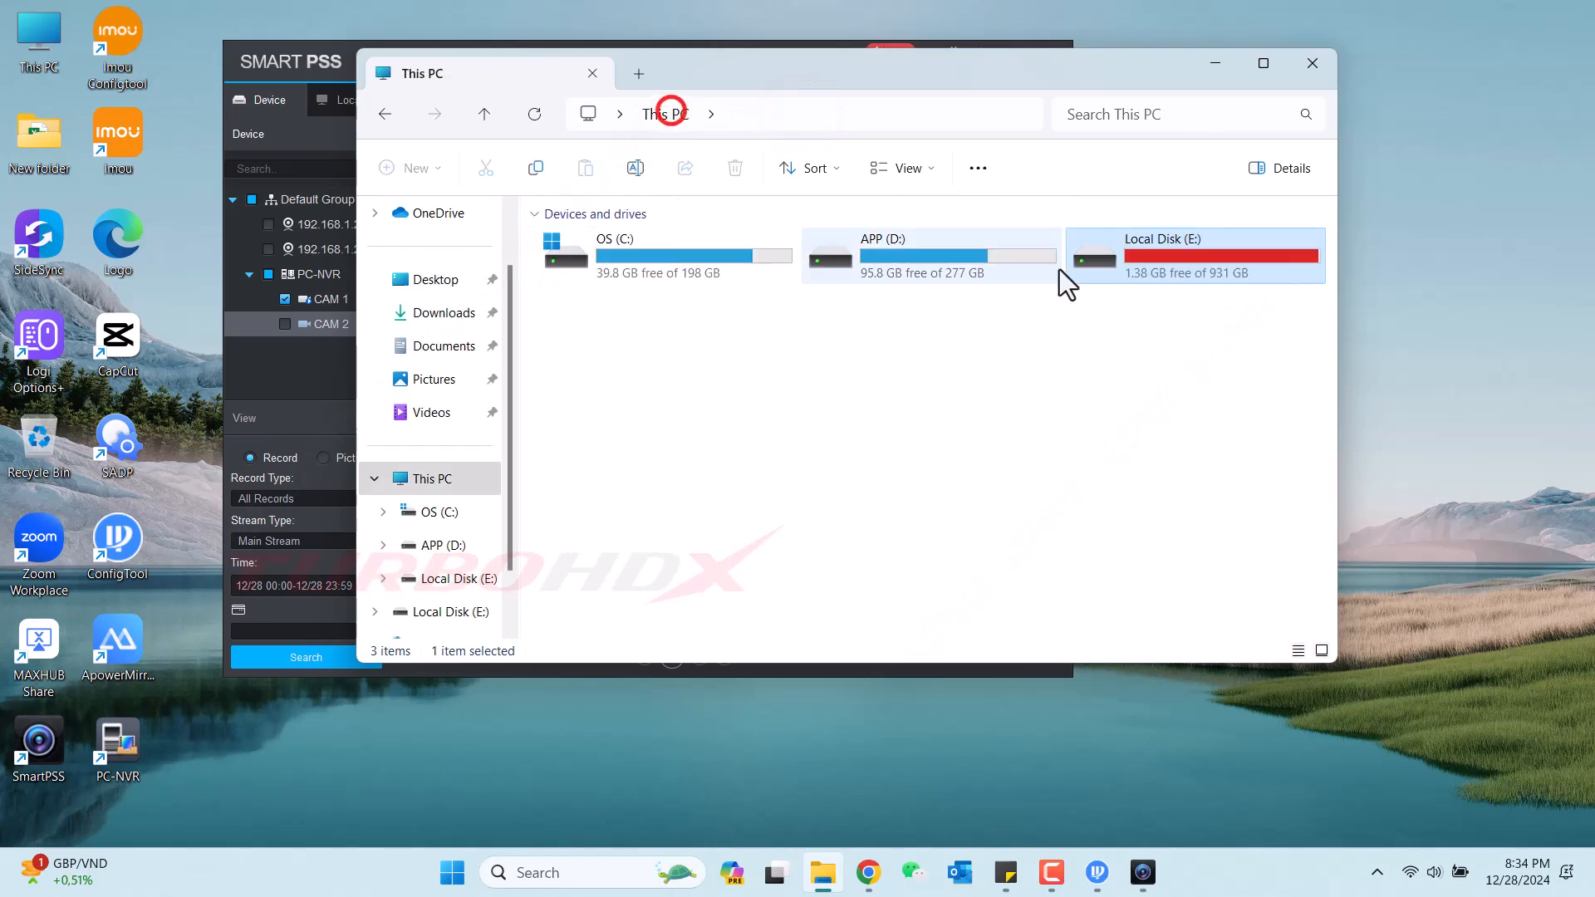
click(1218, 71)
Maximize SmartPSS, add CAM 2 to the selection, stop CAM 1's playback, and search again.
click(934, 268)
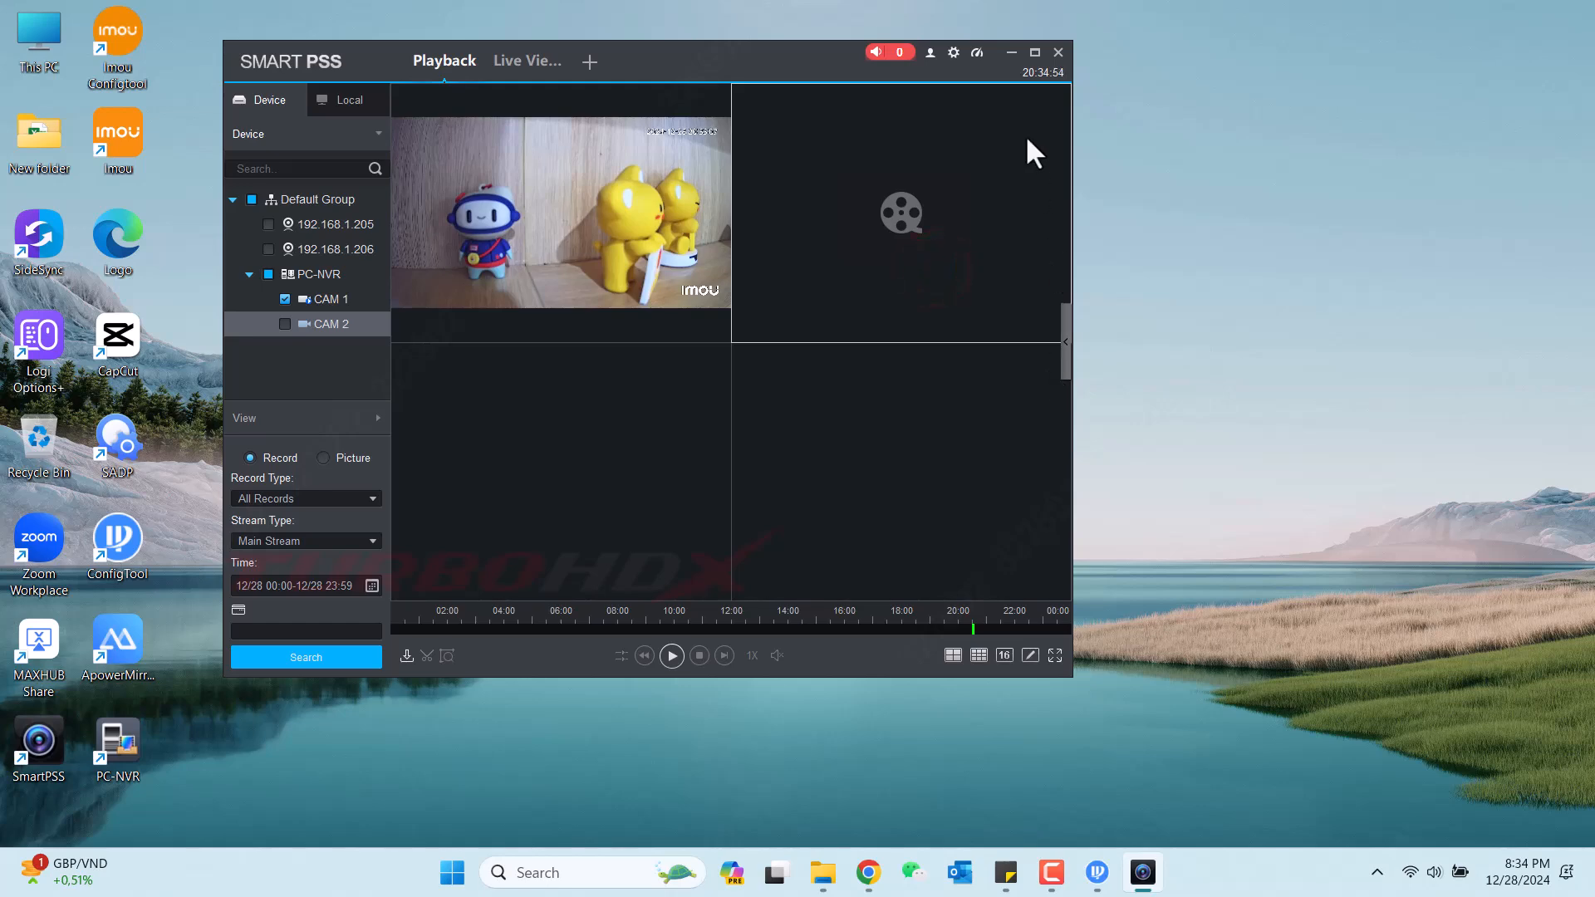
click(1035, 52)
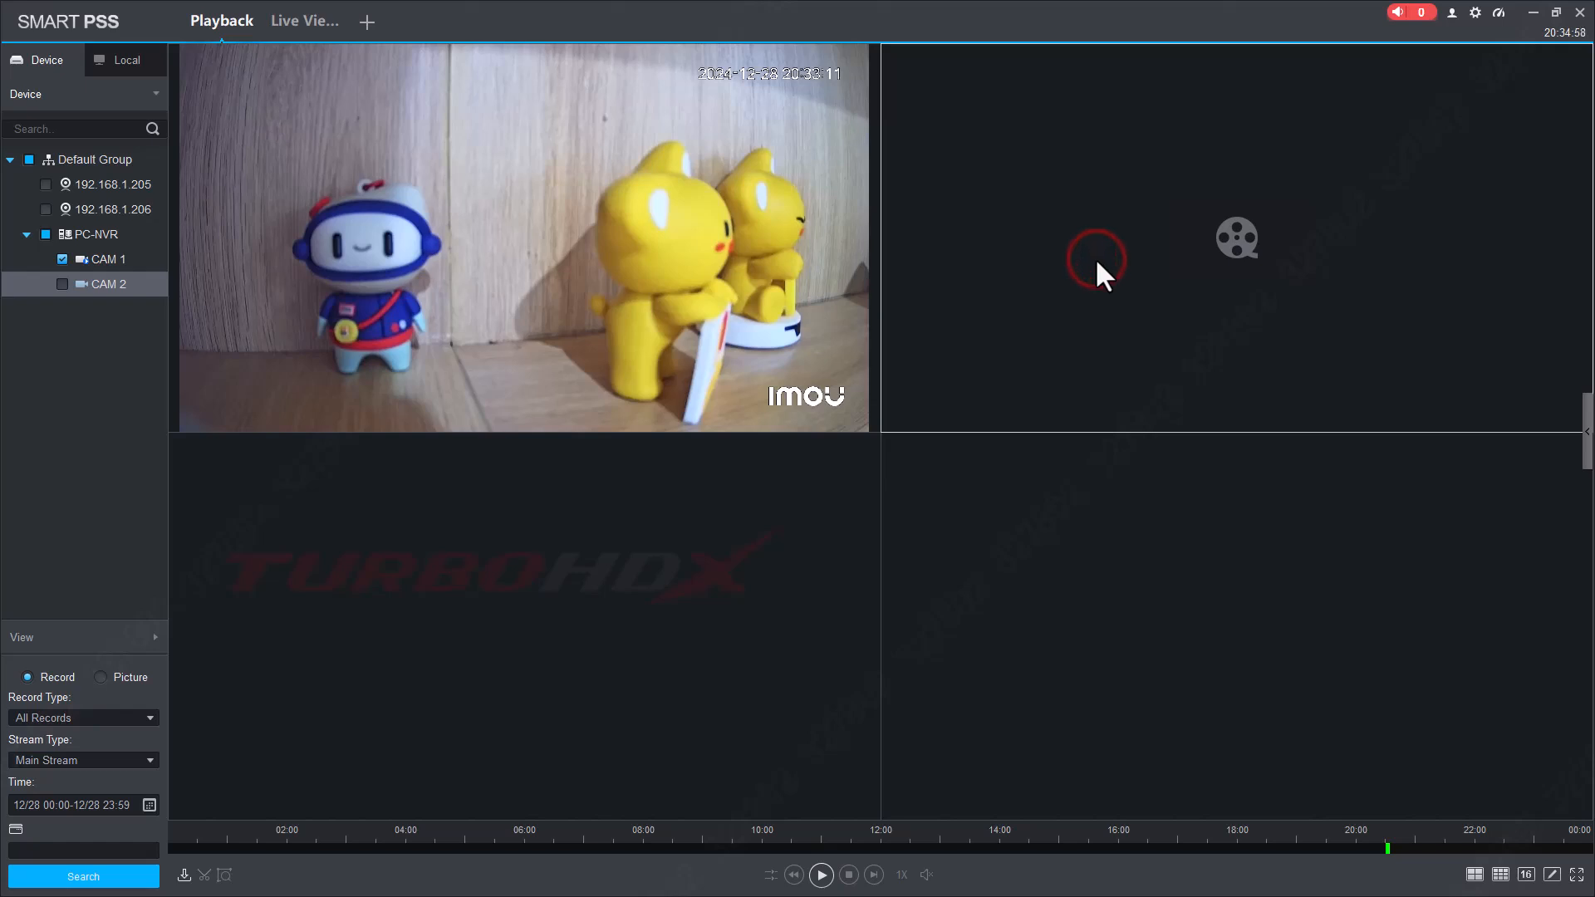
click(62, 283)
click(1177, 288)
click(745, 202)
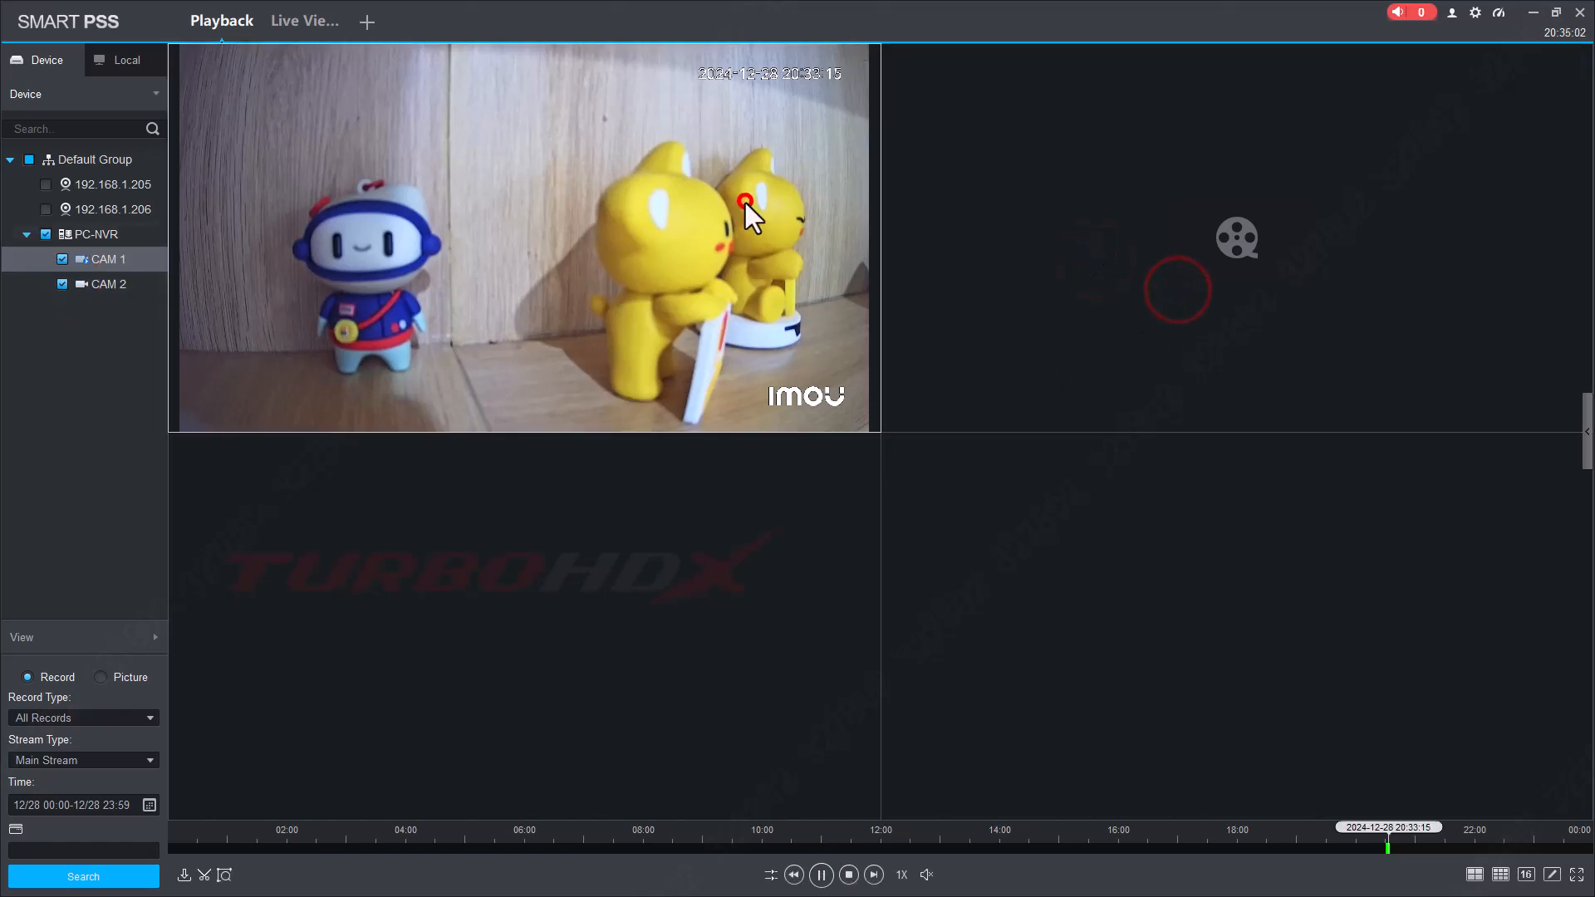
click(869, 49)
click(862, 73)
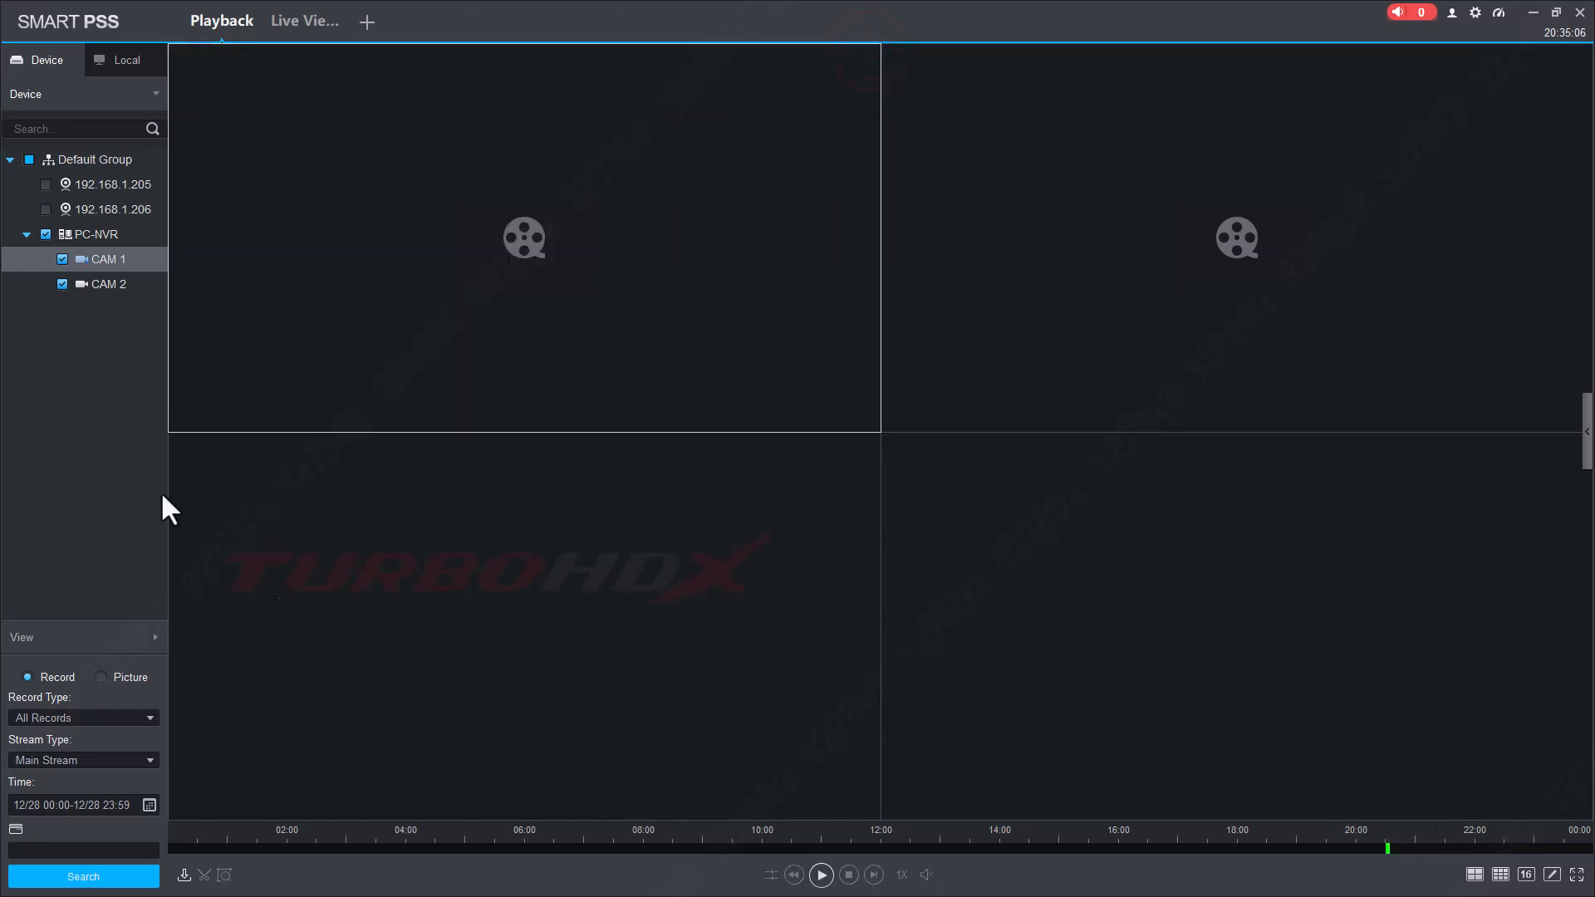
click(69, 877)
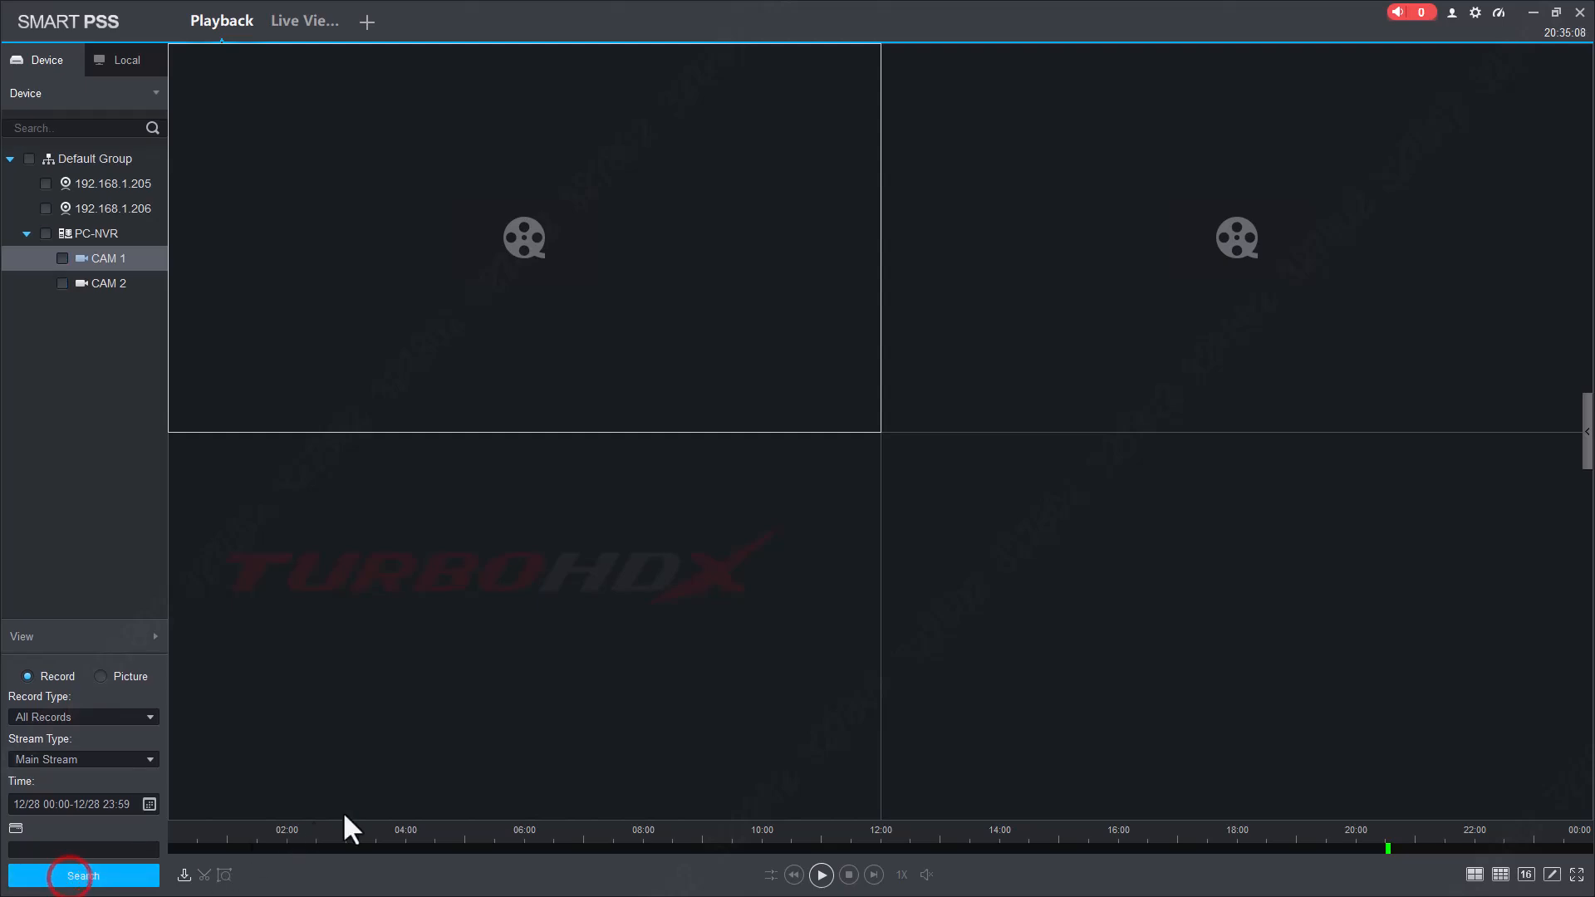
Zoom the timeline onto the recorded section and play CAM 1 from 20:33:11.
scroll(1379, 844, up, 5)
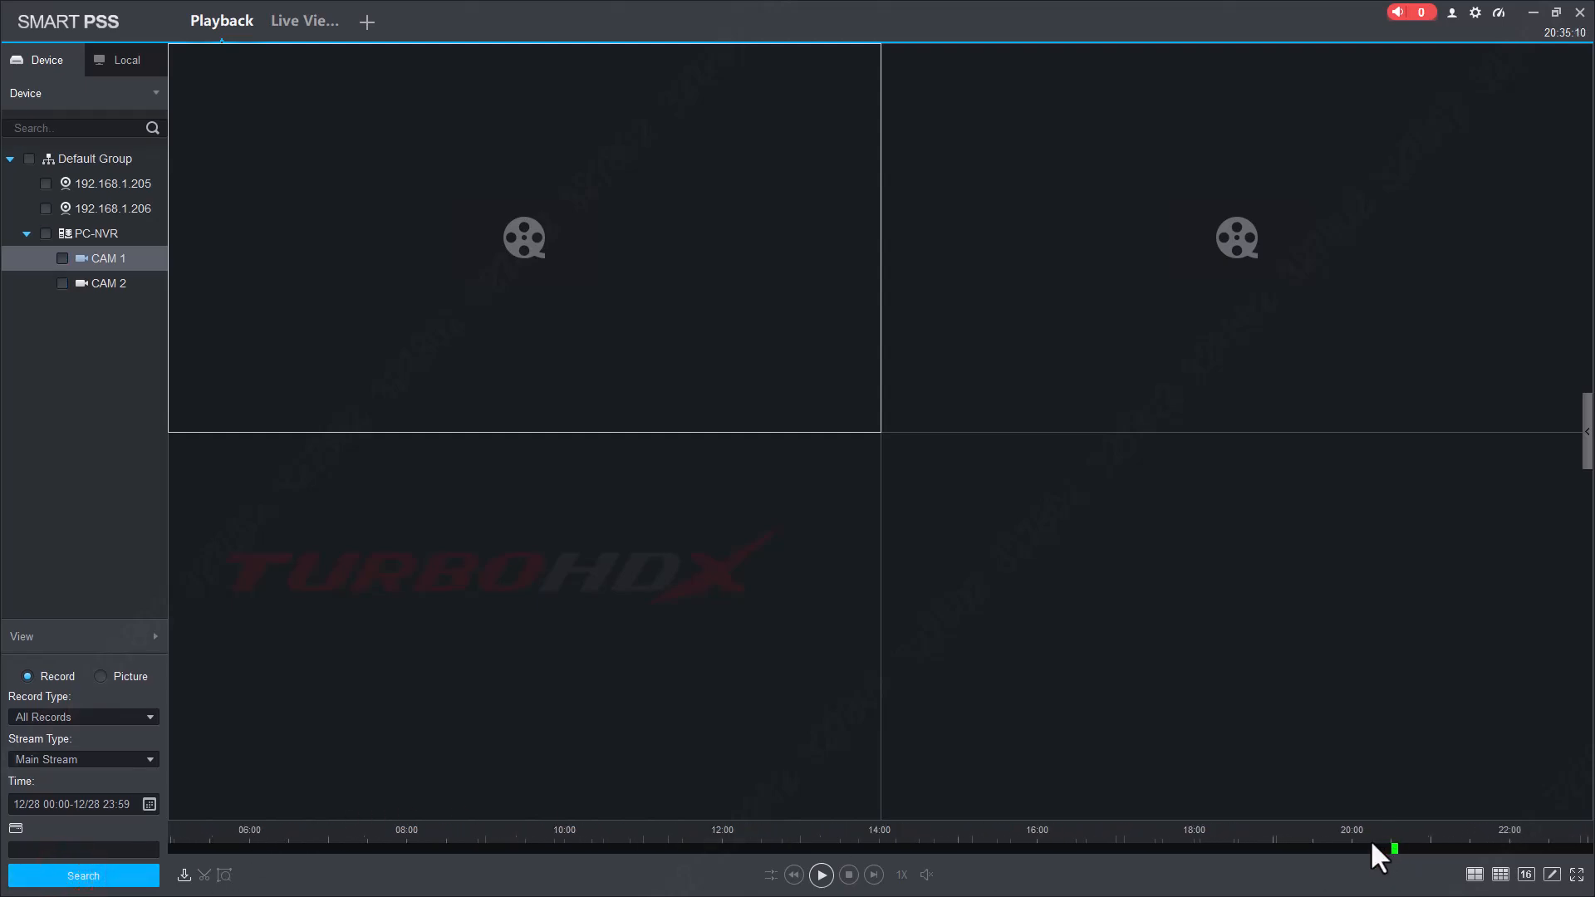
drag(1369, 839, 965, 832)
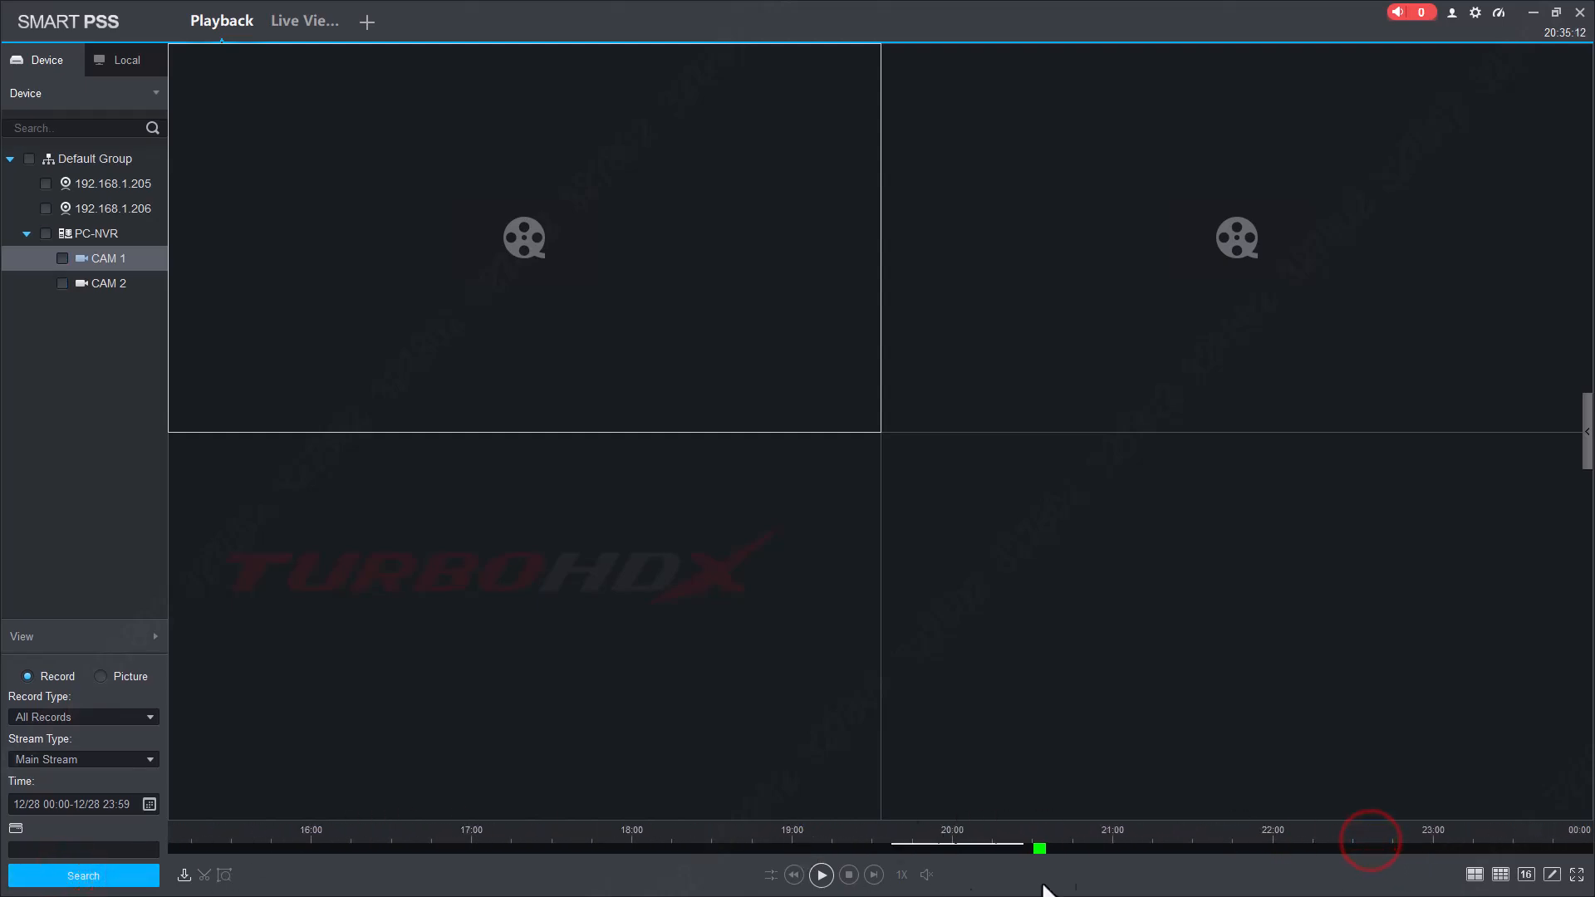
scroll(1061, 839, up, 2)
scroll(1063, 831, up, 6)
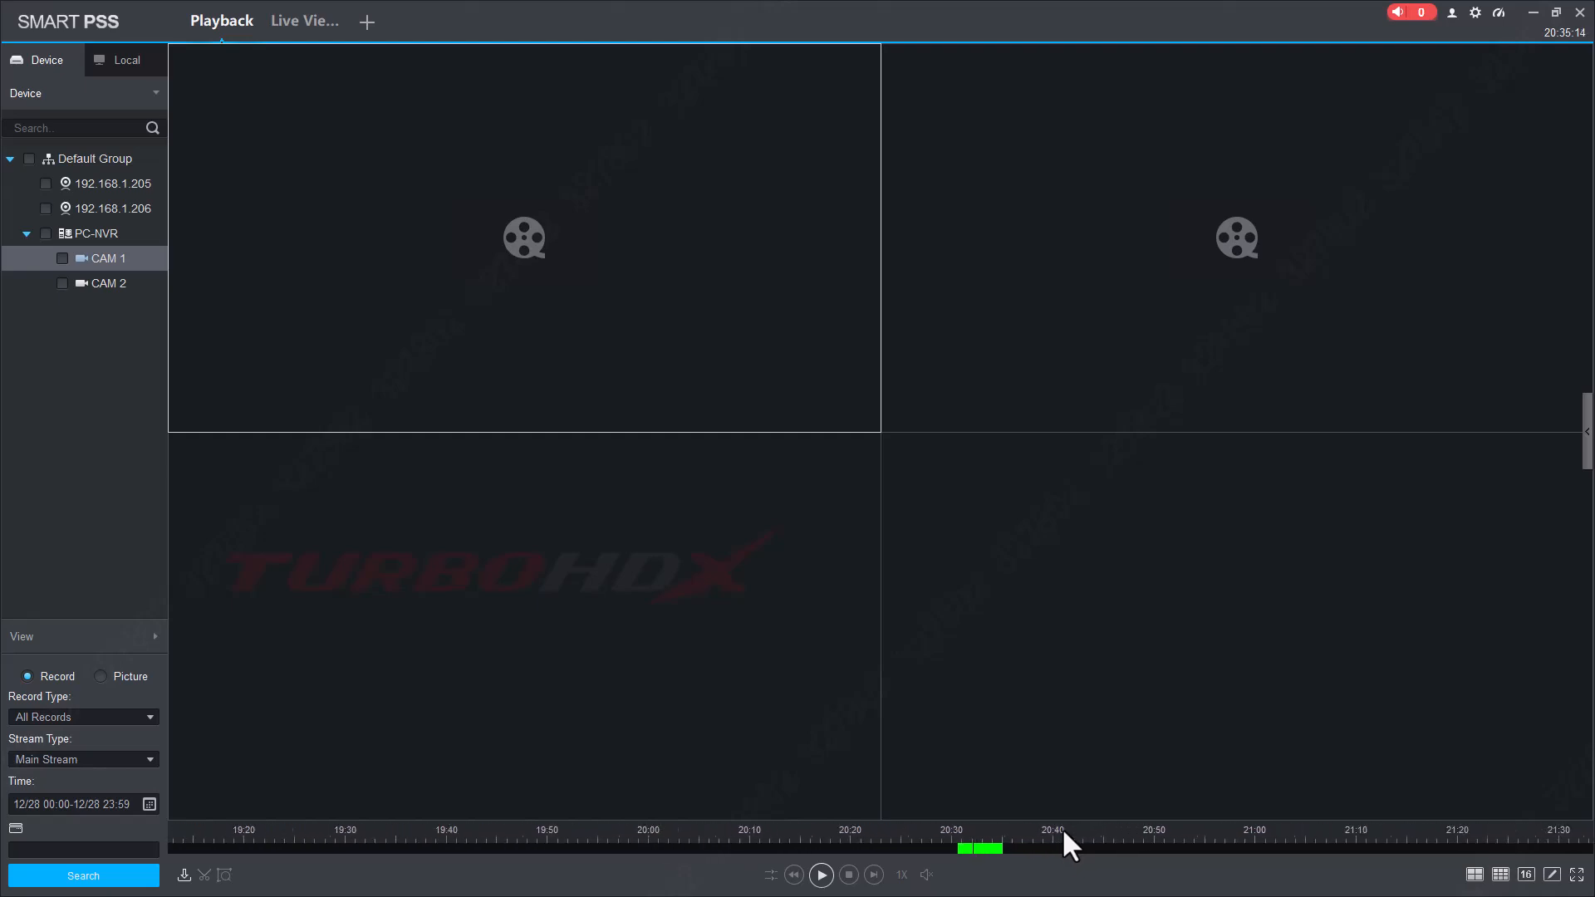
click(681, 284)
click(908, 847)
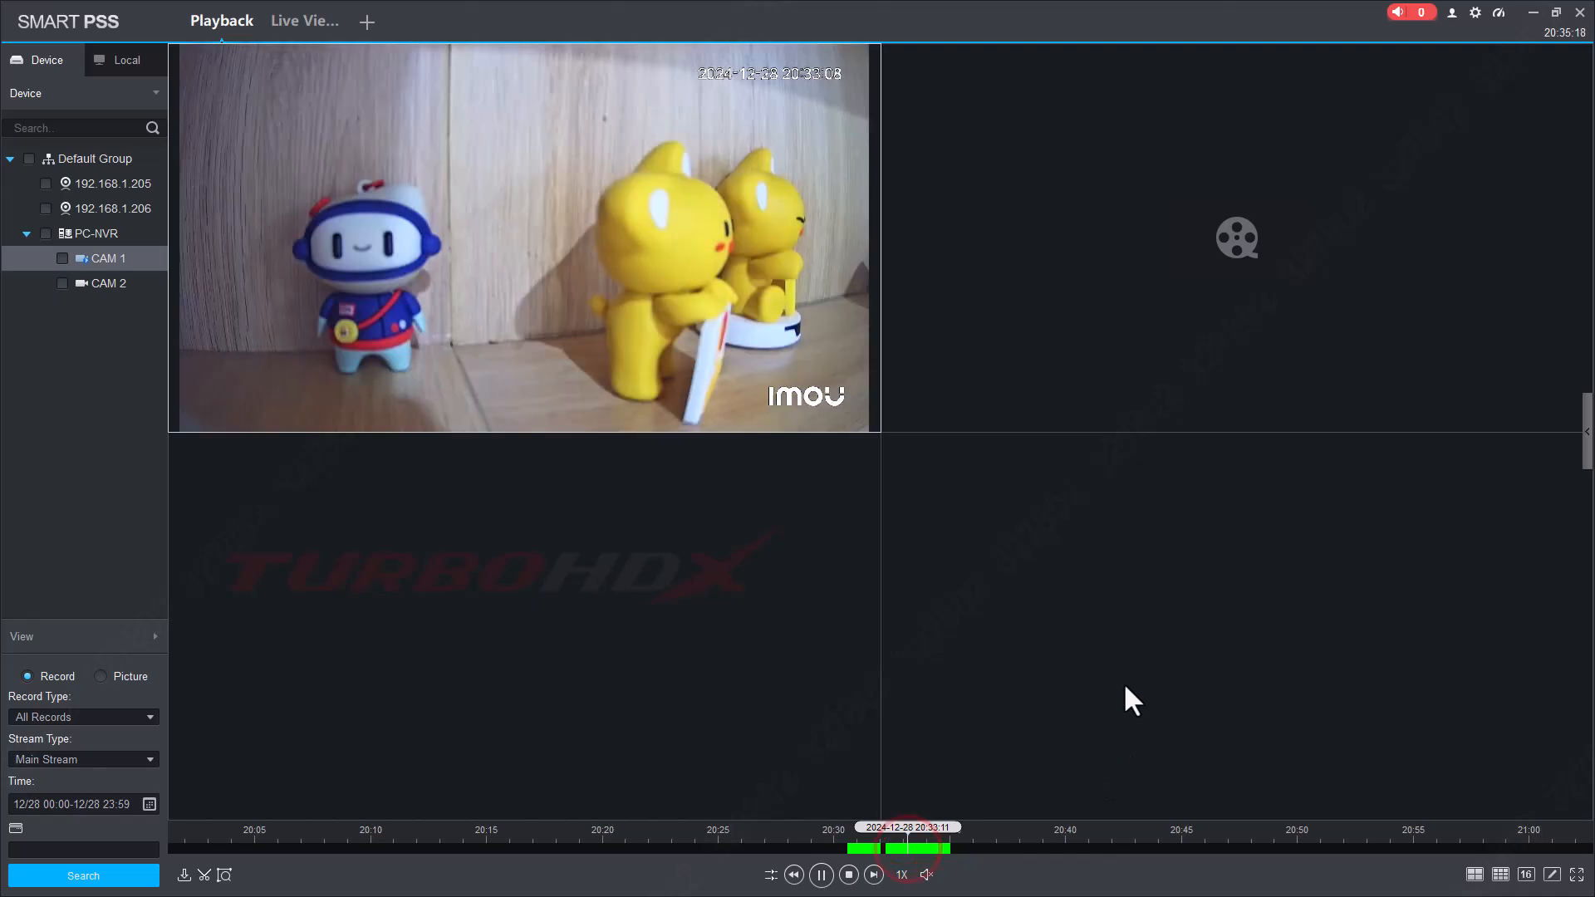
Play CAM 2 in the second pane from 20:33:57.
click(1208, 356)
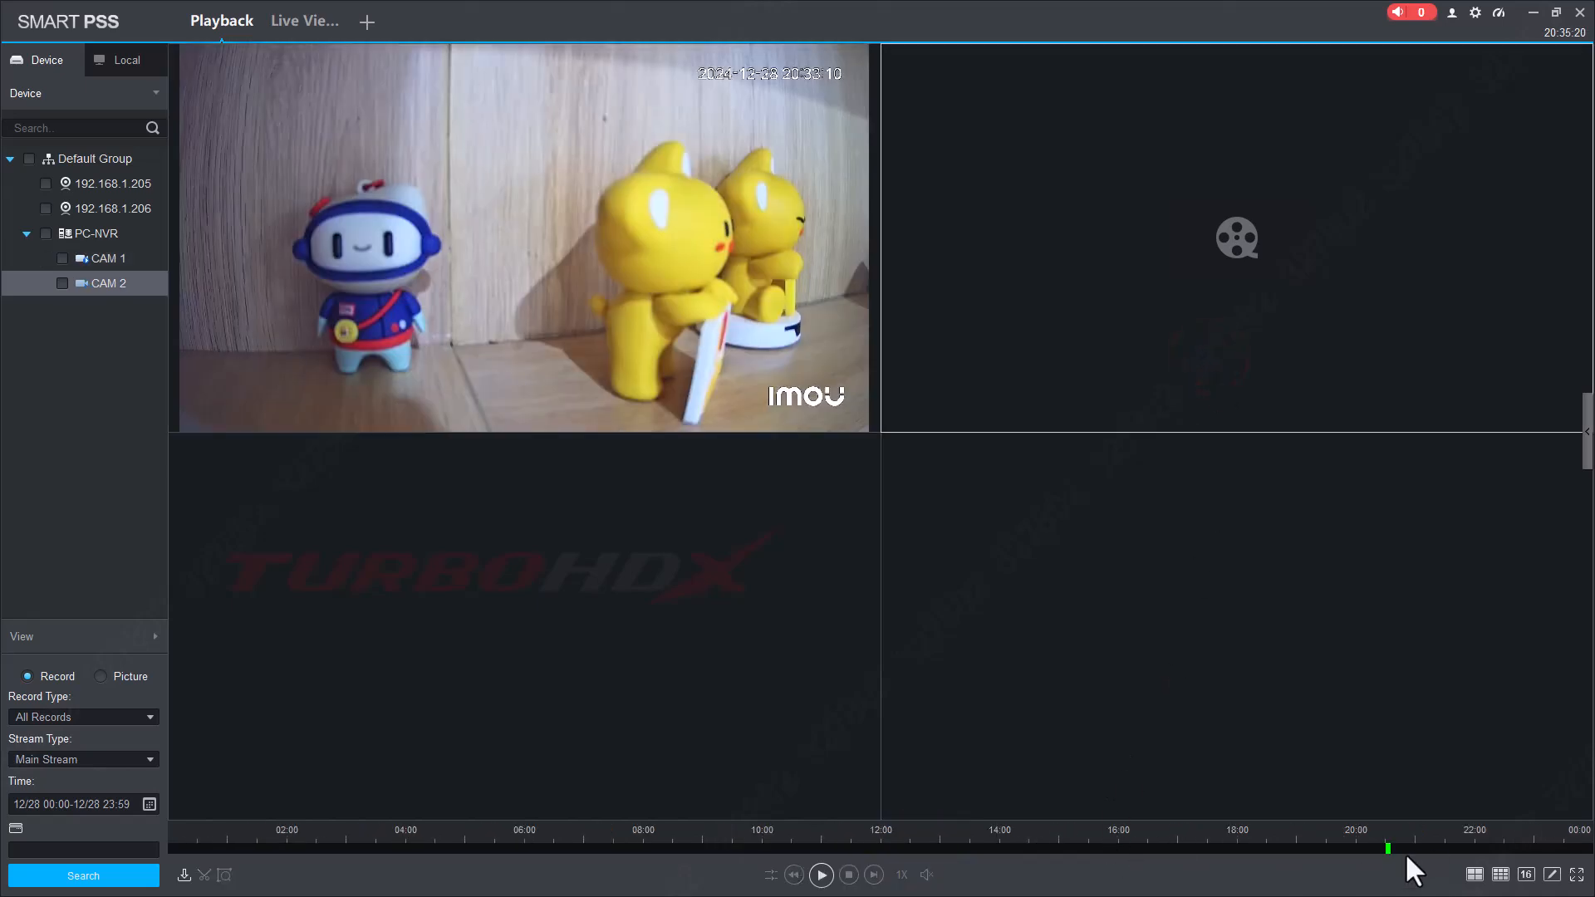
scroll(1406, 851, up, 4)
scroll(1406, 850, up, 6)
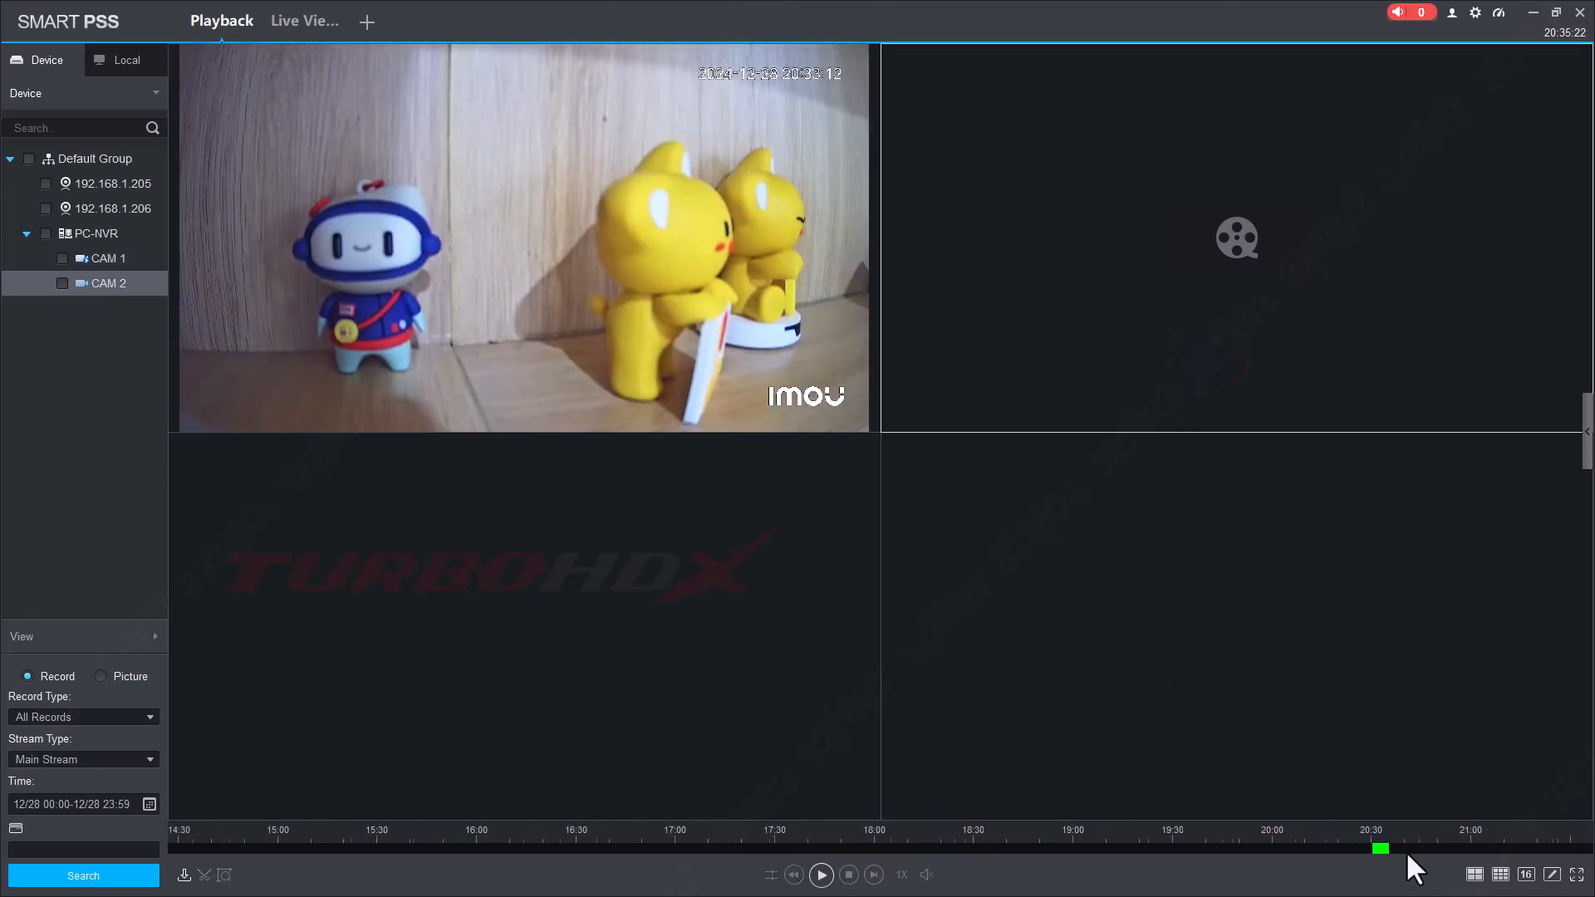
scroll(1405, 851, up, 2)
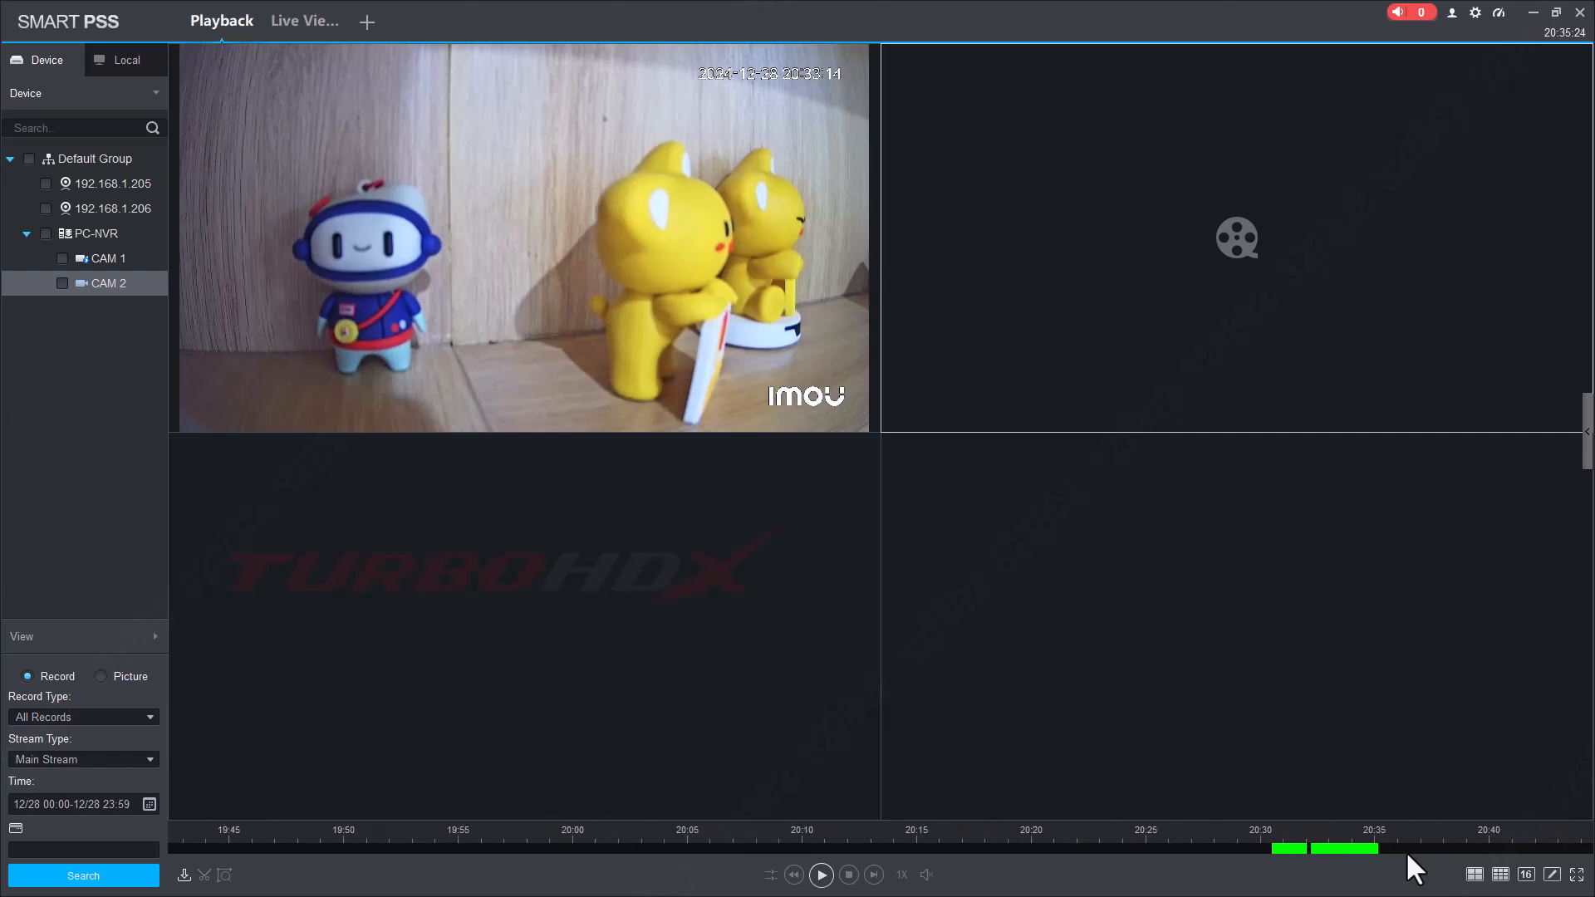
drag(1405, 841, 1005, 843)
click(953, 845)
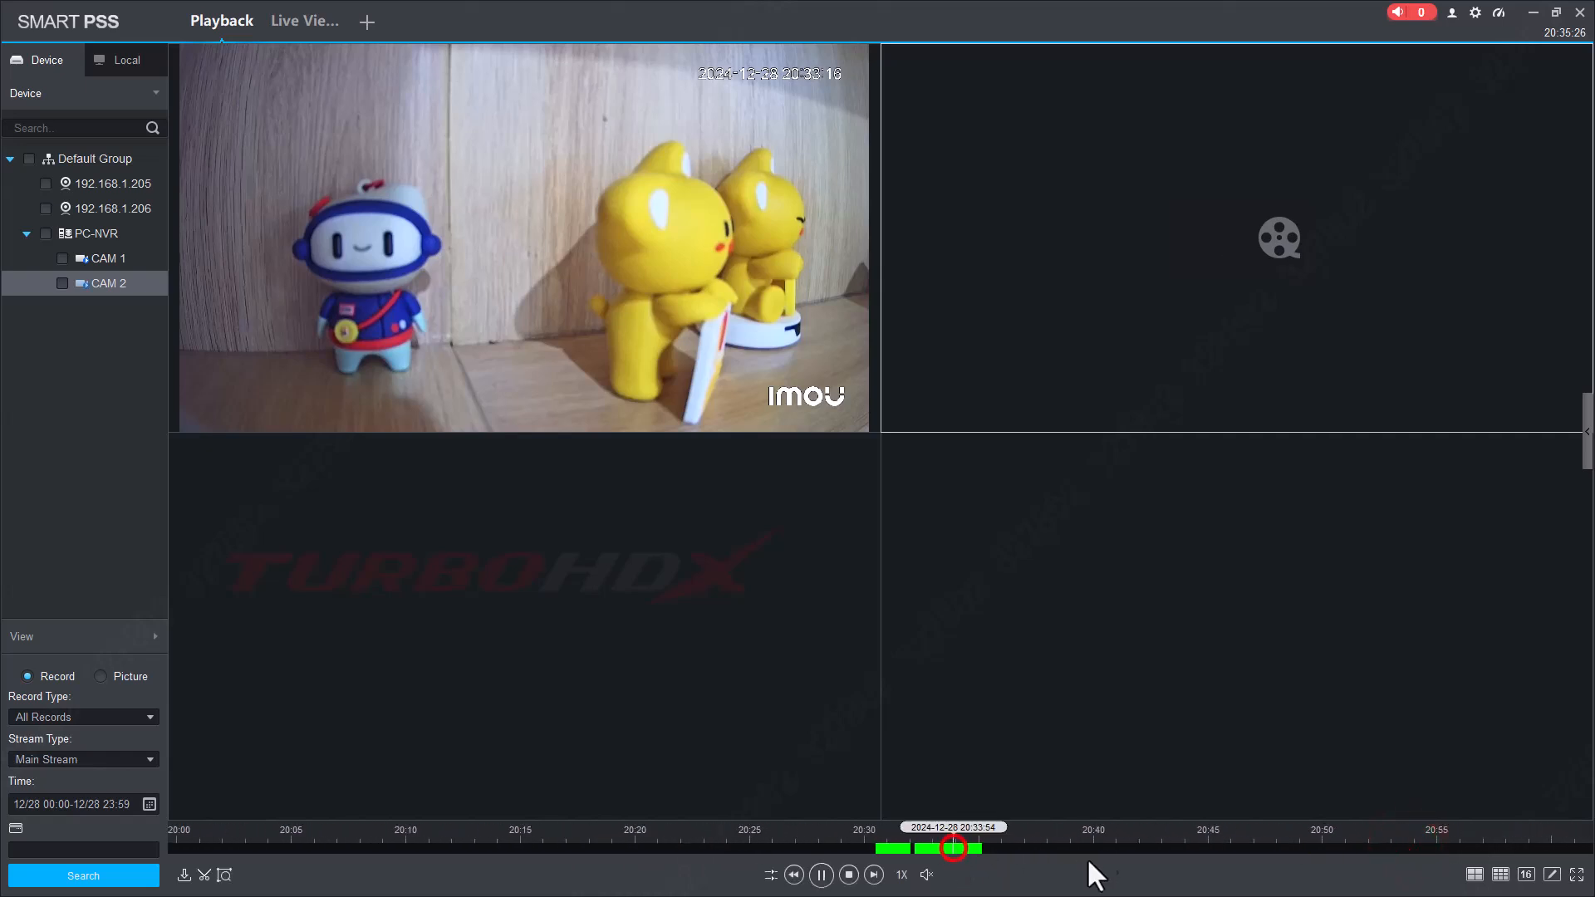
Restore the window to a smaller size and reload CAM 1's playback in the first pane.
click(642, 266)
click(1061, 252)
click(586, 266)
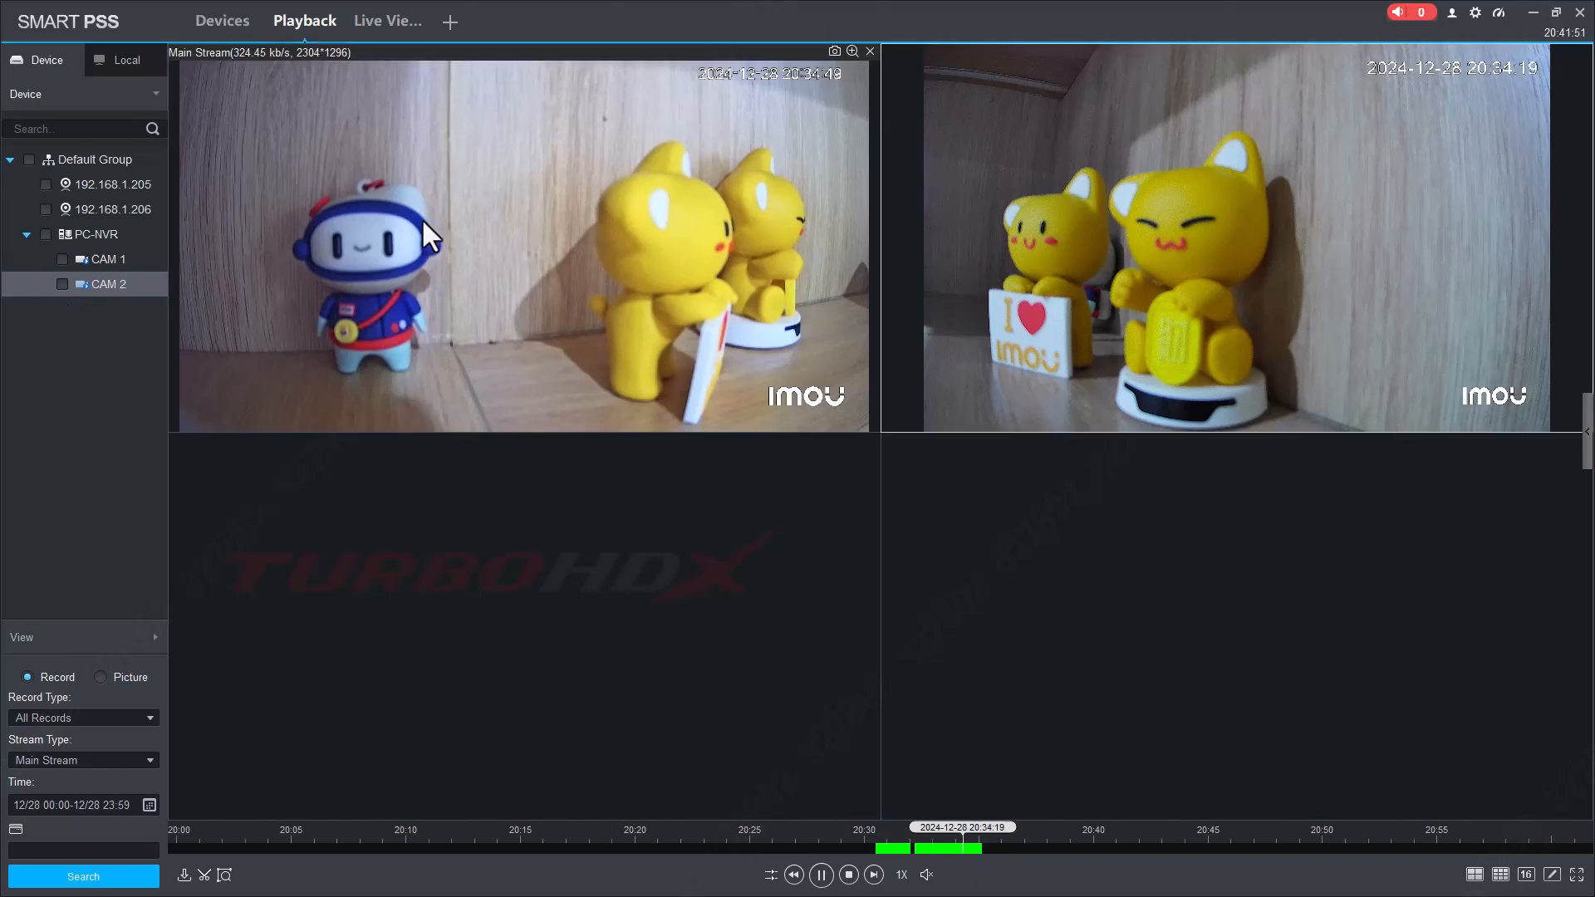
double_click(870, 23)
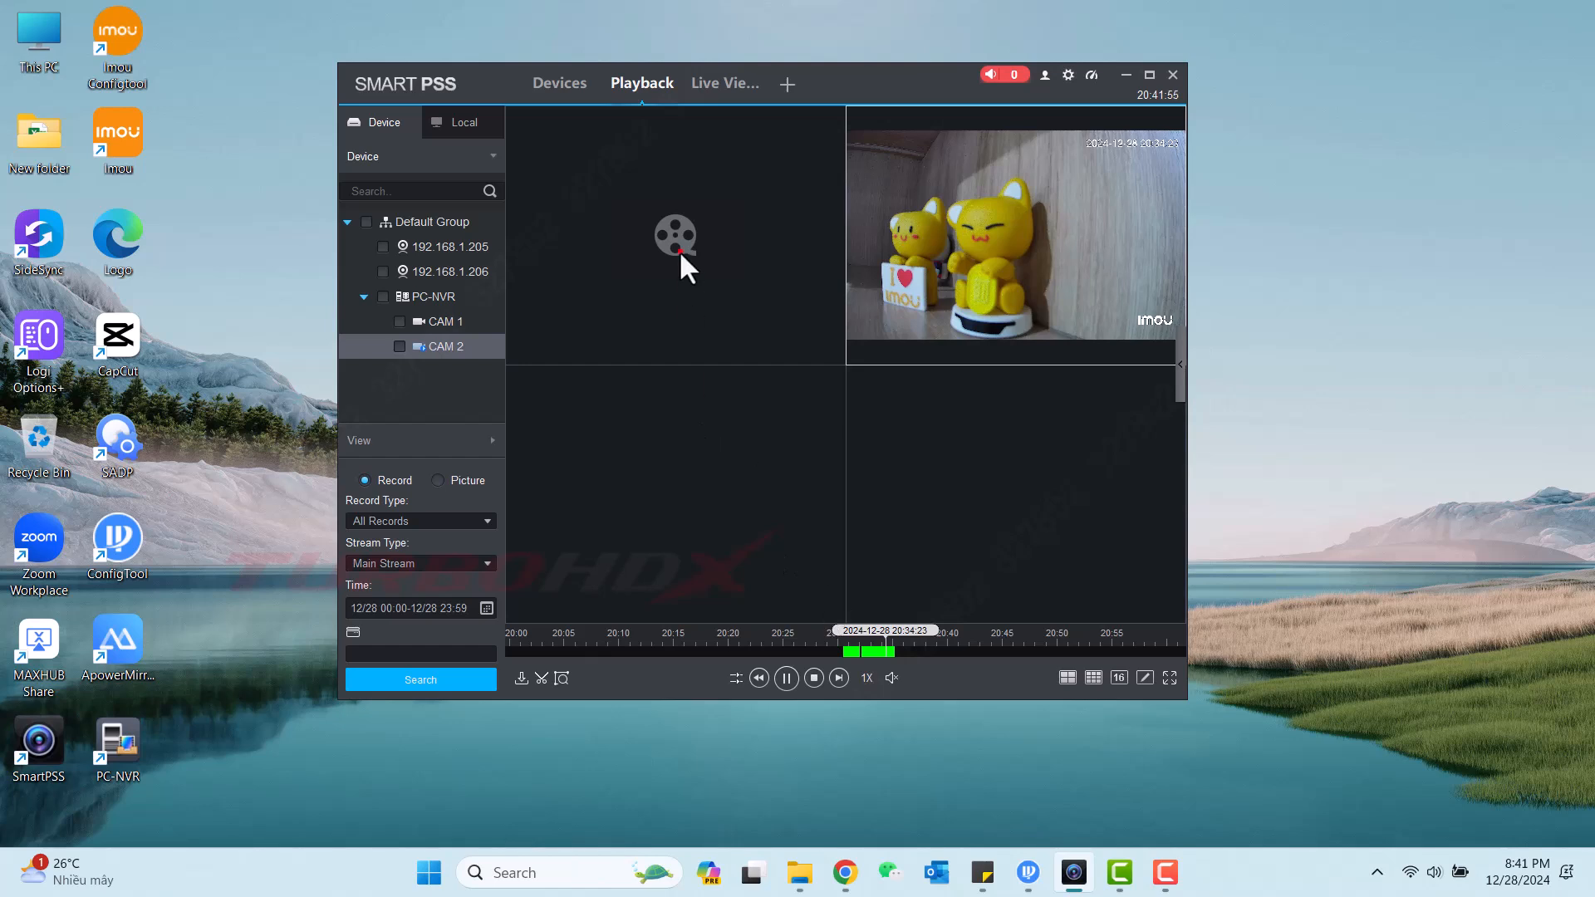
click(679, 251)
click(855, 649)
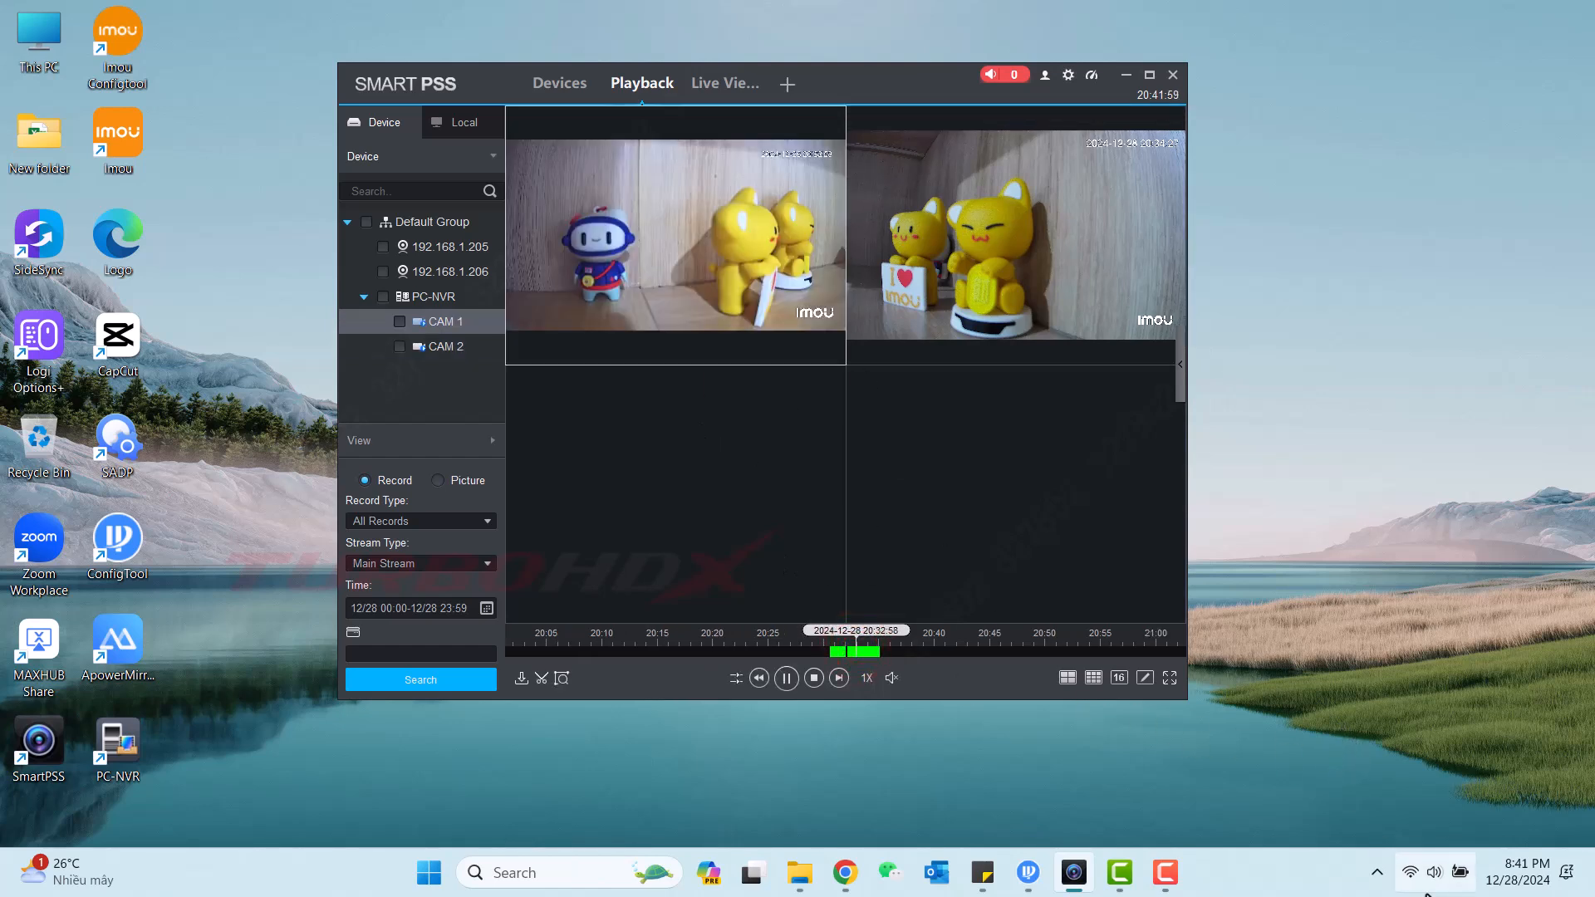
Turn on AutoRun in the PC-NVR settings from its tray icon.
click(1377, 873)
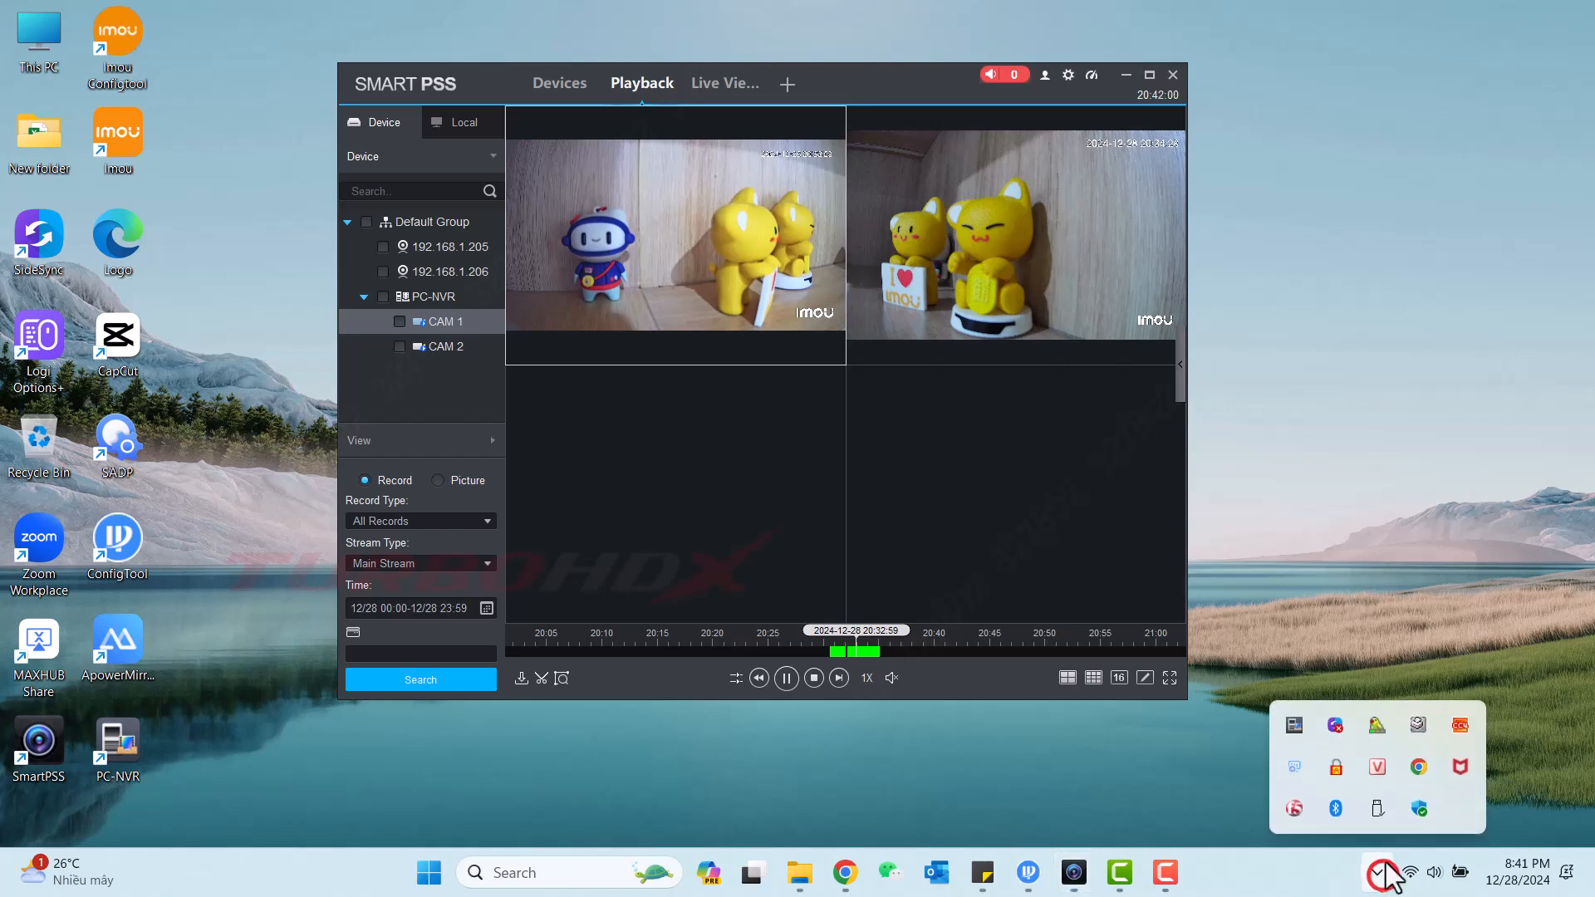
right_click(1294, 730)
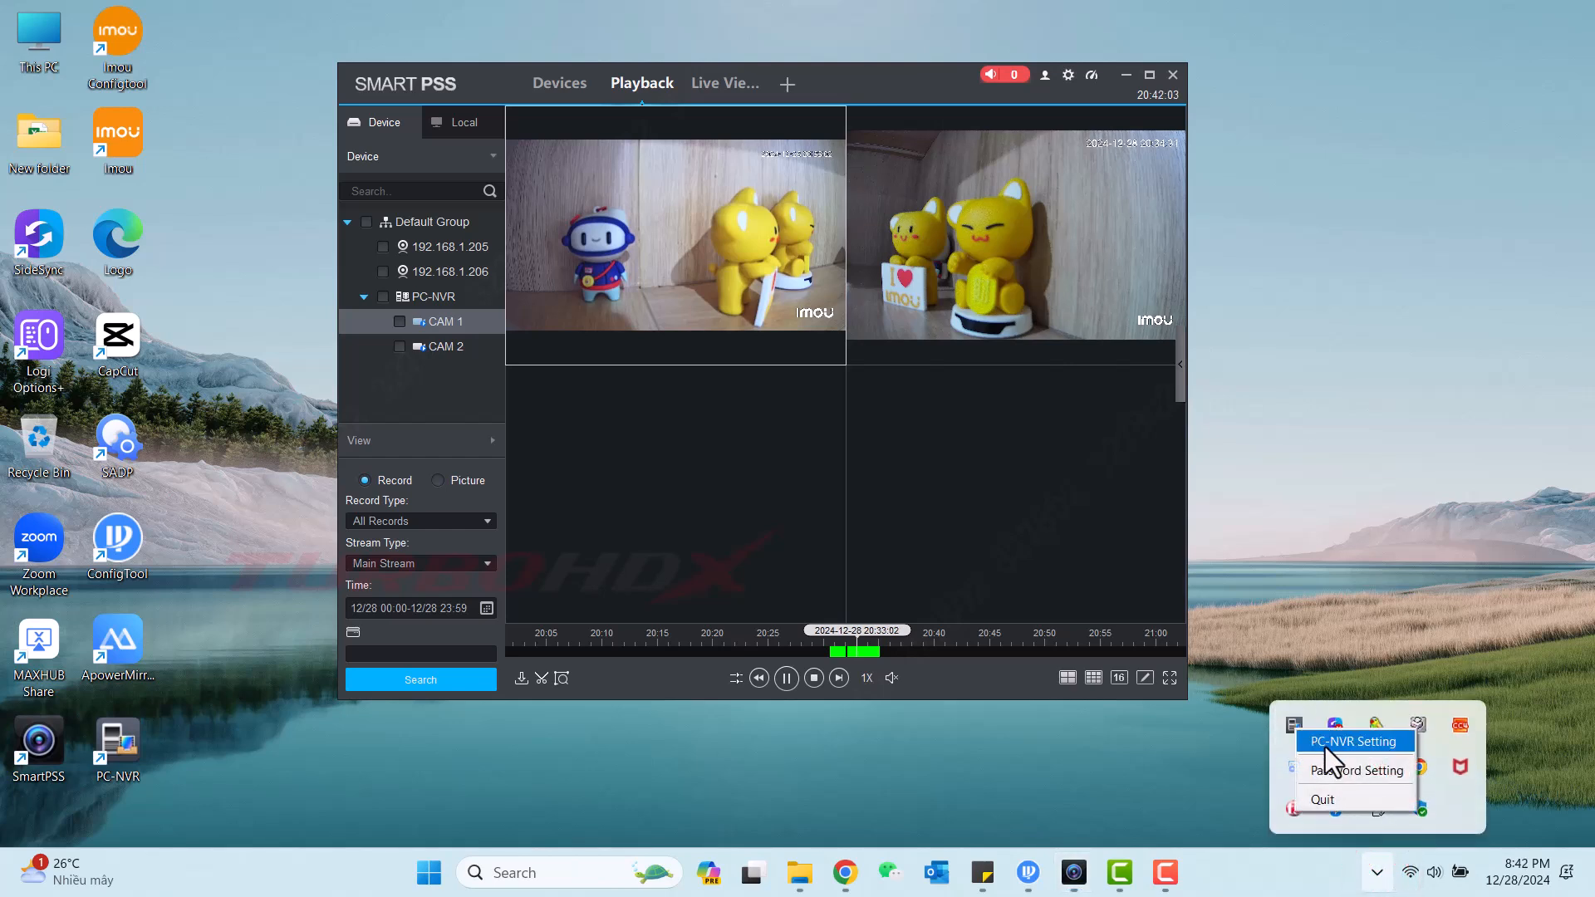
click(1324, 745)
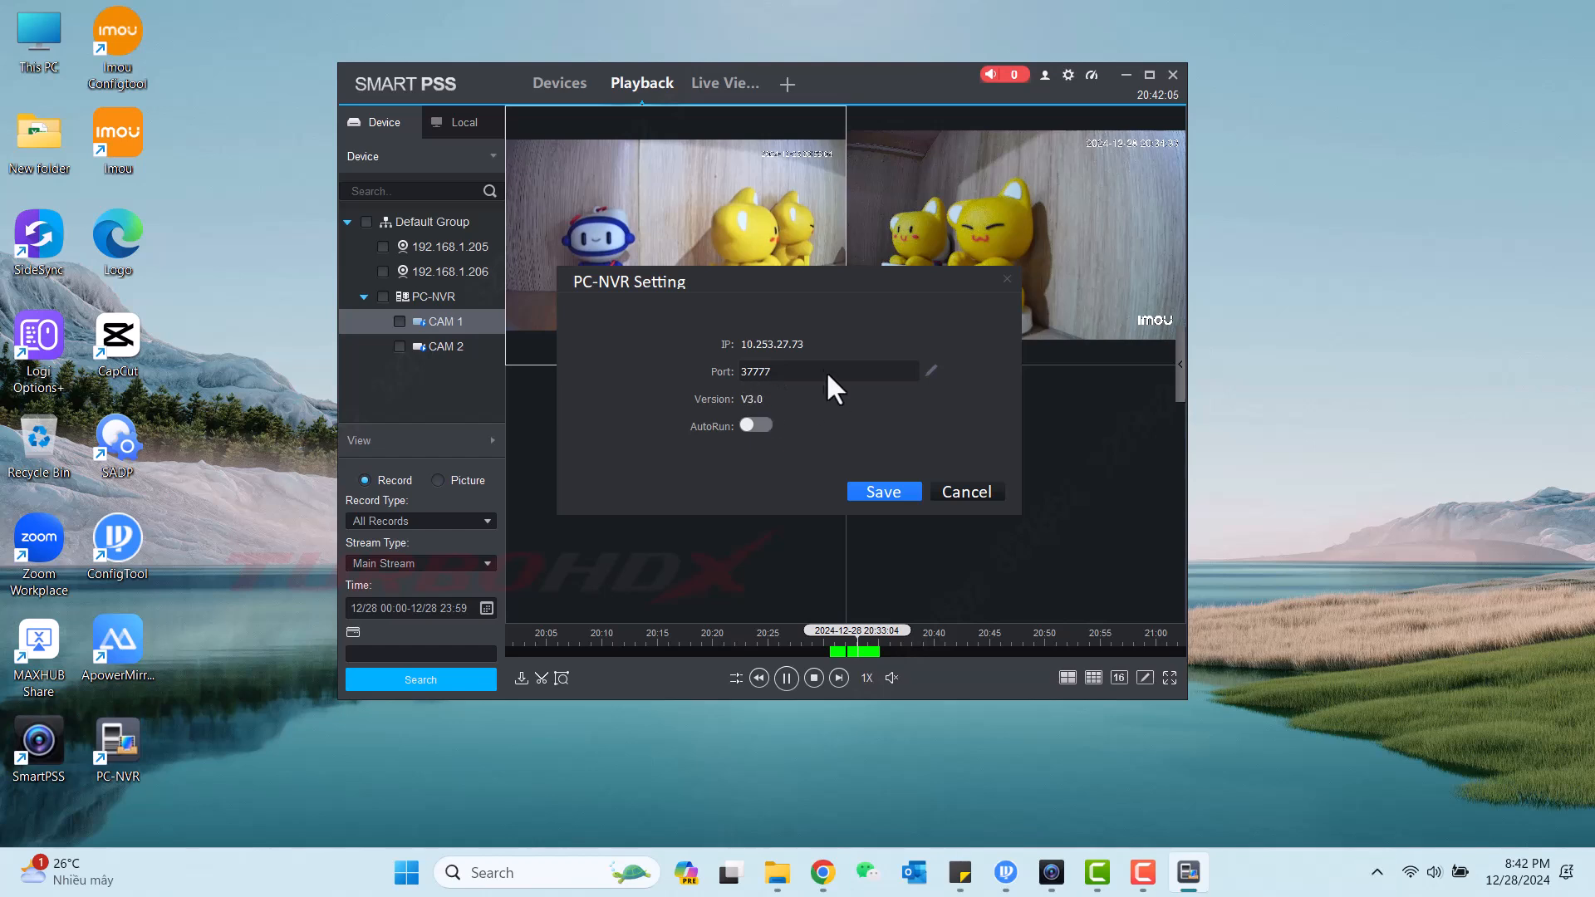
click(766, 426)
click(956, 493)
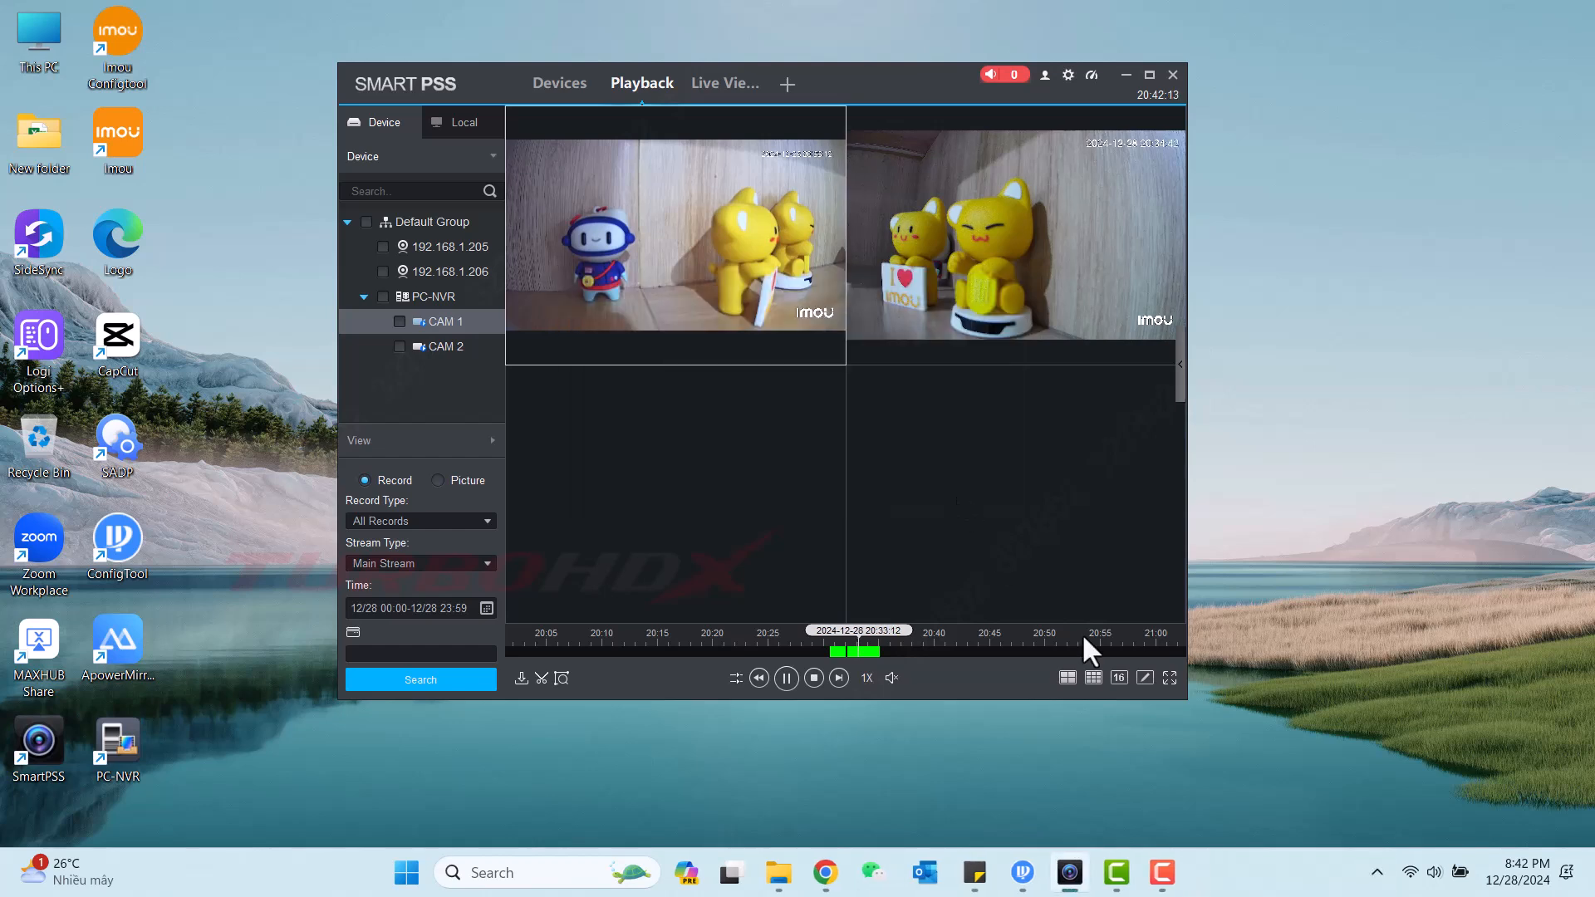
Change the PC-NVR password by entering the original and new passwords, then save and confirm.
click(1376, 871)
right_click(1304, 725)
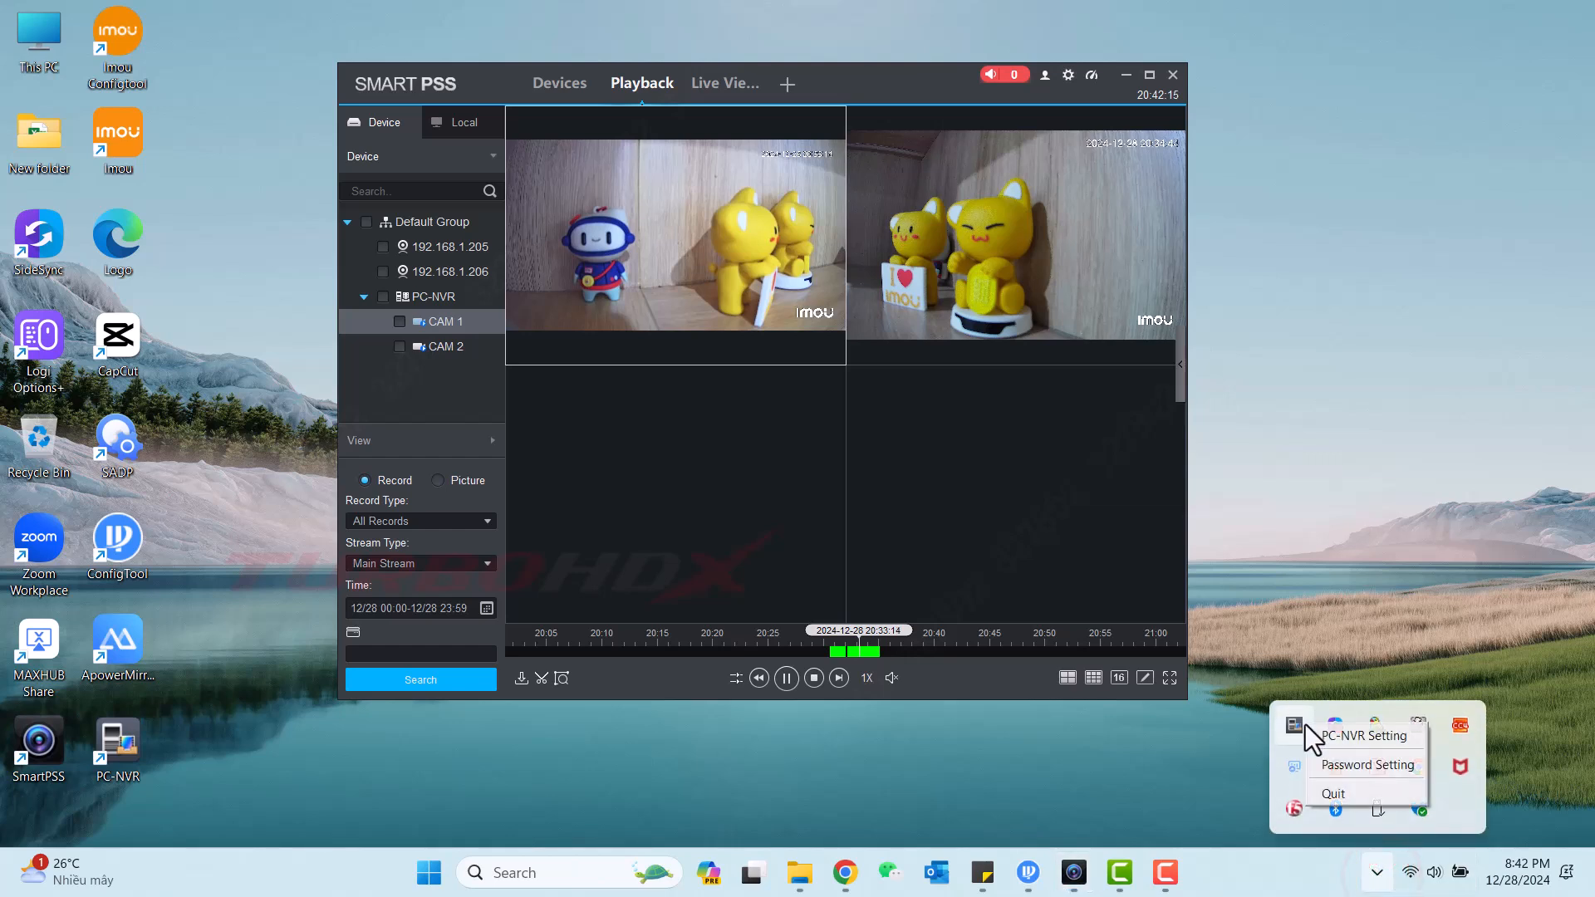
click(1384, 768)
click(757, 352)
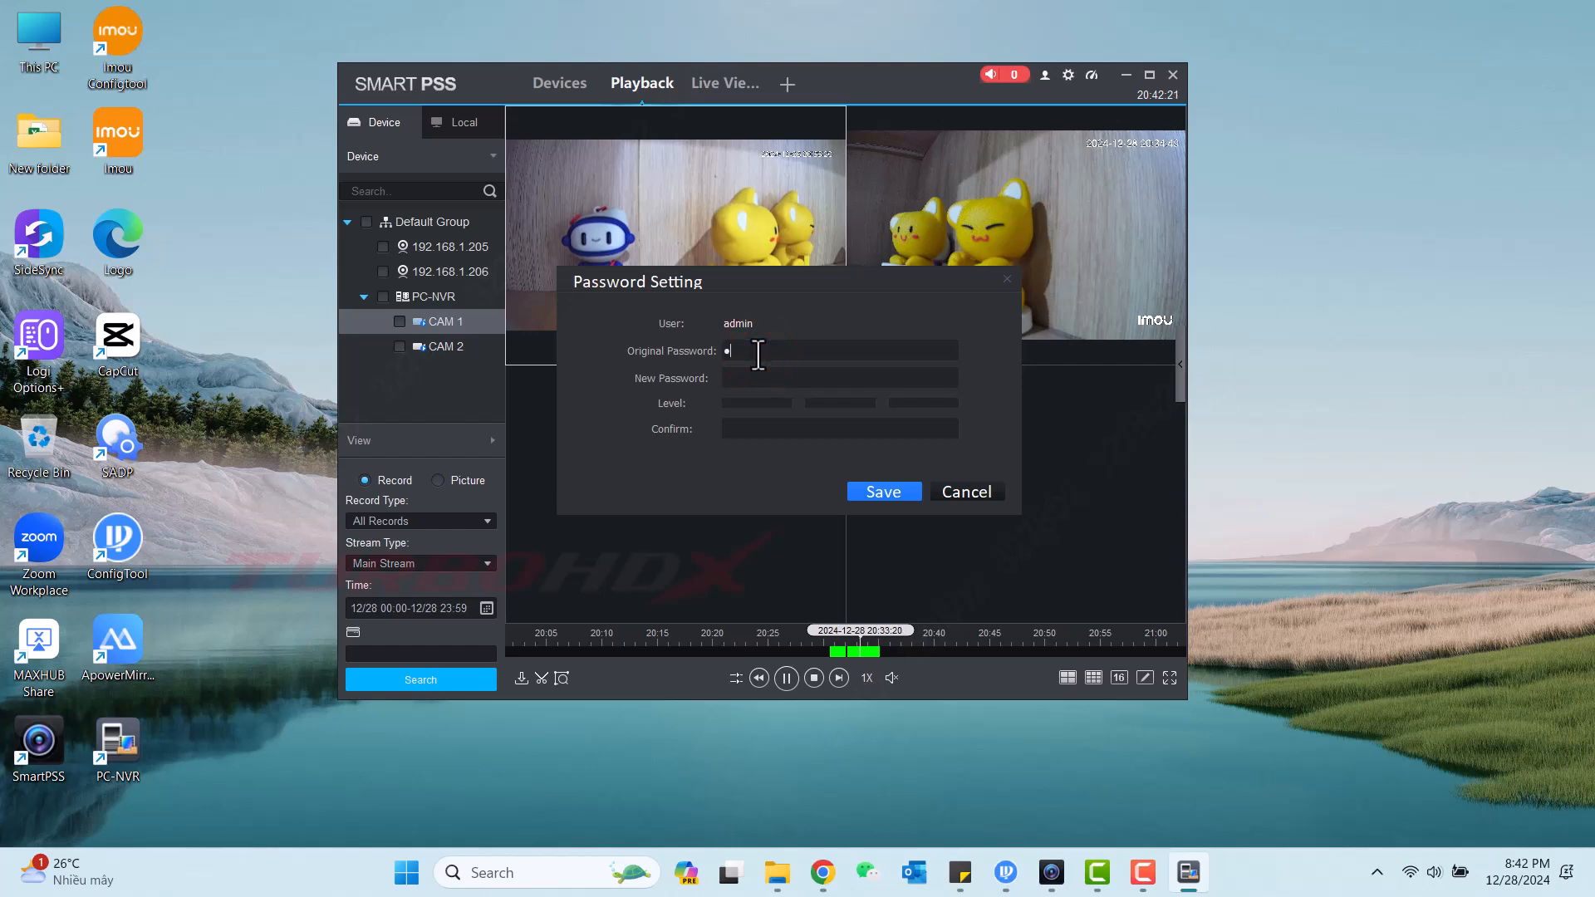
drag(758, 352, 708, 359)
text(**)
click(775, 373)
text(********)
click(754, 431)
text(****)
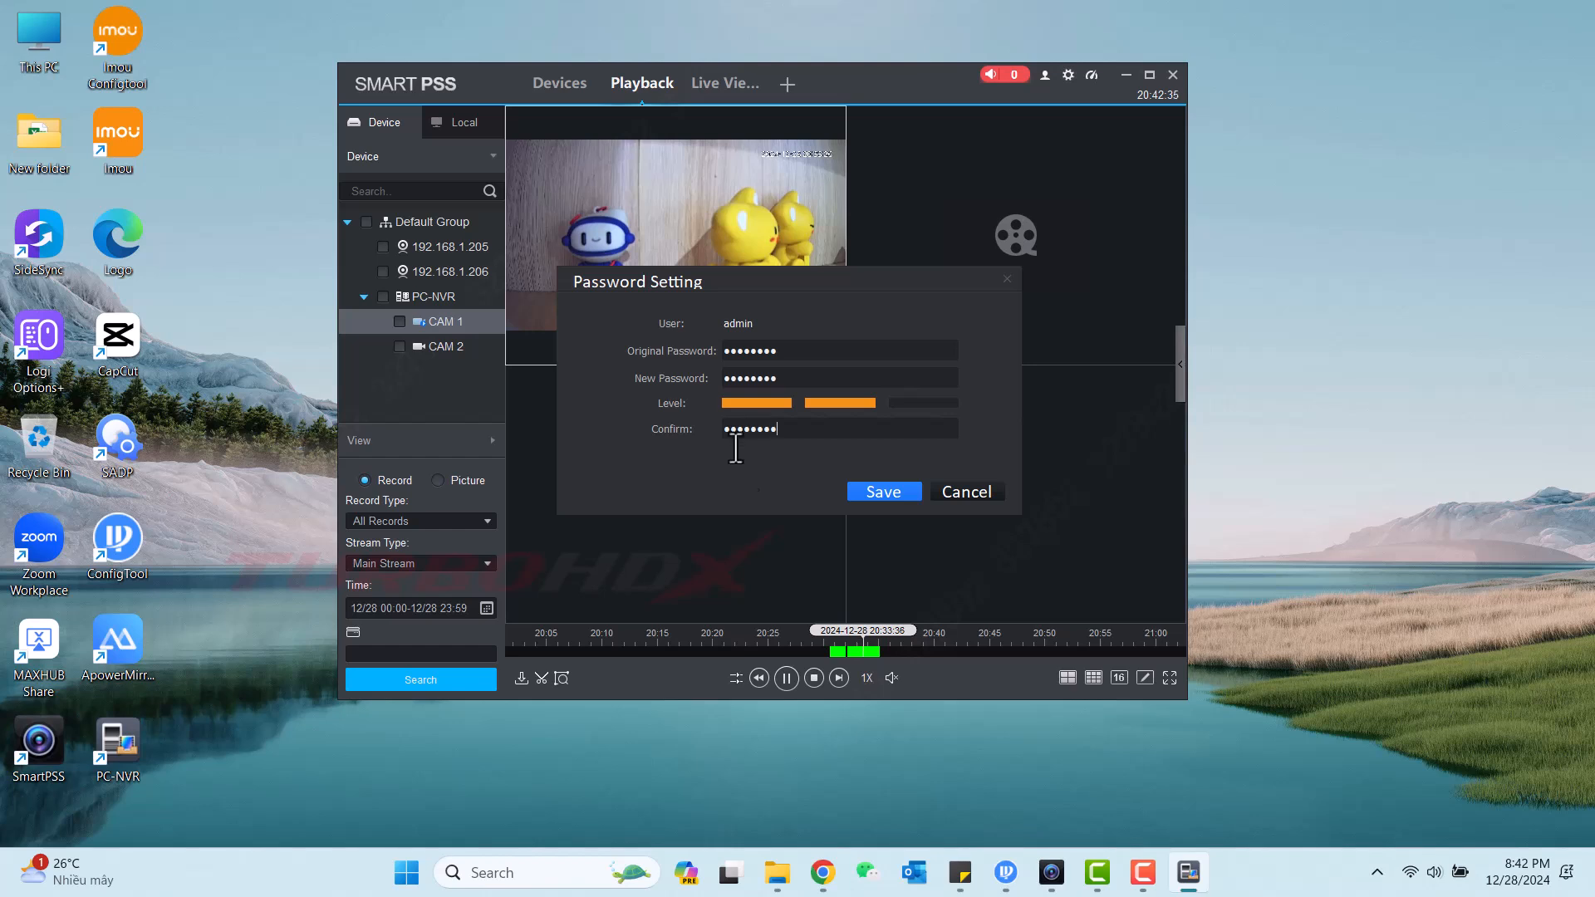
click(857, 486)
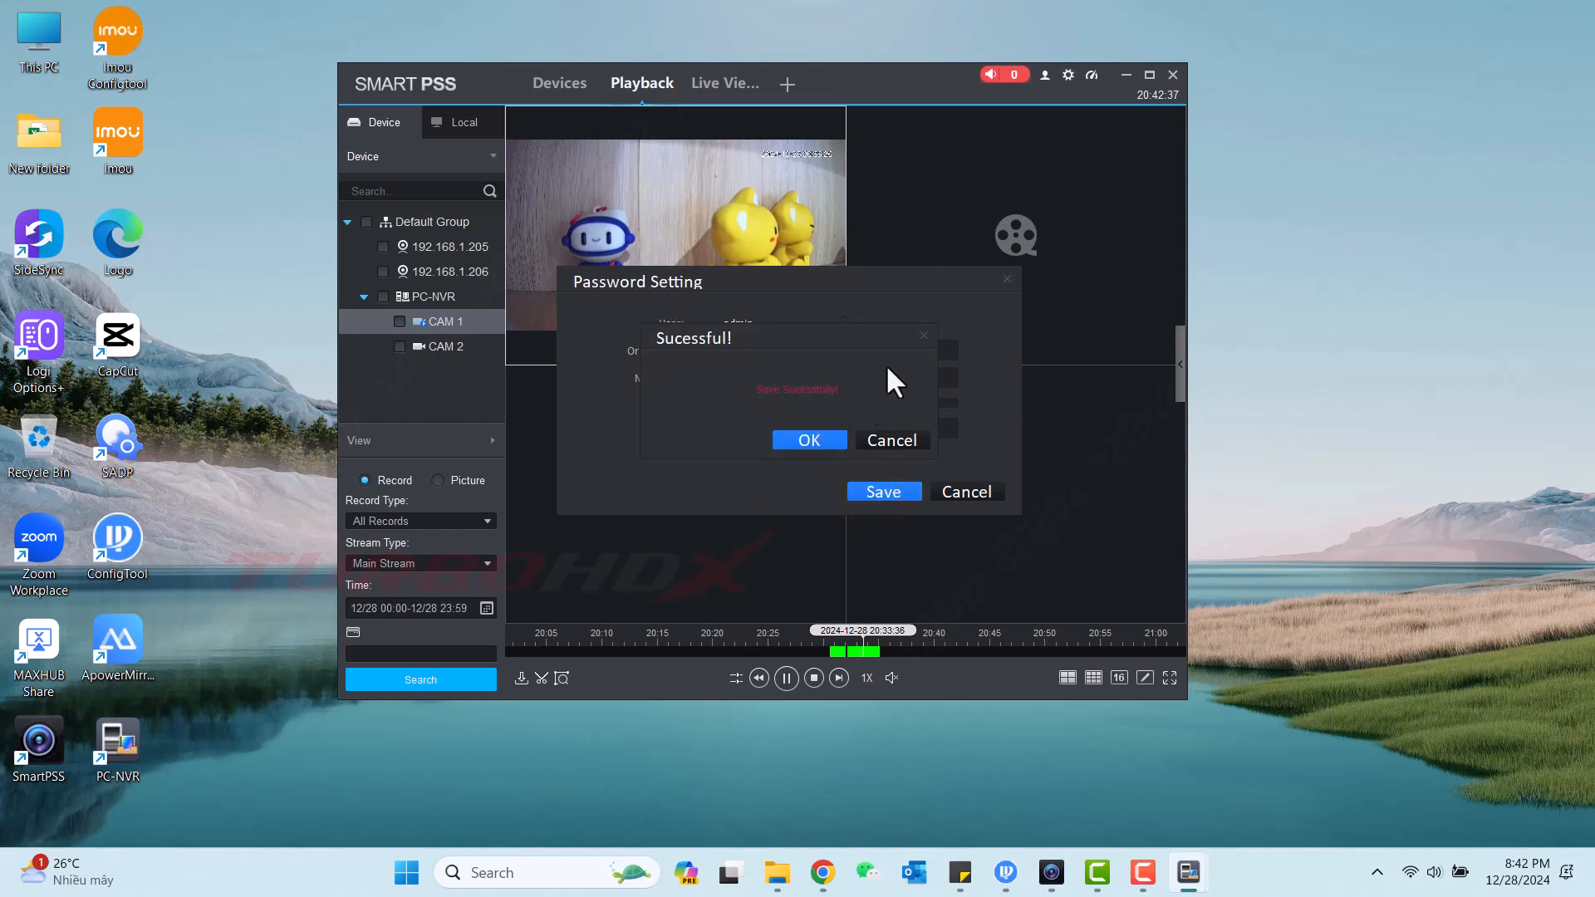
click(806, 442)
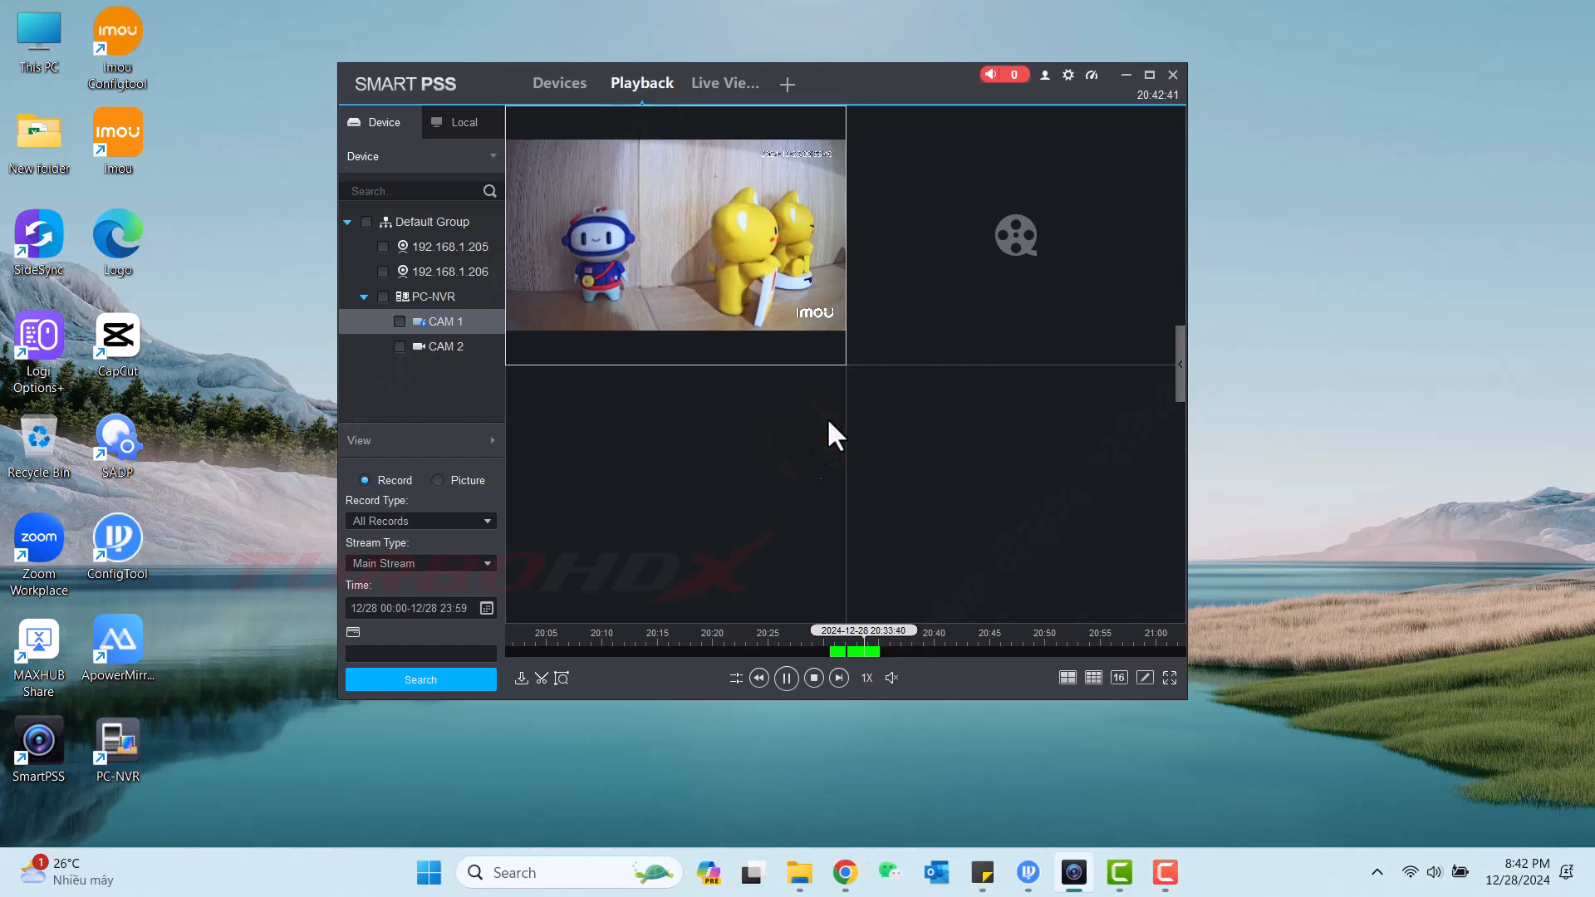
Show CAM 1 and CAM 2 live in Live View and maximize the window.
click(702, 88)
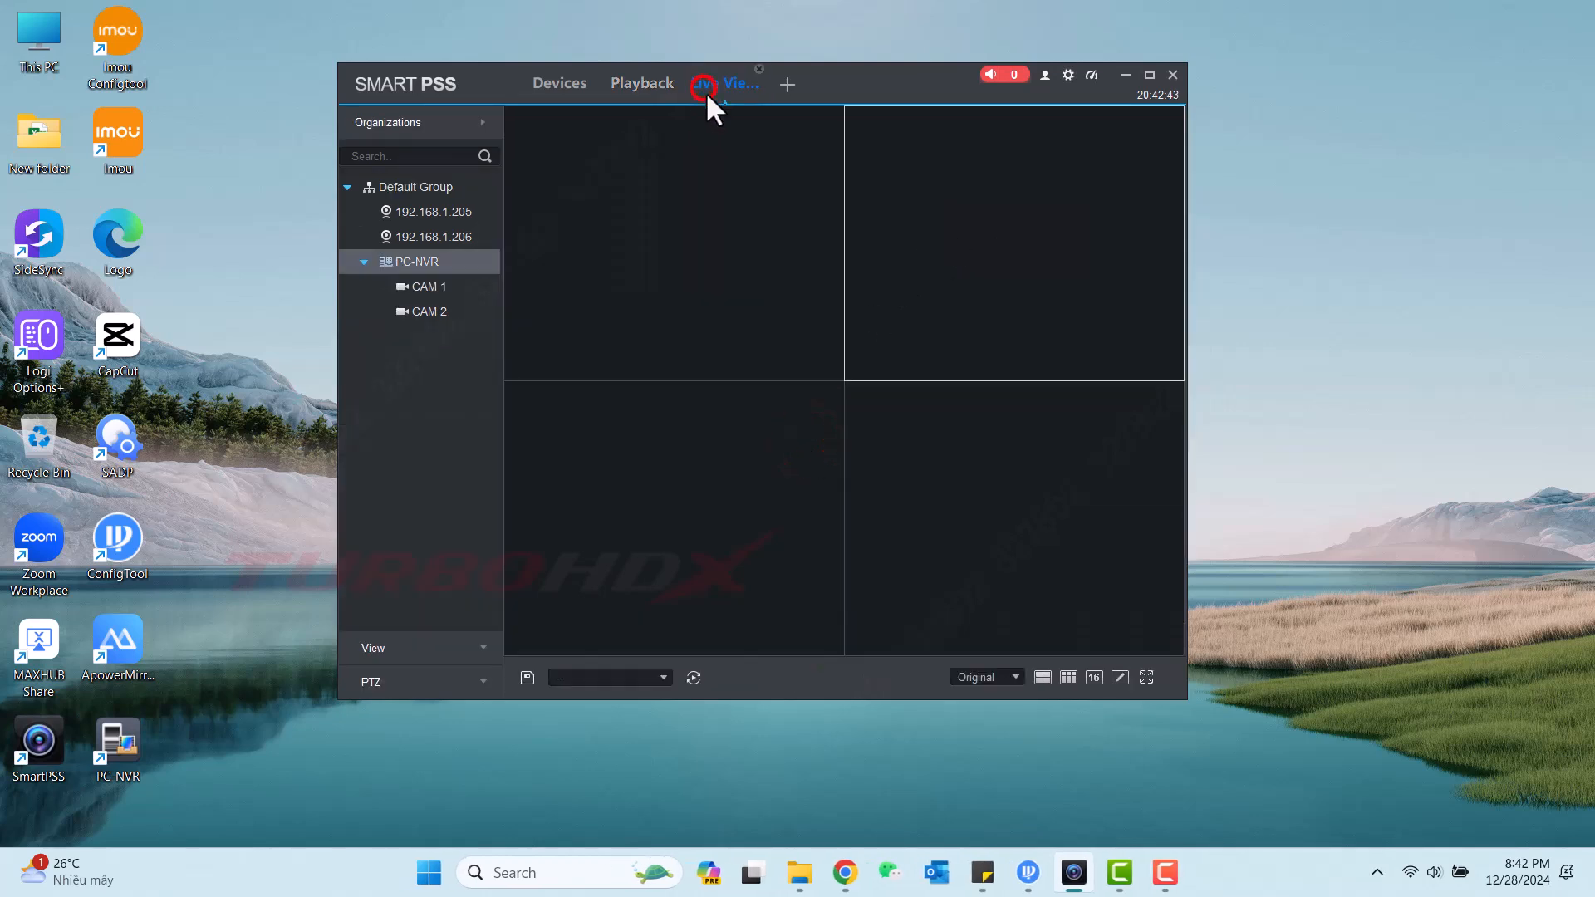
double_click(438, 286)
double_click(432, 312)
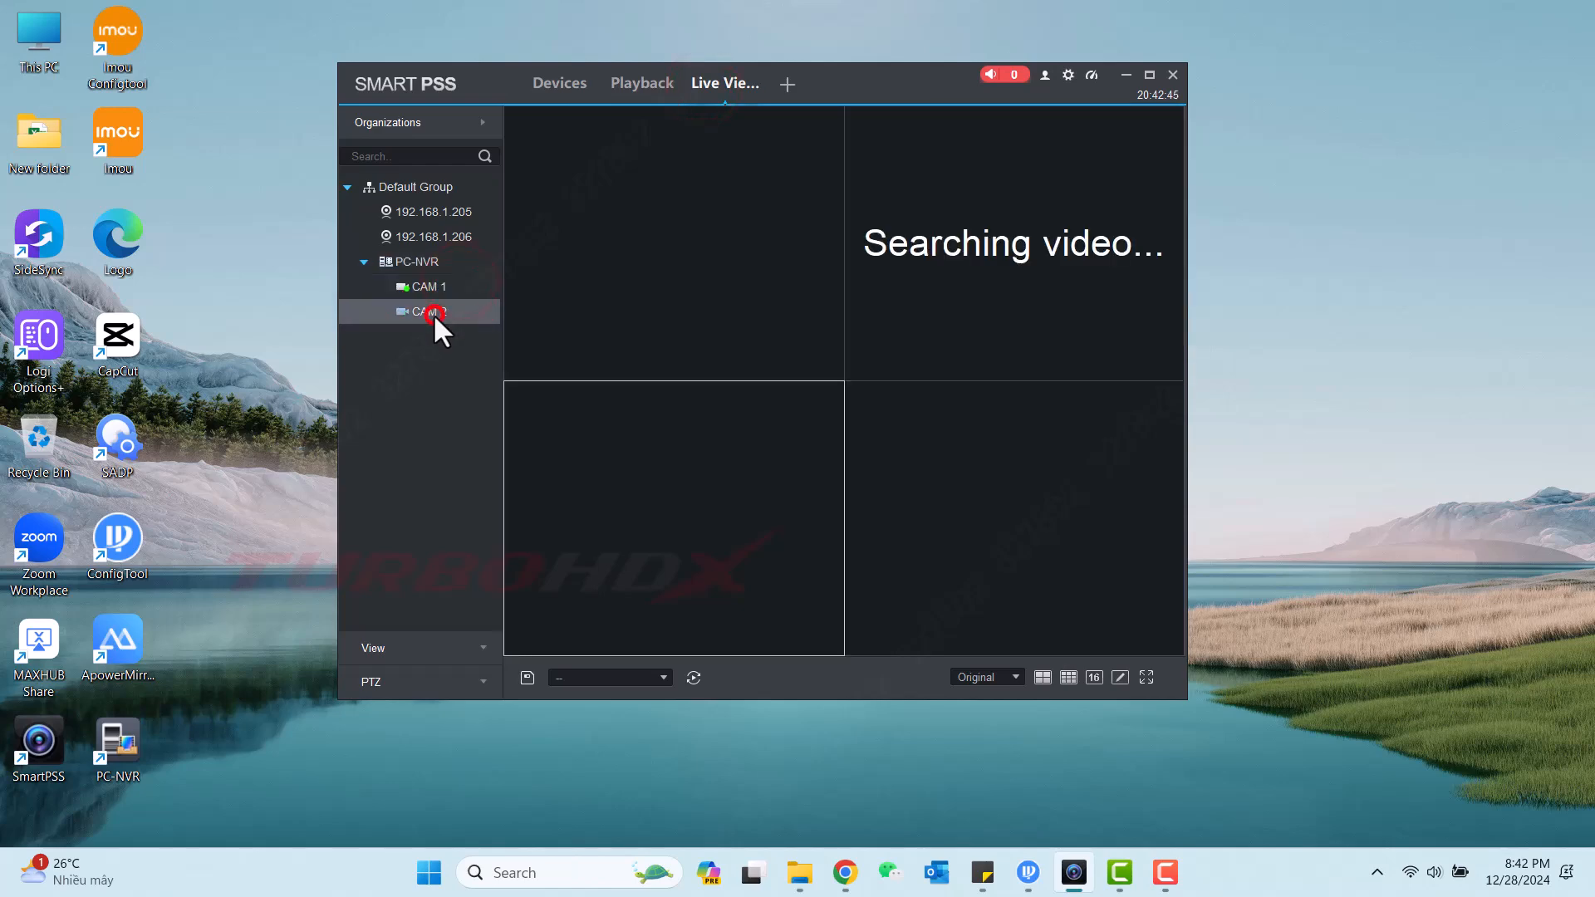
click(1149, 75)
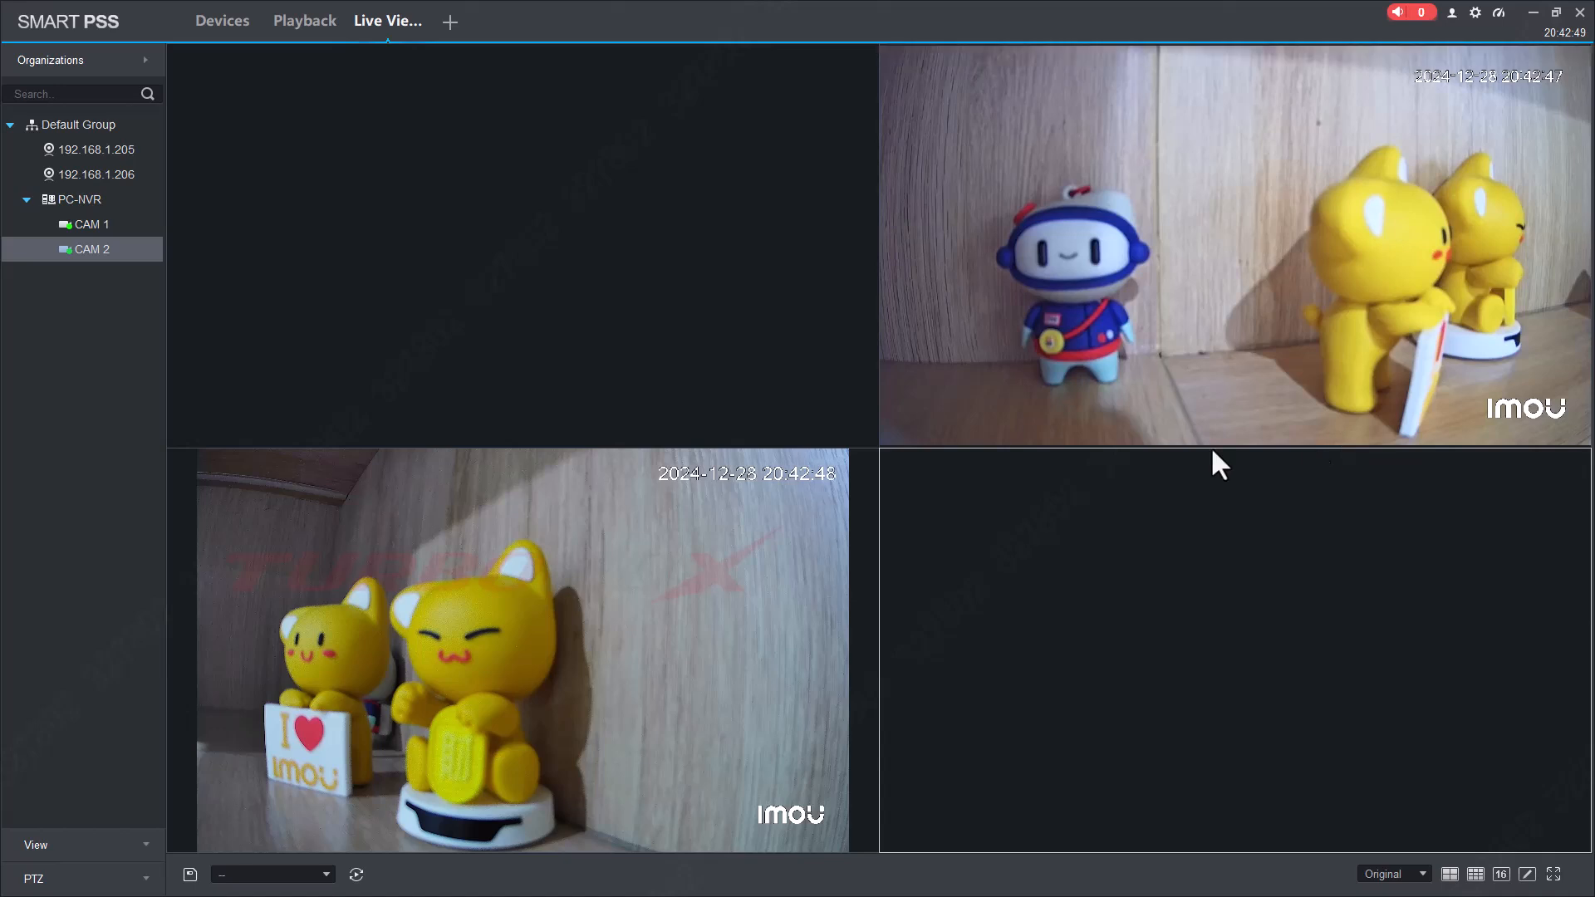
Search PC-NVR recordings in Playback and play CAM 1 in the first pane from 20:36:45.
click(292, 25)
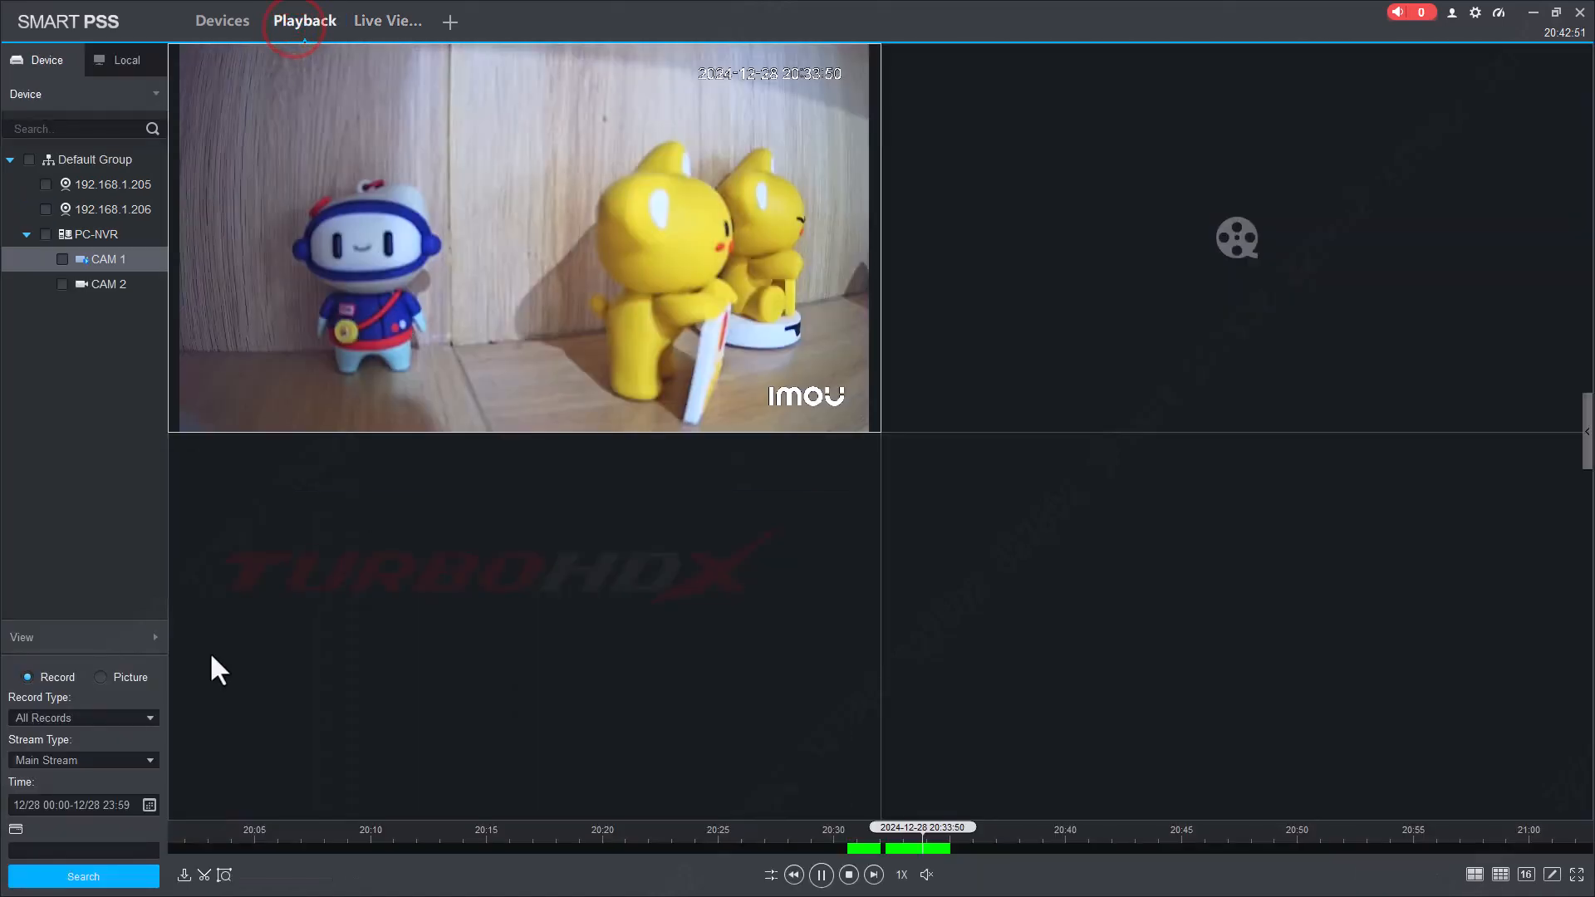
click(46, 233)
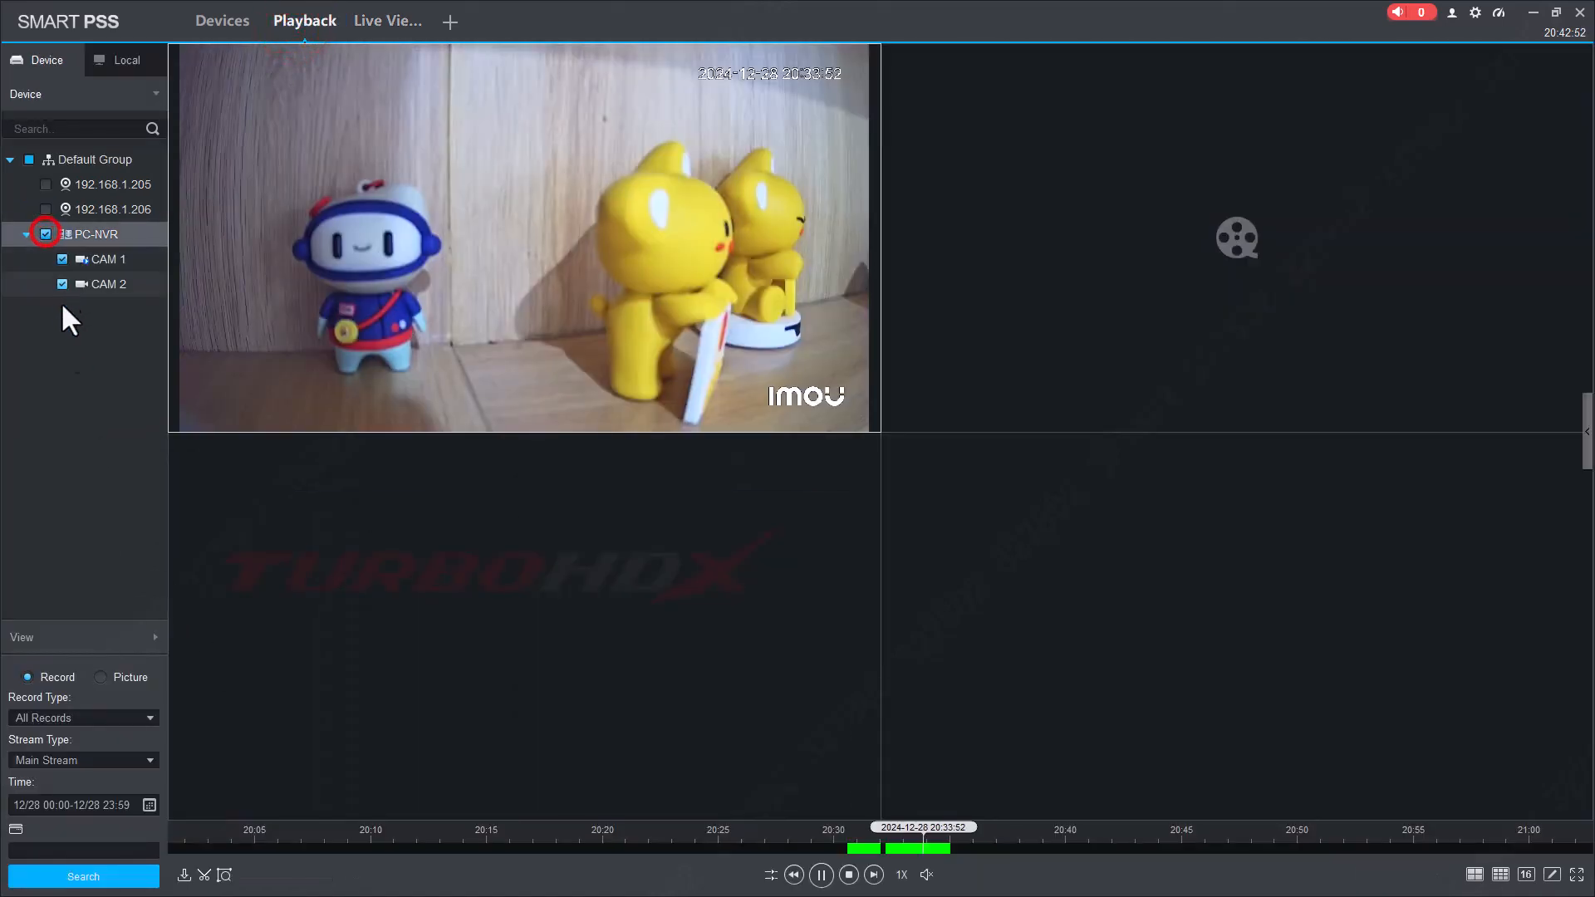
click(60, 874)
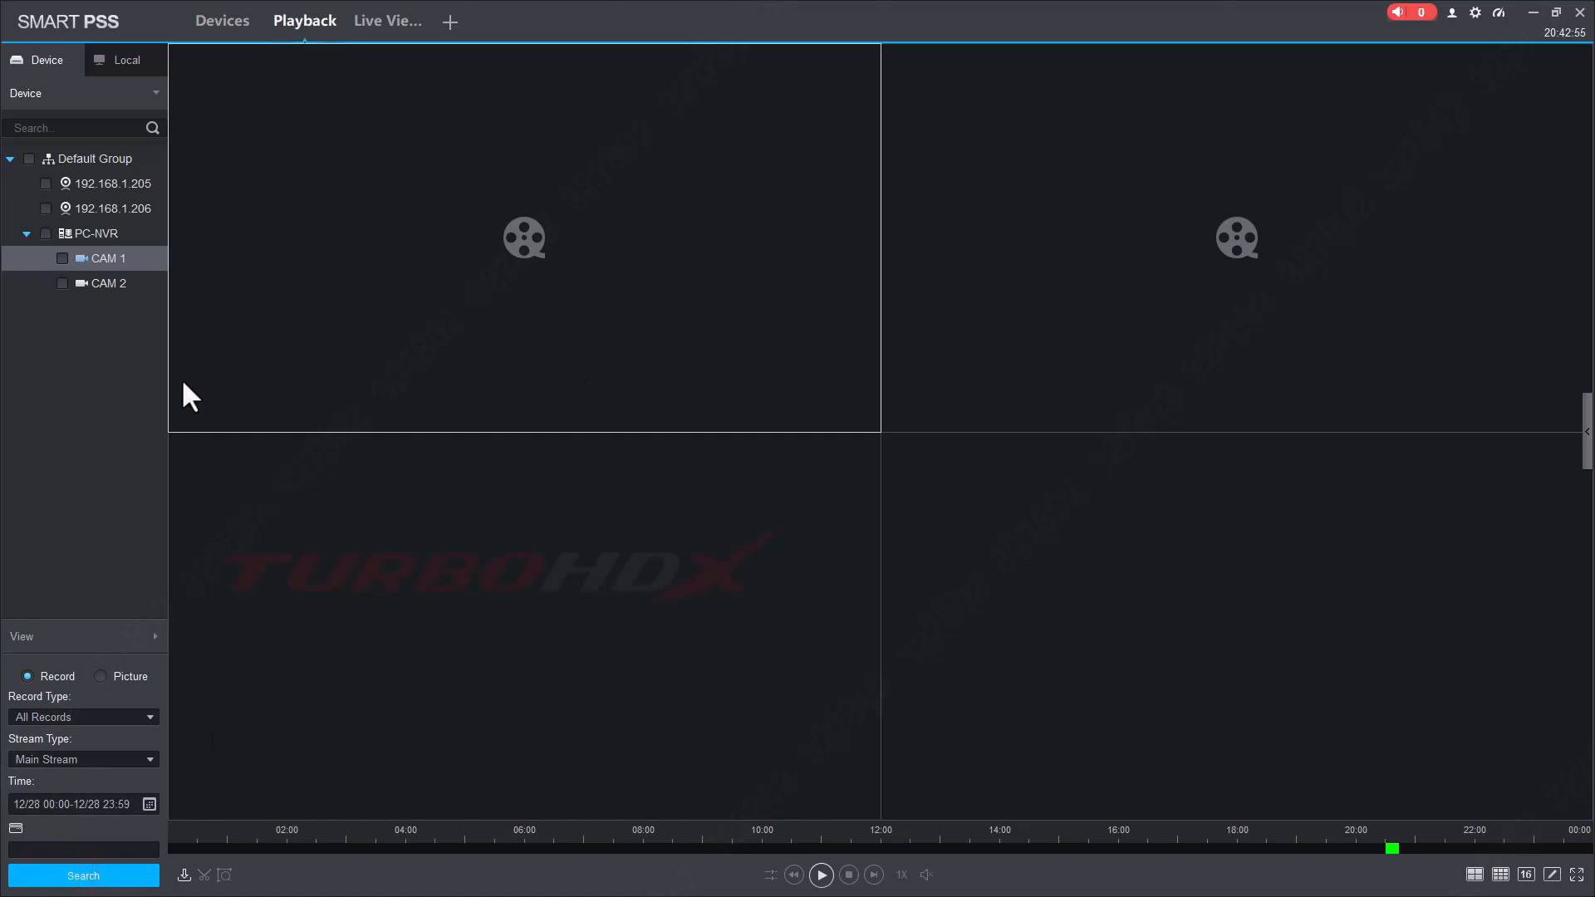
click(649, 353)
scroll(1410, 840, up, 3)
scroll(1410, 841, up, 5)
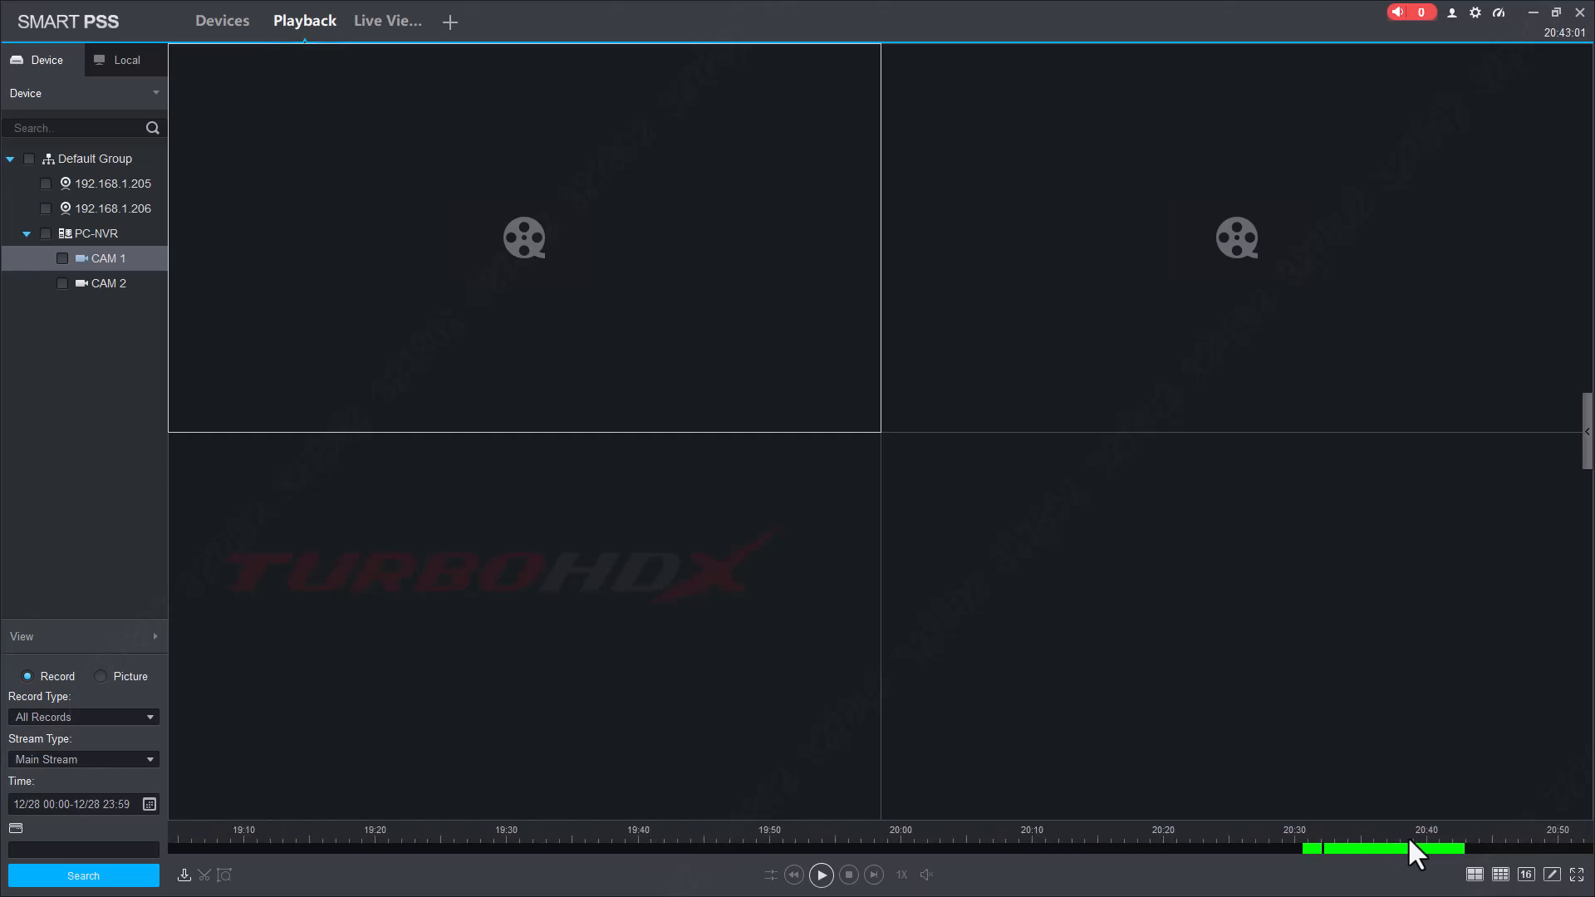
drag(1408, 839, 988, 841)
click(968, 848)
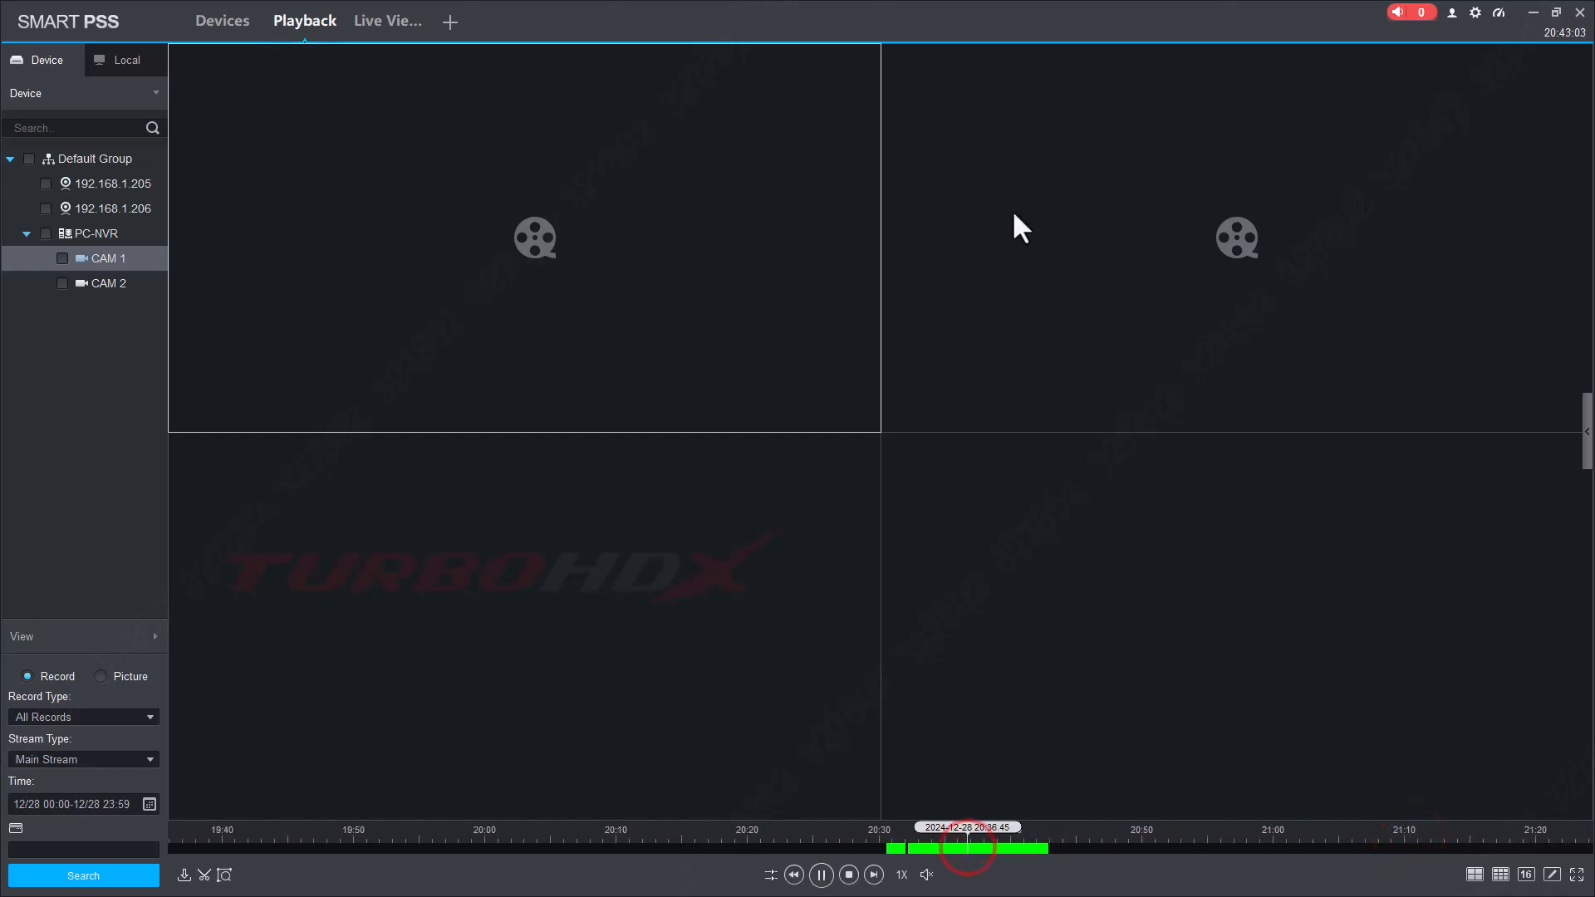
Play CAM 2's recording in the second pane from 20:34:58.
click(1016, 203)
scroll(1408, 839, up, 6)
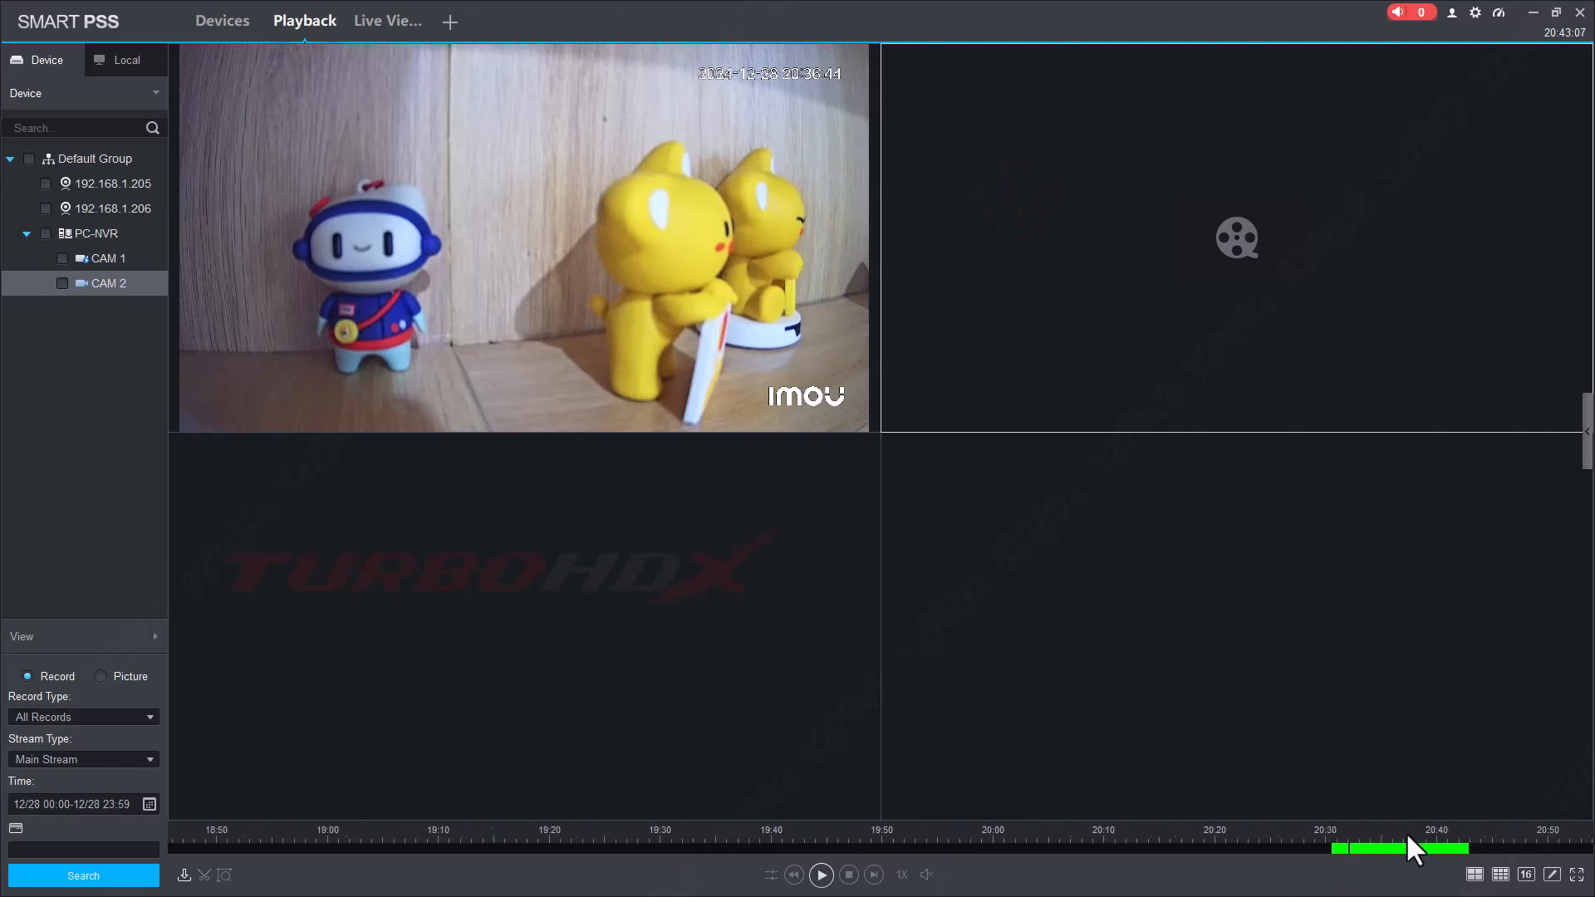
scroll(1408, 839, up, 2)
click(1377, 850)
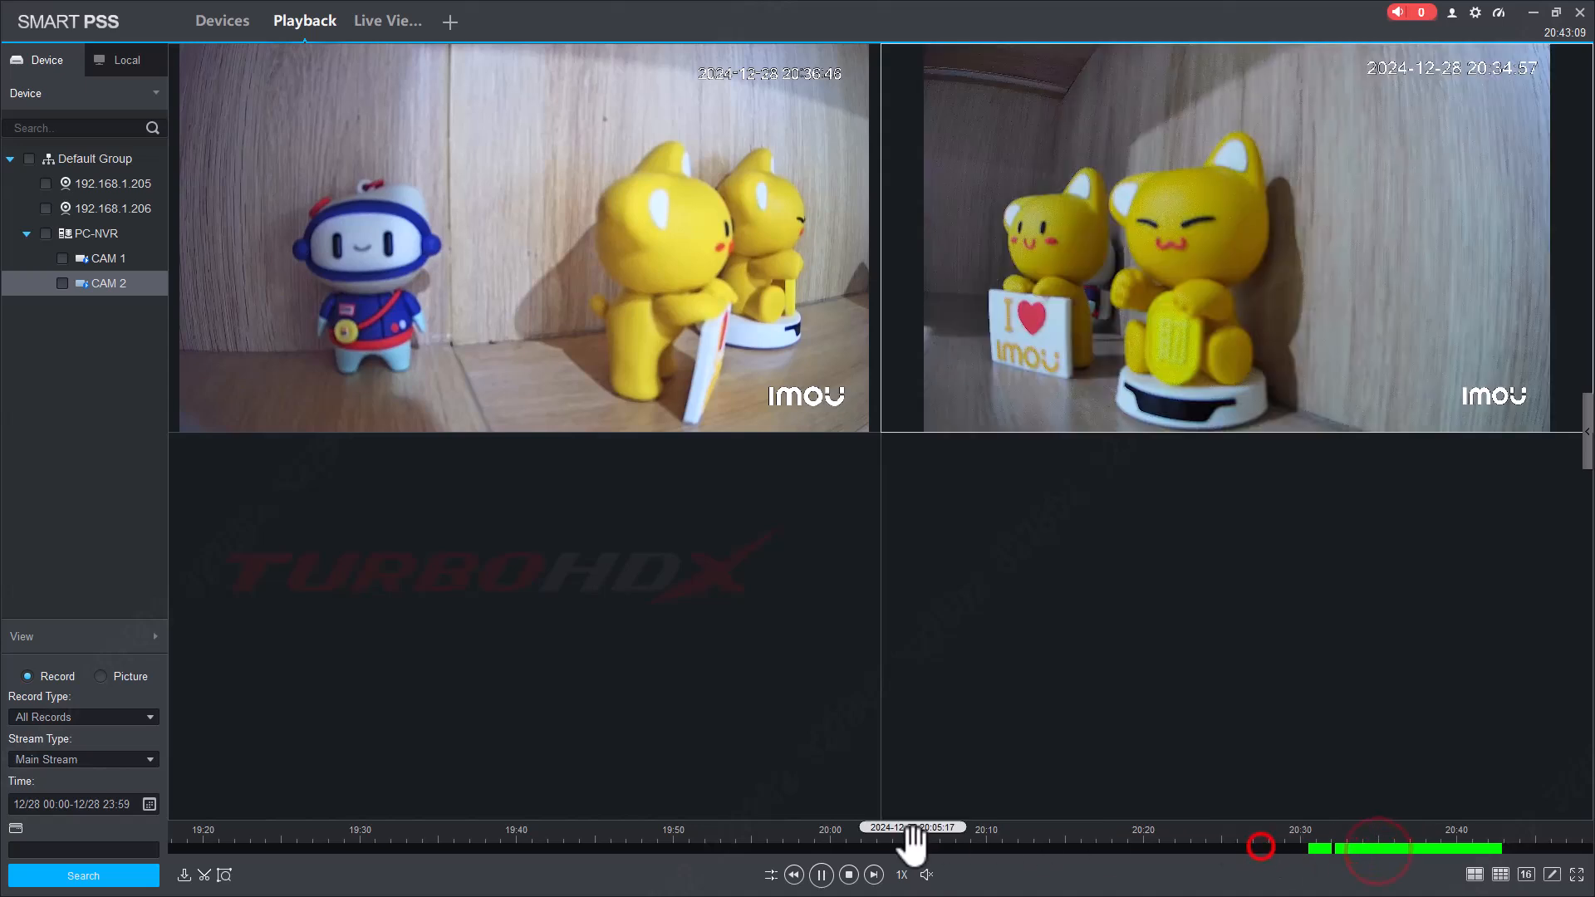